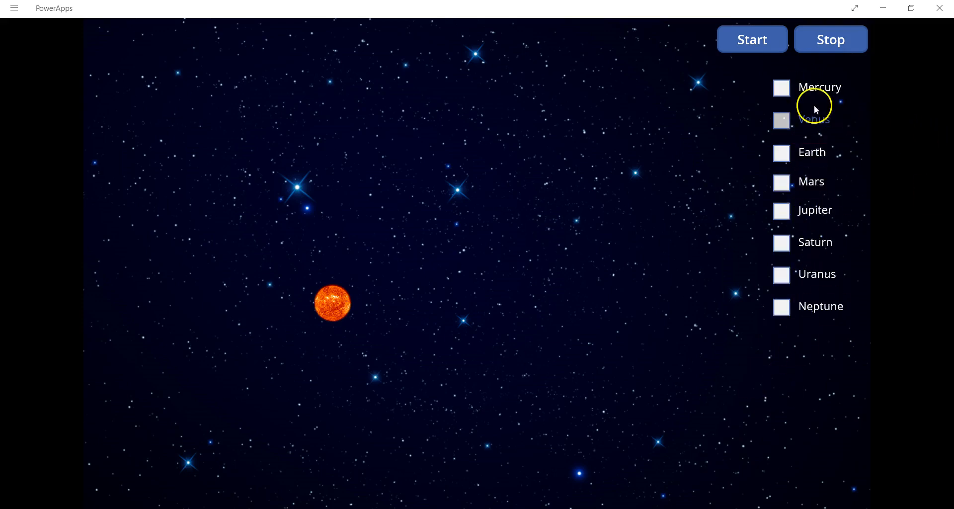
# - Run the orbit animation in the solar system app and display all eight planets from Mercury to Neptune
pyautogui.click(792, 97)
pyautogui.click(724, 48)
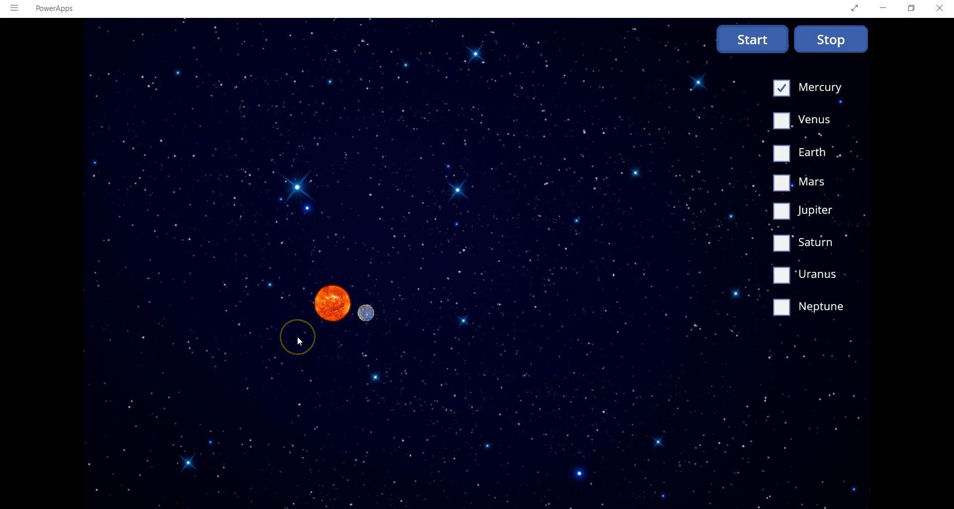
pyautogui.click(789, 129)
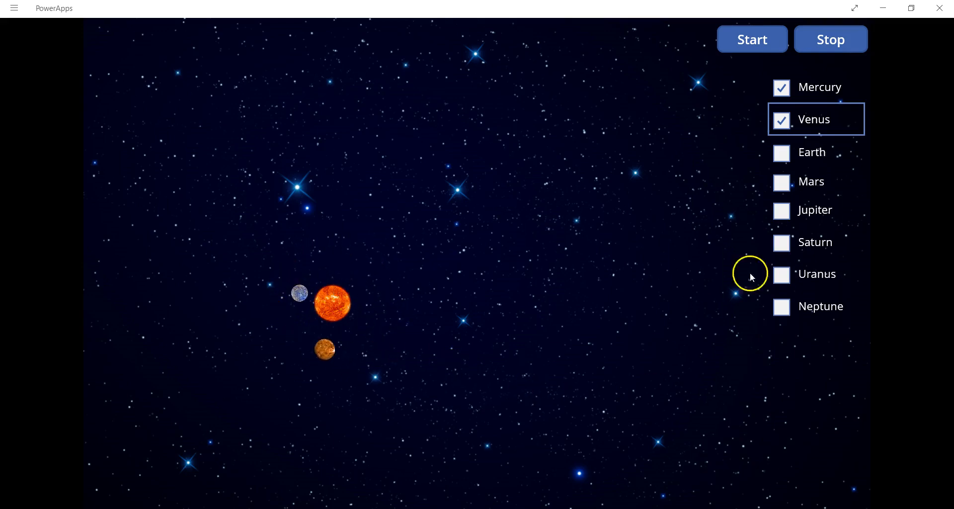
pyautogui.click(783, 158)
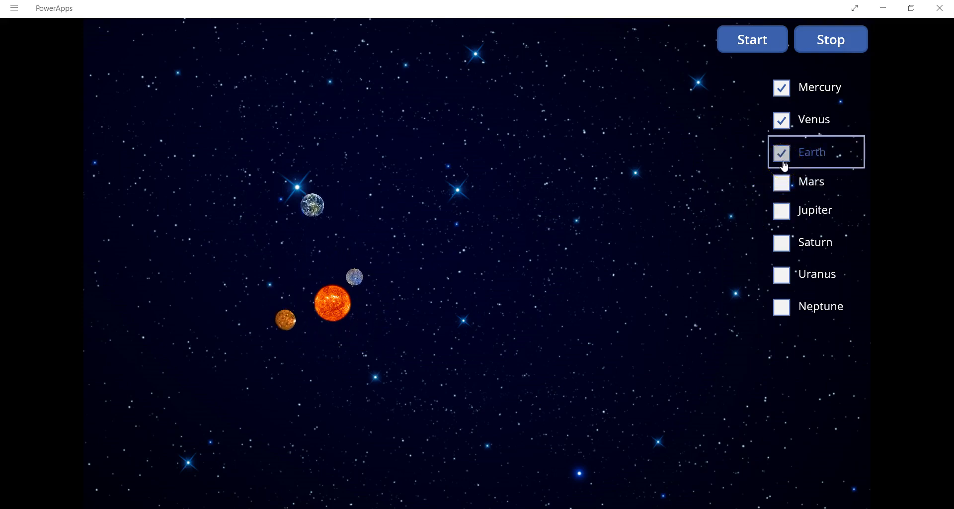
pyautogui.click(783, 184)
pyautogui.click(782, 213)
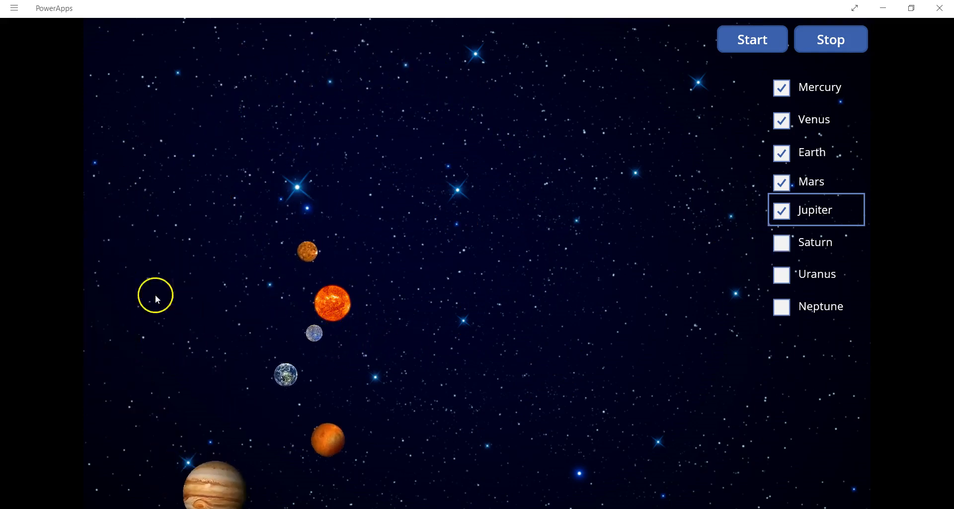
pyautogui.click(783, 254)
pyautogui.click(783, 275)
pyautogui.click(789, 309)
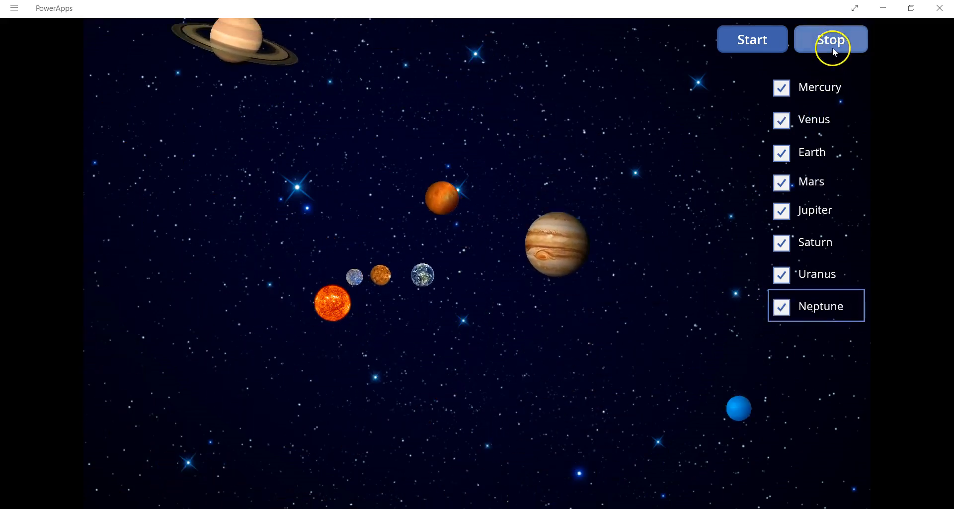
pyautogui.click(761, 46)
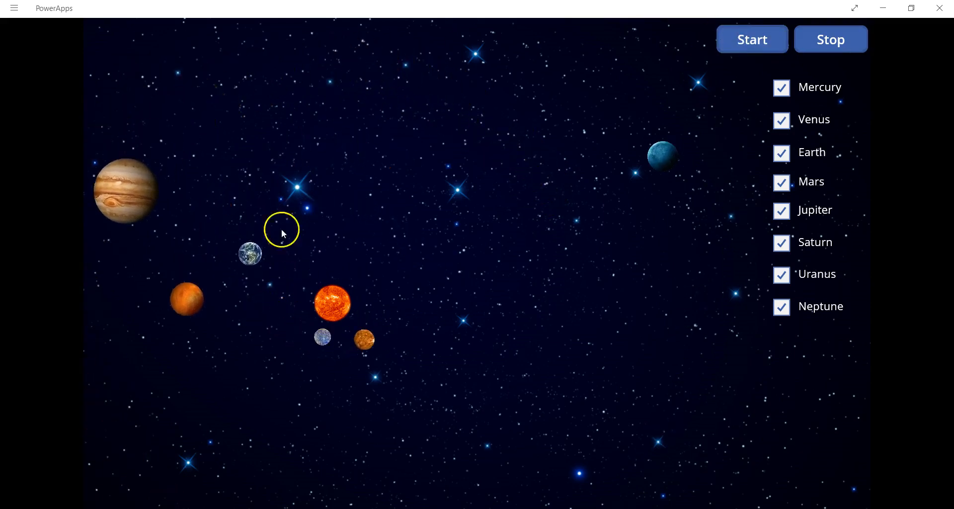
# - Hide Mercury, Venus, Earth, Mars, Saturn, Uranus and Neptune so that only Jupiter orbits the Sun
pyautogui.click(780, 90)
pyautogui.click(780, 121)
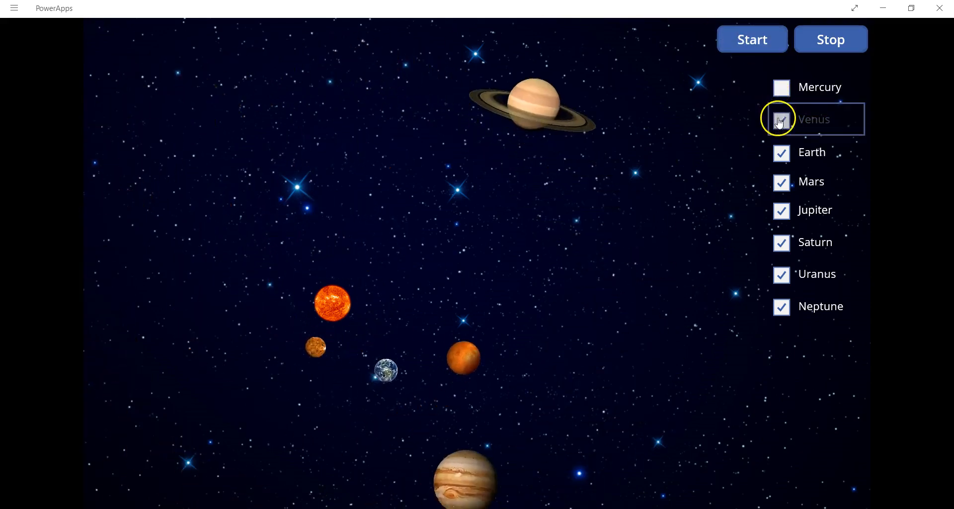
pyautogui.click(780, 152)
pyautogui.click(781, 187)
pyautogui.click(780, 242)
pyautogui.click(781, 275)
pyautogui.click(781, 306)
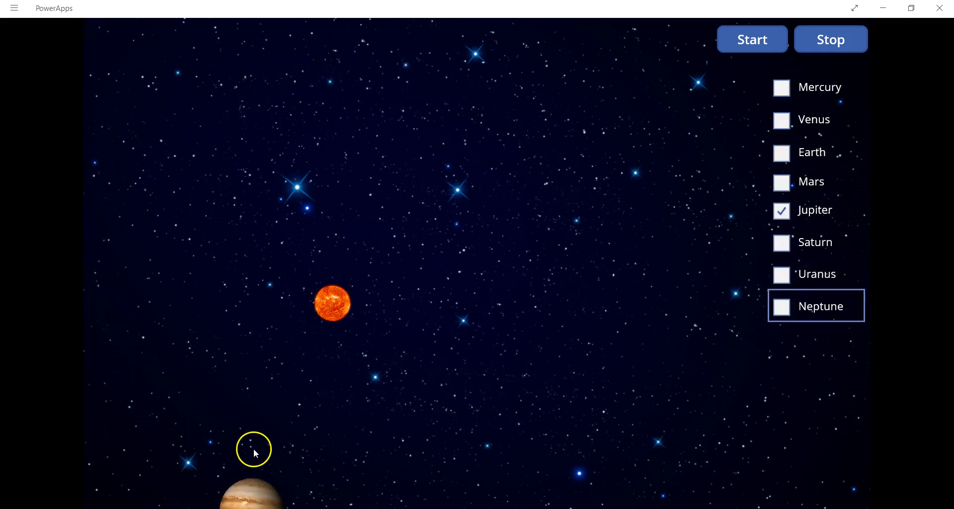
# - Display Saturn and Mercury alongside Jupiter and stop the orbit animation
pyautogui.click(781, 243)
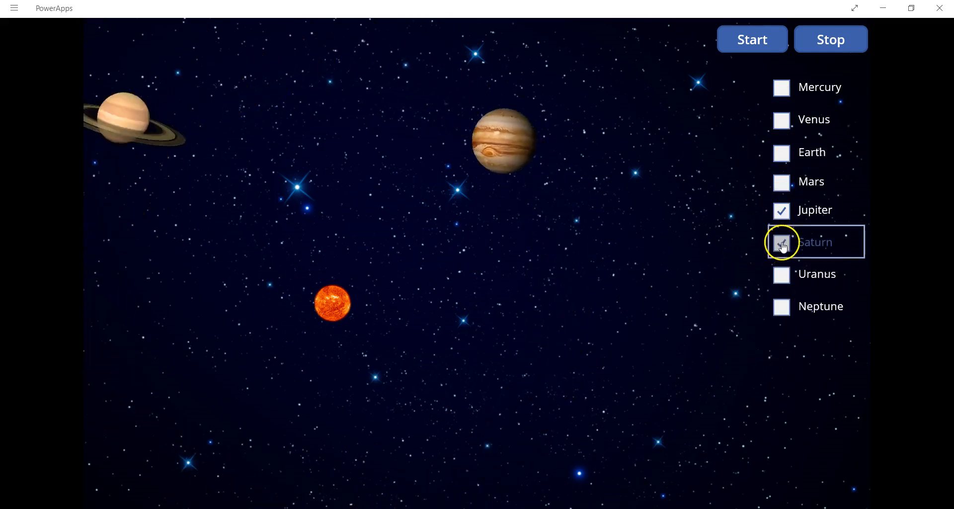
pyautogui.click(782, 88)
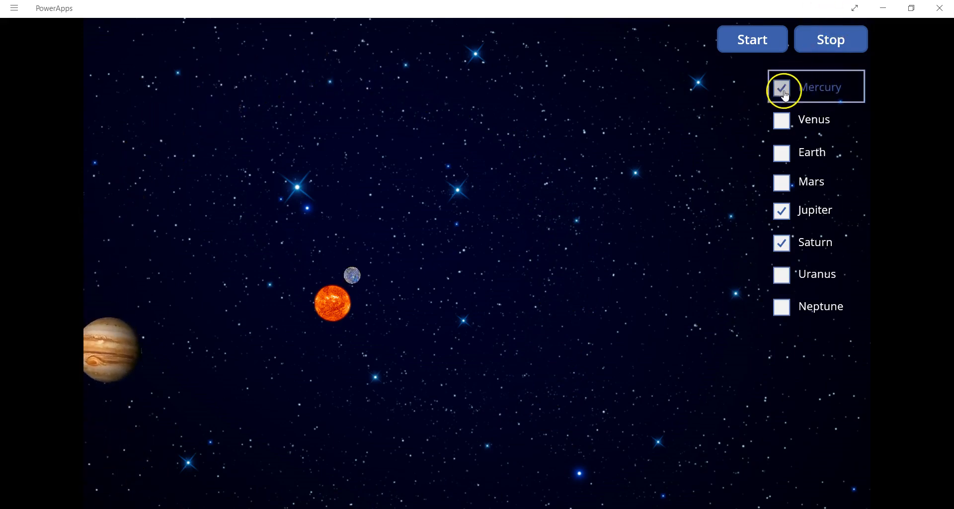
pyautogui.click(836, 43)
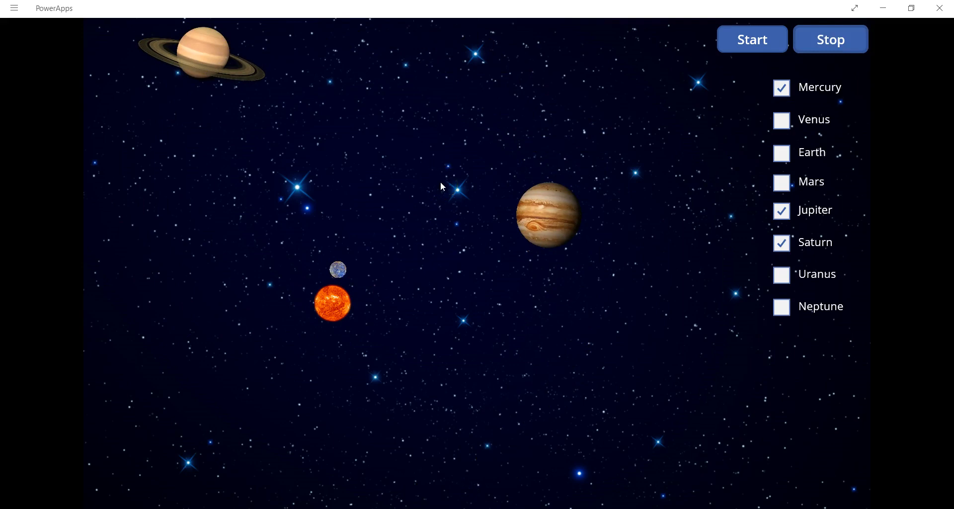
# - Exit the running SolarSystem app and return to the list of apps
pyautogui.click(14, 9)
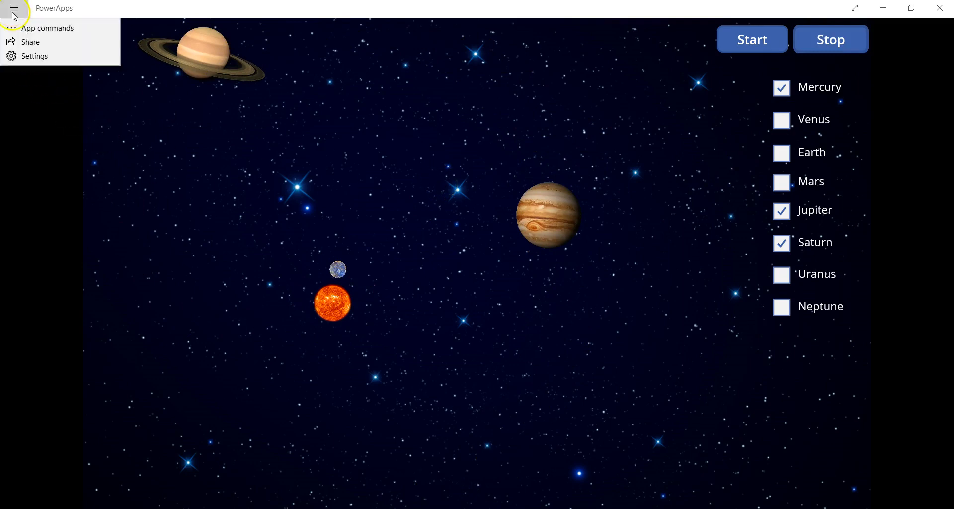
pyautogui.click(18, 28)
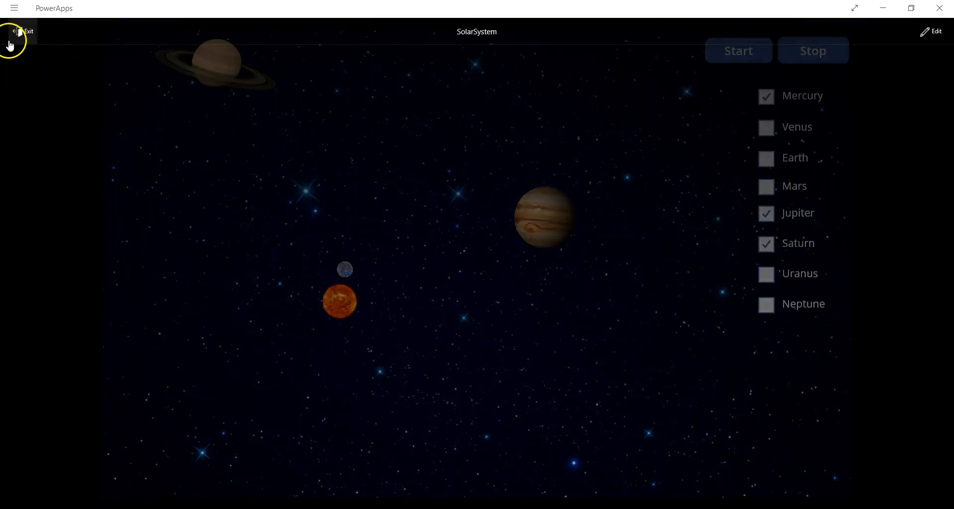
pyautogui.click(18, 34)
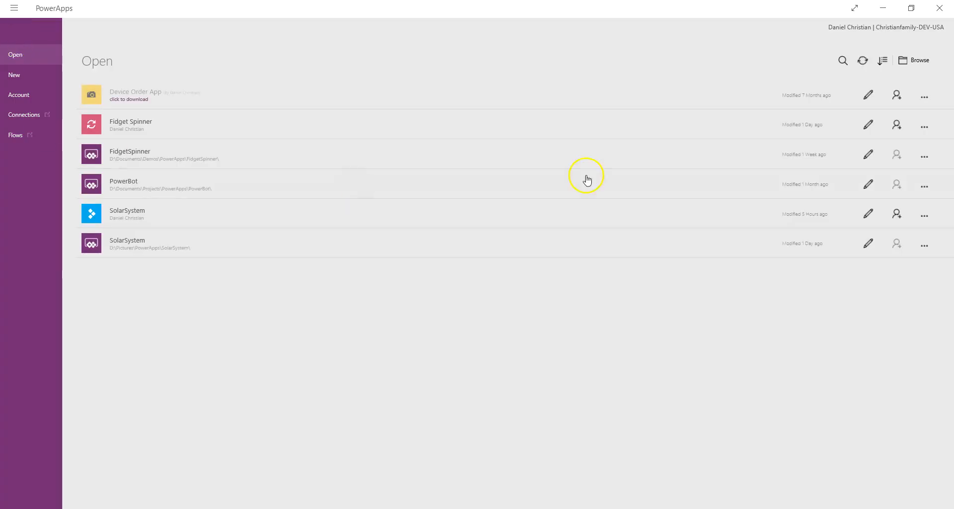
# - Create a blank app with the tablet layout and name it SolarSystemDemo
pyautogui.click(30, 76)
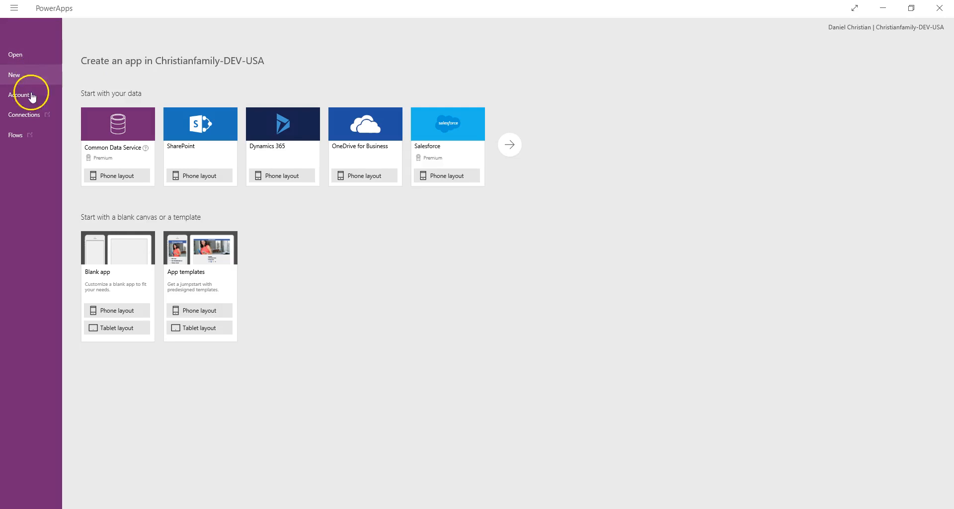
pyautogui.click(125, 333)
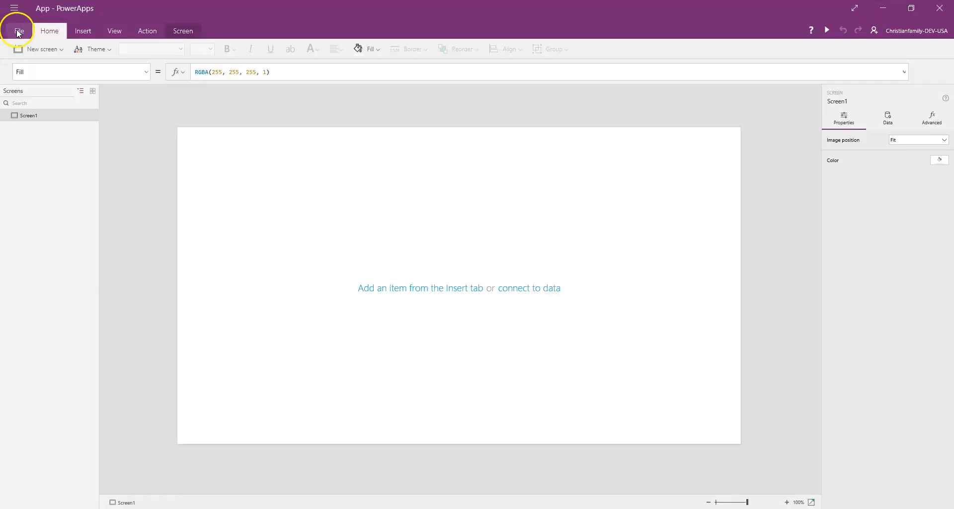
pyautogui.click(18, 32)
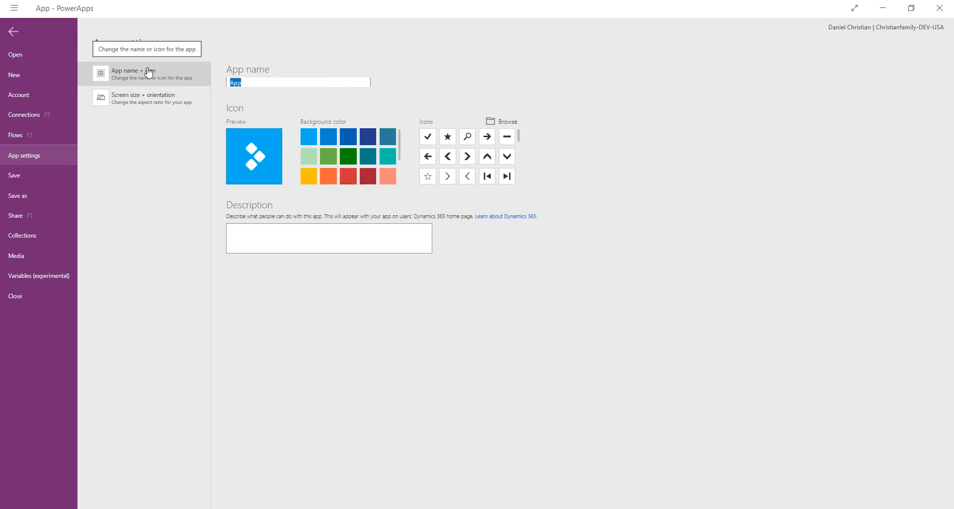
pyautogui.write('SolarSystemDemo')
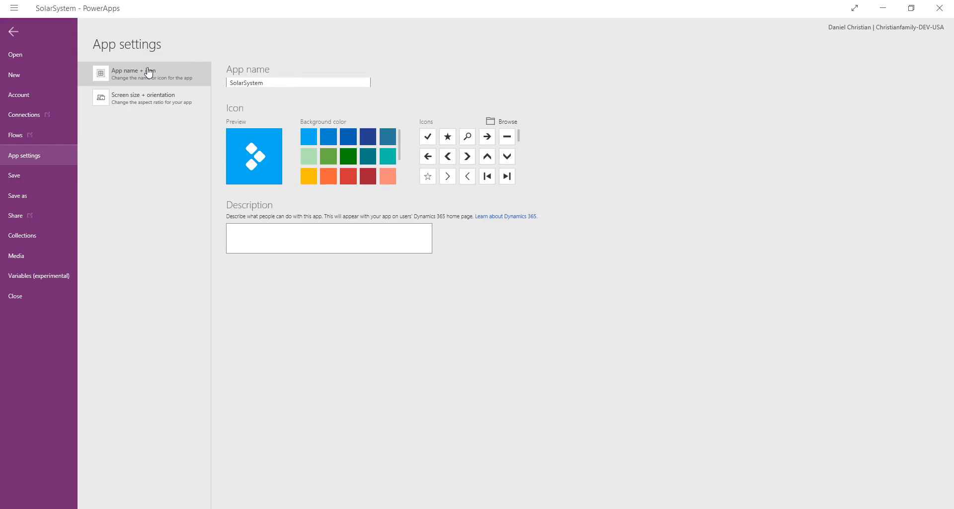
# - Set the app's screen size to 16:10 (Widescreen), apply it and return to the canvas
pyautogui.click(157, 107)
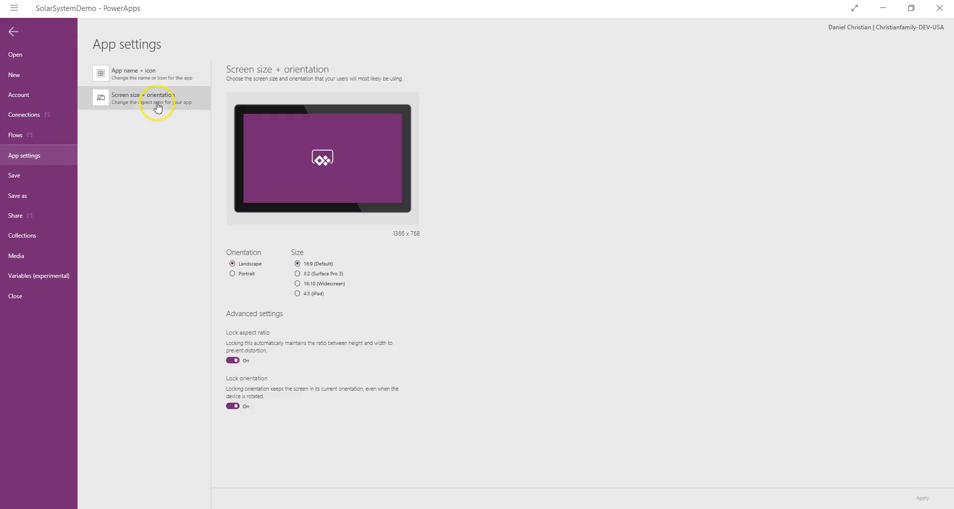
pyautogui.click(317, 284)
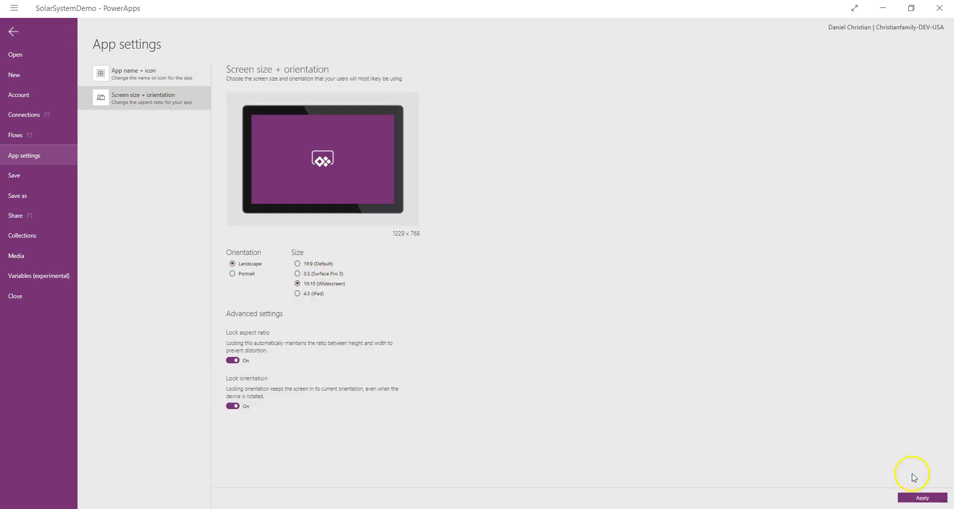
pyautogui.click(915, 498)
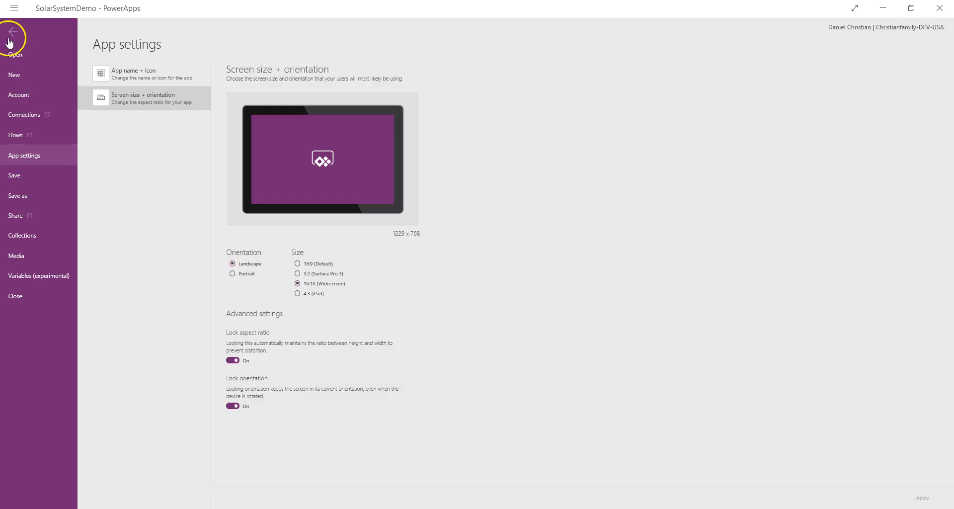
pyautogui.click(11, 35)
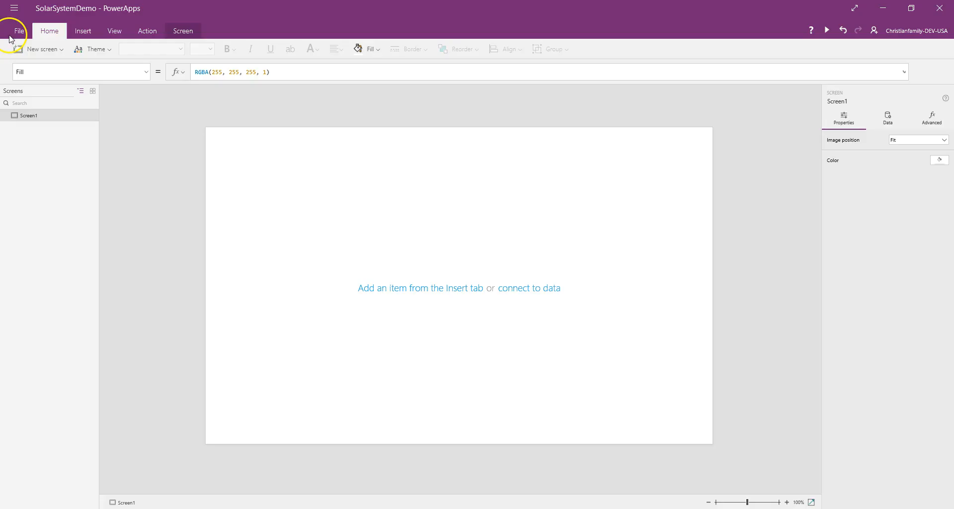
# - Open the app's media library and browse the SolarSystem pictures folder for the planet images
pyautogui.click(148, 31)
pyautogui.click(114, 31)
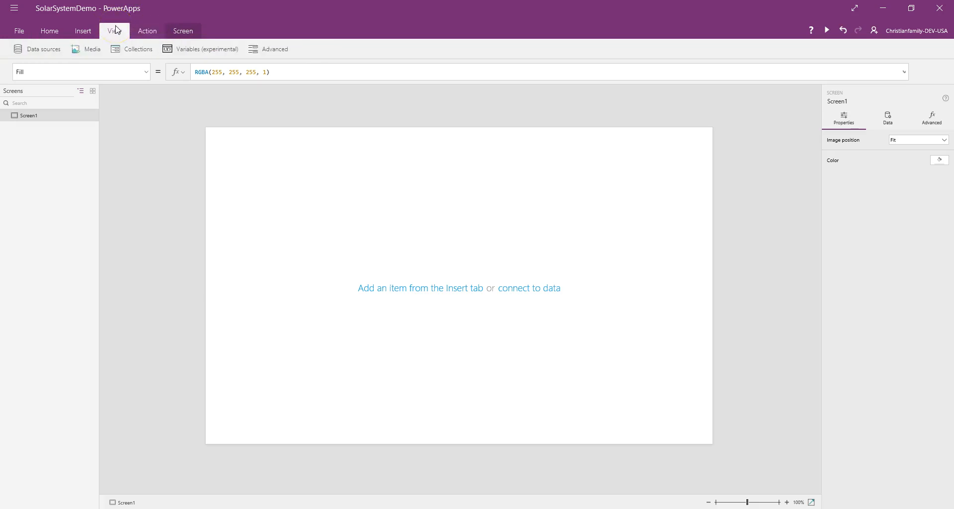
pyautogui.click(89, 49)
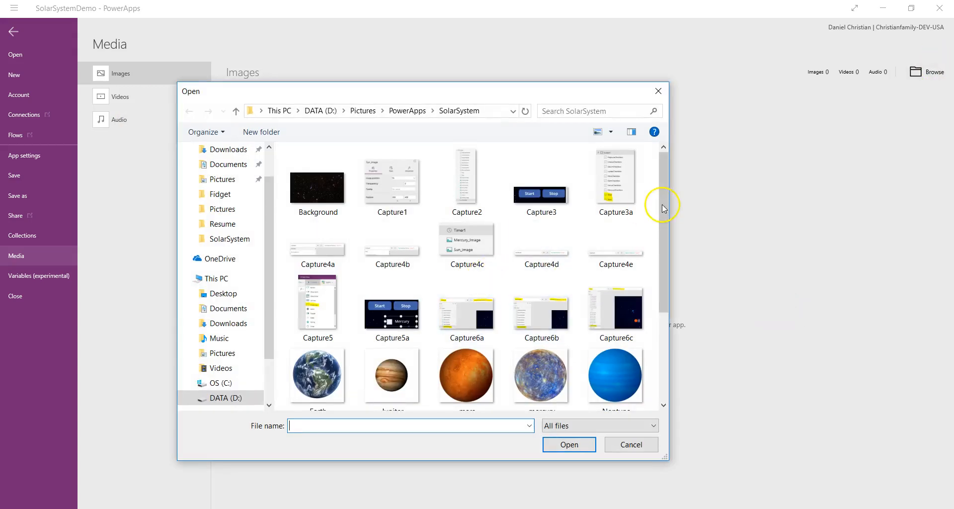
pyautogui.moveTo(662, 202); pyautogui.dragTo(659, 322)
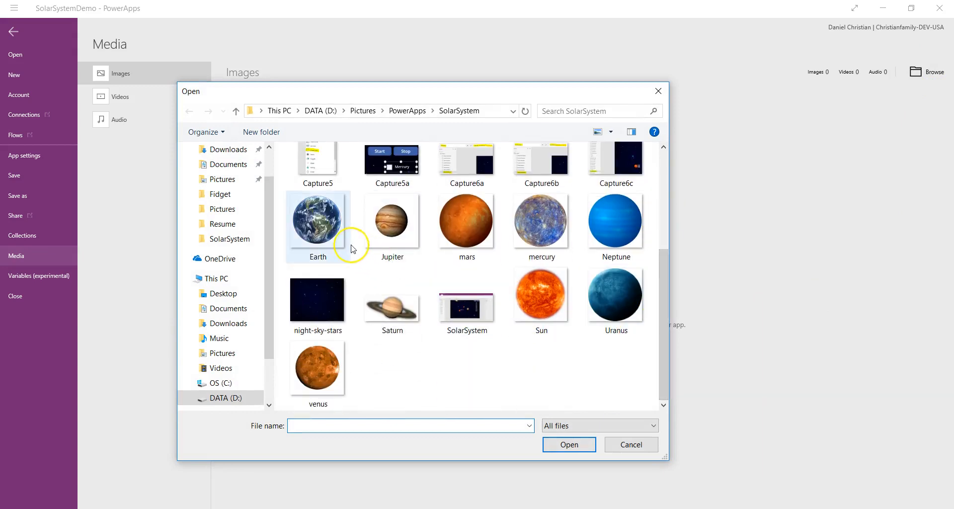
pyautogui.keyDown('shift'); pyautogui.click(321, 224); pyautogui.keyUp('shift')
pyautogui.keyDown('shift'); pyautogui.click(489, 231); pyautogui.keyUp('shift')
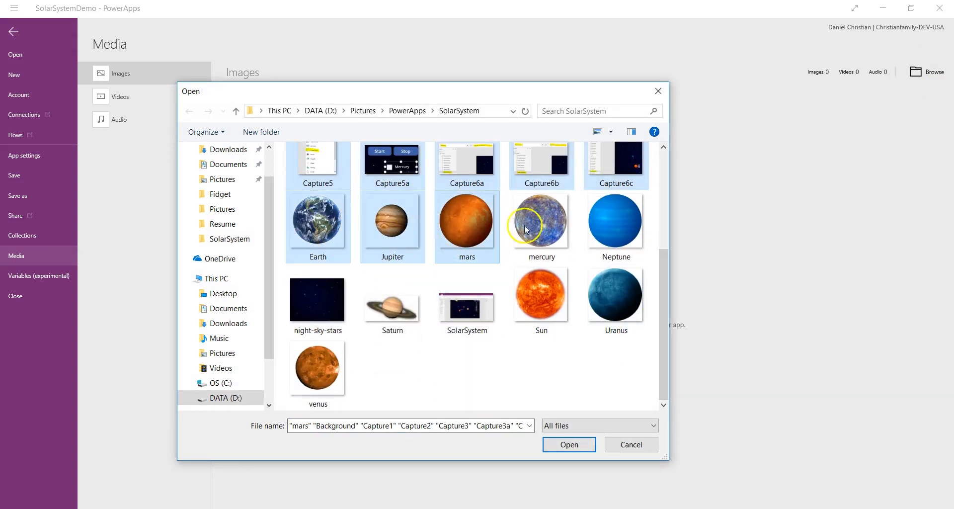
pyautogui.keyDown('shift'); pyautogui.click(541, 224); pyautogui.keyUp('shift')
pyautogui.keyDown('shift'); pyautogui.click(601, 284); pyautogui.keyUp('shift')
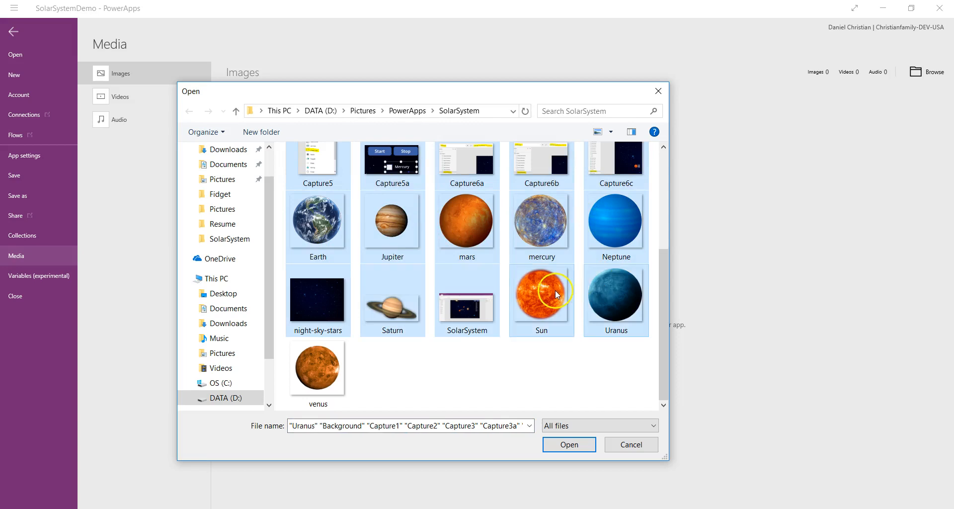
# - Upload the Earth, Jupiter, mars, mercury, Neptune, Uranus, Sun, Saturn, night-sky-stars and venus images to the app's media
pyautogui.keyDown('ctrl'); pyautogui.click(321, 224); pyautogui.keyUp('ctrl')
pyautogui.click(398, 390)
pyautogui.keyDown('ctrl'); pyautogui.click(392, 222); pyautogui.keyUp('ctrl')
pyautogui.keyDown('ctrl'); pyautogui.click(466, 221); pyautogui.keyUp('ctrl')
pyautogui.keyDown('ctrl'); pyautogui.click(541, 221); pyautogui.keyUp('ctrl')
pyautogui.keyDown('ctrl'); pyautogui.click(616, 221); pyautogui.keyUp('ctrl')
pyautogui.keyDown('ctrl'); pyautogui.click(605, 297); pyautogui.keyUp('ctrl')
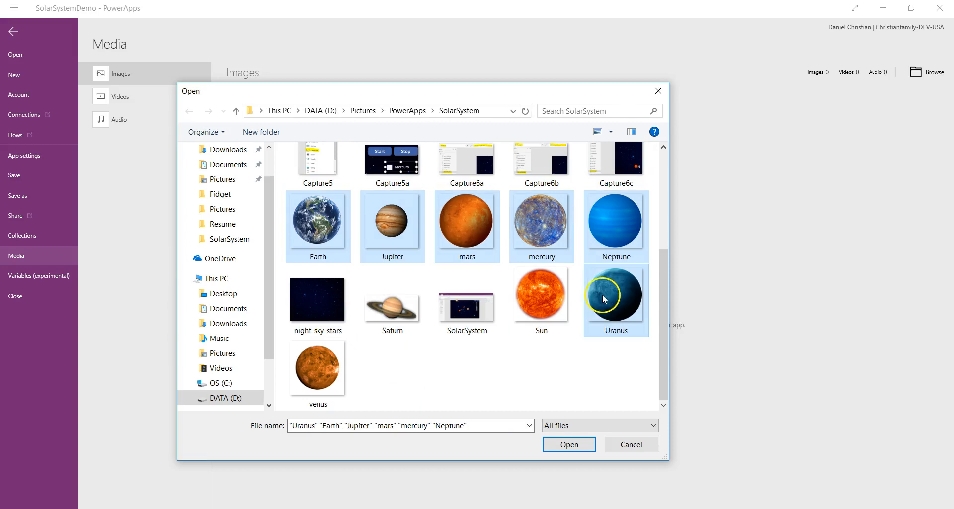
pyautogui.keyDown('ctrl'); pyautogui.click(541, 295); pyautogui.keyUp('ctrl')
pyautogui.keyDown('ctrl'); pyautogui.click(393, 299); pyautogui.keyUp('ctrl')
pyautogui.keyDown('ctrl'); pyautogui.click(321, 298); pyautogui.keyUp('ctrl')
pyautogui.keyDown('ctrl'); pyautogui.click(331, 376); pyautogui.keyUp('ctrl')
pyautogui.click(568, 446)
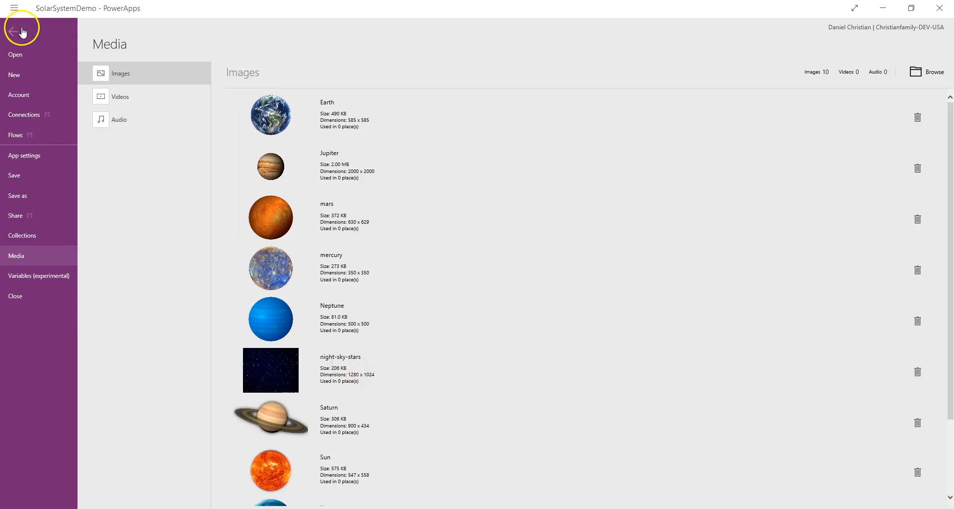
# - Open the app's save page, review the planet positions, sizes and formulas in Notepad's Quick Notes file, and return to the app canvas
pyautogui.click(21, 183)
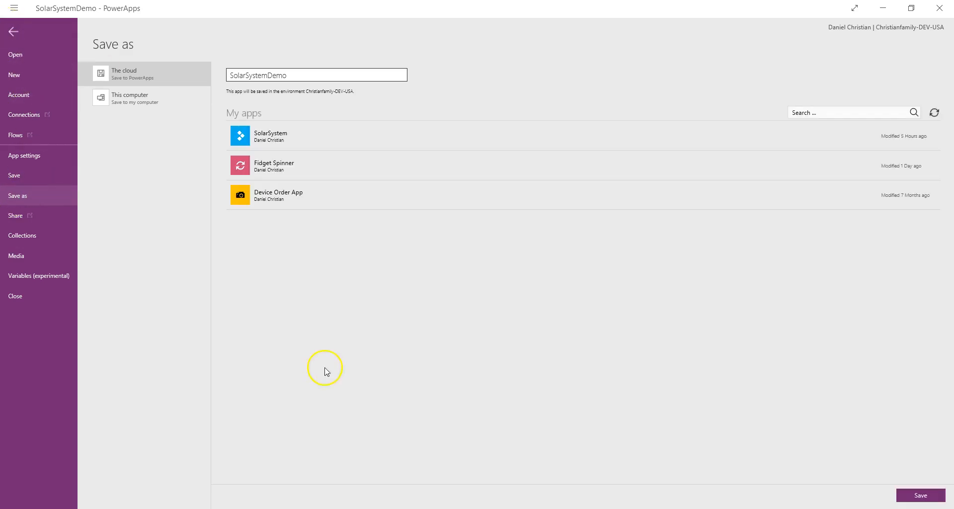
pyautogui.hotkey('alt', 'Tab')
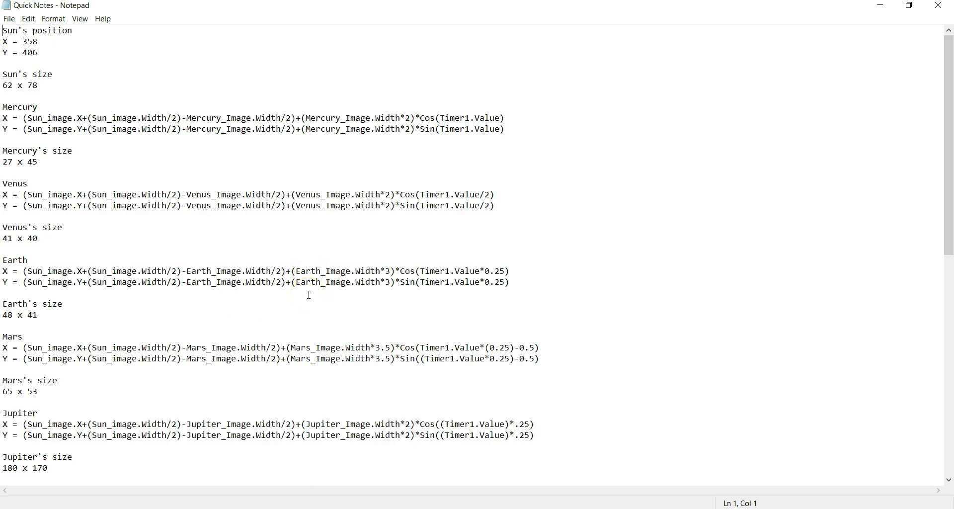
pyautogui.scroll(-10, 309, 295)
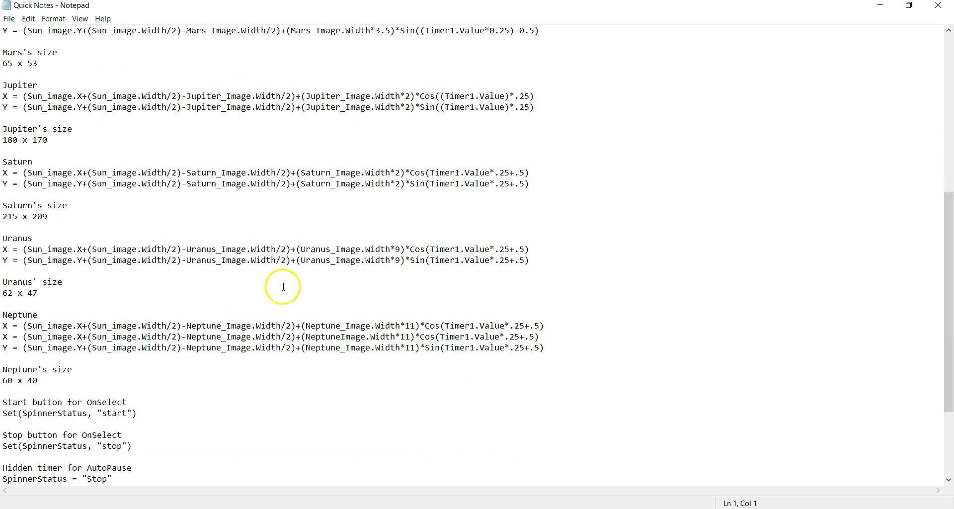
pyautogui.scroll(11, 118, 263)
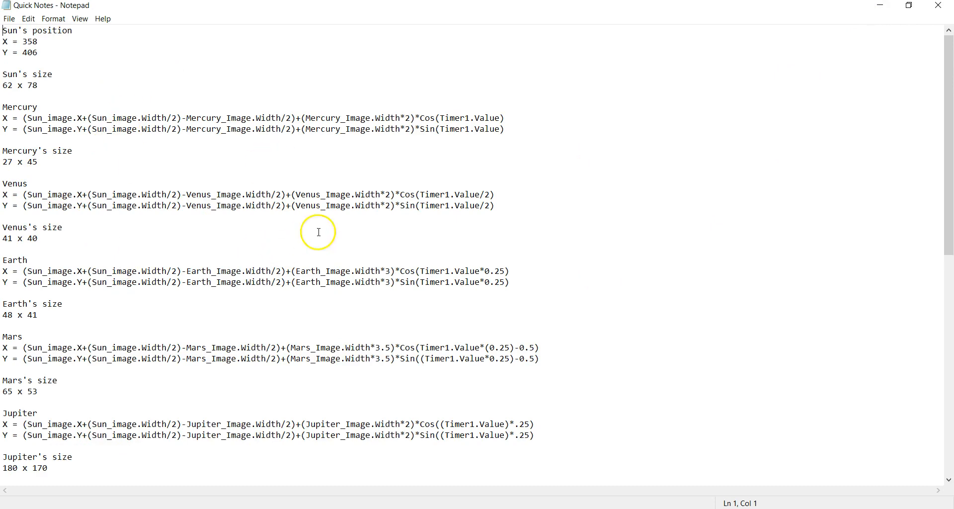
pyautogui.click(882, 6)
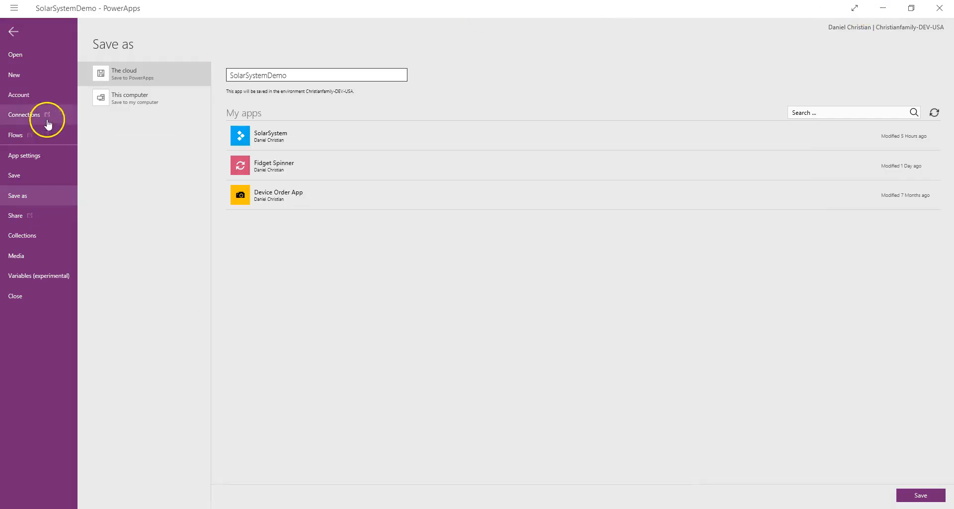
pyautogui.click(13, 32)
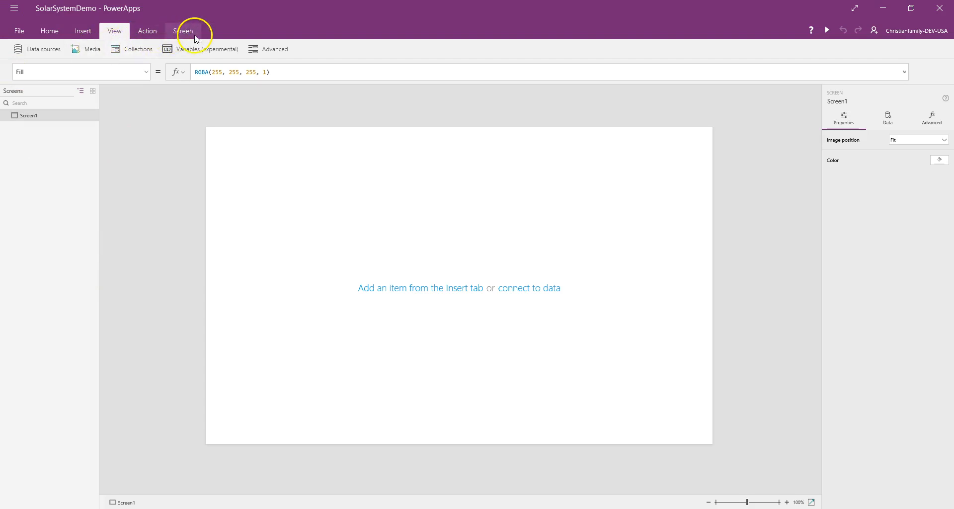
# - Set the screen's background image to night-sky-stars and its image position to Fill
pyautogui.click(81, 32)
pyautogui.click(179, 32)
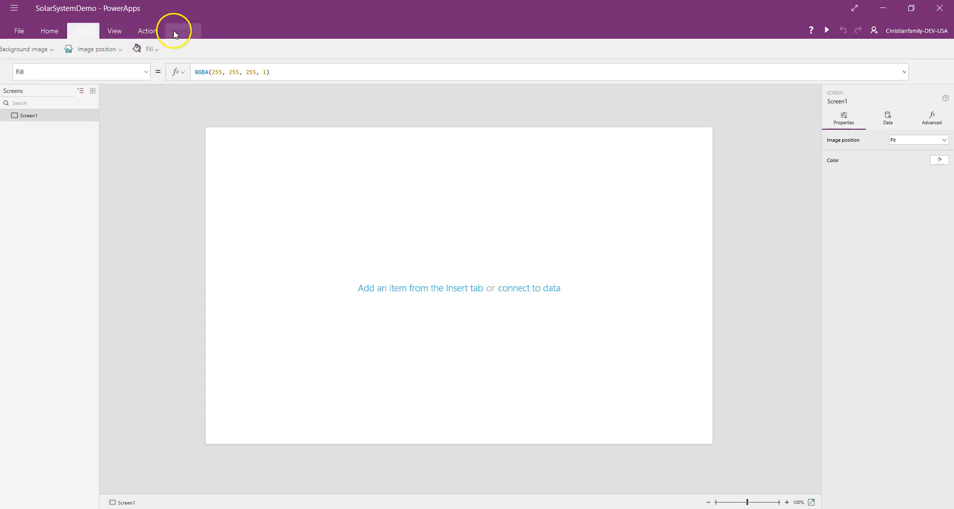
pyautogui.click(72, 48)
pyautogui.scroll(-3, 58, 102)
pyautogui.scroll(-1, 49, 107)
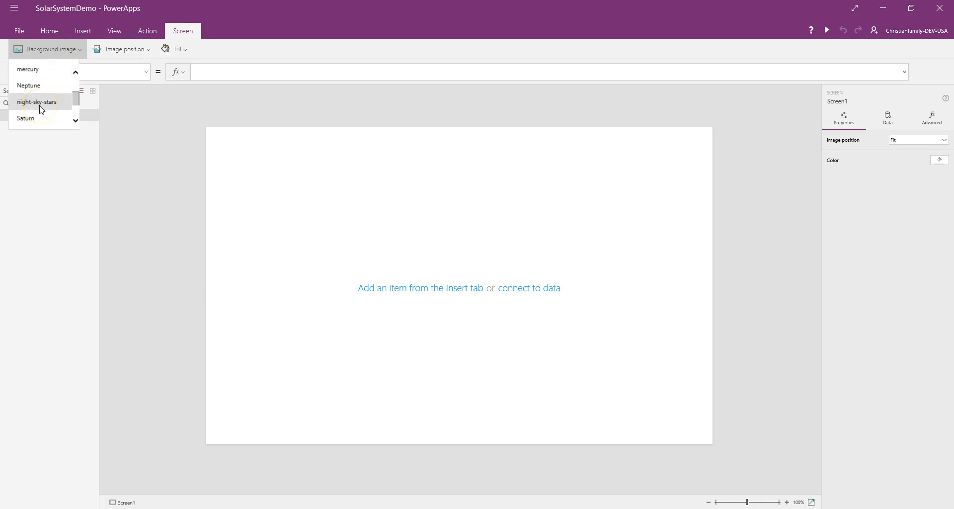
pyautogui.click(42, 104)
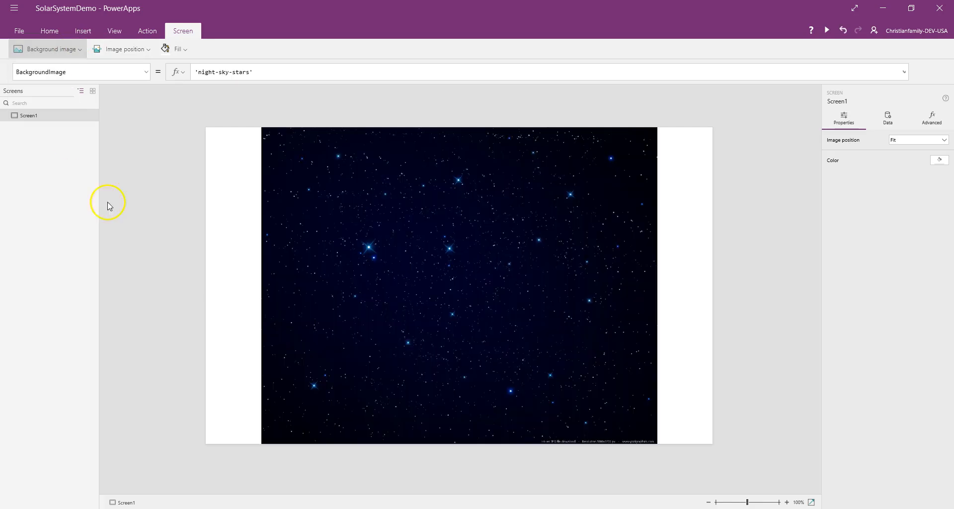
pyautogui.click(147, 49)
pyautogui.click(136, 69)
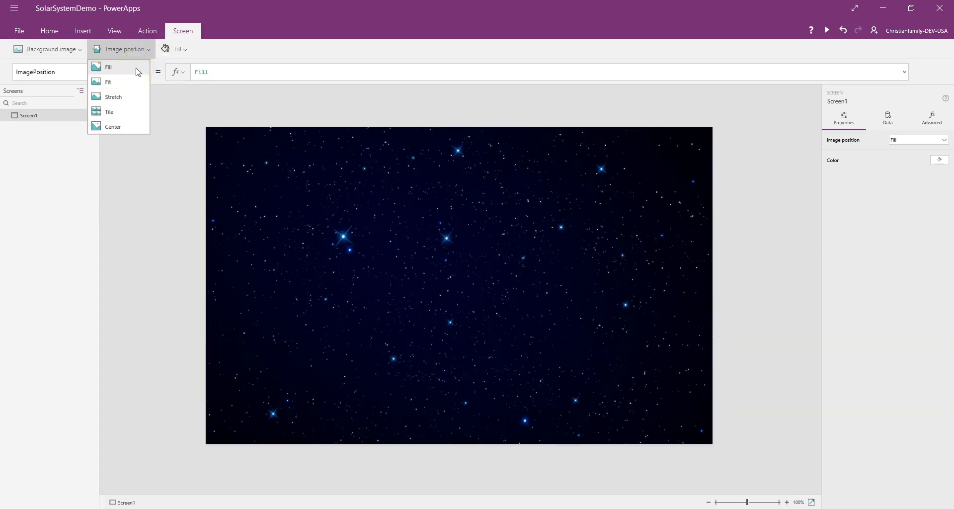
pyautogui.click(770, 398)
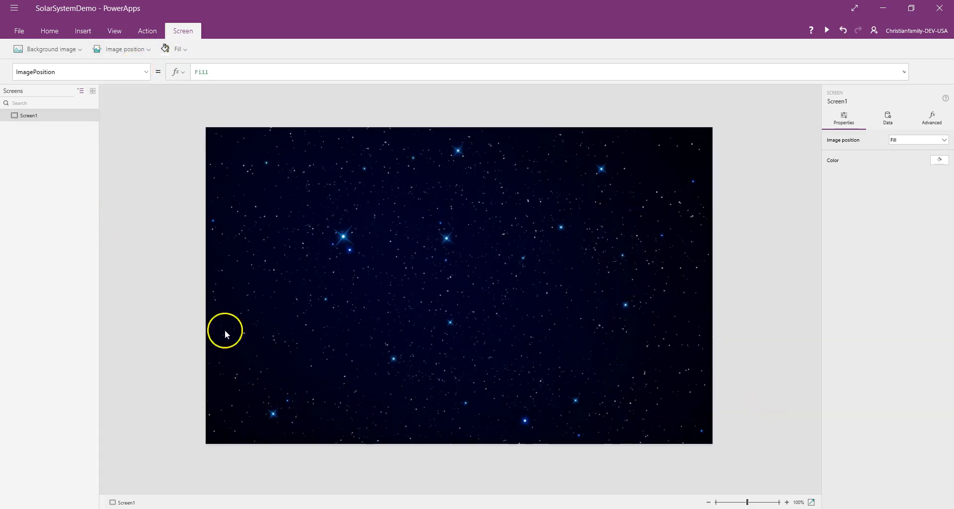
# - Insert an image control on the screen and set its image to Sun
pyautogui.click(83, 31)
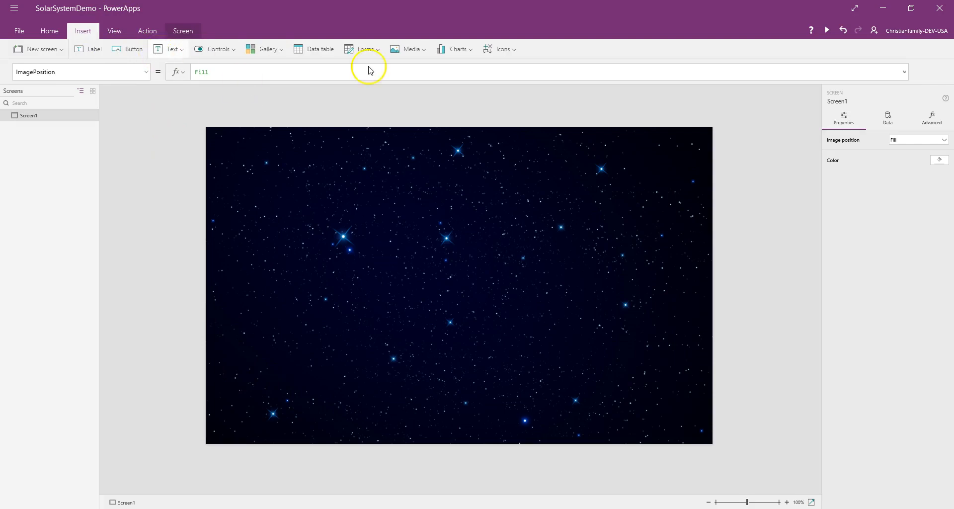
pyautogui.click(405, 48)
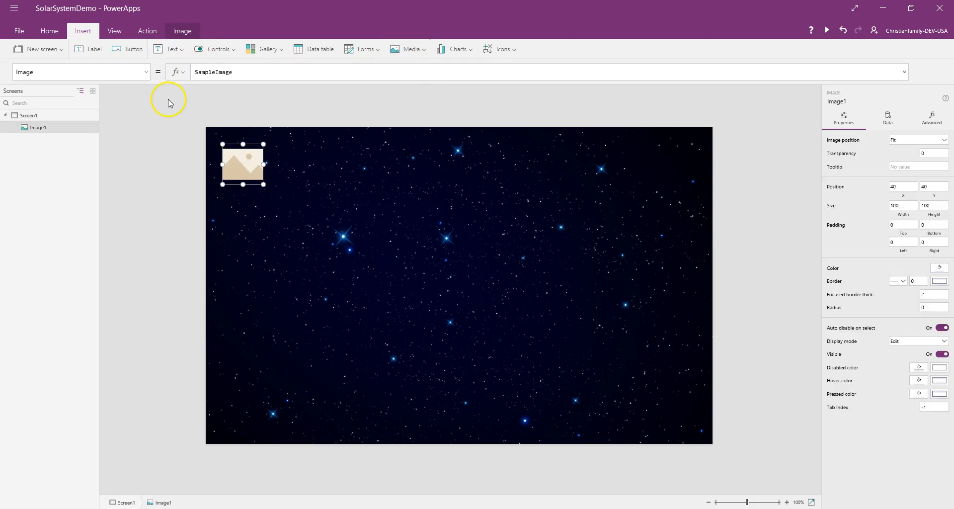
pyautogui.moveTo(241, 75); pyautogui.dragTo(159, 61)
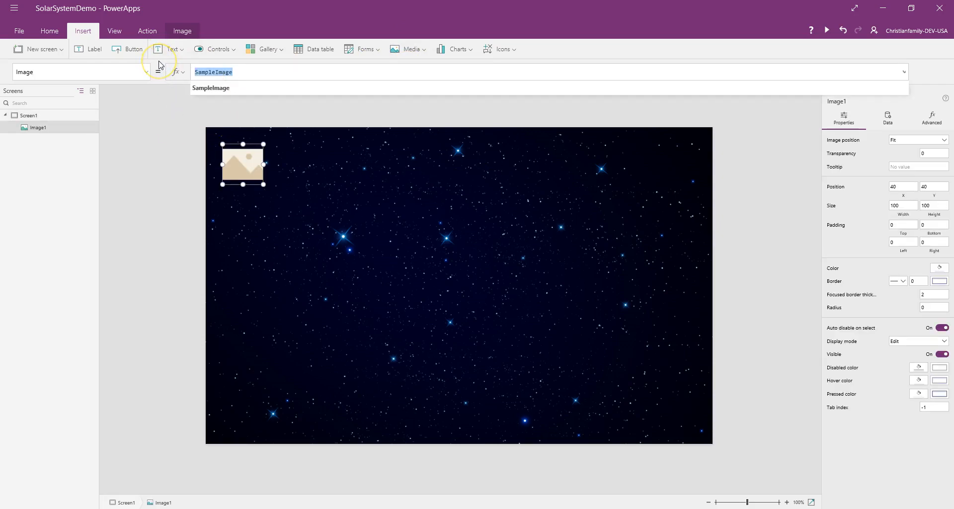
pyautogui.write('Su')
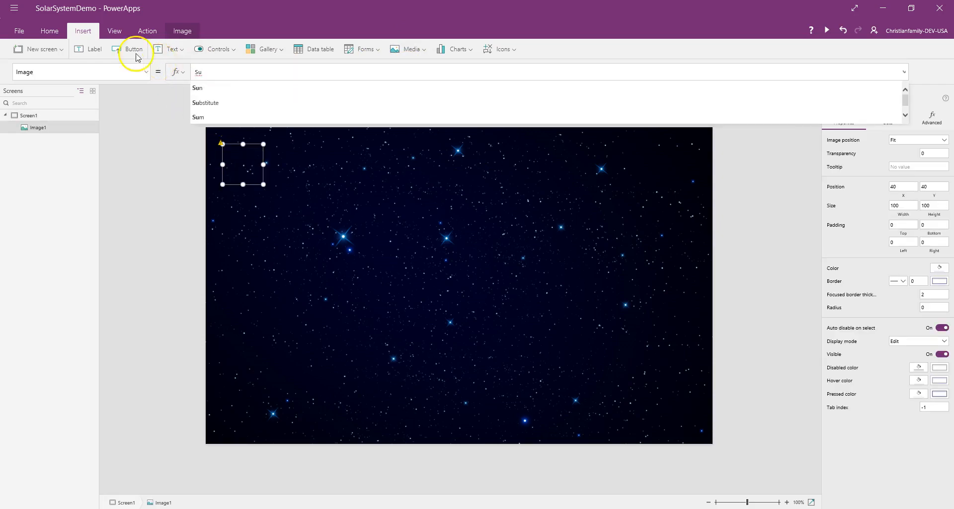
pyautogui.click(197, 87)
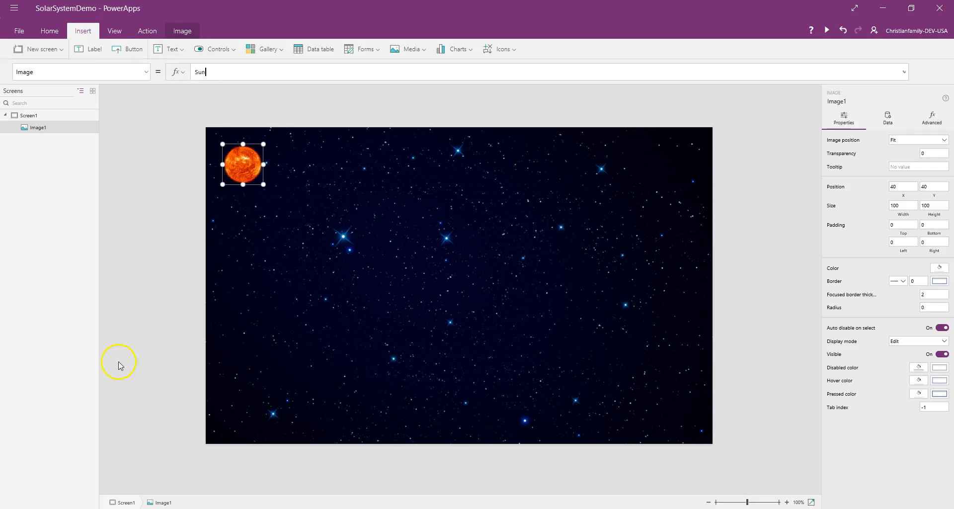
# - Rename the Sun's image control to Sun_Image
pyautogui.rightClick(84, 128)
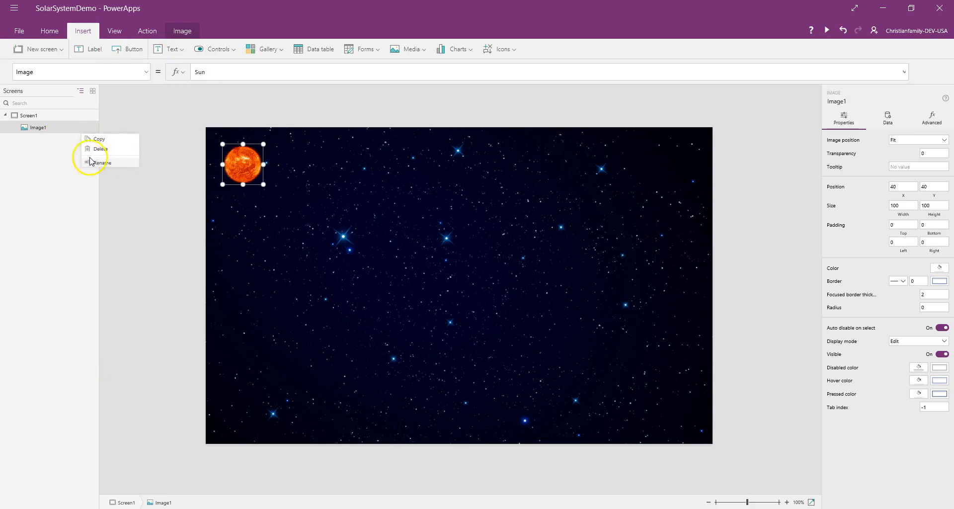
pyautogui.click(101, 163)
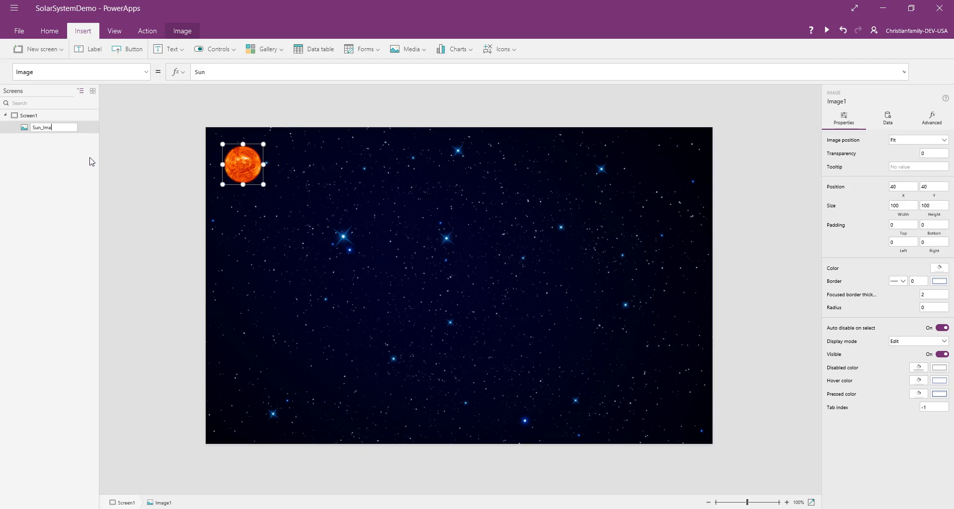
pyautogui.write('Sun_Image')
pyautogui.press('Return')
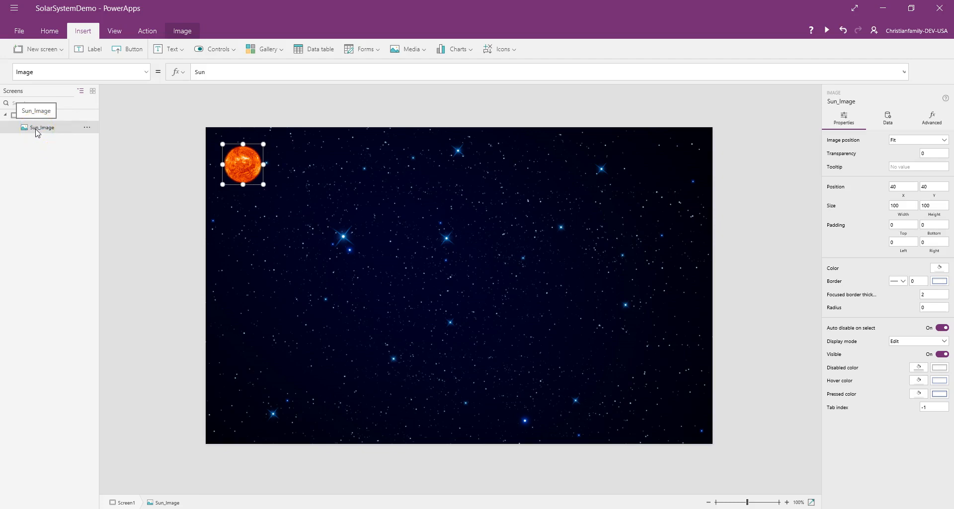
# - Look up the Sun's position in Notepad's Quick Notes, return to PowerApps and position Sun_Image at X 358, Y 406
pyautogui.hotkey('alt', 'Tab')
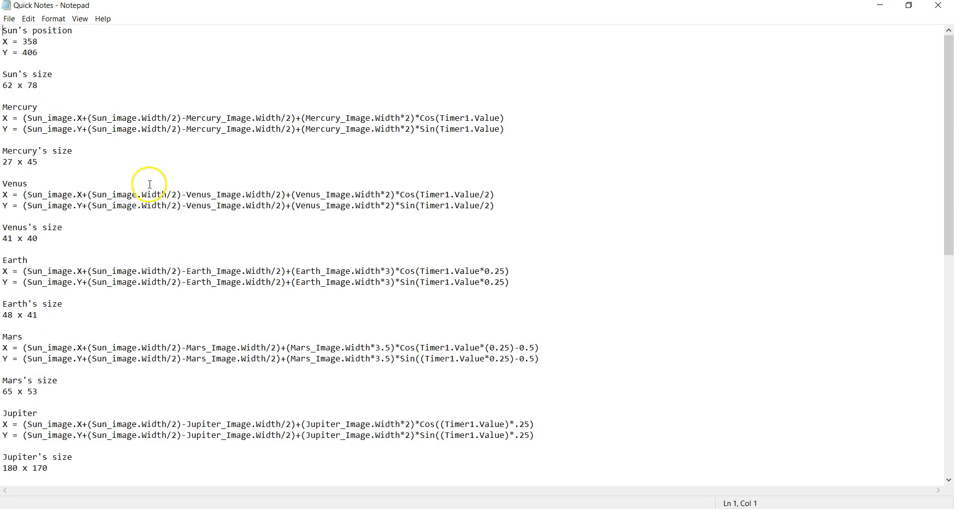
pyautogui.click(880, 5)
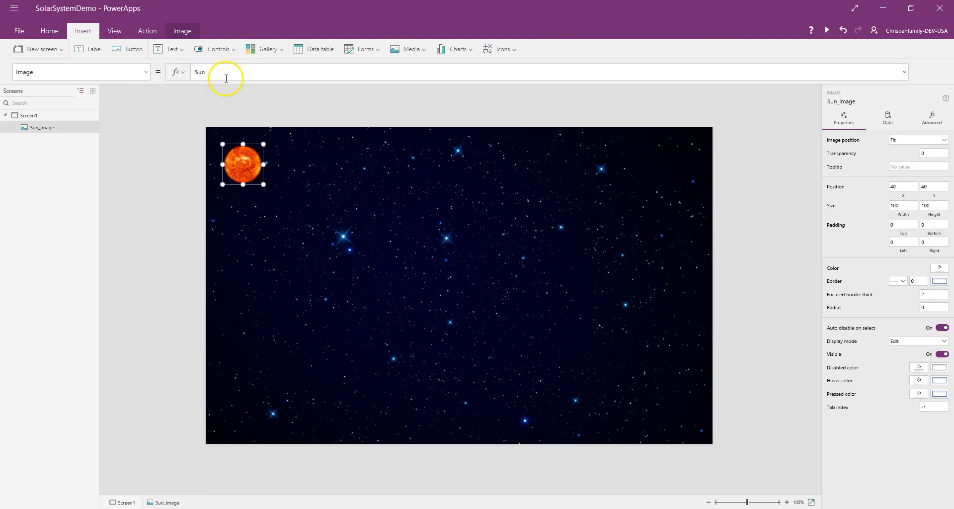
pyautogui.click(462, 508)
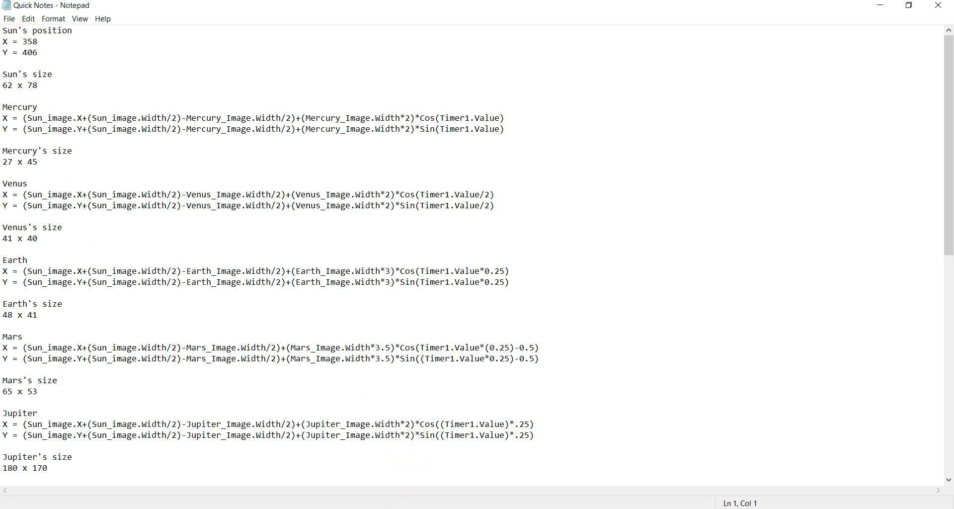
pyautogui.click(579, 501)
pyautogui.click(893, 186)
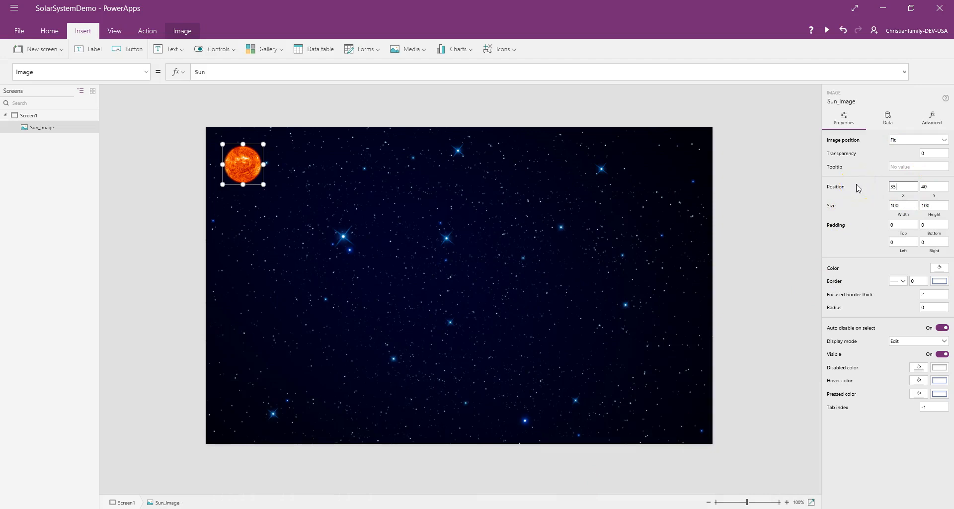
pyautogui.write('358')
pyautogui.press('Tab')
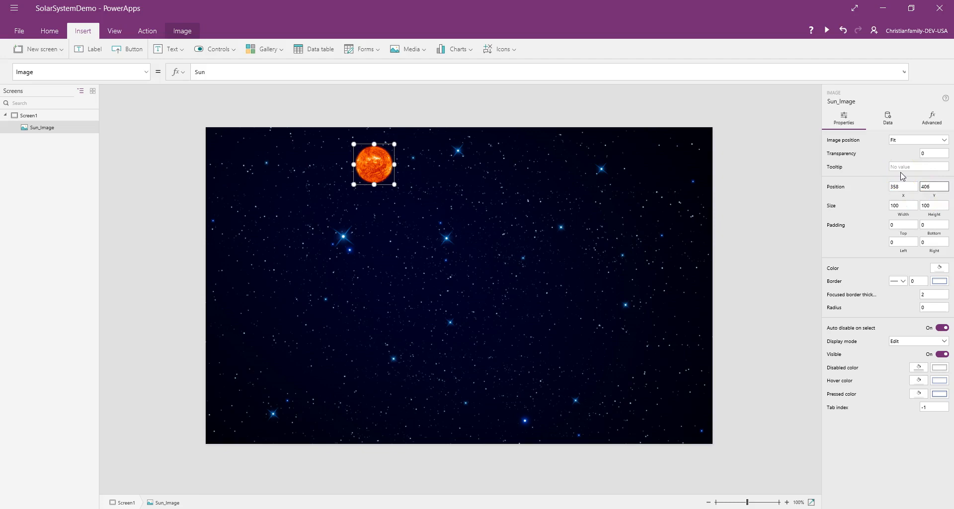
pyautogui.click(861, 206)
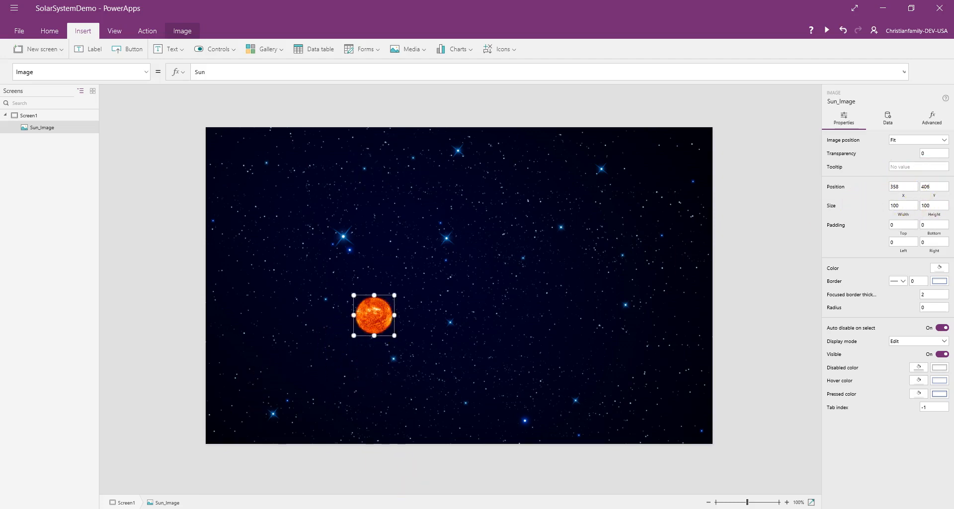
# - Set Sun_Image's size to 62 wide by 78 high, as listed in Quick Notes, and deselect the image
pyautogui.click(414, 502)
pyautogui.click(926, 205)
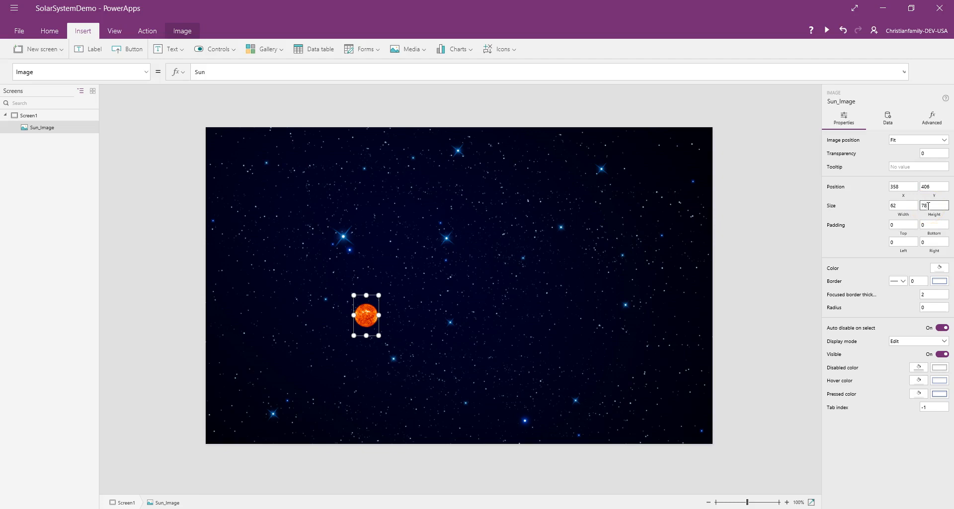
pyautogui.click(772, 323)
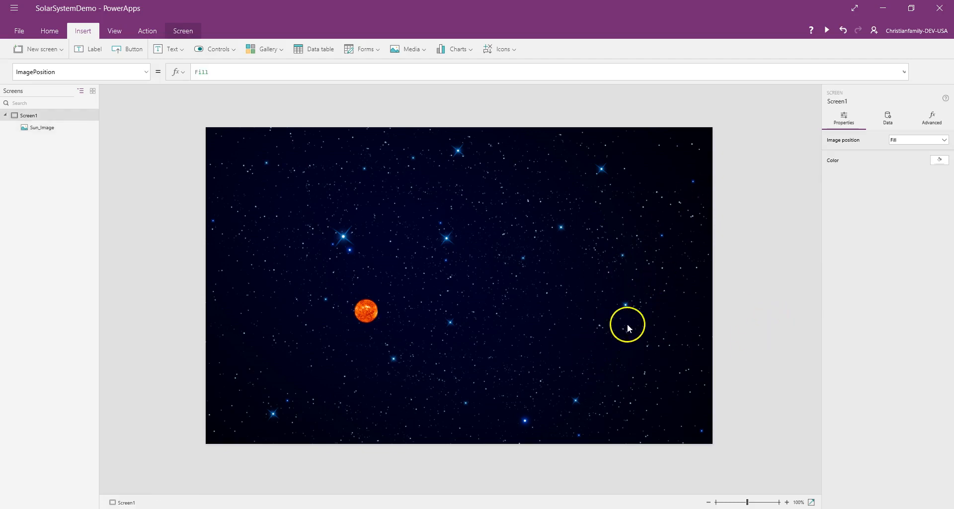
pyautogui.click(376, 312)
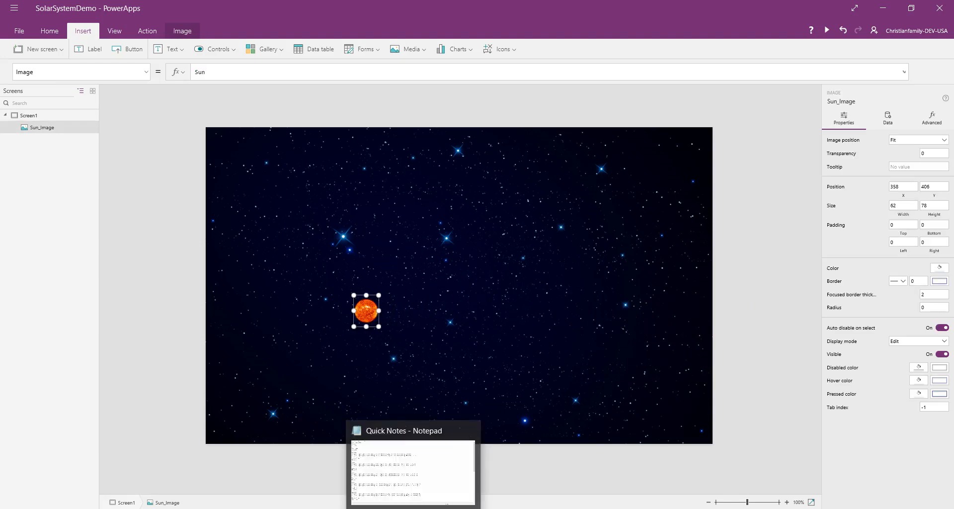
pyautogui.click(149, 320)
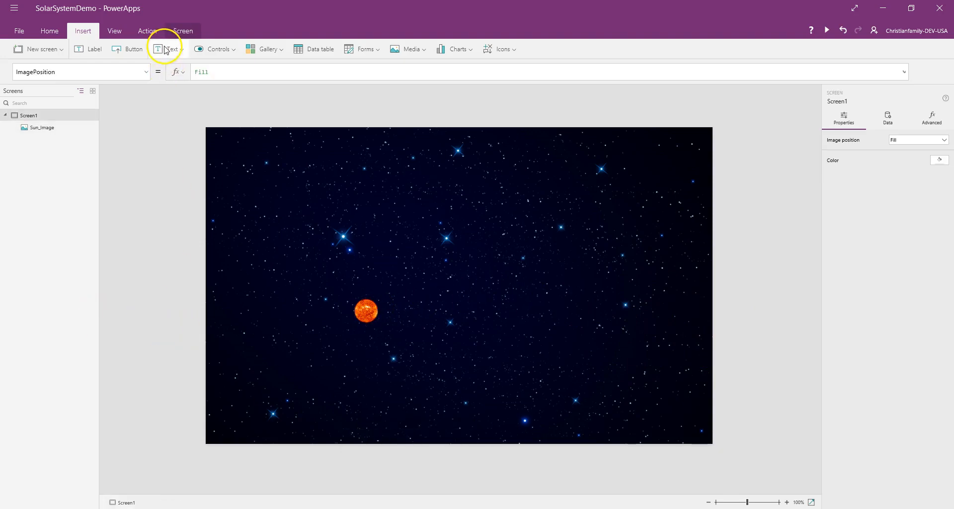
# - Insert a second image control on the screen and set its image to mercury
pyautogui.click(406, 50)
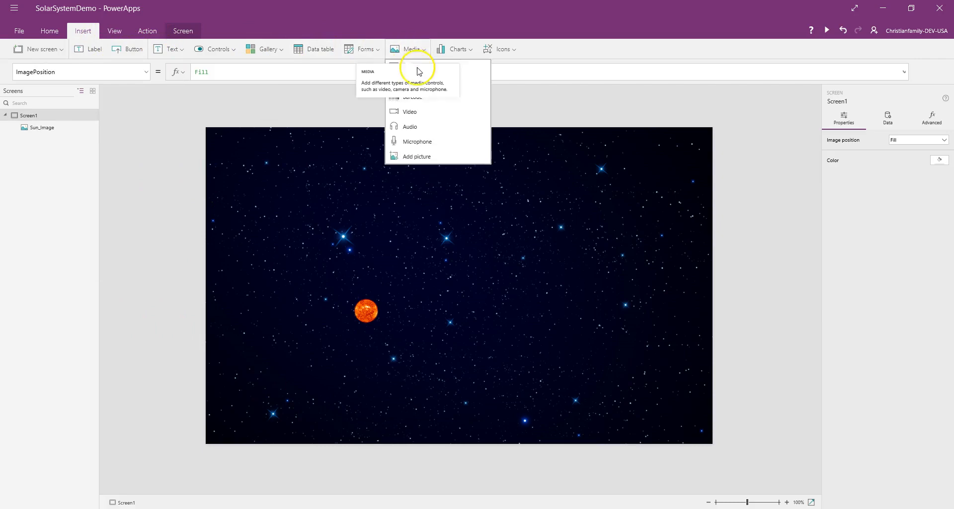
pyautogui.click(403, 69)
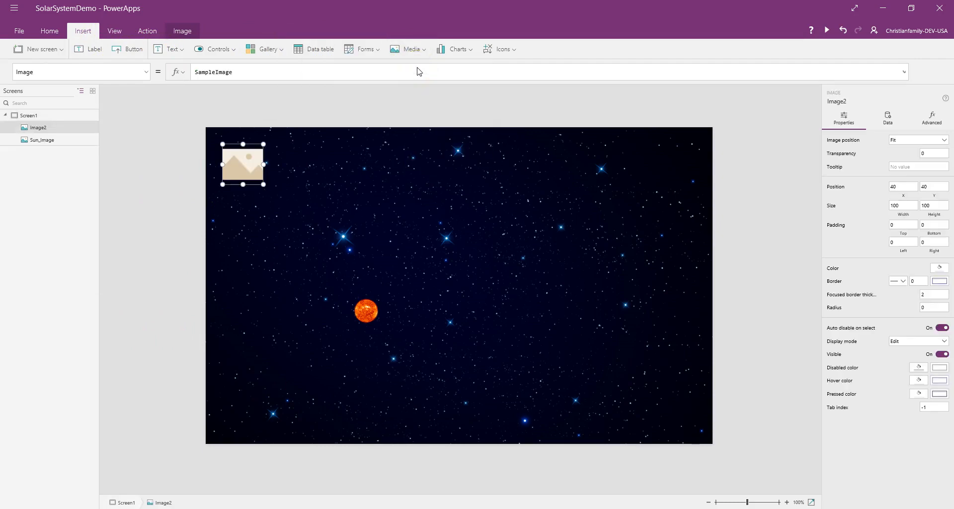
pyautogui.click(273, 71)
pyautogui.write('Mer')
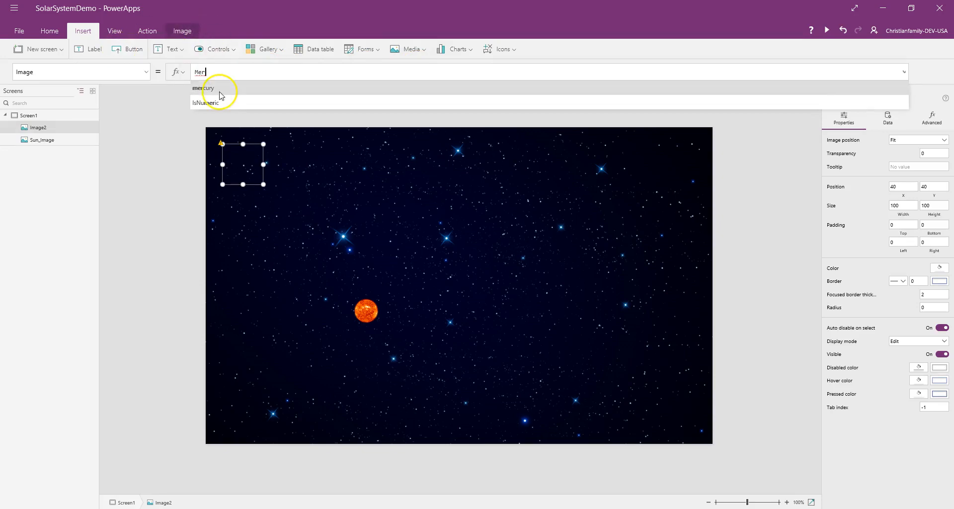
pyautogui.click(219, 91)
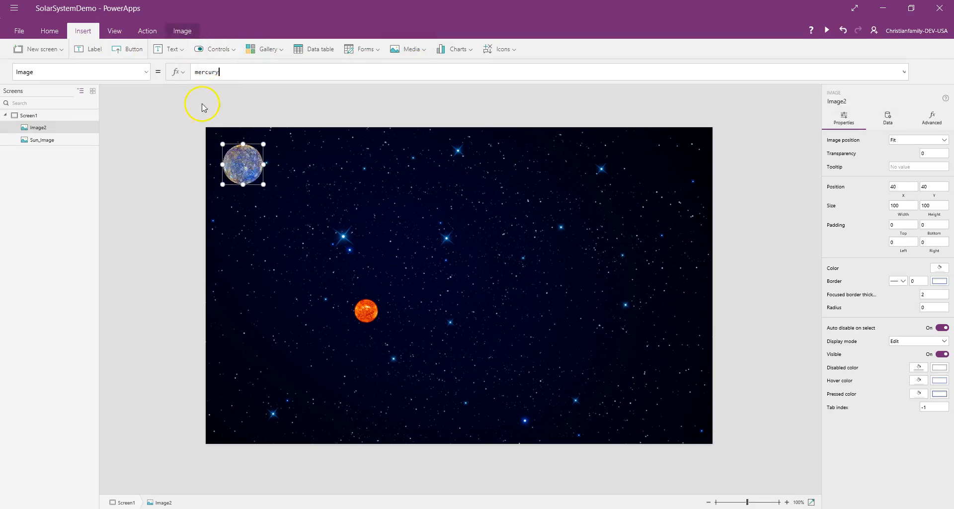
# - Rename the Mercury image control to Mercury_Image
pyautogui.click(87, 127)
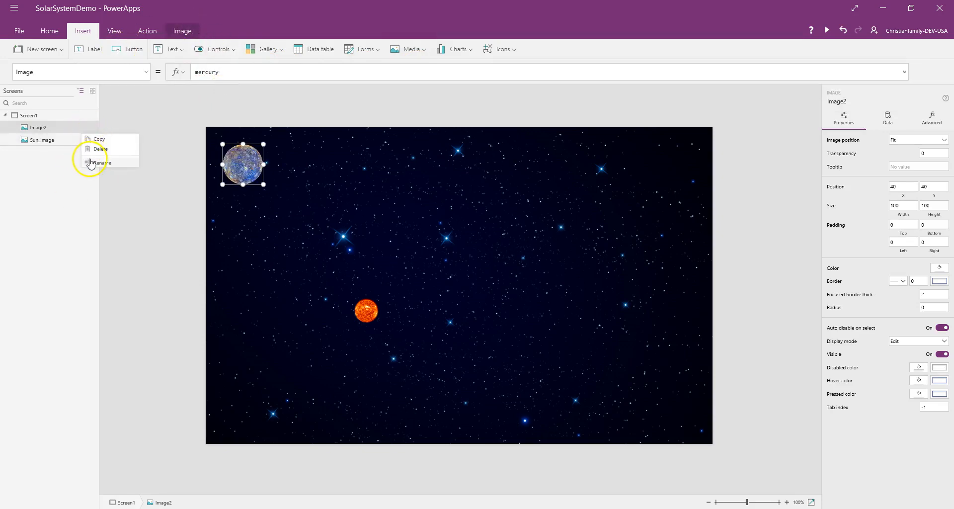
pyautogui.click(92, 163)
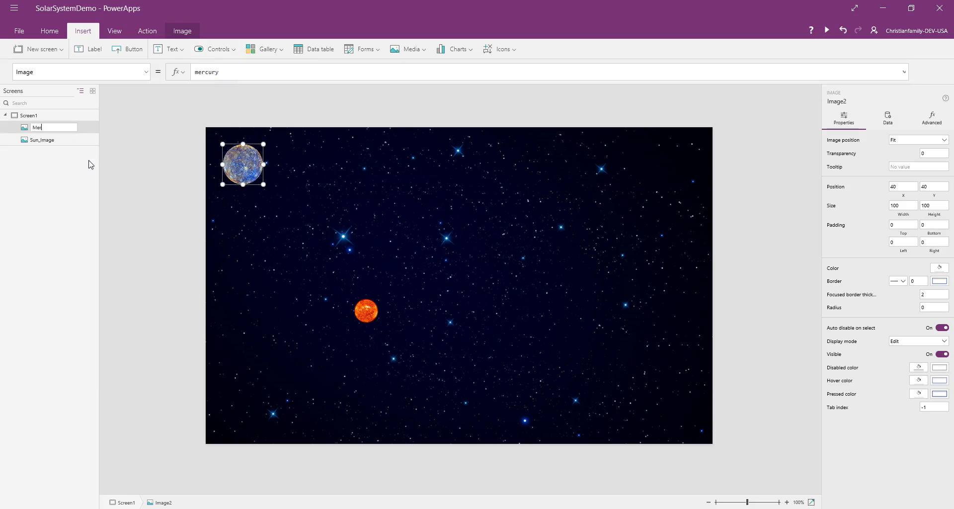
pyautogui.write('Mercury_Image')
pyautogui.press('Return')
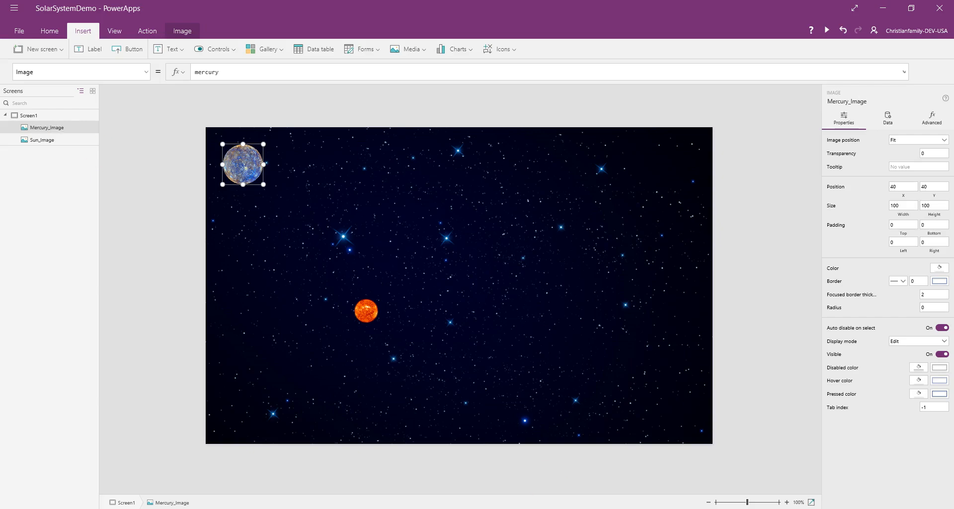
# - Look up Mercury's size in Quick Notes and set Mercury_Image to 27 wide by 45 high
pyautogui.click(561, 508)
pyautogui.click(907, 188)
pyautogui.click(911, 206)
pyautogui.write('27')
pyautogui.moveTo(940, 206); pyautogui.dragTo(899, 201)
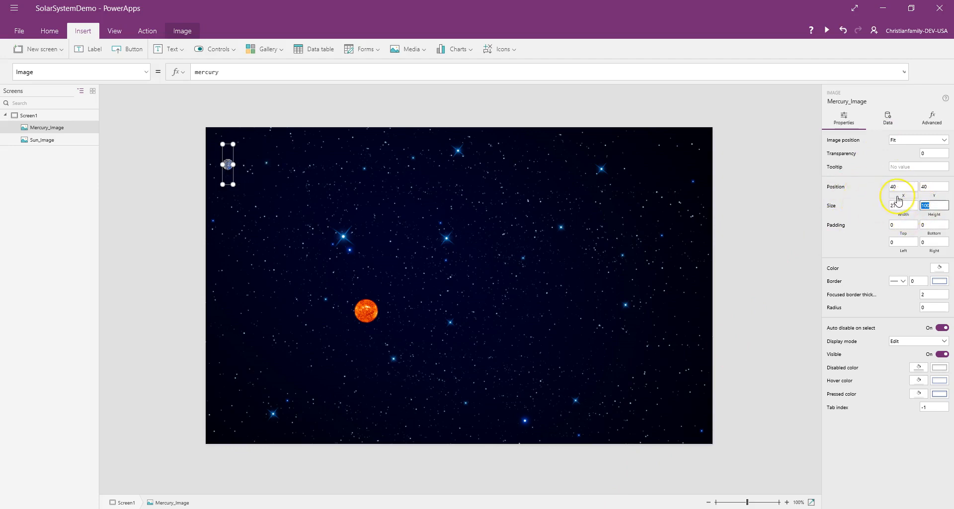
pyautogui.click(795, 282)
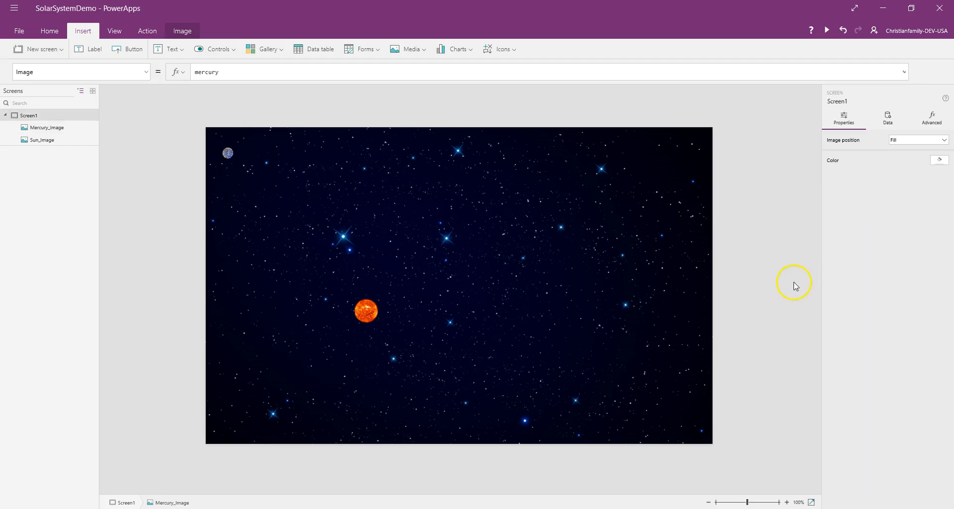
# - Review Mercury's X and Y orbit formulas in Quick Notes and return to the PowerApps app
pyautogui.click(752, 502)
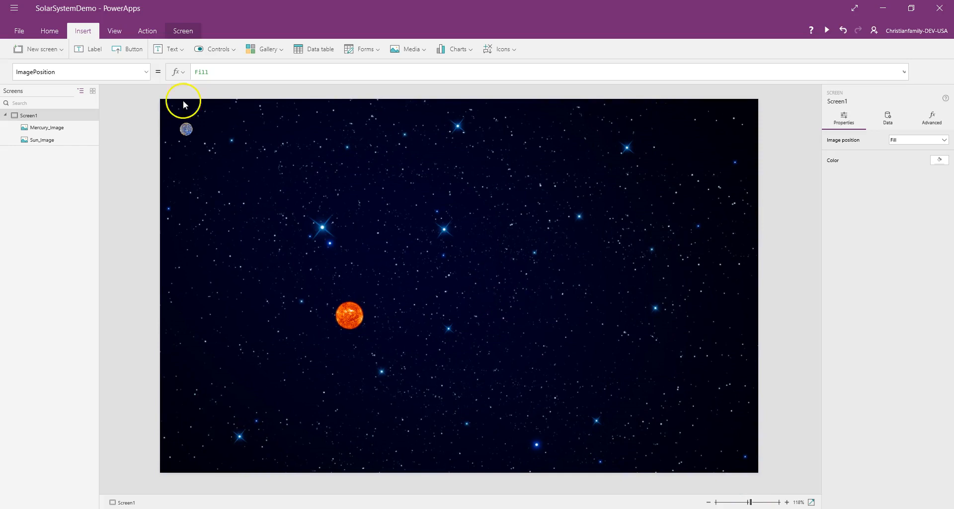
pyautogui.hotkey('alt', 'Tab')
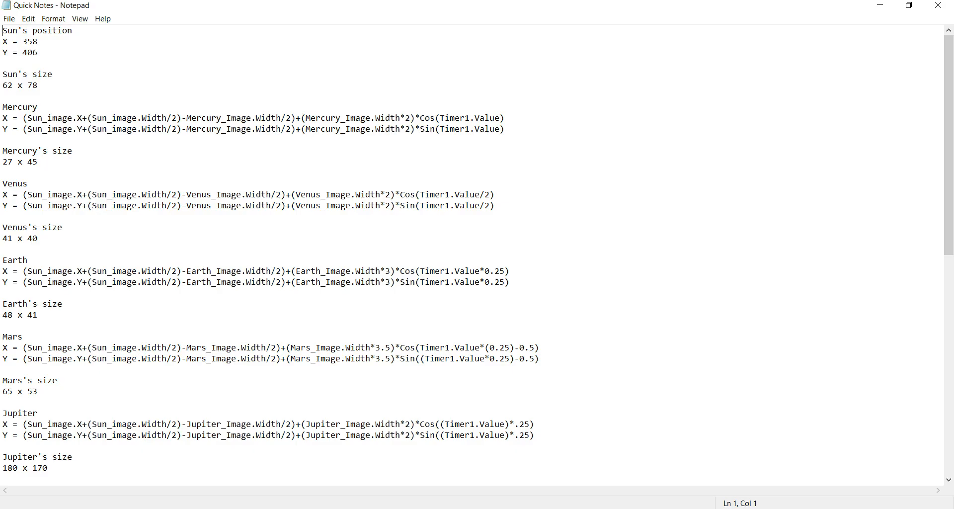
pyautogui.moveTo(512, 116); pyautogui.dragTo(38, 120)
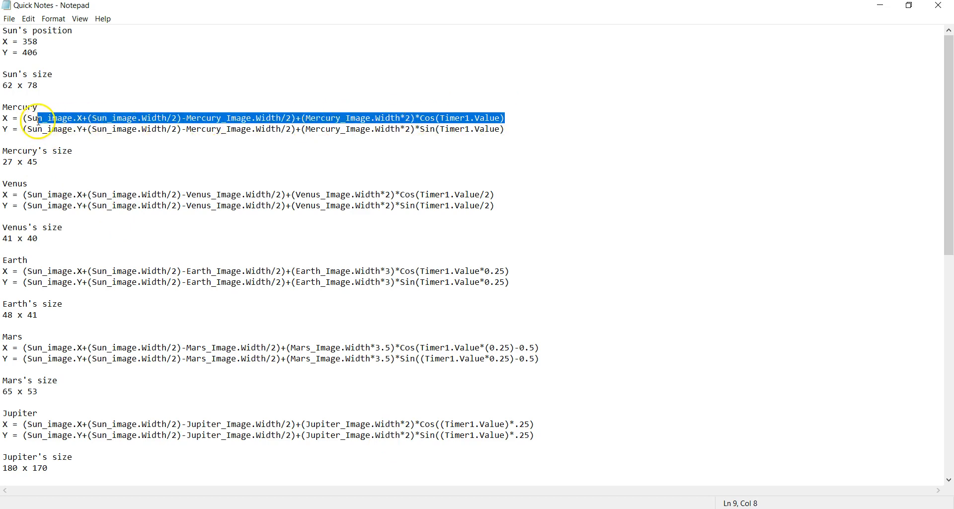
pyautogui.click(450, 141)
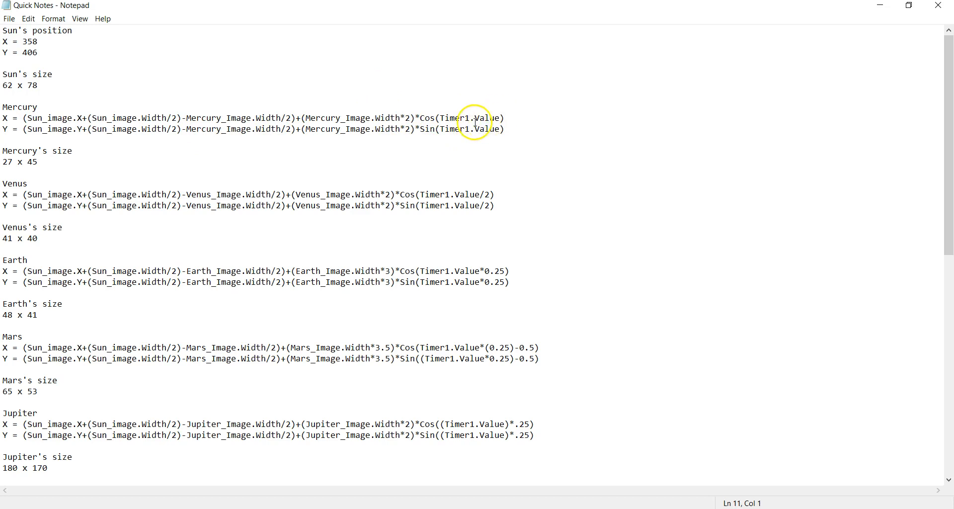
pyautogui.click(883, 9)
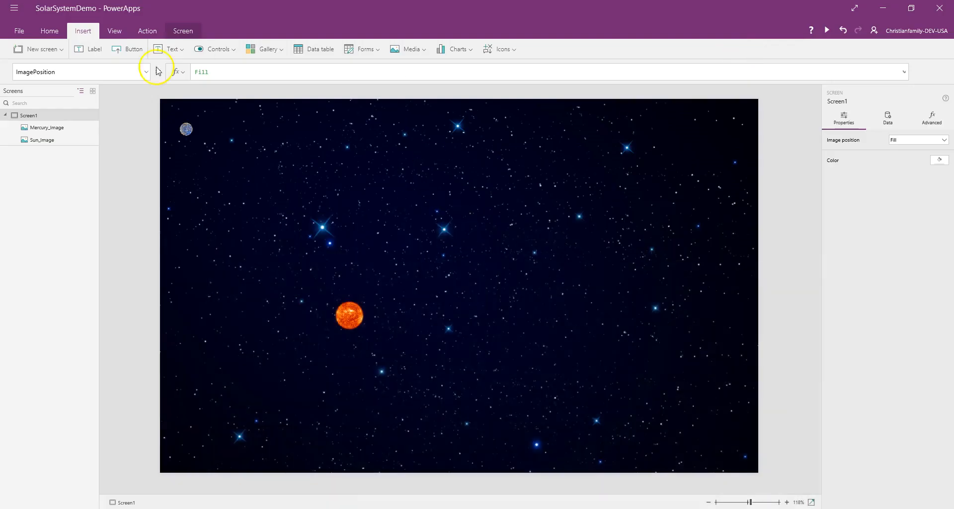
# - Insert a timer control and place it in the screen's upper-right corner at X 1068, Y 20
pyautogui.click(231, 59)
pyautogui.scroll(-2, 234, 156)
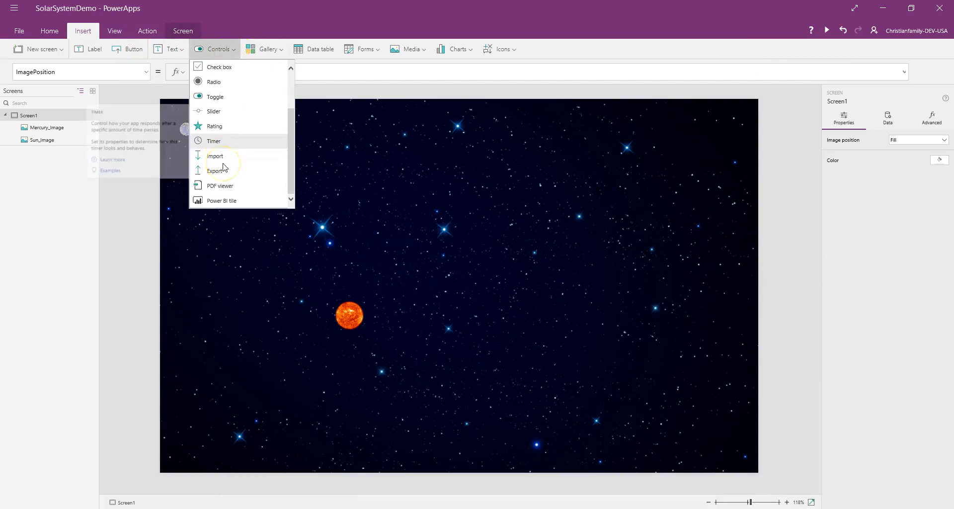
pyautogui.scroll(2, 225, 168)
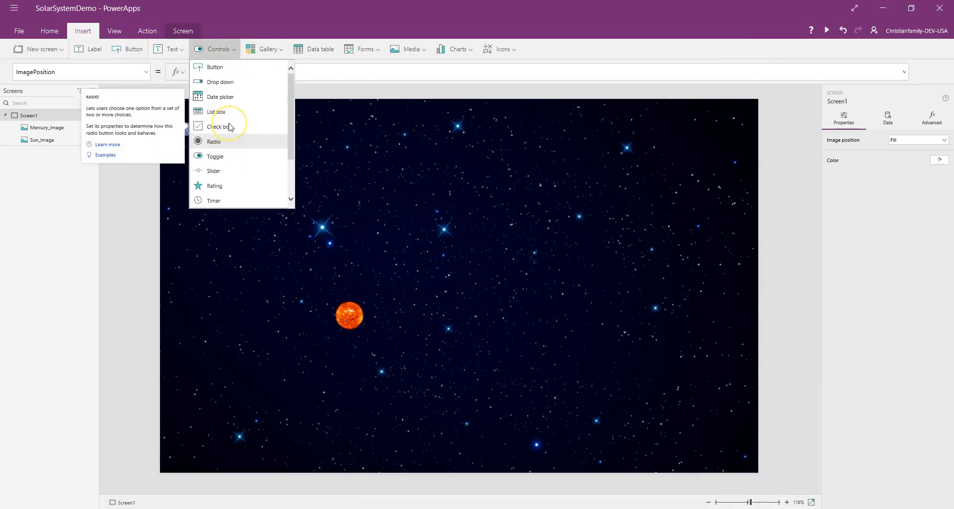
pyautogui.click(219, 199)
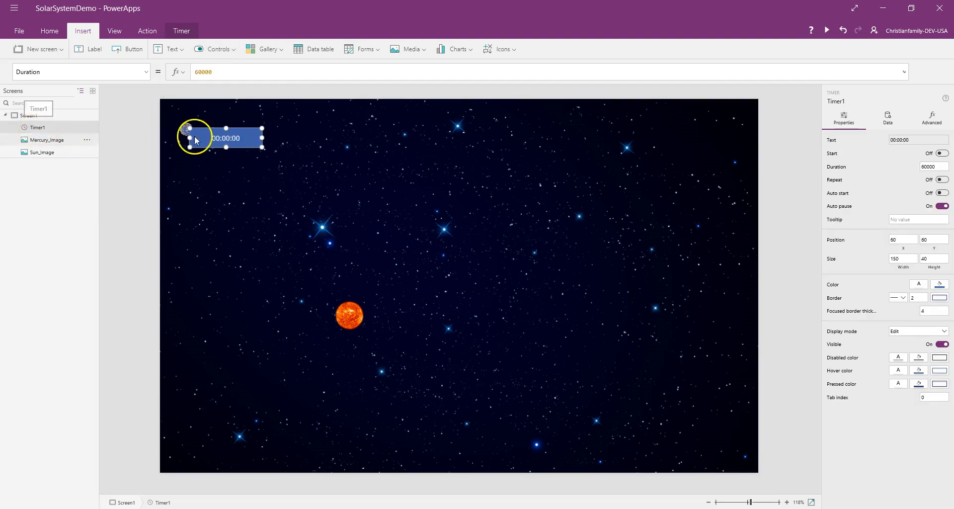
pyautogui.moveTo(236, 144); pyautogui.dragTo(239, 147)
pyautogui.moveTo(329, 178); pyautogui.dragTo(727, 127)
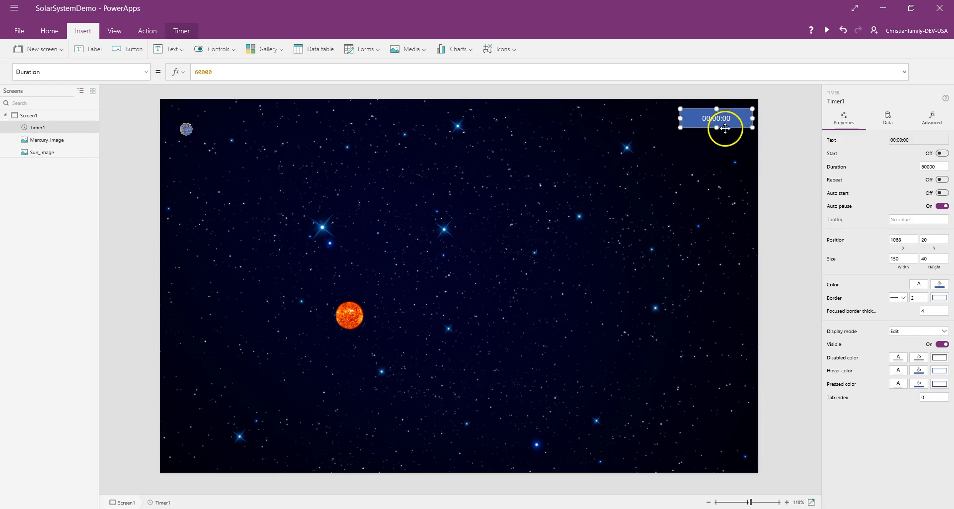
# - Copy Mercury's X position formula from Quick Notes and return to the app
pyautogui.hotkey('alt', 'Tab')
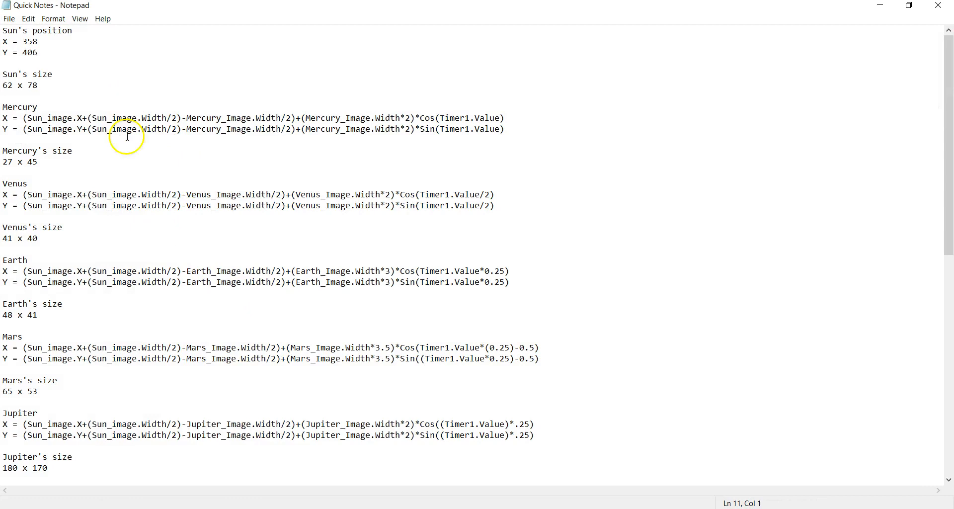
pyautogui.click(514, 115)
pyautogui.moveTo(514, 114); pyautogui.dragTo(22, 119)
pyautogui.hotkey('ctrl', 'c')
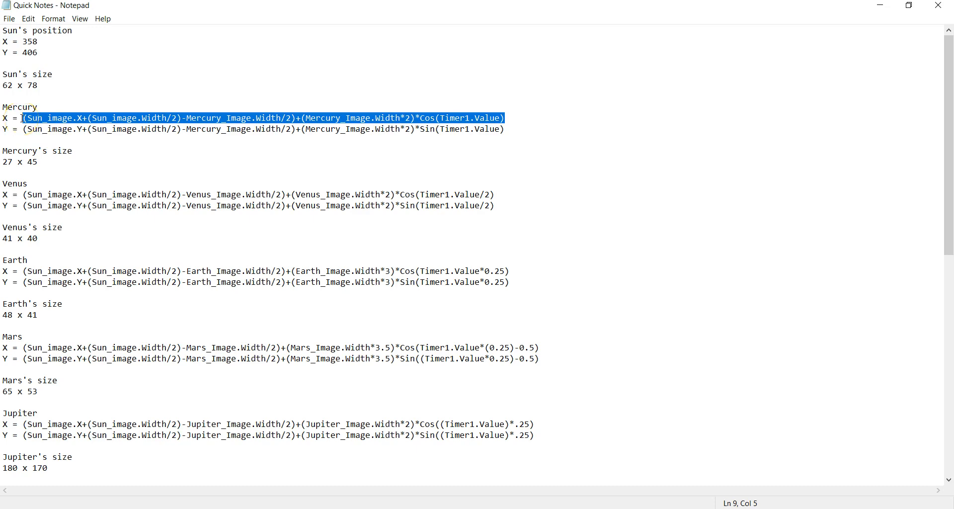
pyautogui.hotkey('alt', 'Tab')
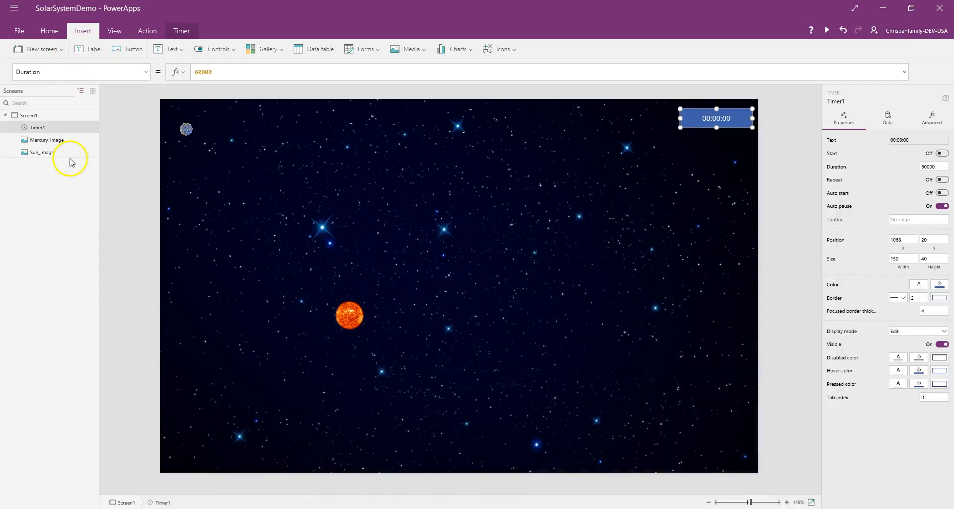
# - Set Mercury_Image's X property to (Sun_image.X+(Sun_image.Width/2)-Mercury_Image.Width/2)+(Mercury_Image.Width*2)*Cos(Timer1.Value)
pyautogui.click(63, 141)
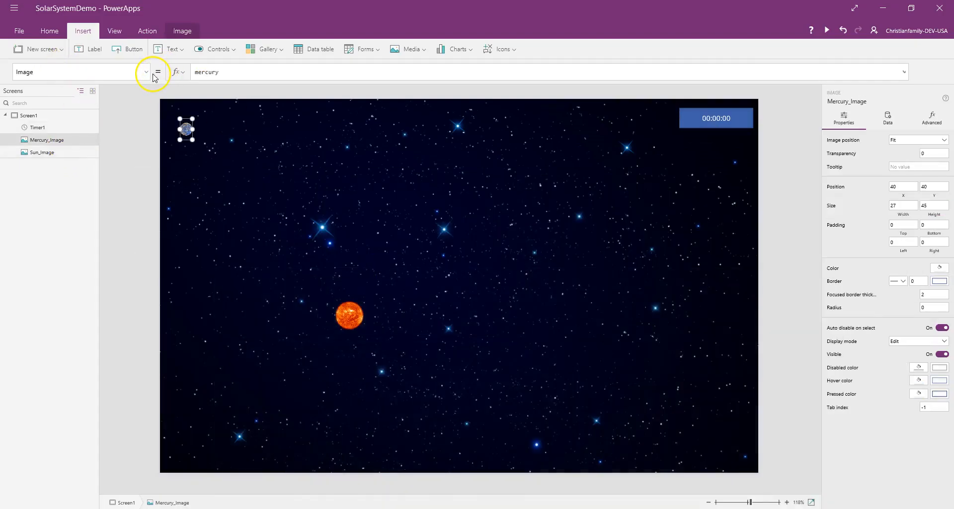
pyautogui.click(147, 73)
pyautogui.scroll(-10, 107, 189)
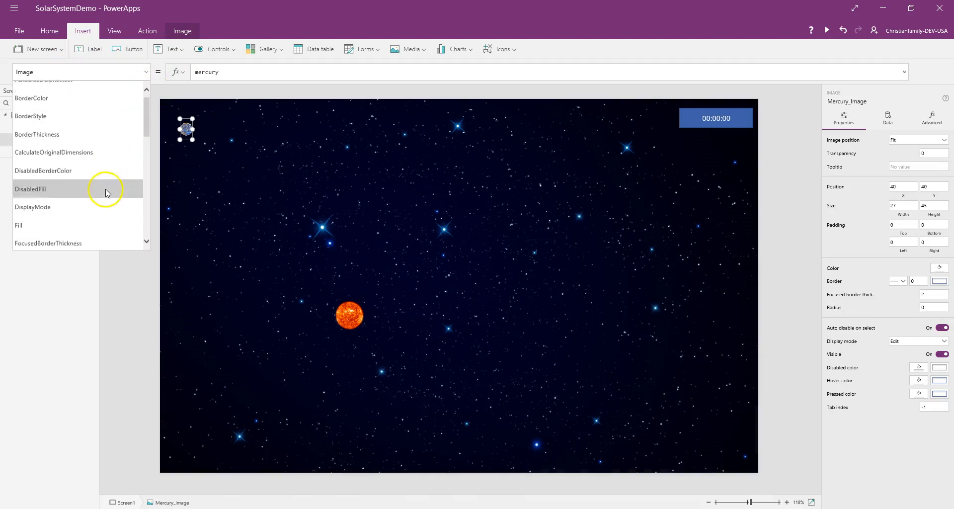
pyautogui.click(77, 223)
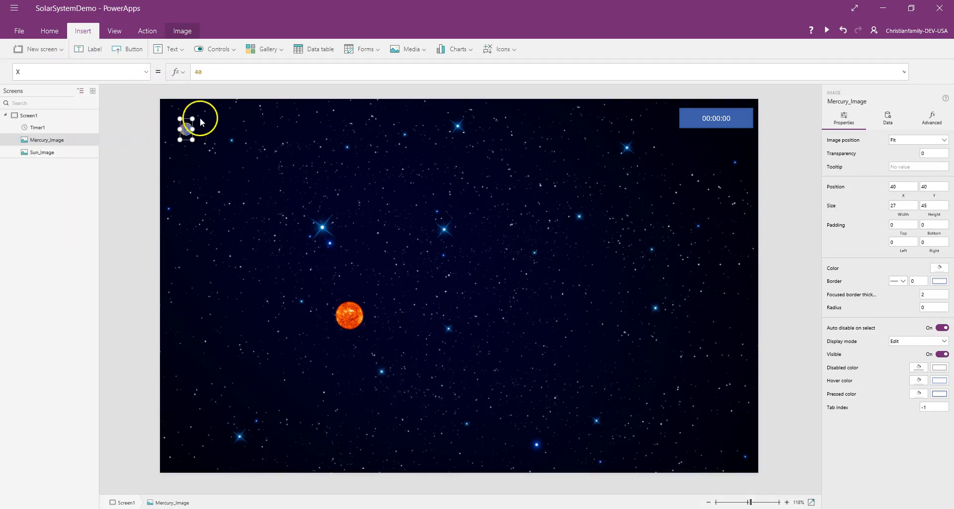
pyautogui.press('BackSpace')
pyautogui.press('BackSpace')
pyautogui.hotkey('ctrl', 'v')
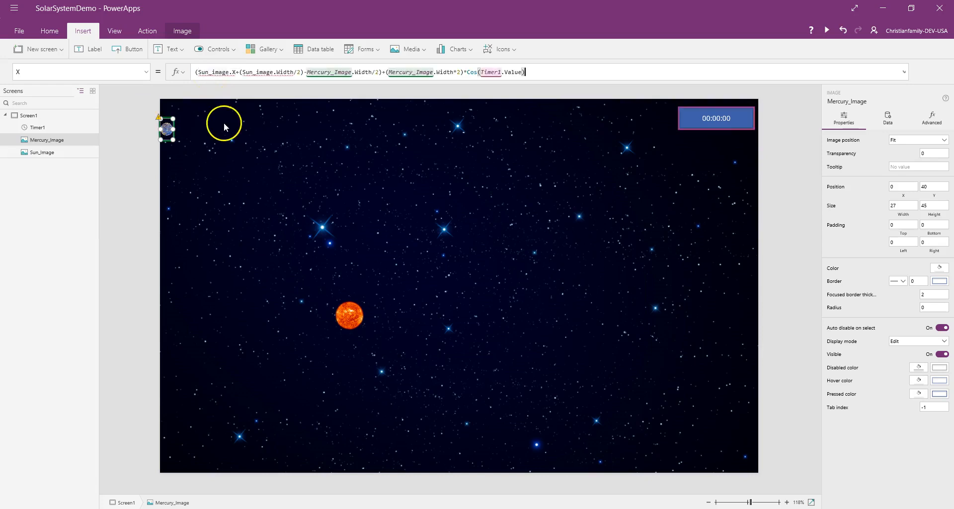
pyautogui.click(209, 72)
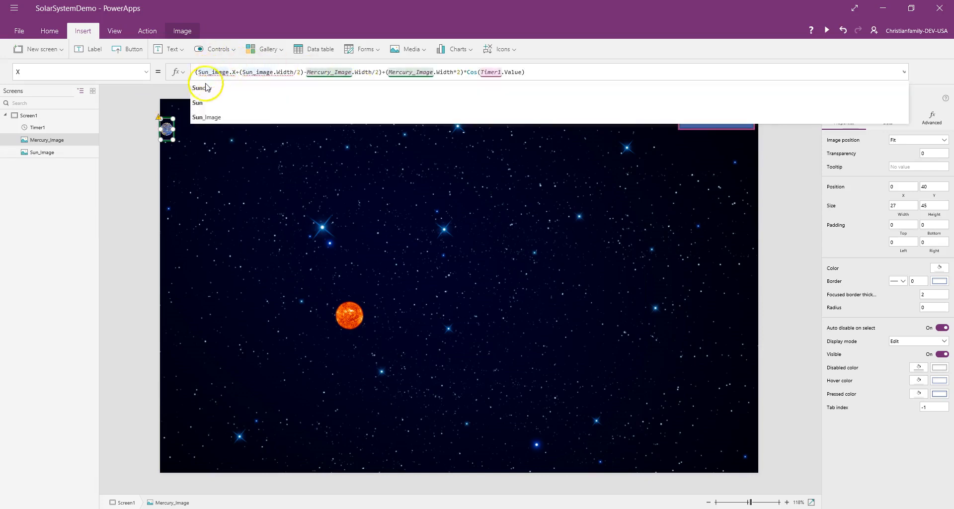
pyautogui.click(580, 170)
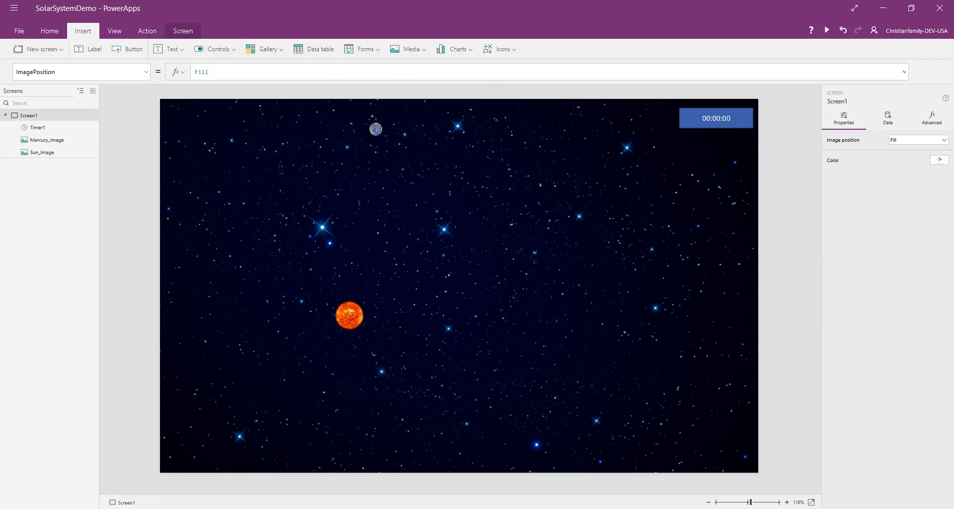
# - Copy Mercury's Y position formula from Quick Notes and return to the app
pyautogui.hotkey('alt', 'Tab')
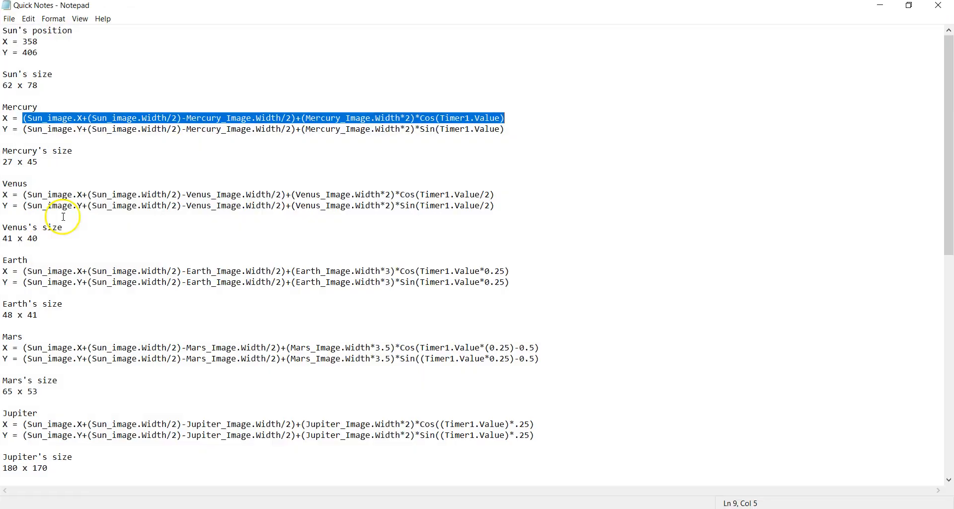
pyautogui.click(512, 134)
pyautogui.keyDown('shift'); pyautogui.click(26, 130); pyautogui.keyUp('shift')
pyautogui.keyDown('shift'); pyautogui.click(18, 133); pyautogui.keyUp('shift')
pyautogui.keyDown('shift'); pyautogui.click(23, 132); pyautogui.keyUp('shift')
pyautogui.hotkey('ctrl', 'c')
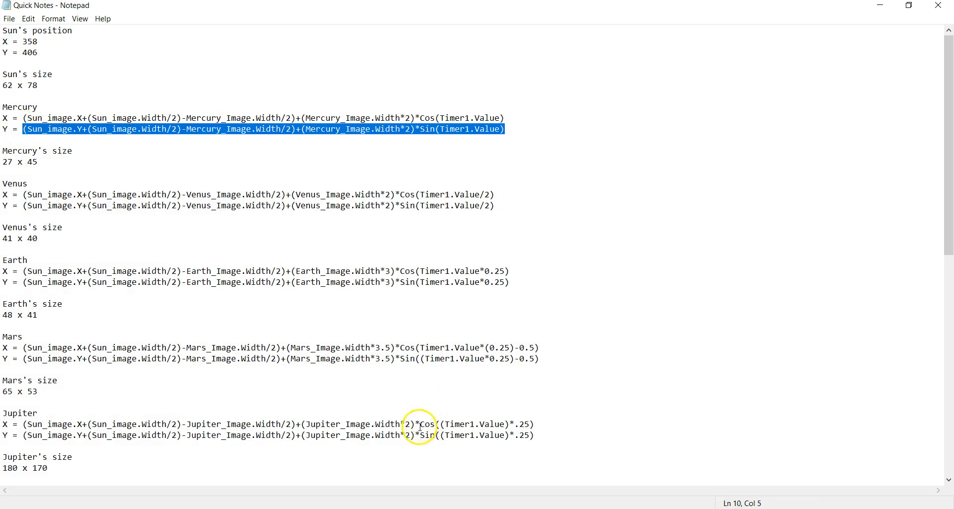
pyautogui.hotkey('alt', 'Tab')
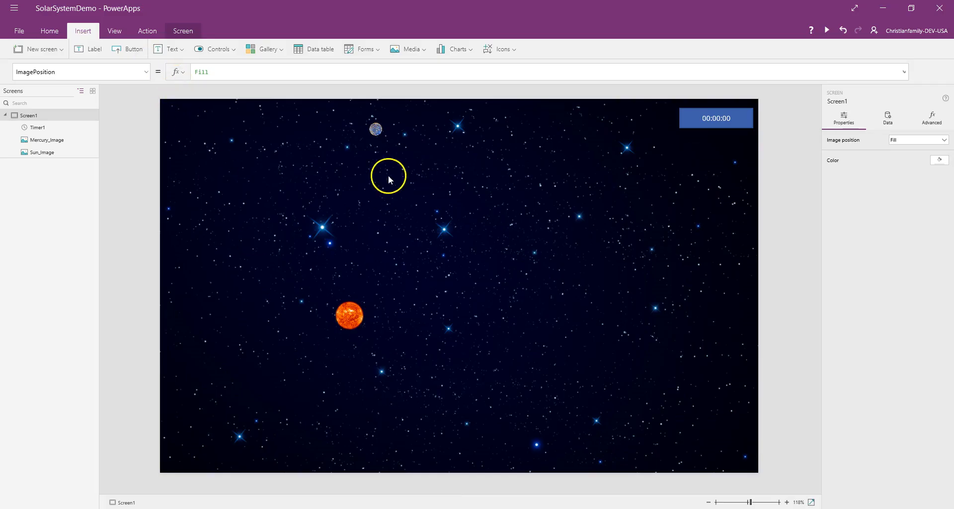
# - Set Mercury_Image's Y property to (Sun_image.Y+(Sun_image.Width/2)-Mercury_Image.Width/2)+(Mercury_Image.Width*2)*Sin(Timer1.Value)
pyautogui.click(379, 130)
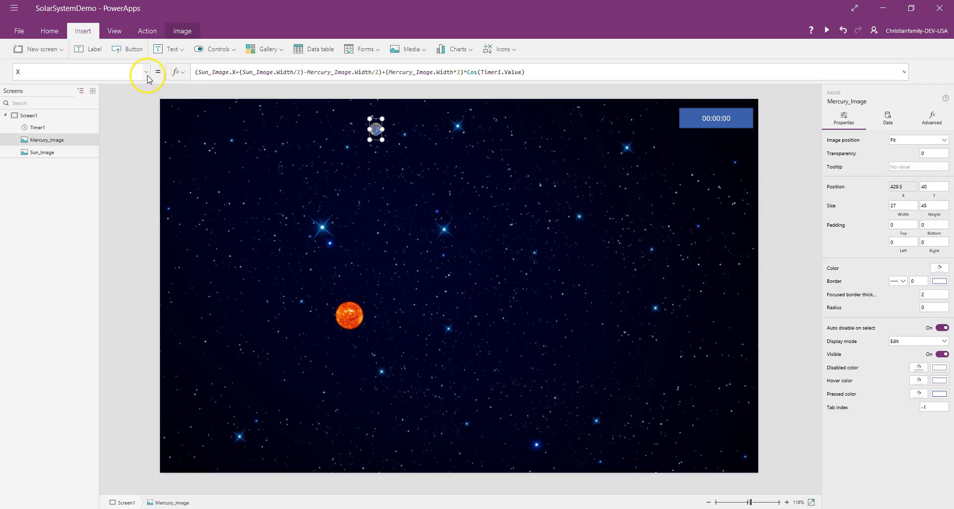
pyautogui.click(144, 73)
pyautogui.click(78, 241)
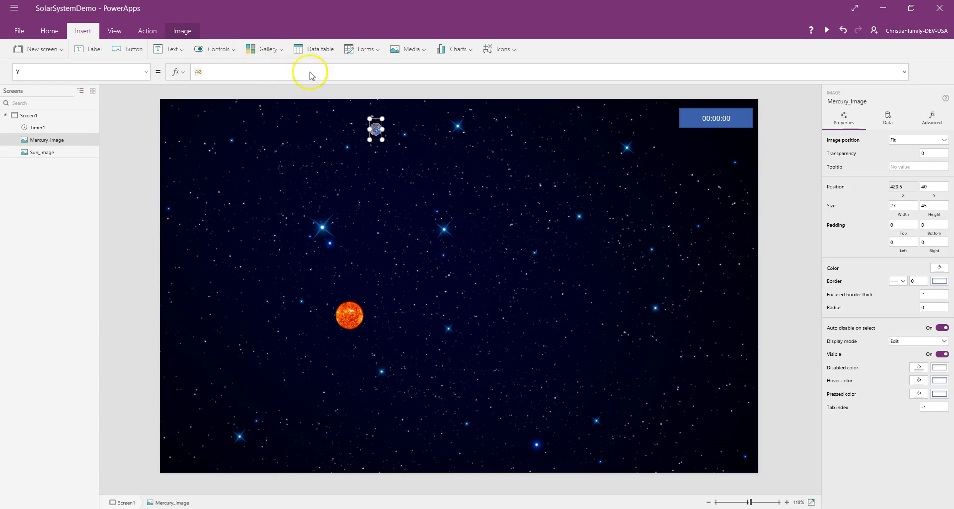
pyautogui.click(272, 72)
pyautogui.press('BackSpace')
pyautogui.press('BackSpace')
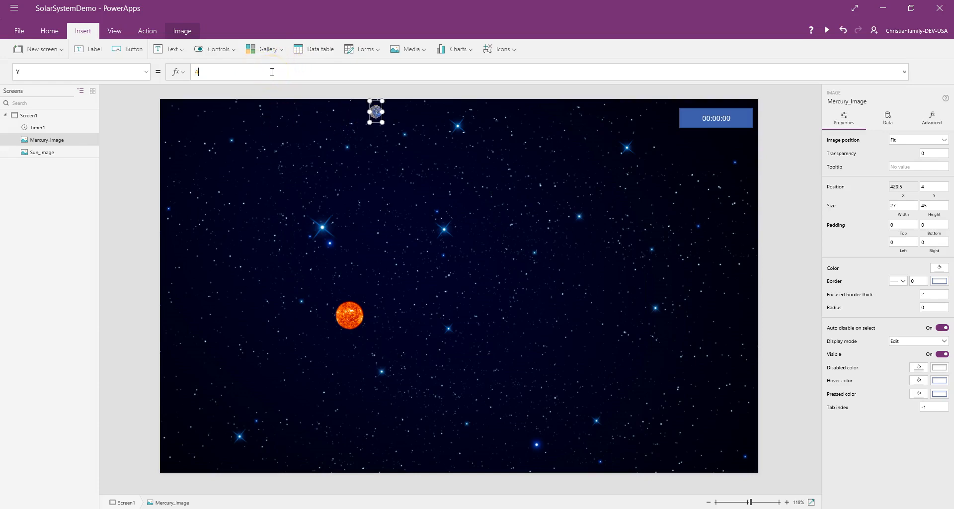
pyautogui.hotkey('ctrl', 'v')
pyautogui.click(384, 219)
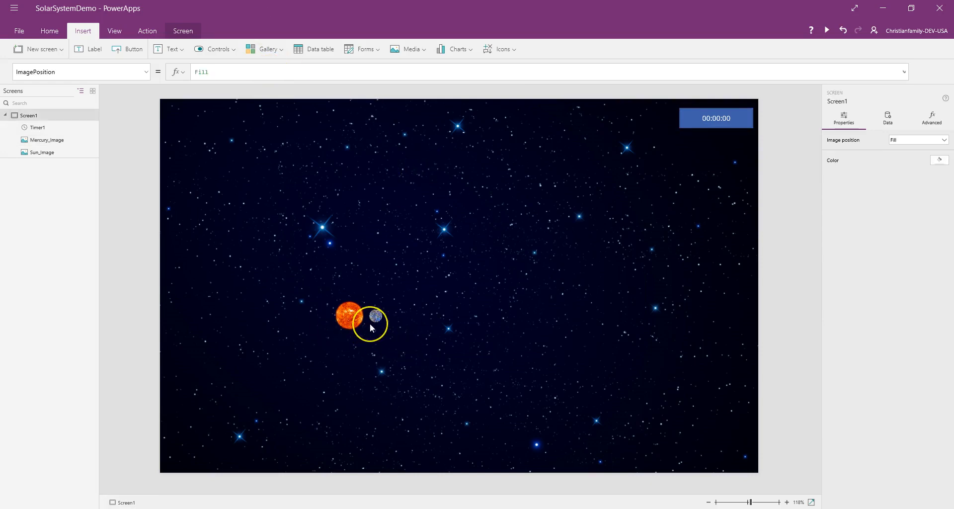
# - Run Timer1 on the canvas to watch Mercury orbit the Sun, and select the timer again
pyautogui.click(726, 122)
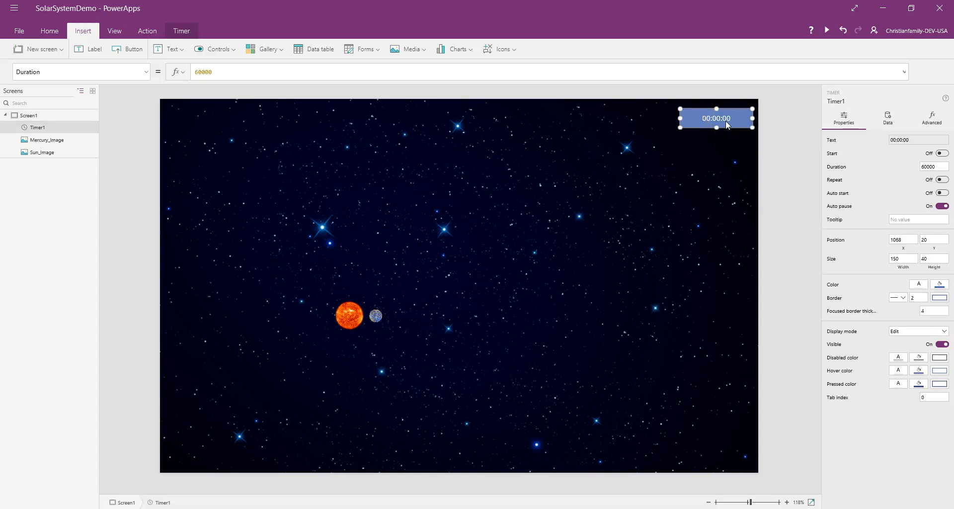
pyautogui.keyDown('alt'); pyautogui.click(725, 121); pyautogui.keyUp('alt')
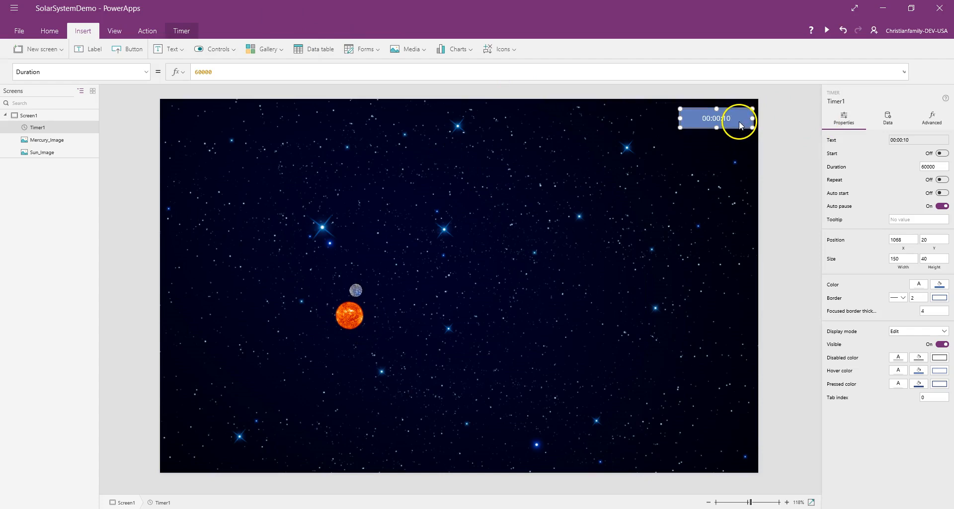
pyautogui.click(348, 322)
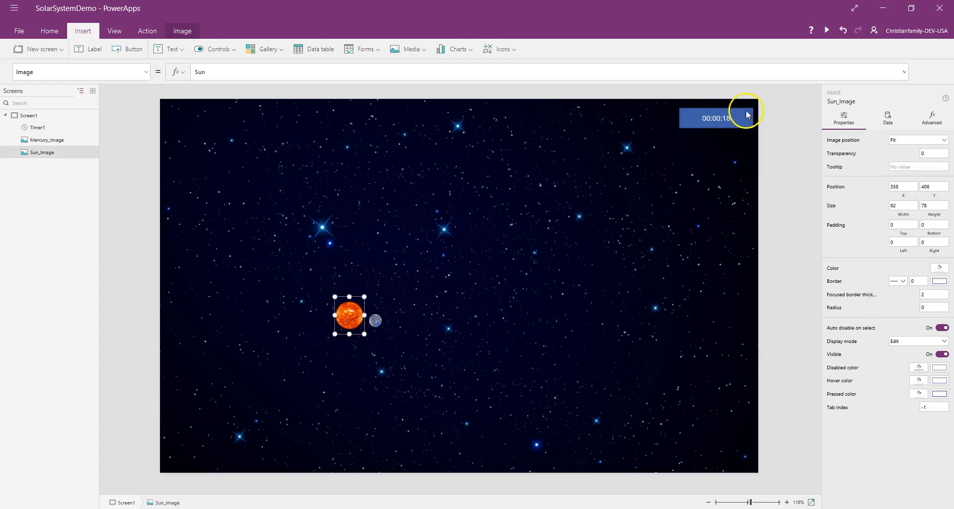
pyautogui.click(720, 119)
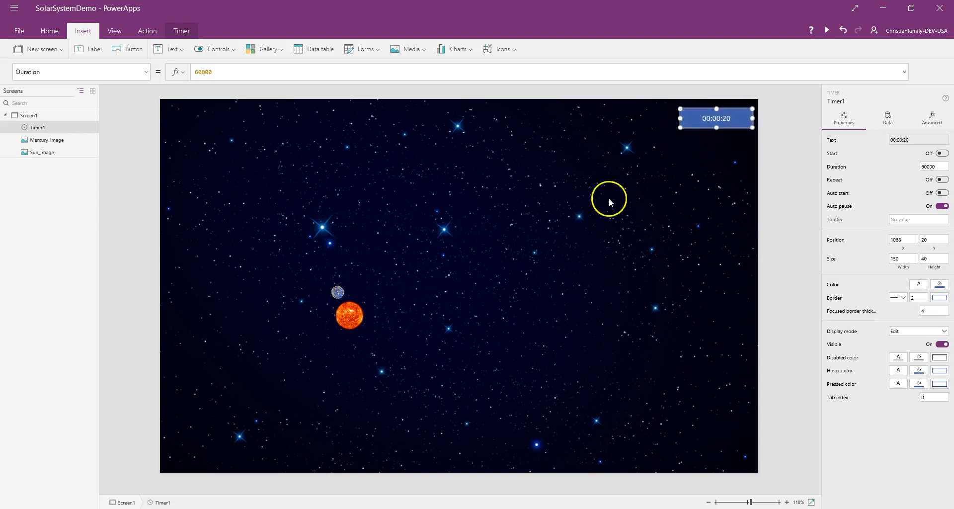
# - Try moving Sun_Image to X 334, Y 433 to check that Mercury follows it, and undo the move
pyautogui.click(351, 323)
pyautogui.moveTo(351, 321); pyautogui.dragTo(343, 342)
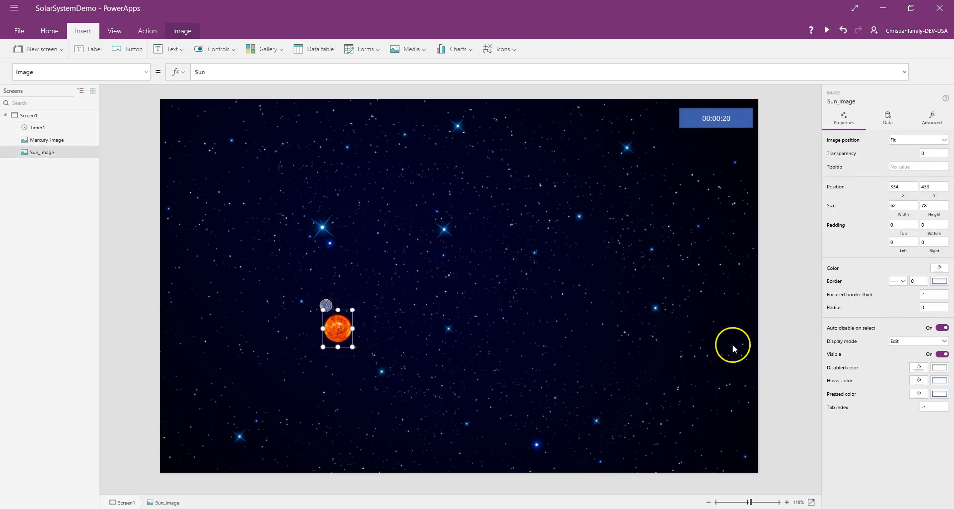
pyautogui.click(843, 31)
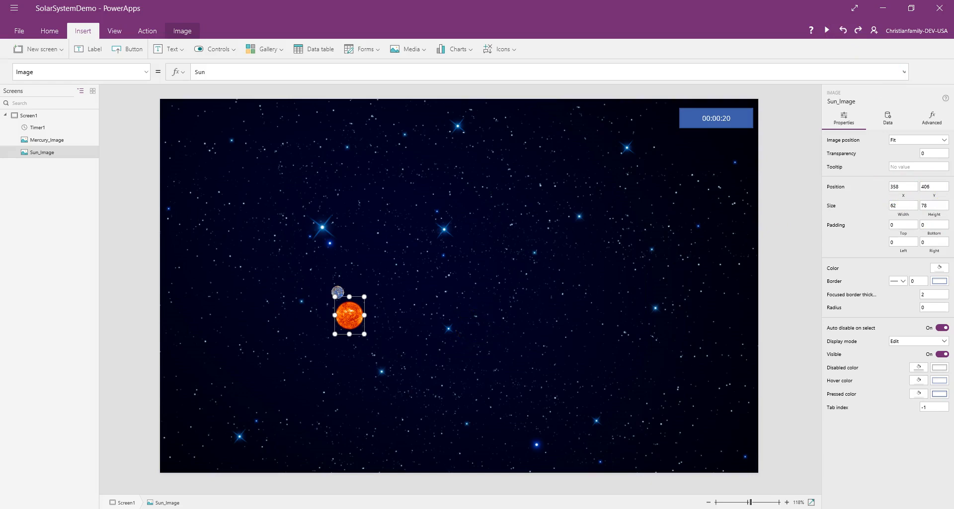
pyautogui.click(134, 154)
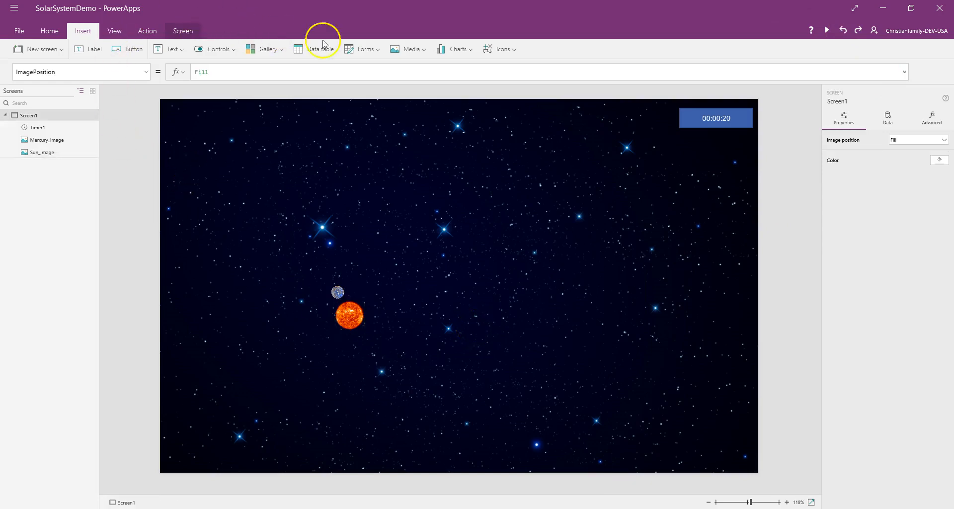
# - Insert a new image control on Screen1 and set its Image property to venus
pyautogui.click(423, 49)
pyautogui.click(423, 68)
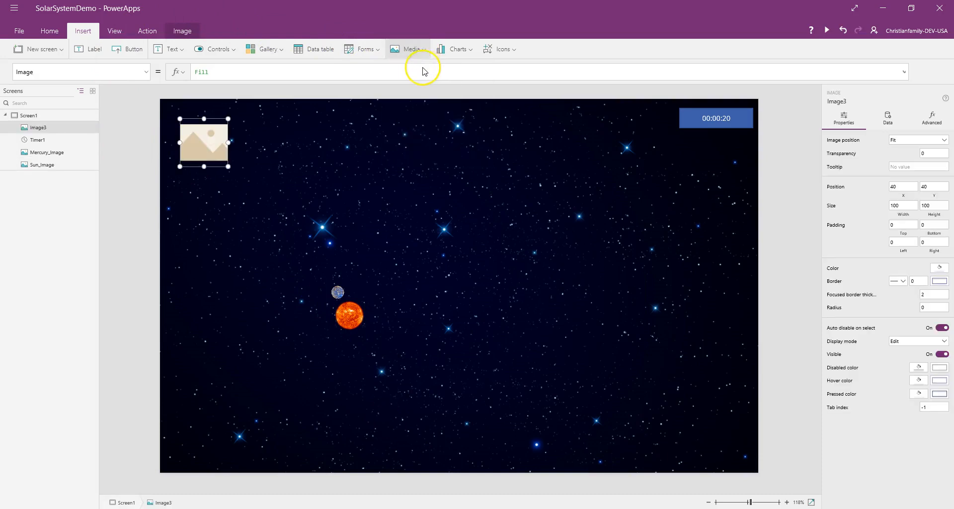
pyautogui.moveTo(266, 77); pyautogui.dragTo(193, 78)
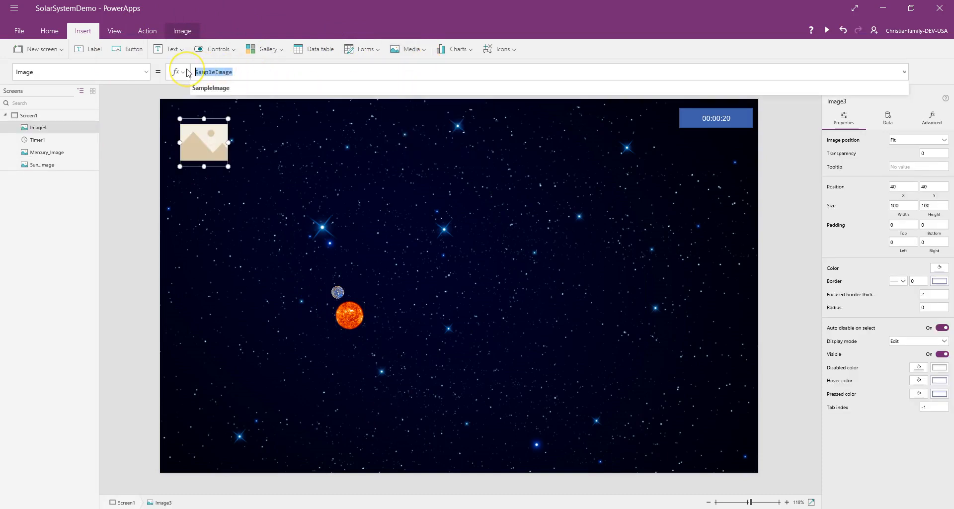
pyautogui.write('v')
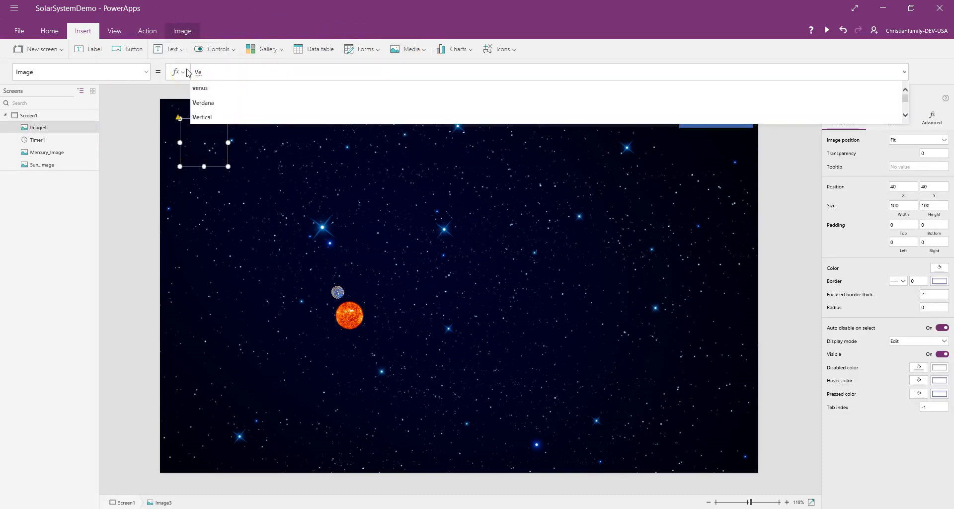
pyautogui.write('e')
pyautogui.press('Tab')
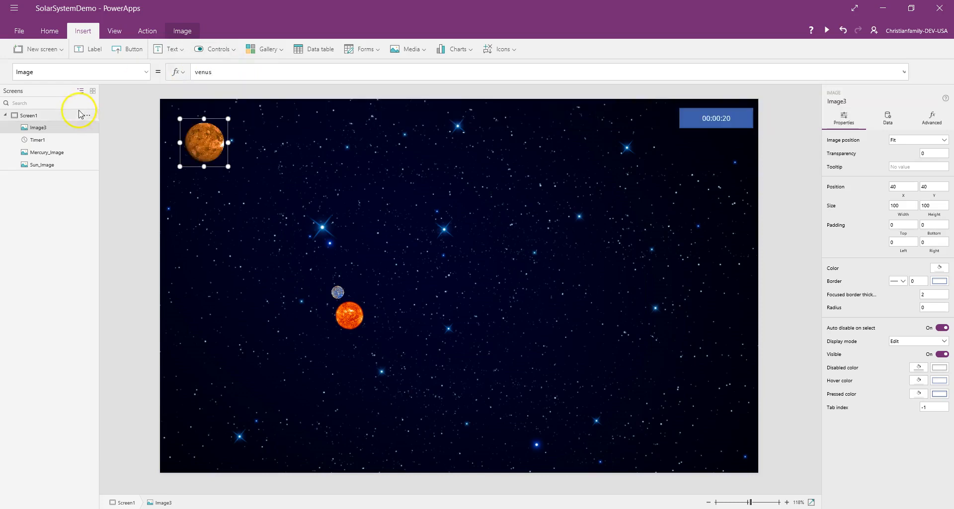
# - Rename the new Venus image control as Venus_Image
pyautogui.rightClick(88, 127)
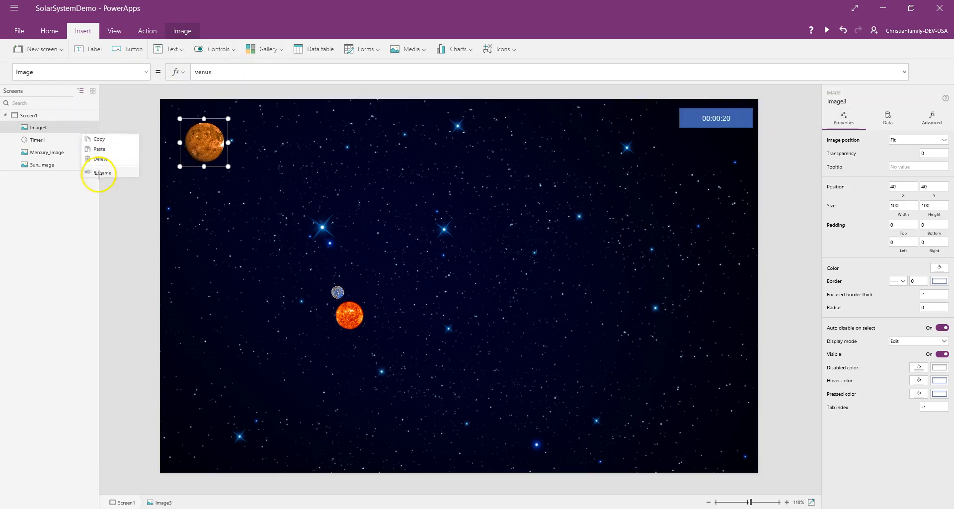
pyautogui.click(98, 173)
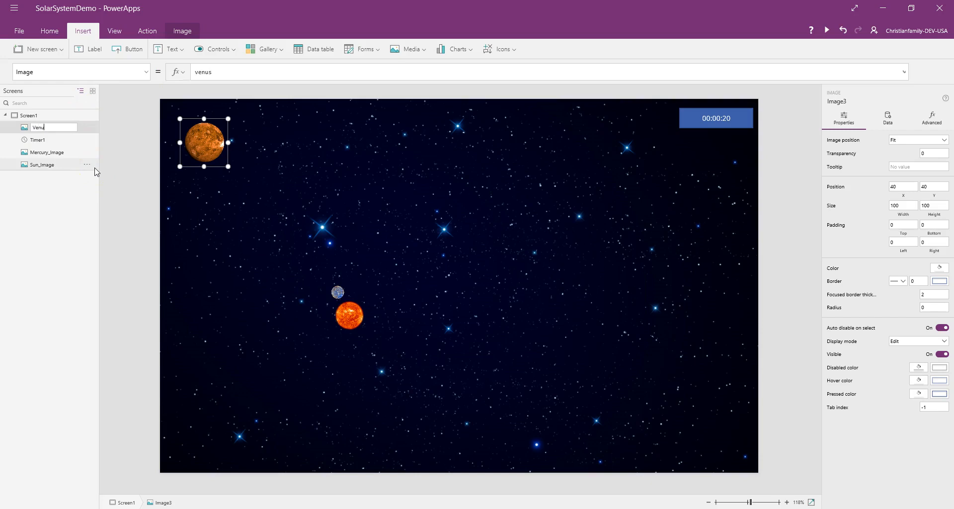
pyautogui.write('Venus_Image')
pyautogui.press('Return')
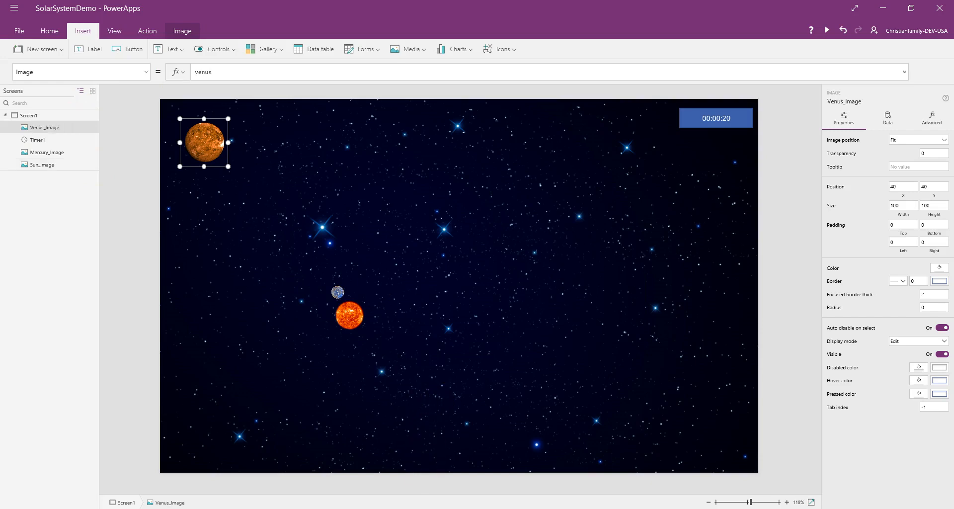
# - Look up Venus's size in Quick Notes and set Venus_Image to width 41 and height 40
pyautogui.hotkey('alt', 'Tab')
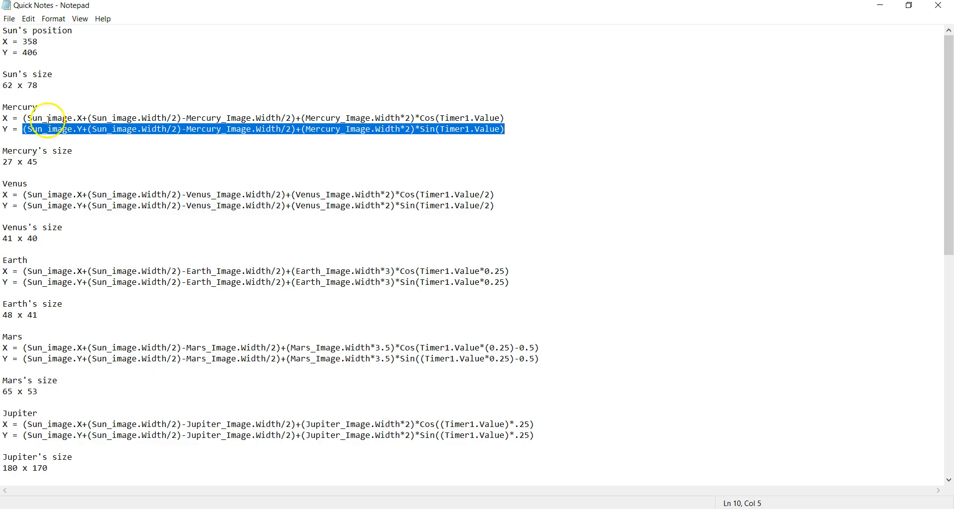
pyautogui.click(44, 180)
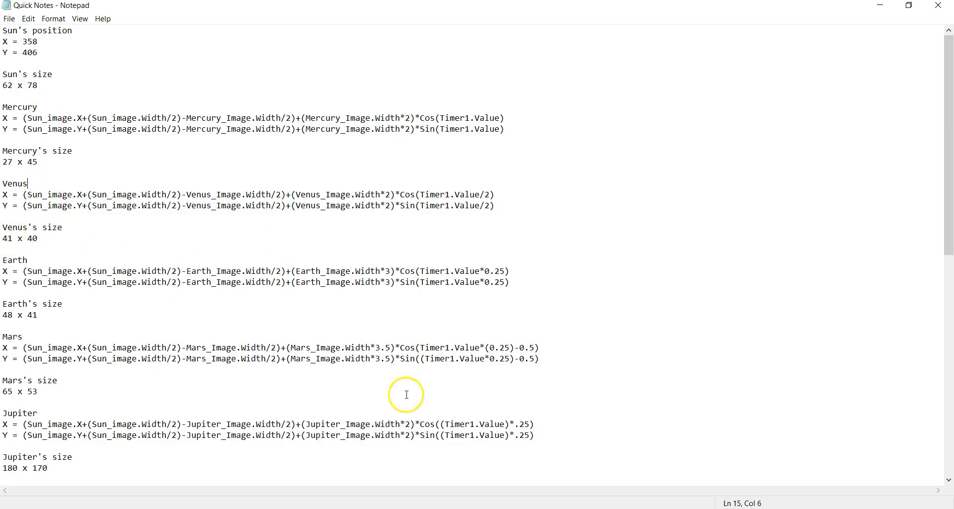
pyautogui.hotkey('alt', 'Tab')
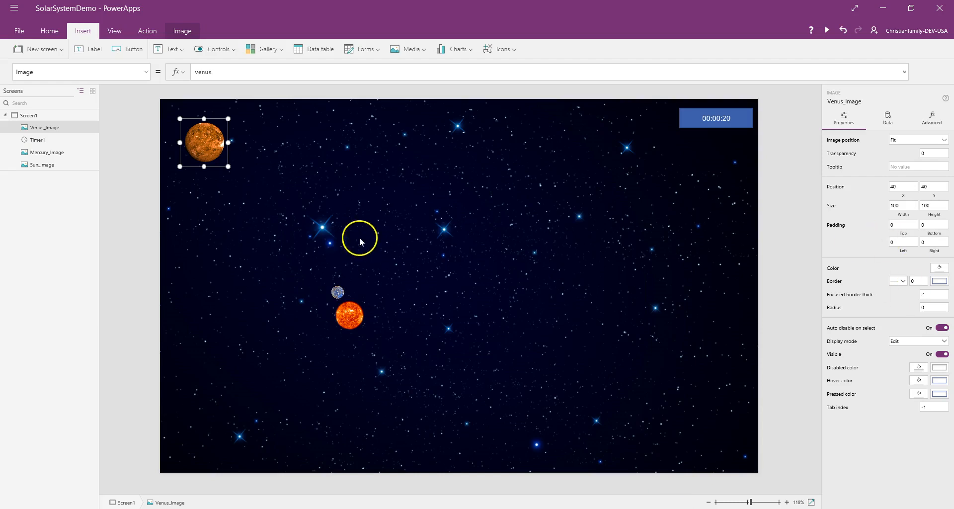
pyautogui.click(903, 187)
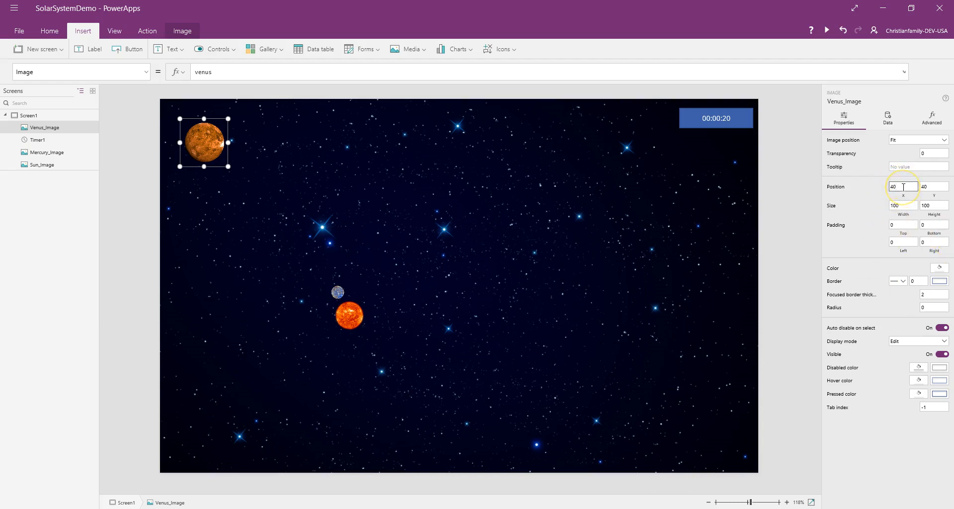
pyautogui.click(903, 205)
pyautogui.click(933, 204)
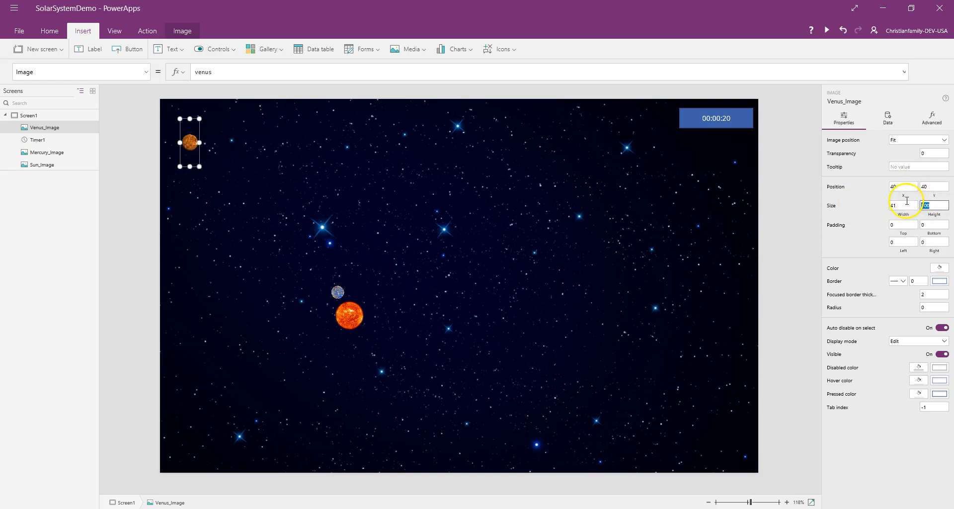
pyautogui.write('40')
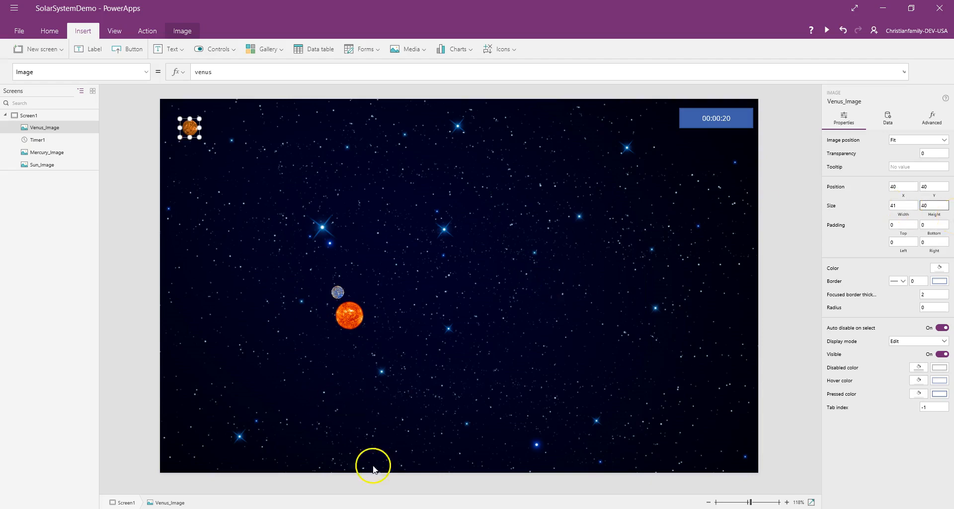
# - Copy Venus's X position formula from Quick Notes and return to PowerApps
pyautogui.hotkey('alt', 'Tab')
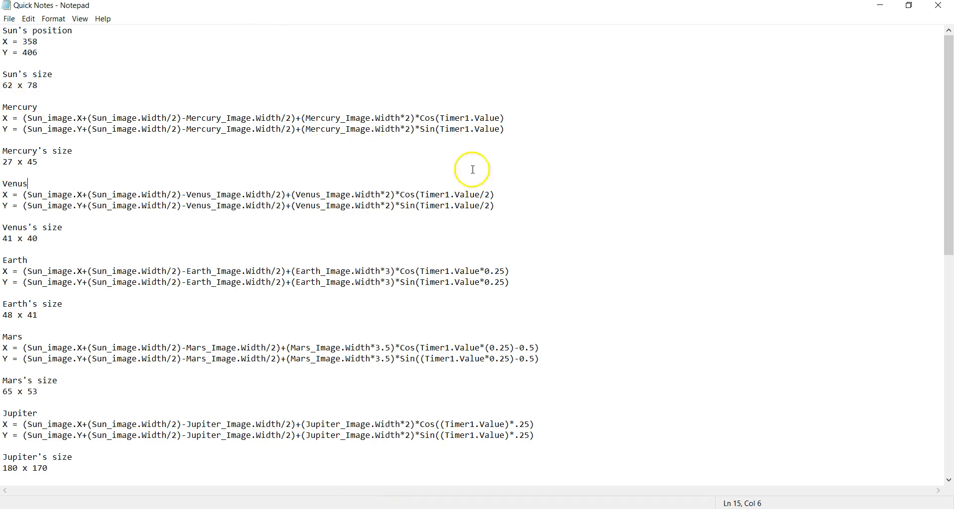
pyautogui.moveTo(495, 194); pyautogui.dragTo(21, 195)
pyautogui.hotkey('ctrl', 'c')
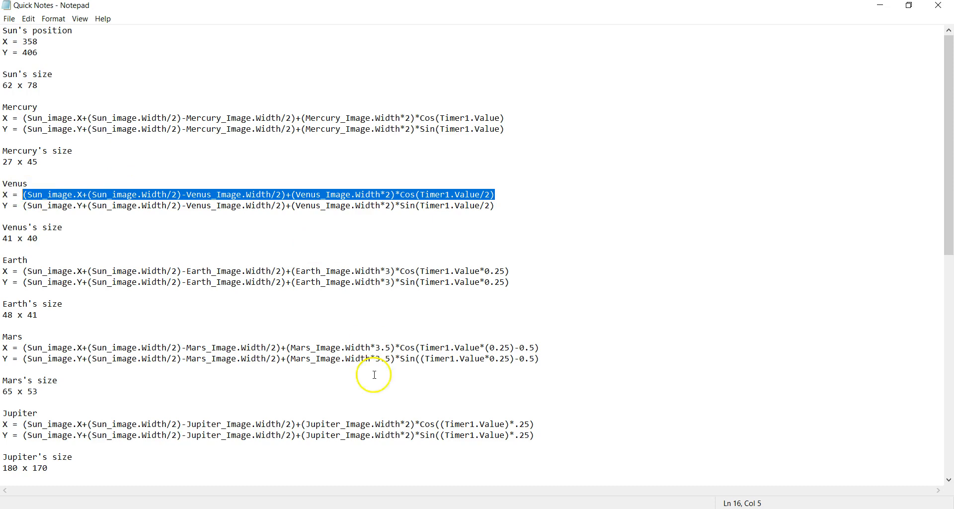
pyautogui.click(437, 508)
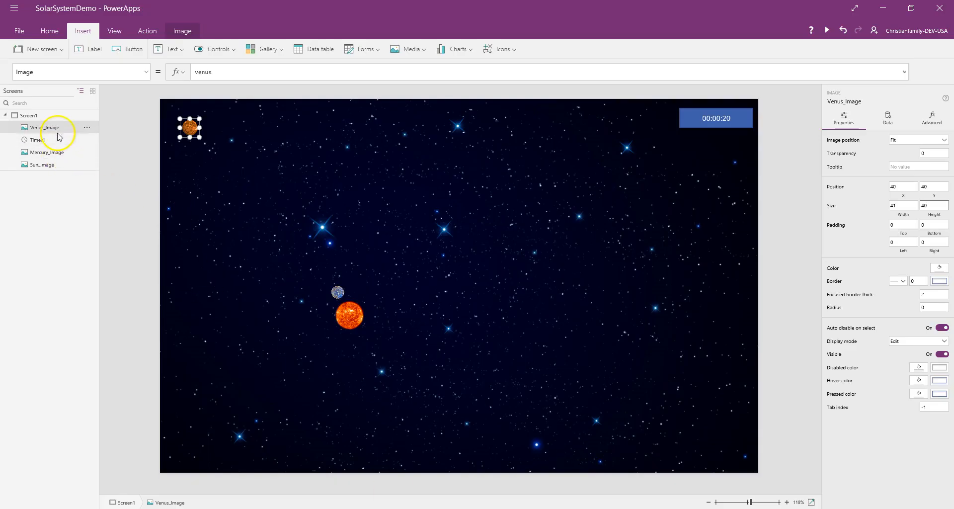
# - Set Venus_Image's X property to (Sun_image.X+(Sun_image.Width/2)-Venus_Image.Width/2)+(Venus_Image.Width*2)*Cos(Timer1.Value/2)
pyautogui.click(146, 74)
pyautogui.scroll(-10, 102, 213)
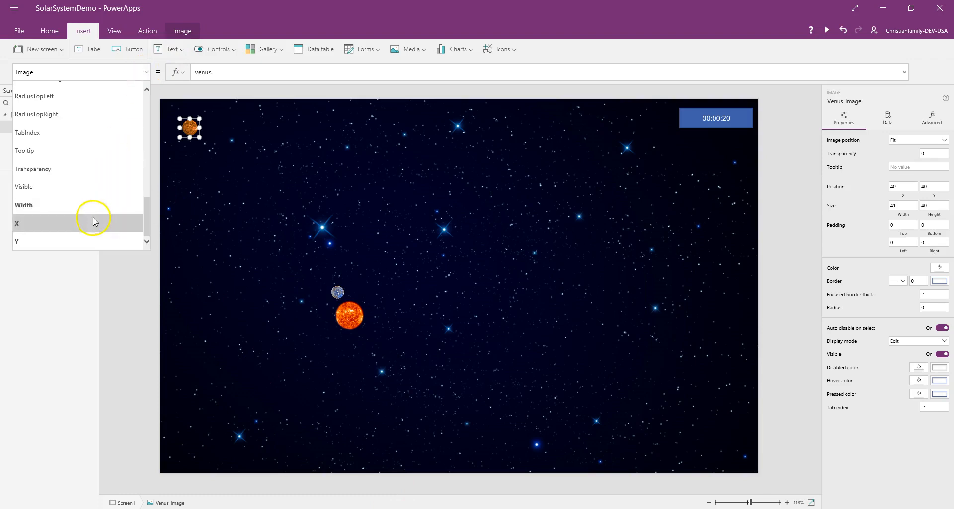
pyautogui.click(91, 220)
pyautogui.hotkey('ctrl', 'a')
pyautogui.press('BackSpace')
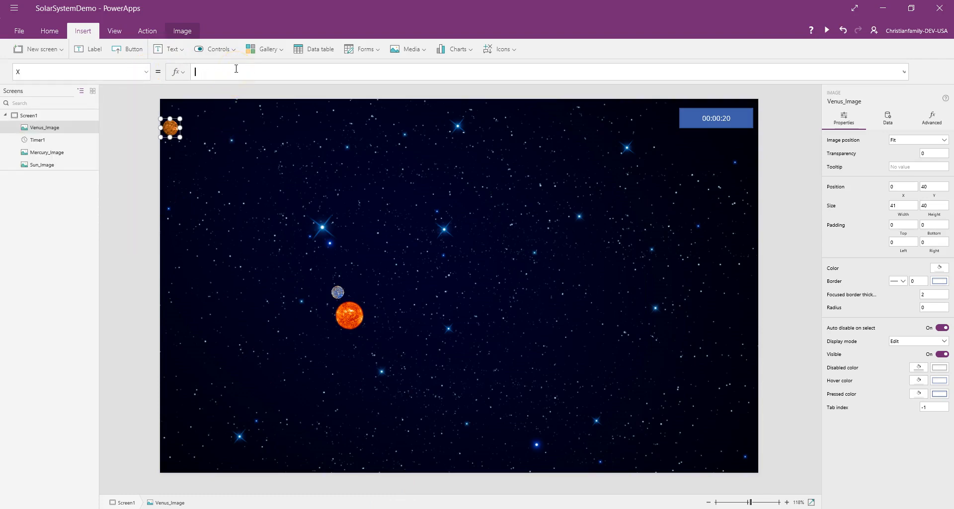
pyautogui.hotkey('ctrl', 'v')
pyautogui.click(231, 255)
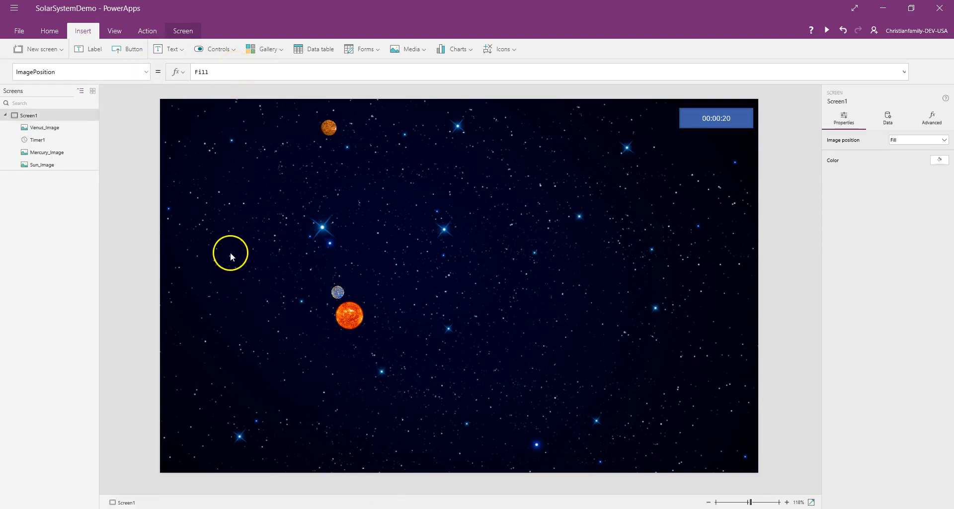
# - Reselect Venus_Image, copy Venus's Y position formula from Quick Notes and return to PowerApps
pyautogui.click(322, 125)
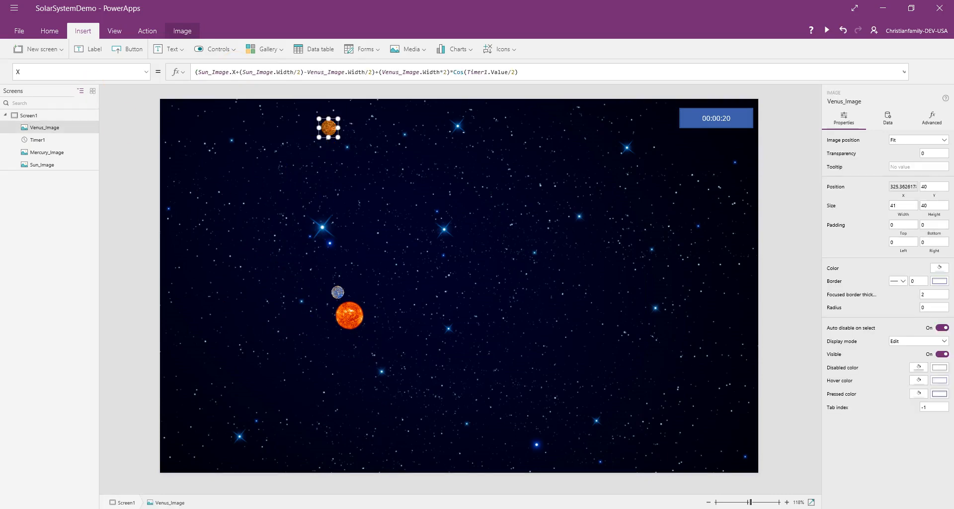
pyautogui.hotkey('alt', 'Tab')
pyautogui.moveTo(501, 206); pyautogui.dragTo(23, 205)
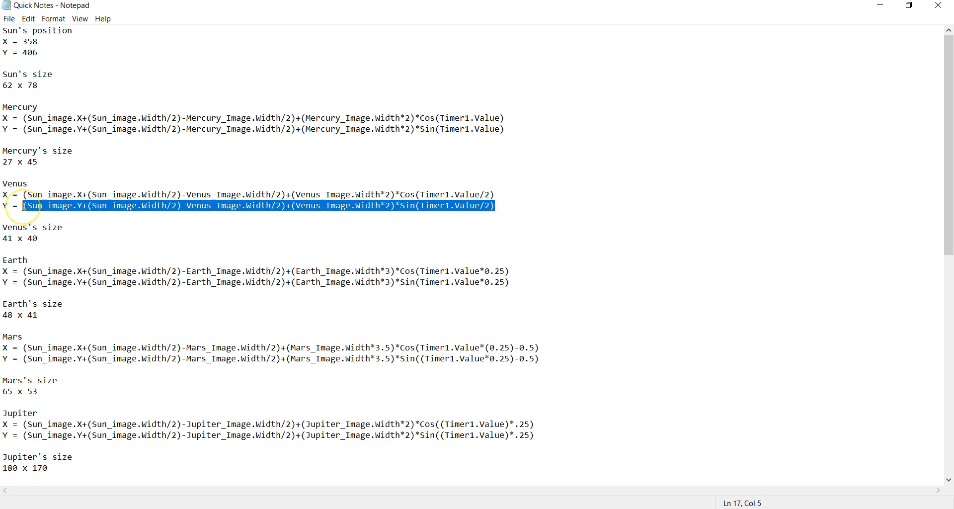
pyautogui.hotkey('alt', 'Tab')
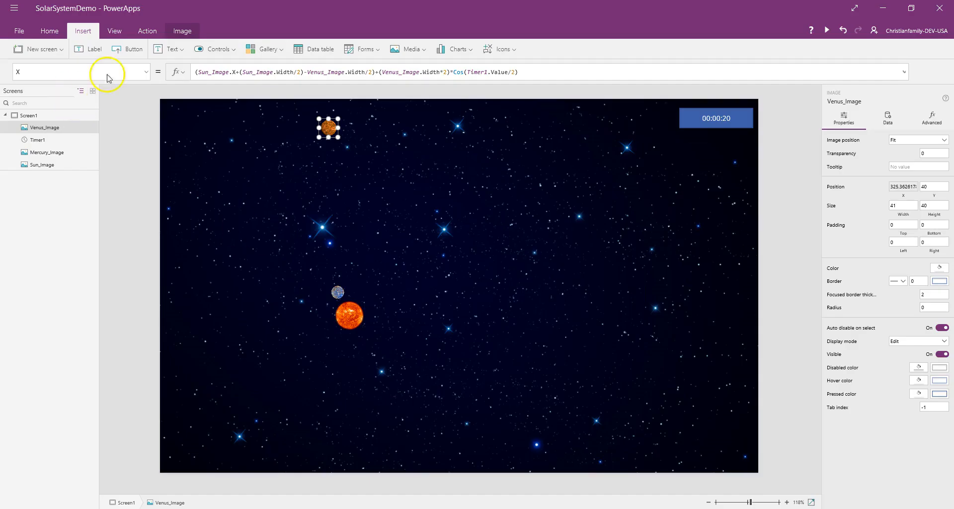
# - Set Venus_Image's Y property to (Sun_image.Y+(Sun_image.Width/2)-Venus_Image.Width/2)+(Venus_Image.Width*2)*Sin(Timer1.Value/2) and run Timer1 to check the orbit
pyautogui.click(147, 74)
pyautogui.click(64, 237)
pyautogui.click(306, 65)
pyautogui.press('BackSpace')
pyautogui.press('BackSpace')
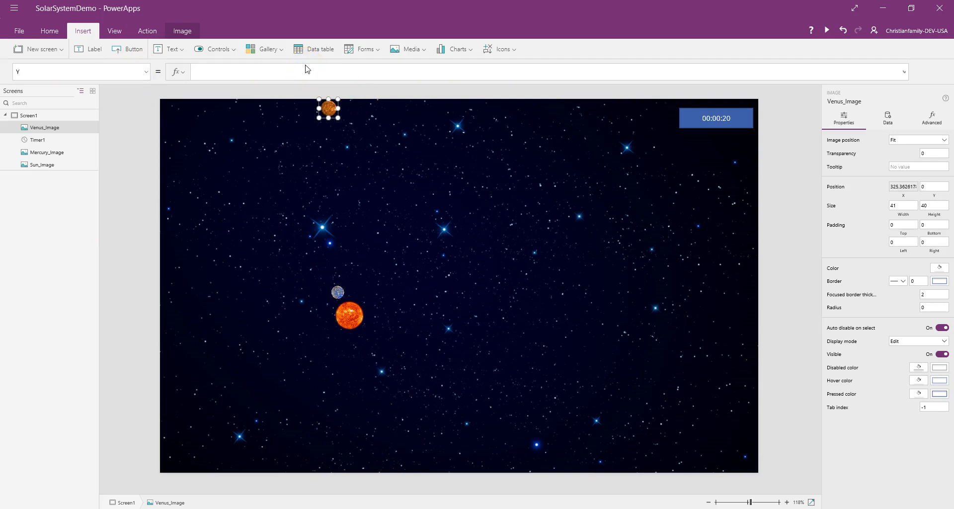
pyautogui.write('(Sun_image.Y+(Sun_image.Width/2)-(Venus_Image.Width/2)+(Venus_Image.Width*2)*Sin(Timer1.Value/2)')
pyautogui.click(572, 224)
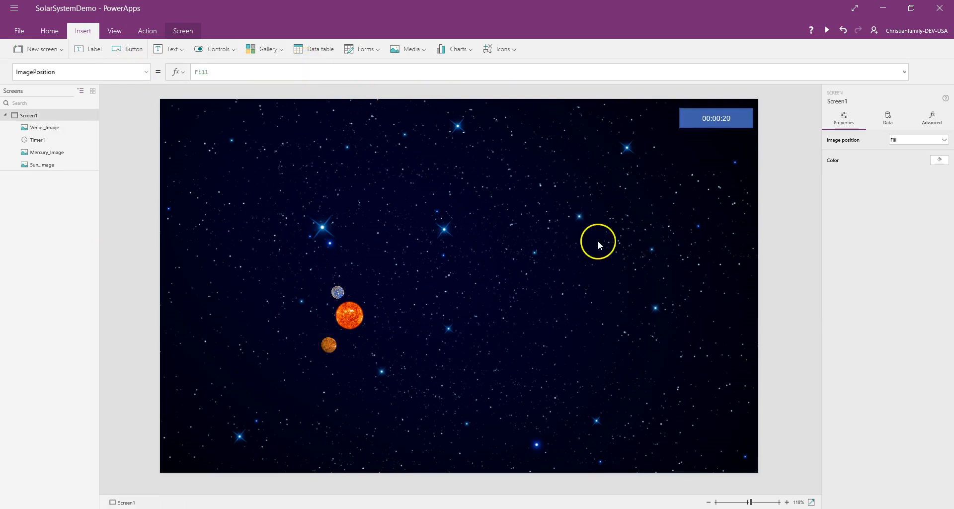
pyautogui.click(729, 118)
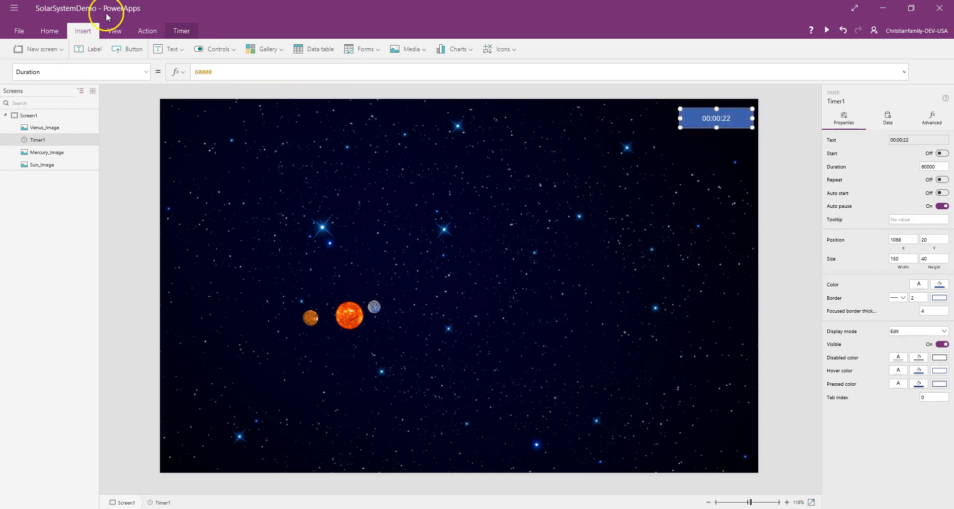
# - Insert another image control on Screen1 and set its Image property to Earth
pyautogui.click(410, 49)
pyautogui.click(408, 68)
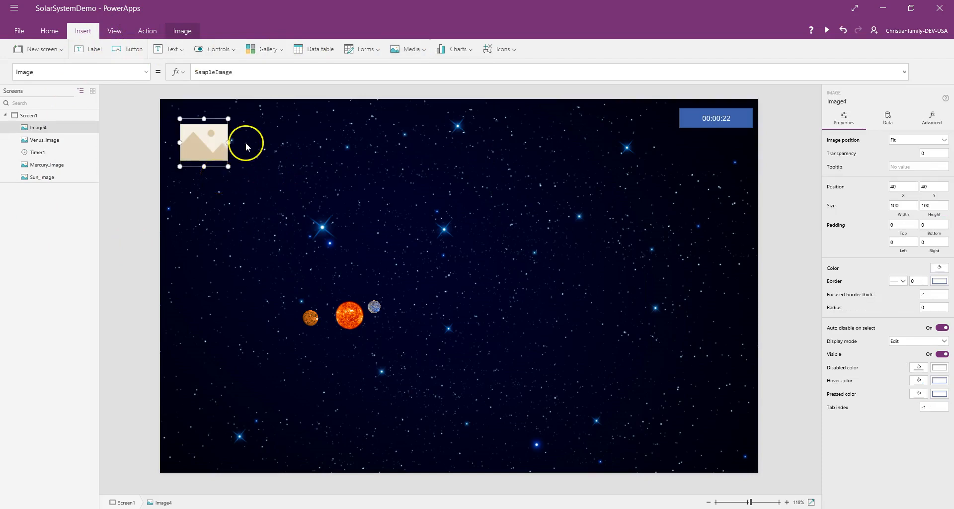
pyautogui.doubleClick(250, 71)
pyautogui.write('E')
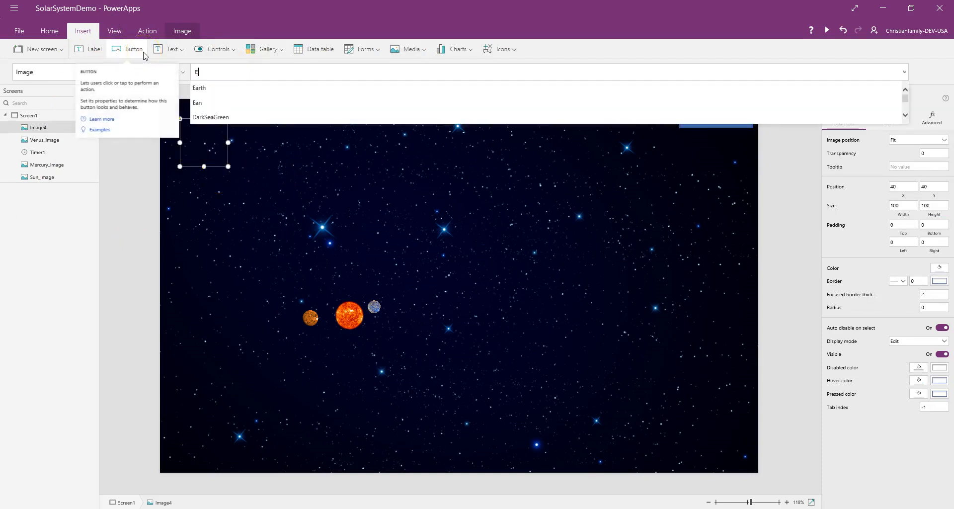
pyautogui.write('arth')
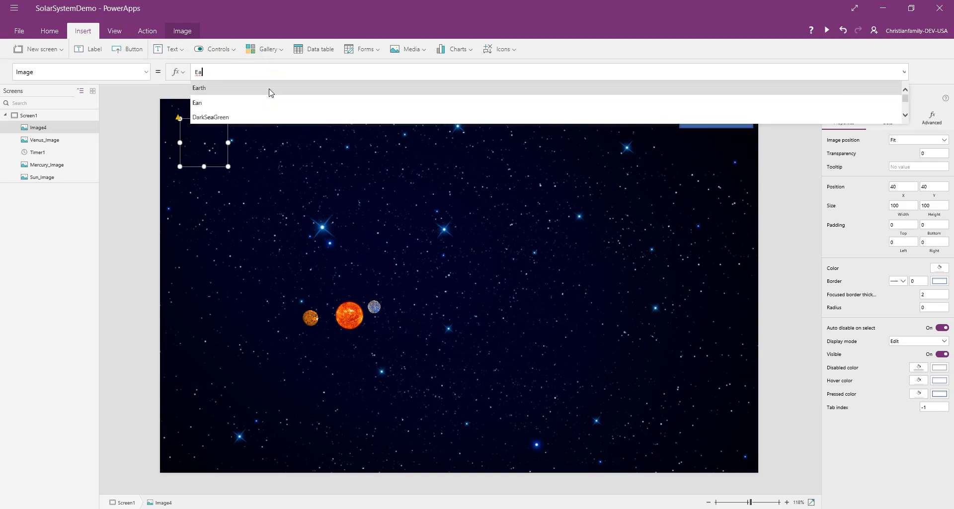
pyautogui.click(272, 92)
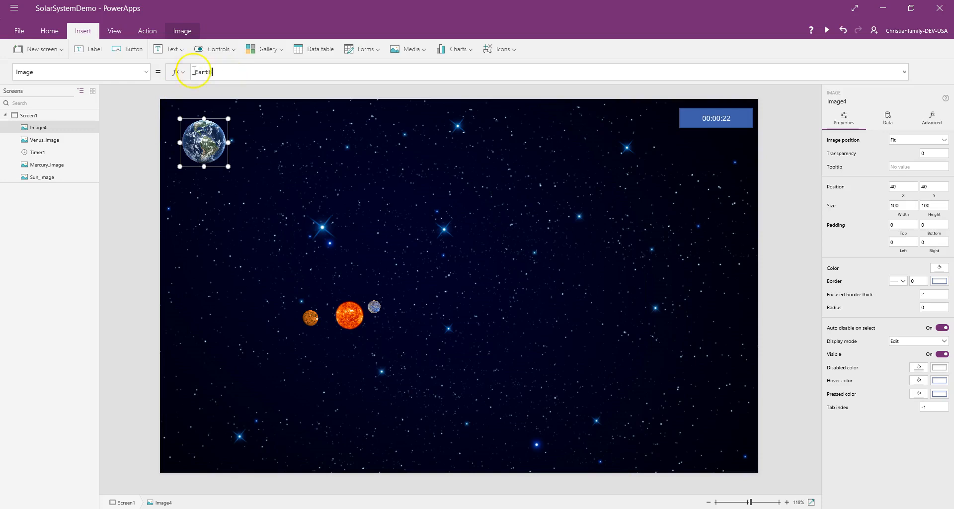
# - Rename the new Earth image control as Earth_Image
pyautogui.rightClick(92, 129)
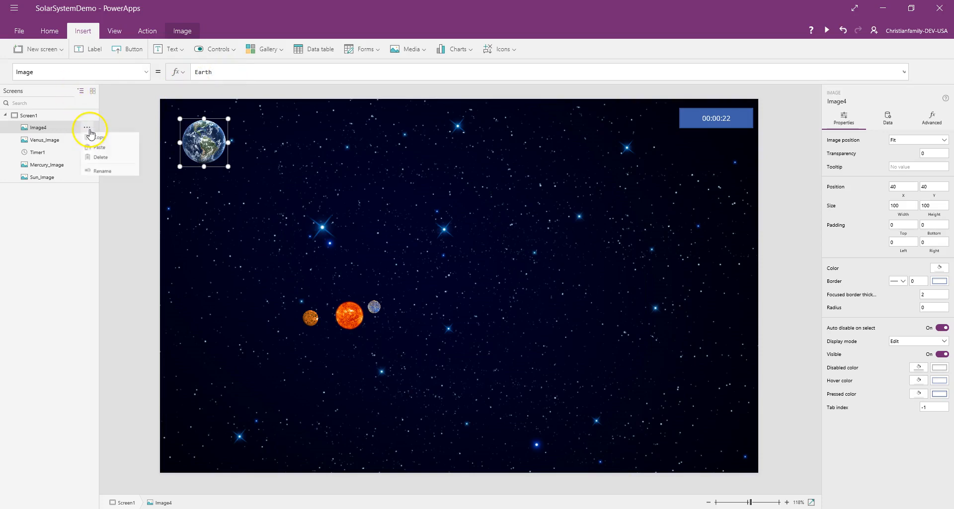
pyautogui.click(101, 173)
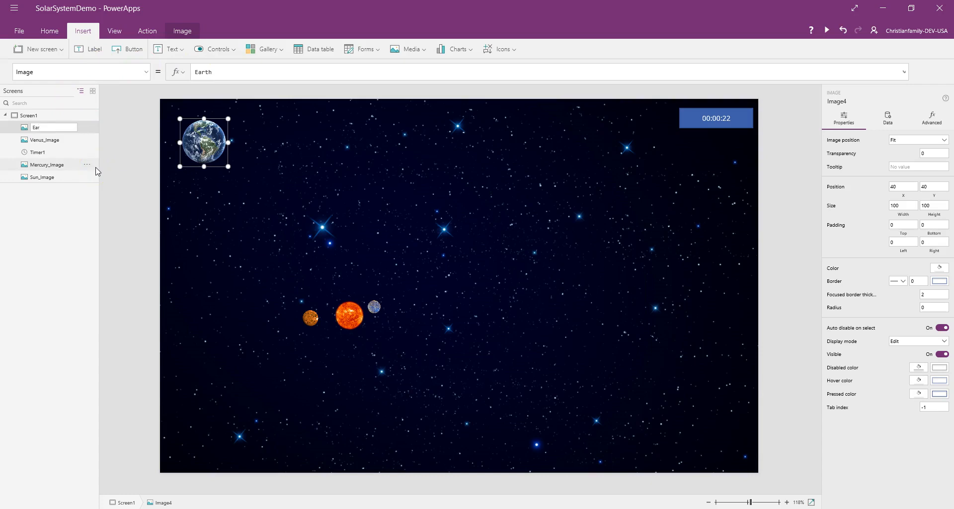
pyautogui.write('Earth_Image')
pyautogui.press('Return')
pyautogui.click(330, 377)
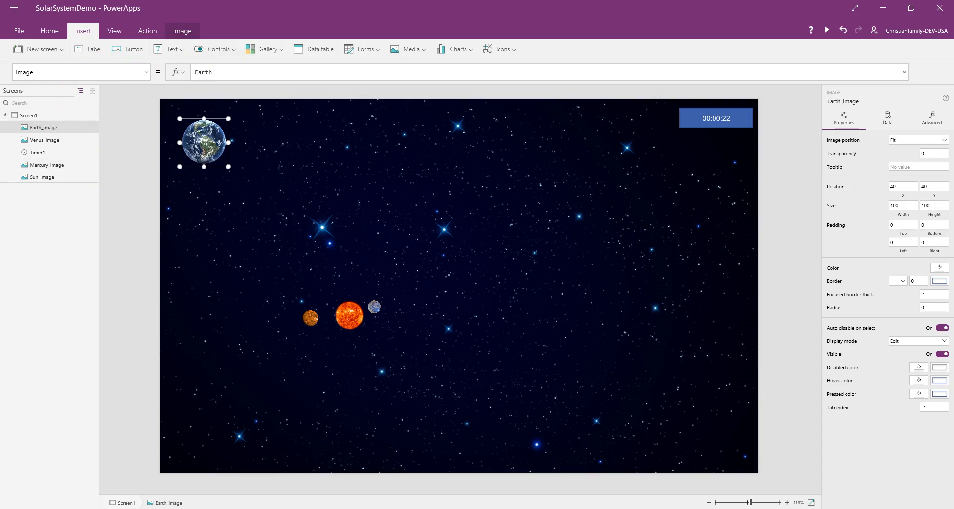
# - Look up Earth's size in Quick Notes and set Earth_Image's width to 48 and height to 41
pyautogui.hotkey('alt', 'Tab')
pyautogui.click(108, 280)
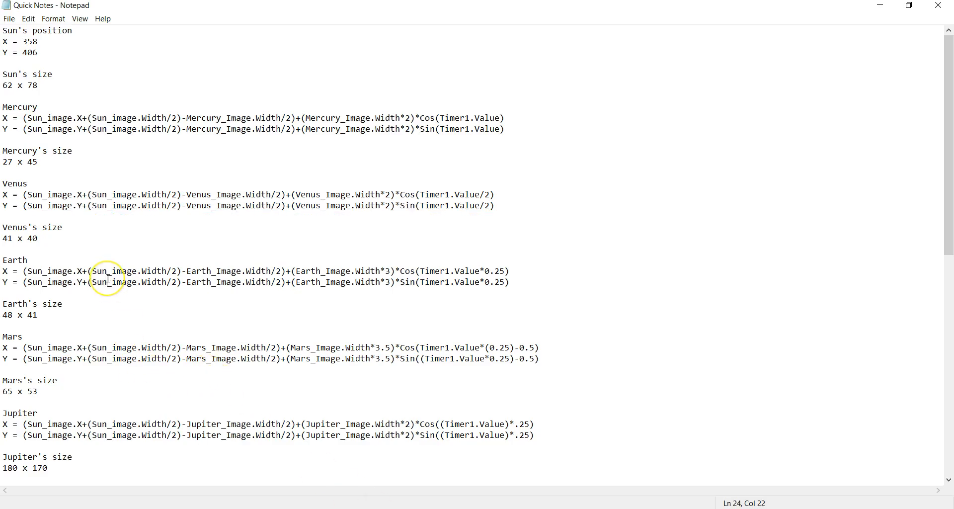
pyautogui.scroll(-2, 108, 280)
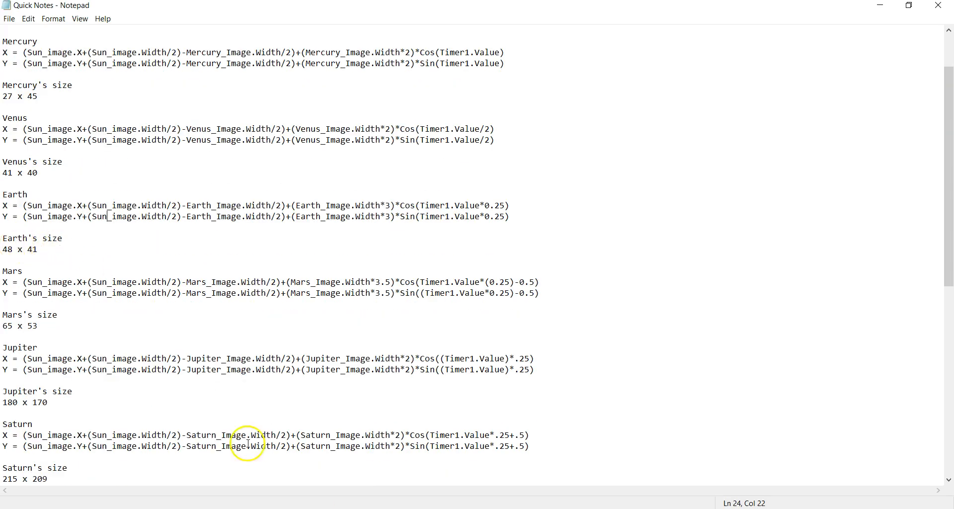
pyautogui.hotkey('alt', 'Tab')
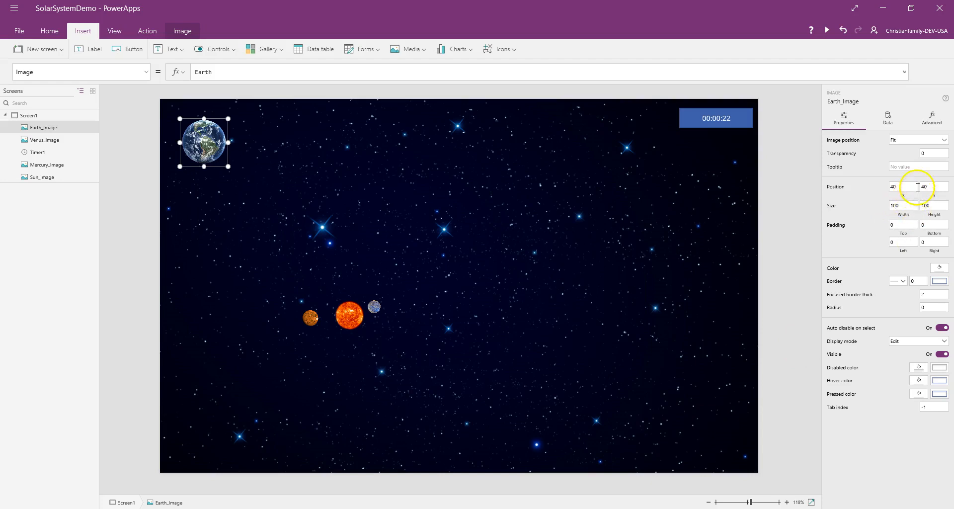
pyautogui.click(909, 203)
pyautogui.write('48')
pyautogui.click(934, 208)
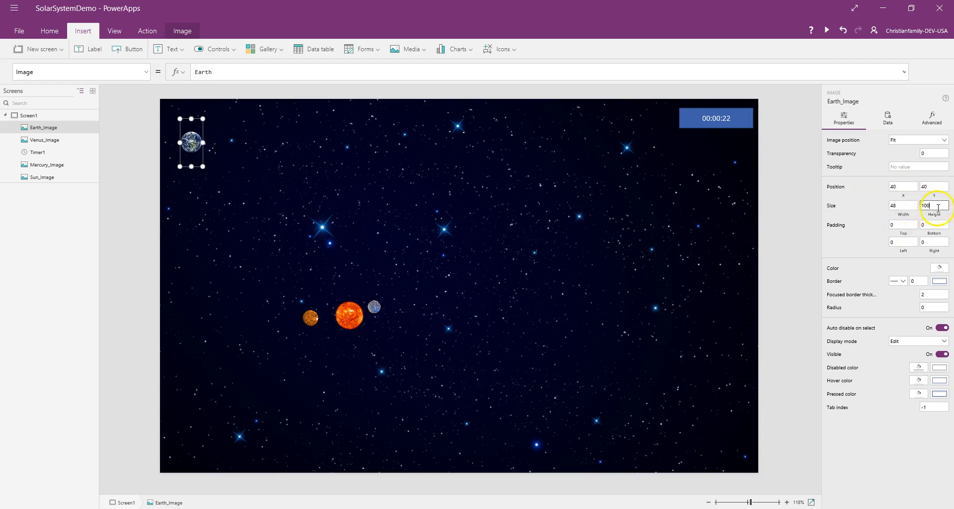
pyautogui.write('41')
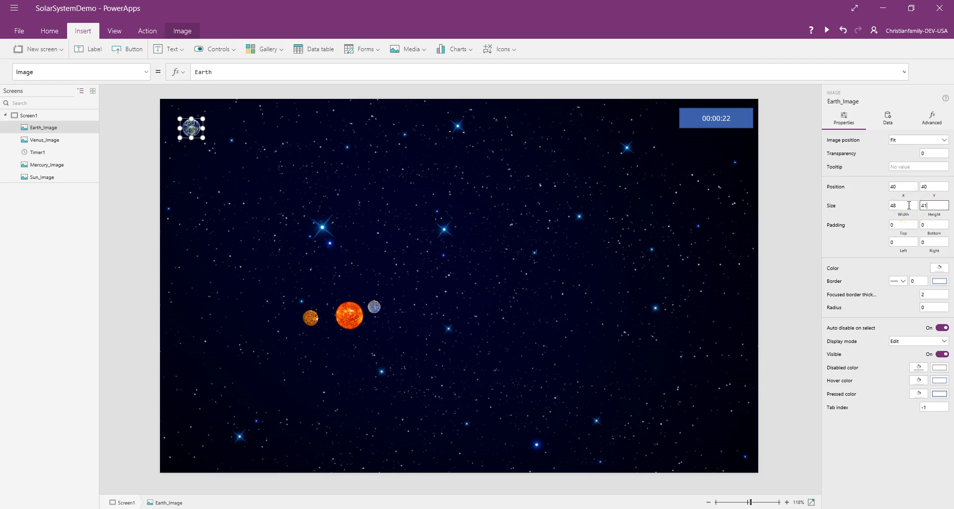
# - Set Earth_Image's X property to the Quick Notes formula (Sun_image.X+(Sun_image.Width/2)-Earth_Image.Width/2)+(Earth_Image.Width*3)*Cos(Timer1.Value*0.25)
pyautogui.click(146, 71)
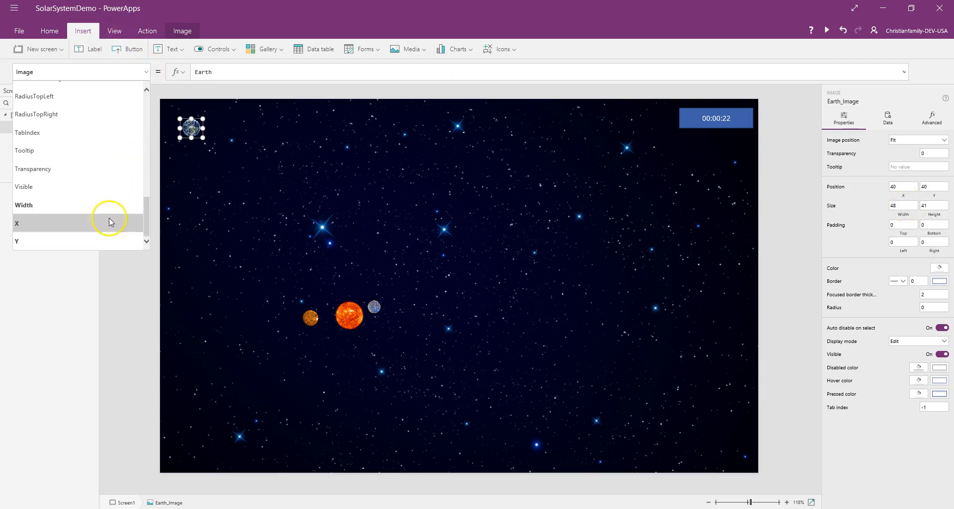
pyautogui.click(106, 222)
pyautogui.click(405, 507)
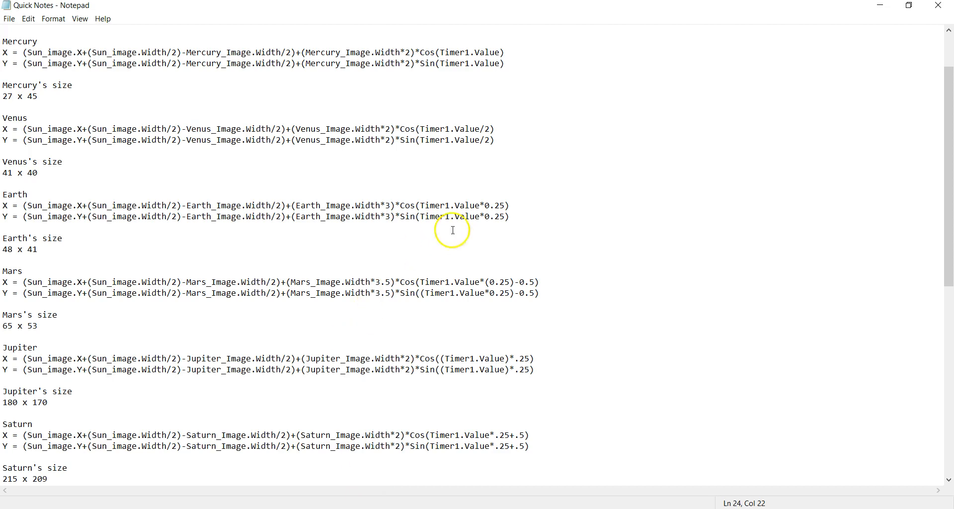
pyautogui.moveTo(511, 205); pyautogui.dragTo(23, 205)
pyautogui.hotkey('ctrl', 'c')
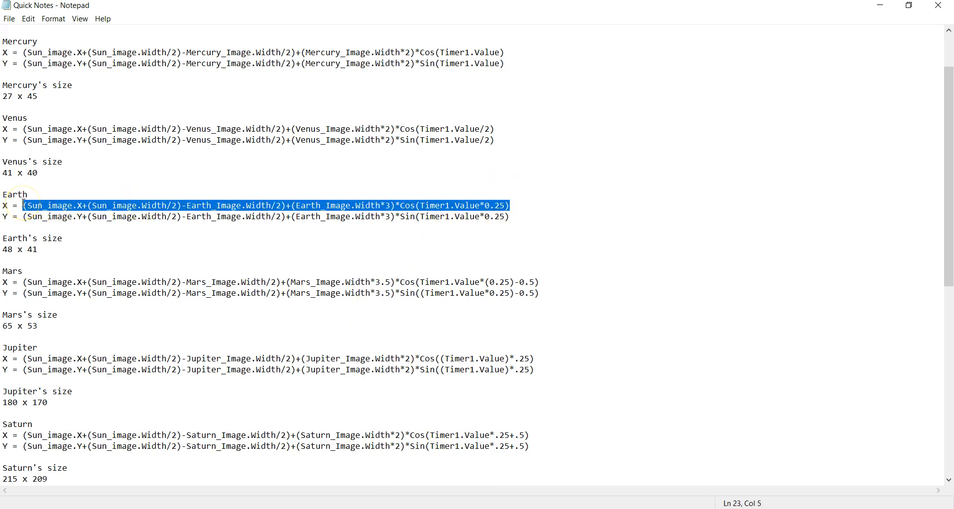
pyautogui.click(420, 504)
pyautogui.press('BackSpace')
pyautogui.press('BackSpace')
pyautogui.hotkey('ctrl', 'v')
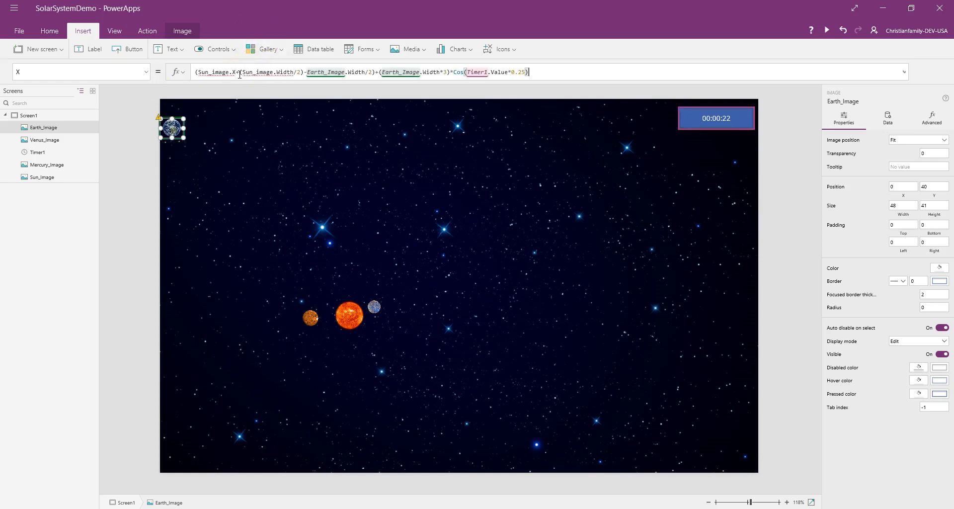
pyautogui.click(252, 182)
# - Reselect Earth_Image, show its Y property, copy Earth's Y position formula from Quick Notes and return to PowerApps
pyautogui.click(354, 129)
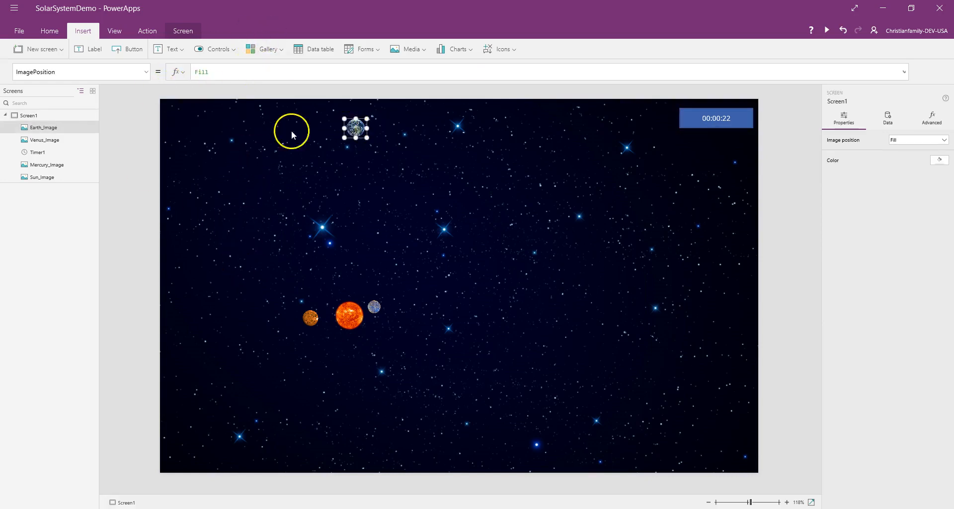
pyautogui.click(146, 74)
pyautogui.click(64, 237)
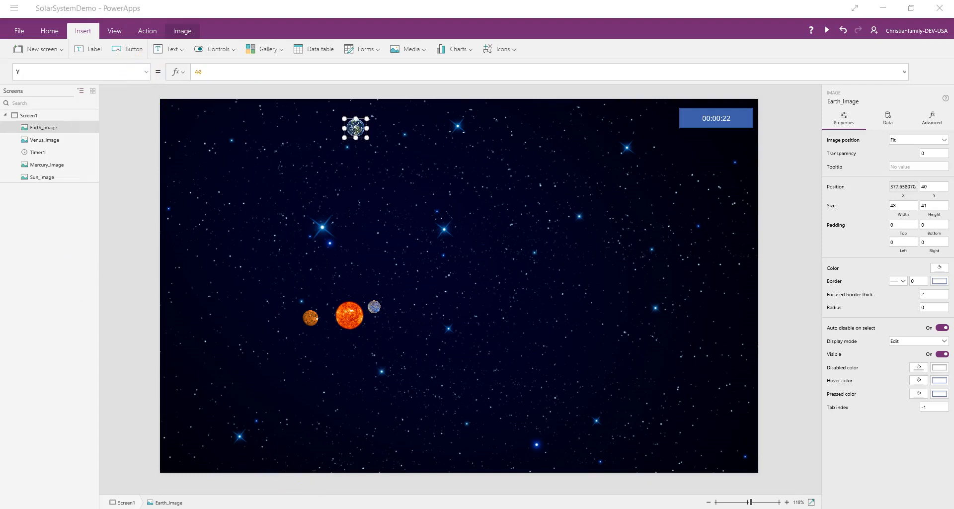
pyautogui.hotkey('alt', 'Tab')
pyautogui.moveTo(510, 217); pyautogui.dragTo(23, 218)
pyautogui.hotkey('ctrl', 'c')
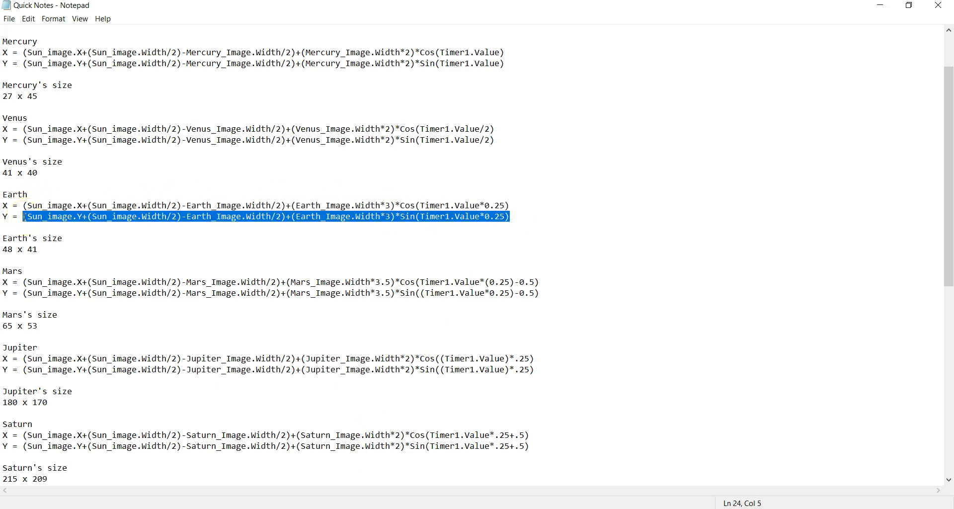
pyautogui.hotkey('alt', 'Tab')
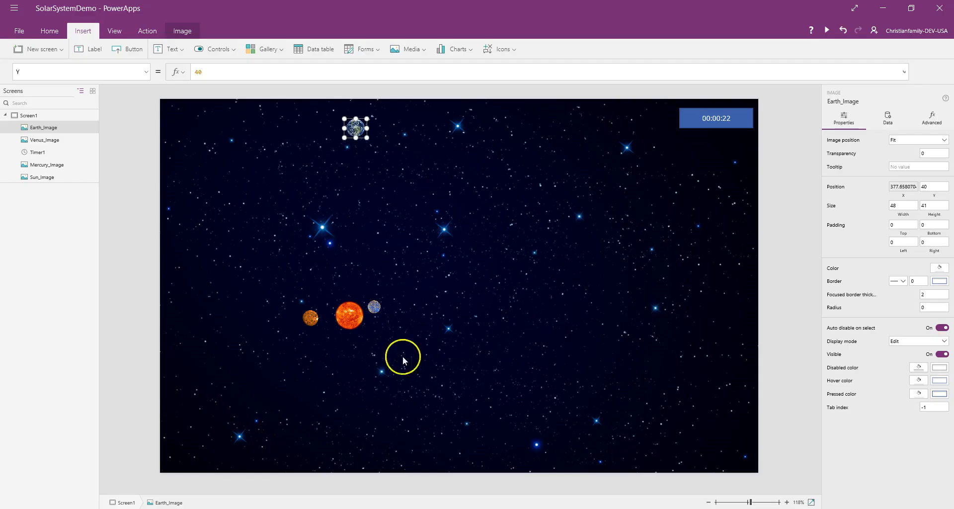
# - Set Earth_Image's Y property to (Sun_image.Y+(Sun_image.Width/2)-Earth_Image.Width/2)+(Earth_Image.Width*3)*Sin(Timer1.Value*0.25) and run Timer1 to check the orbit
pyautogui.click(254, 79)
pyautogui.press('BackSpace')
pyautogui.press('BackSpace')
pyautogui.press('BackSpace')
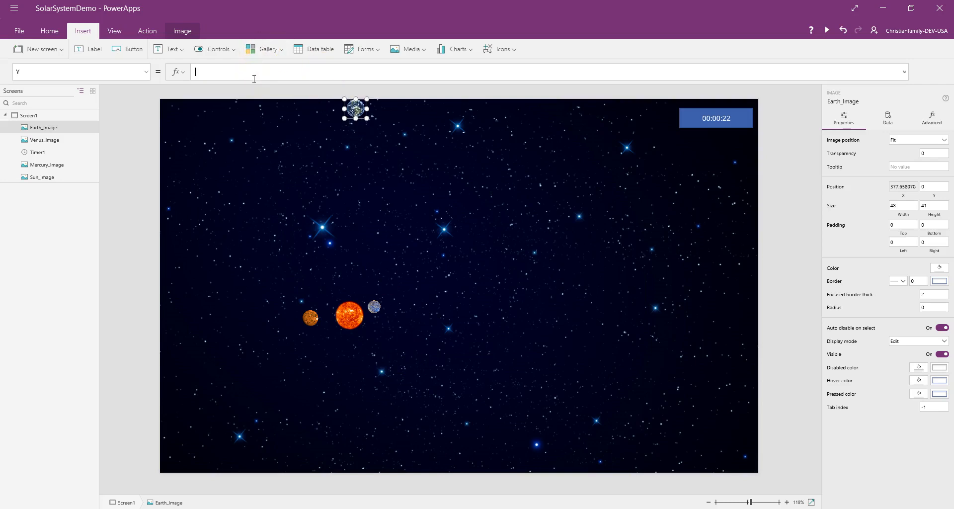
pyautogui.hotkey('ctrl', 'v')
pyautogui.click(586, 208)
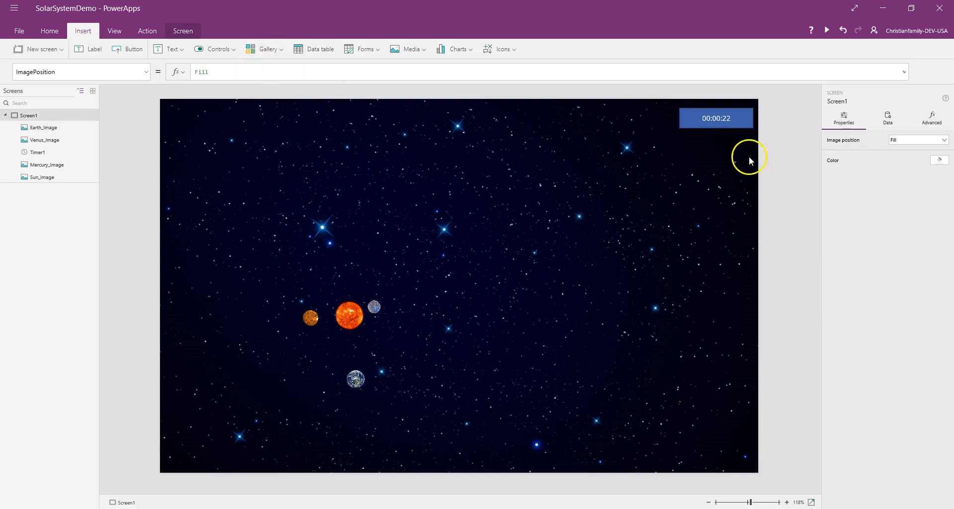
pyautogui.click(739, 123)
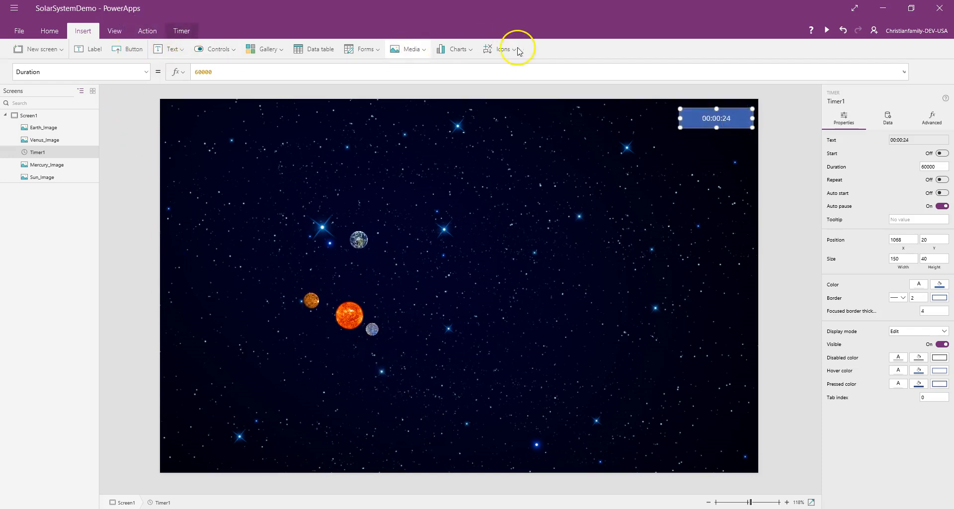
# - Insert another image control on Screen1 and set its Image property to mars
pyautogui.click(415, 49)
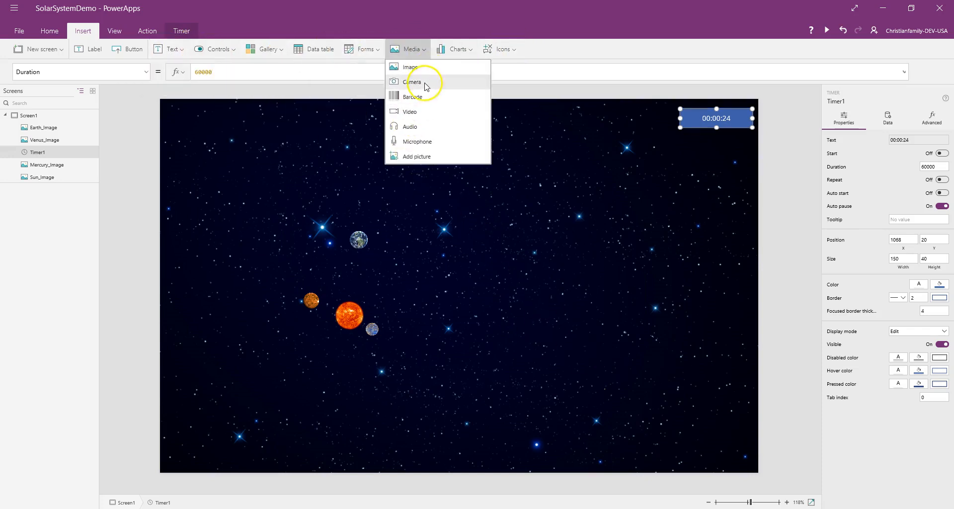
pyautogui.click(273, 77)
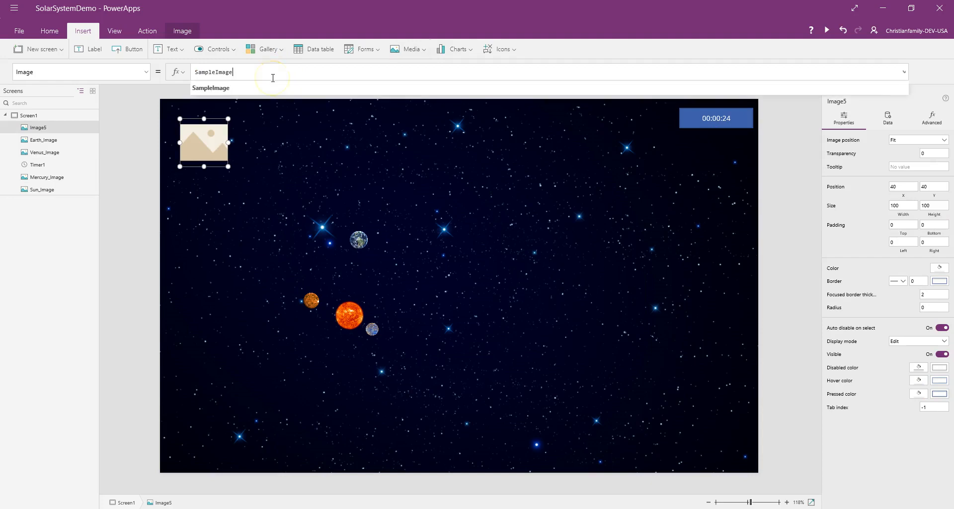
pyautogui.press('BackSpace')
pyautogui.press('BackSpace')
pyautogui.press('BackSpace')
pyautogui.press('BackSpace')
pyautogui.press('BackSpace')
pyautogui.press('BackSpace')
pyautogui.press('BackSpace')
pyautogui.press('BackSpace')
pyautogui.press('BackSpace')
pyautogui.press('BackSpace')
pyautogui.press('BackSpace')
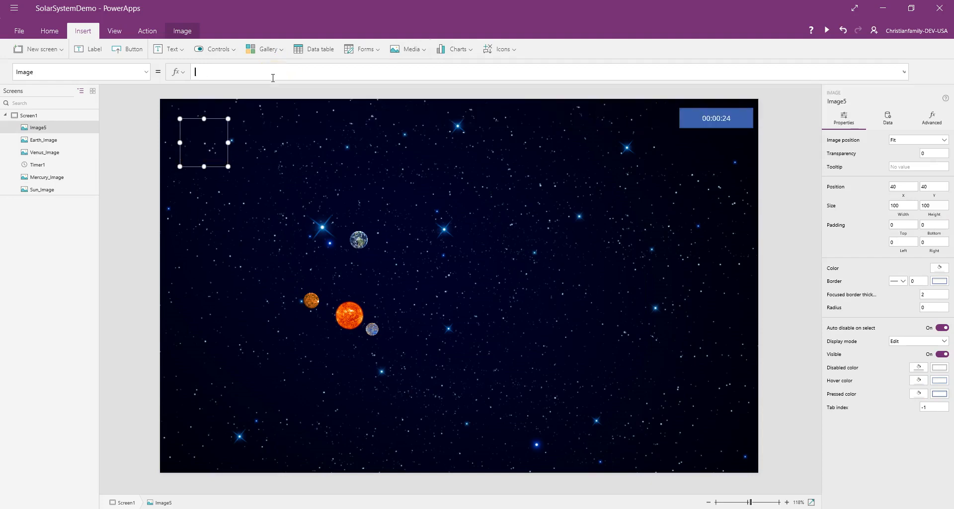
pyautogui.write('Ma')
pyautogui.click(271, 89)
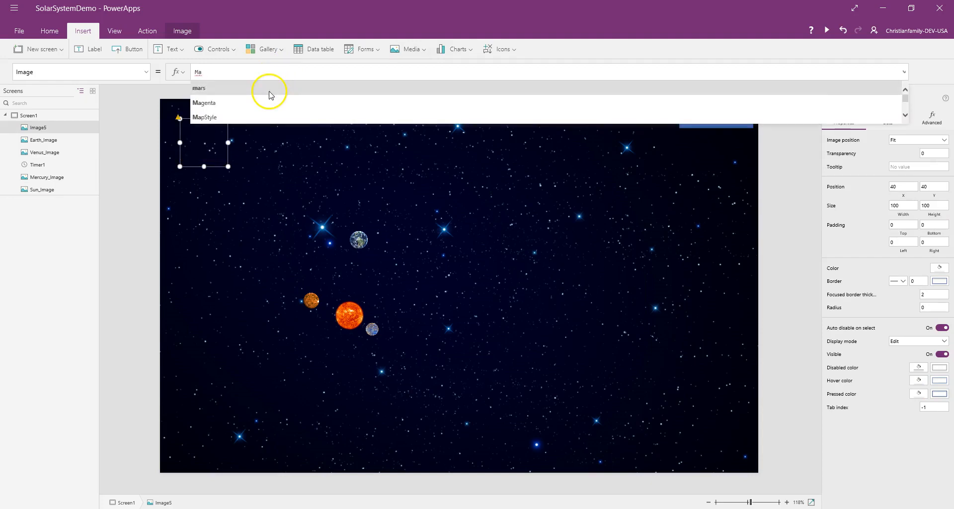
# - Rename the new Mars image control as Mars_Image and set its size to 65 wide by 53 high, as listed in Quick Notes
pyautogui.click(86, 133)
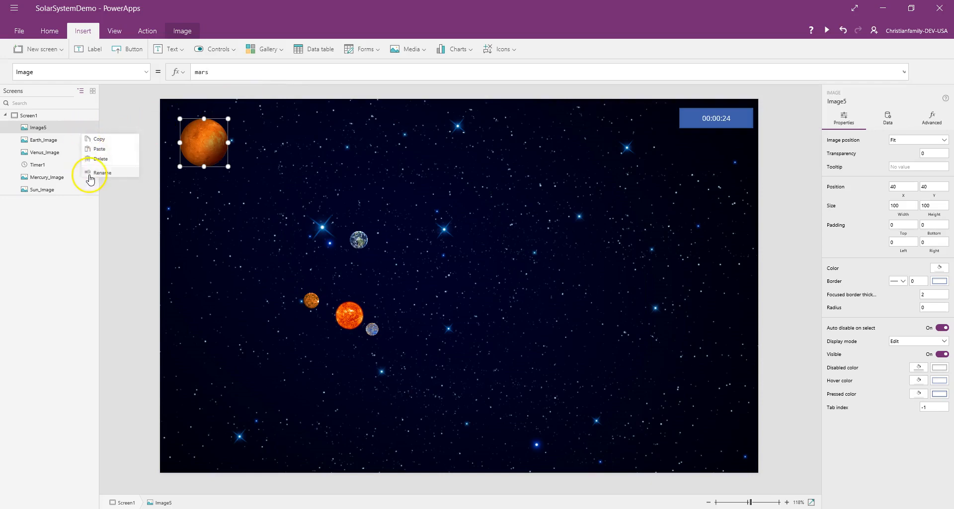
pyautogui.click(87, 173)
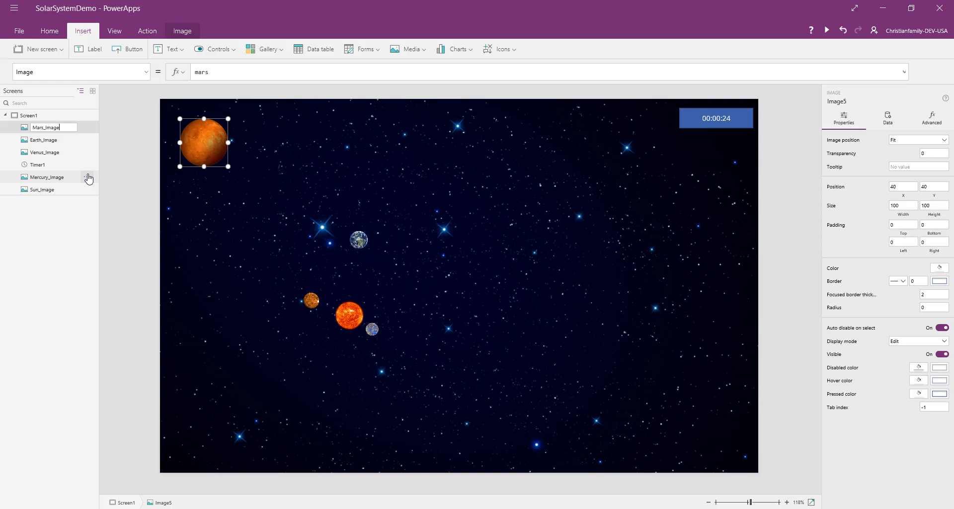
pyautogui.hotkey('alt', 'Tab')
pyautogui.click(87, 277)
pyautogui.scroll(-5, 59, 298)
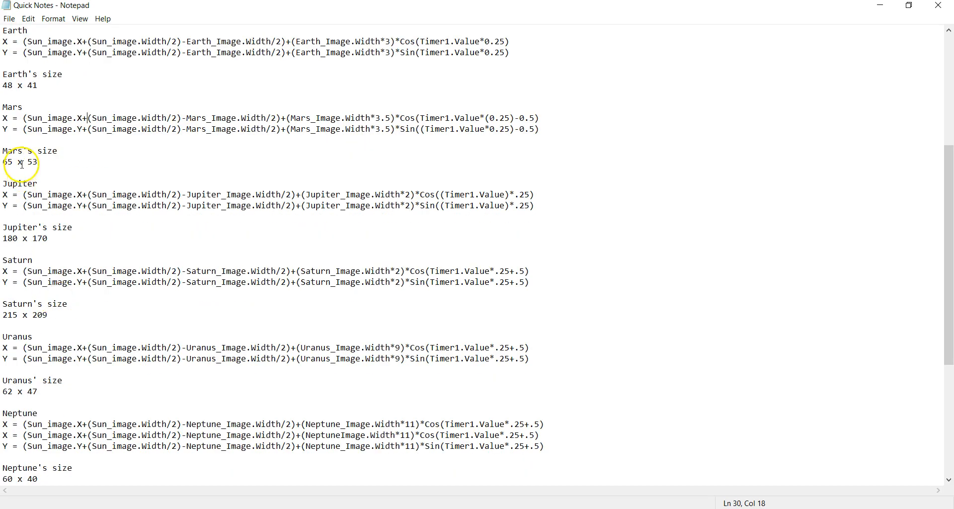
pyautogui.hotkey('alt', 'Tab')
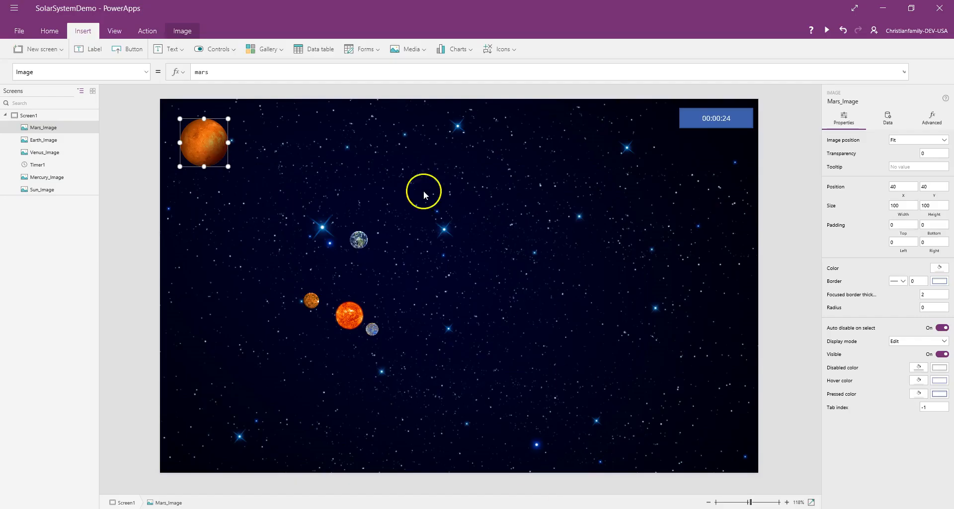
pyautogui.click(914, 207)
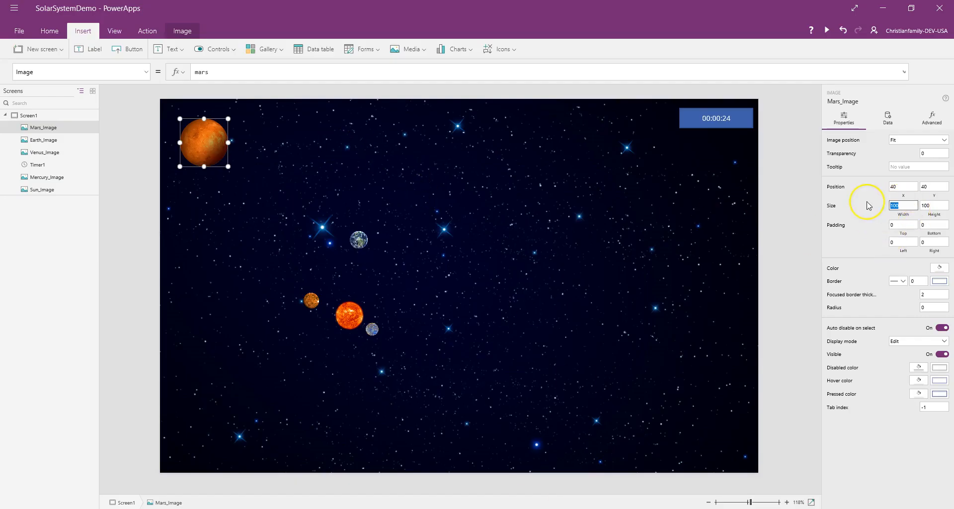
pyautogui.click(939, 204)
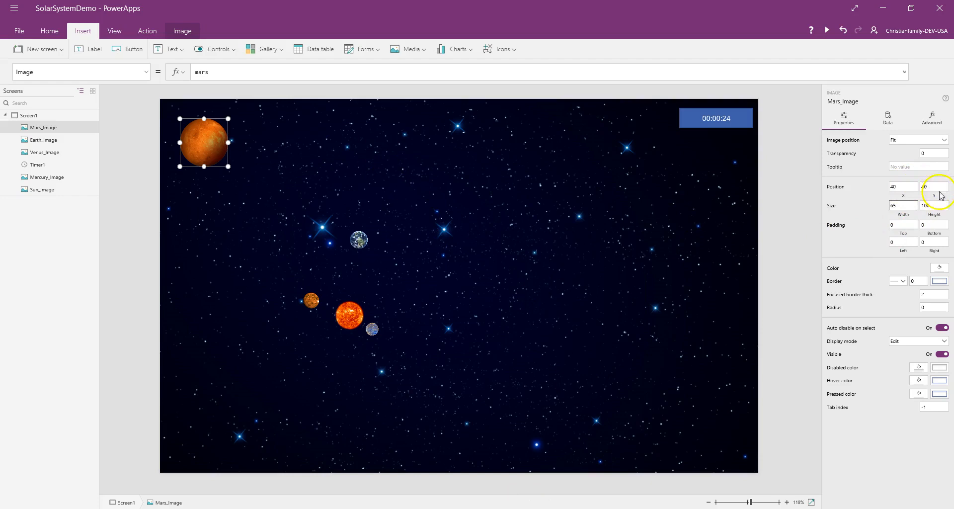
pyautogui.write('53')
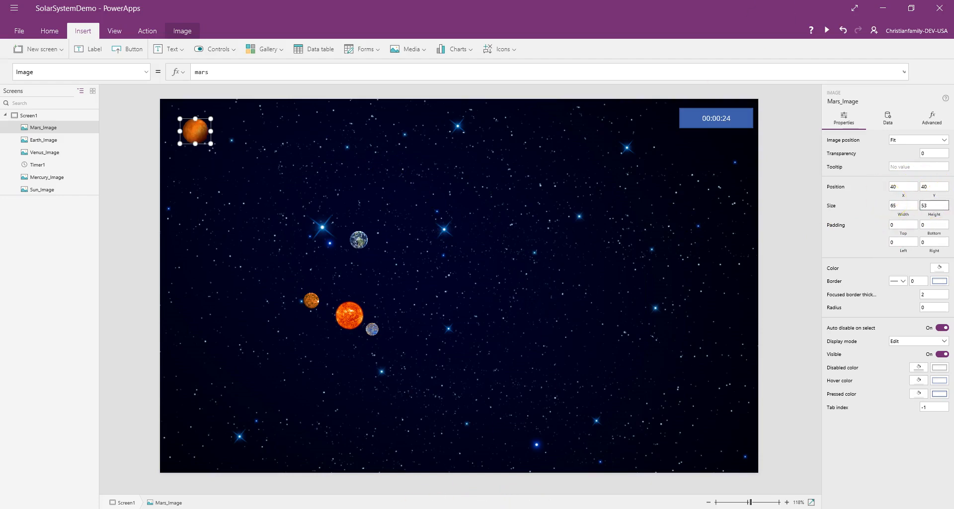
# - Set Mars_Image's X property to the Quick Notes formula (Sun_image.X+(Sun_image.Width/2)-Mars_Image.Width/2)+(Mars_Image.Width*3.5)*Cos(Timer1.Value*(0.25)-0.5)
pyautogui.hotkey('alt', 'Tab')
pyautogui.moveTo(552, 121); pyautogui.dragTo(24, 118)
pyautogui.hotkey('ctrl', 'c')
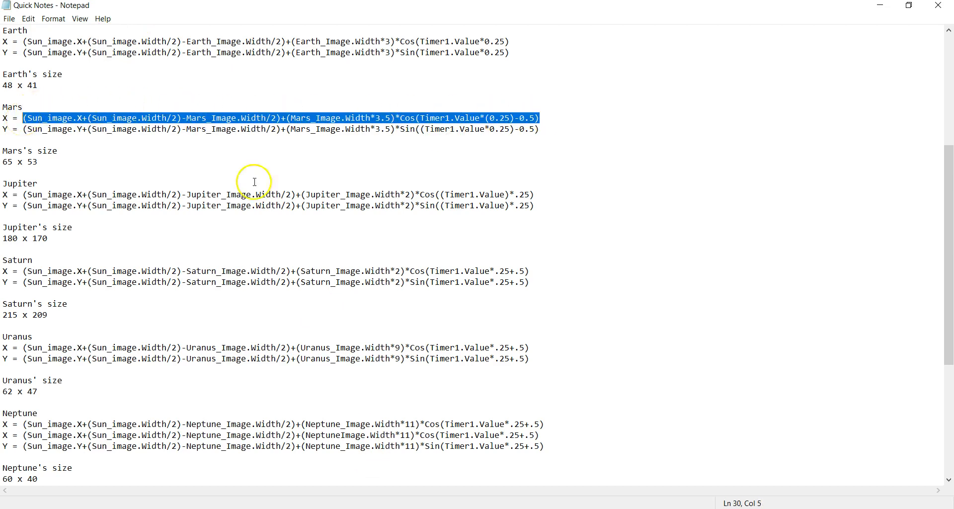
pyautogui.click(443, 507)
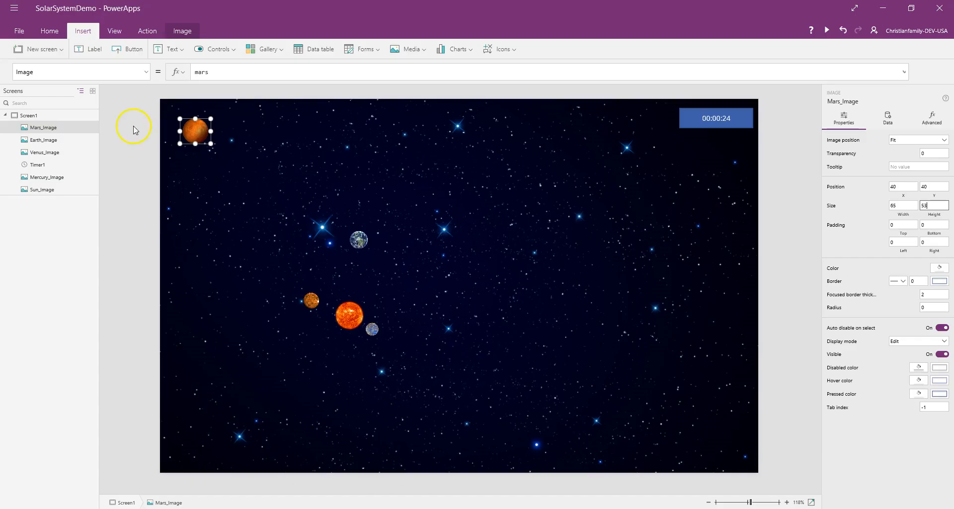
pyautogui.click(146, 73)
pyautogui.click(91, 222)
pyautogui.press('BackSpace')
pyautogui.press('BackSpace')
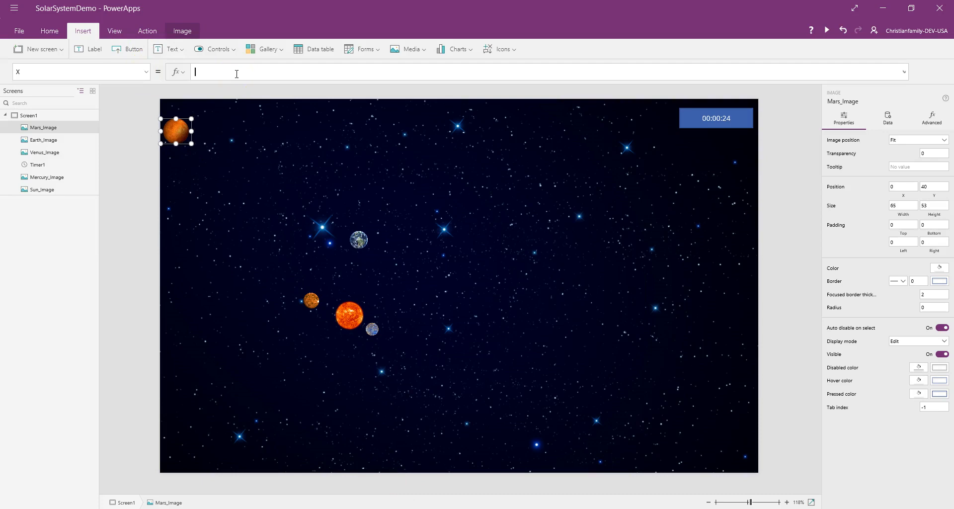
pyautogui.hotkey('ctrl', 'v')
pyautogui.click(208, 163)
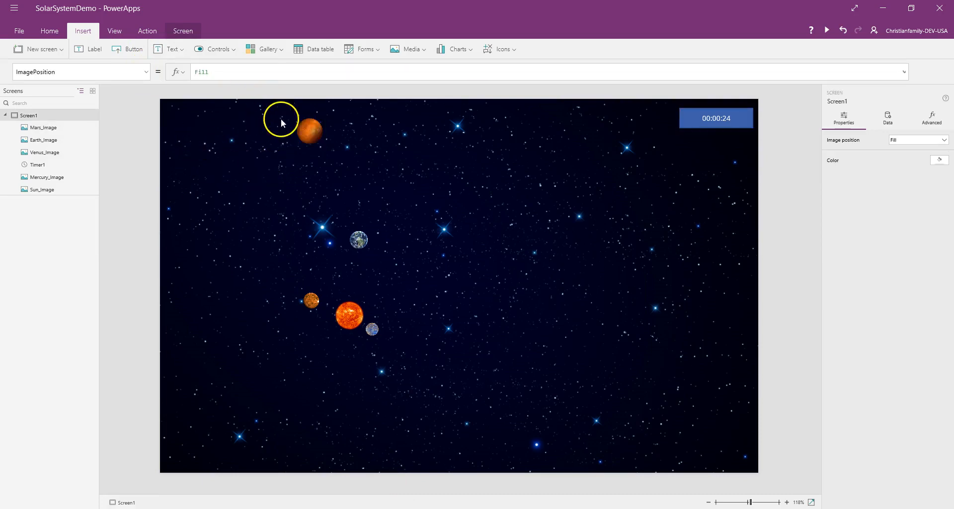
# - Reselect Mars_Image, show its Y property, copy Mars's Y position formula from Quick Notes and return to PowerApps
pyautogui.click(304, 128)
pyautogui.click(147, 75)
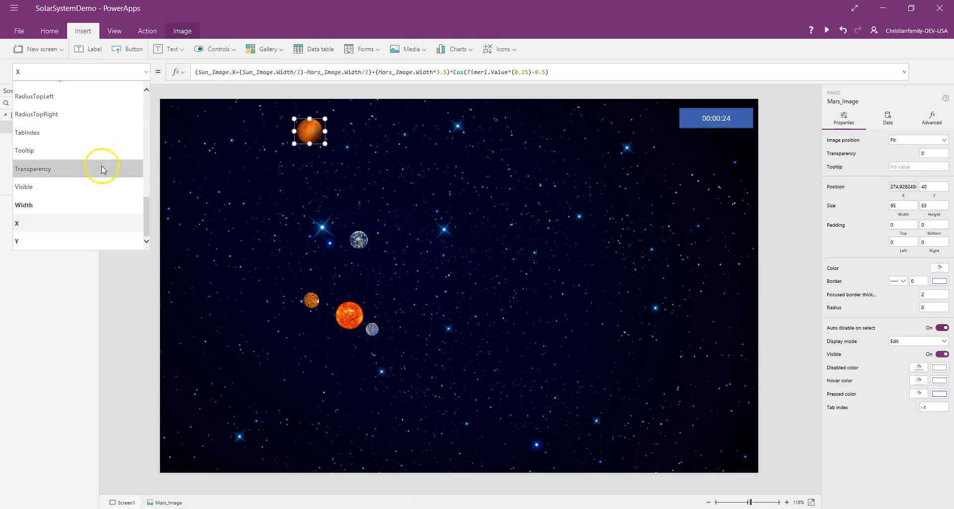
pyautogui.click(79, 241)
pyautogui.hotkey('alt', 'Tab')
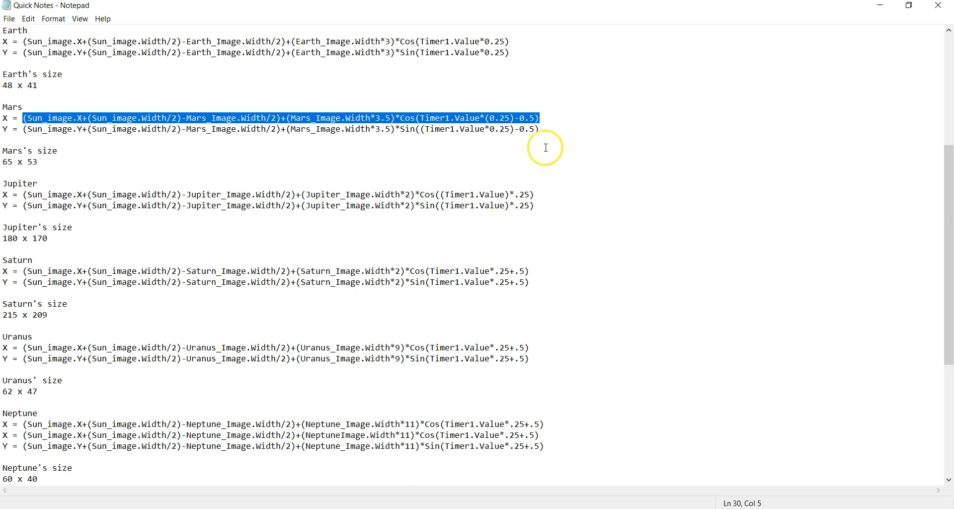
pyautogui.moveTo(550, 132); pyautogui.dragTo(22, 130)
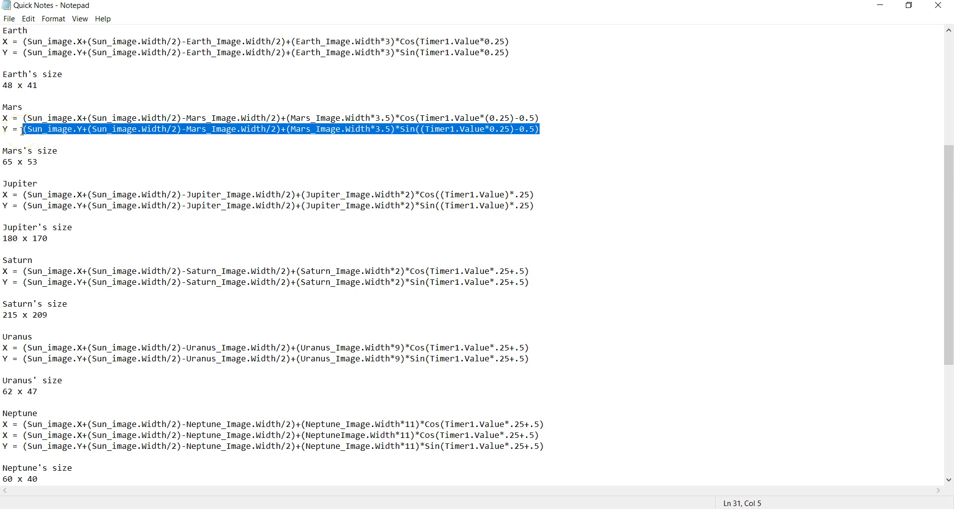
pyautogui.hotkey('alt', 'Tab')
# - Set Mars_Image's Y property to (Sun_image.Y+(Sun_image.Width/2)-Mars_Image.Width/2)+(Mars_Image.Width*3.5)*Sin((Timer1.Value*0.25)-0.5) and run Timer1 to test the orbit
pyautogui.click(293, 70)
pyautogui.press('BackSpace')
pyautogui.press('BackSpace')
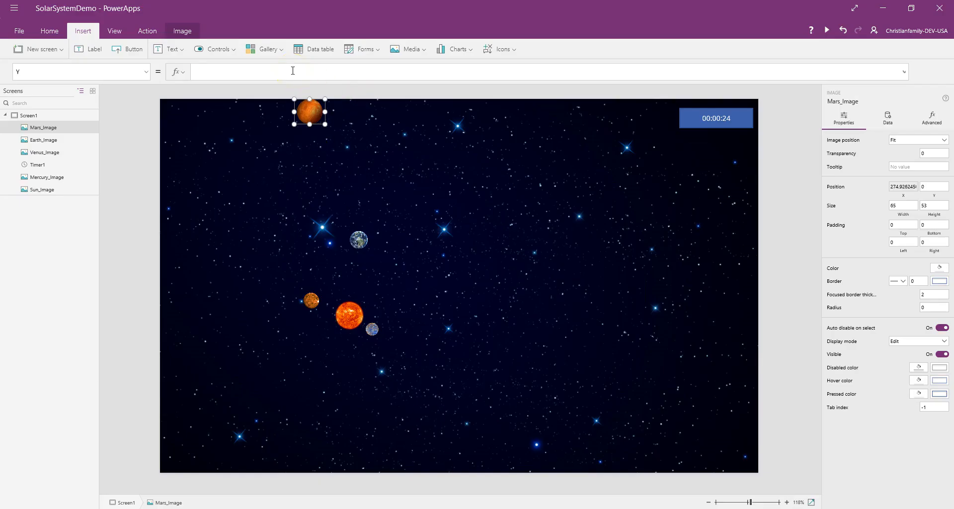
pyautogui.hotkey('ctrl', 'v')
pyautogui.click(529, 246)
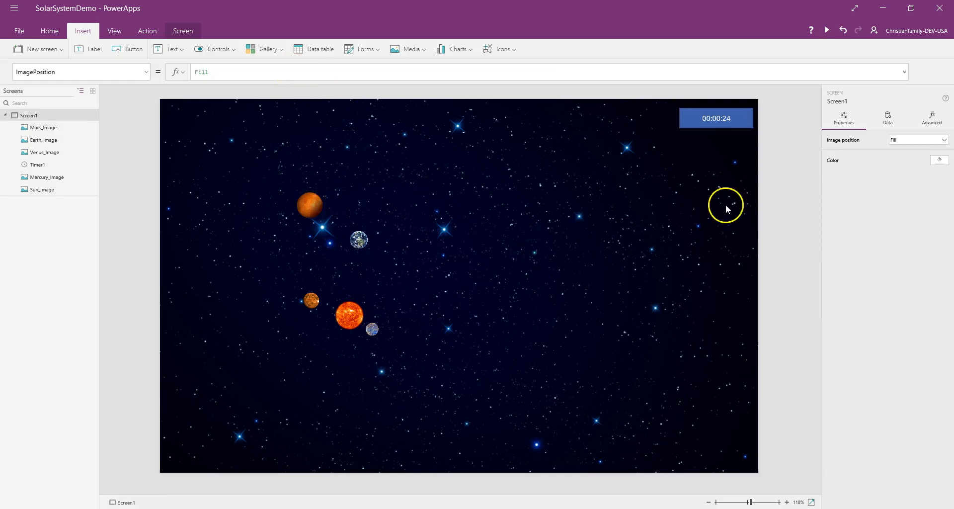
pyautogui.click(714, 122)
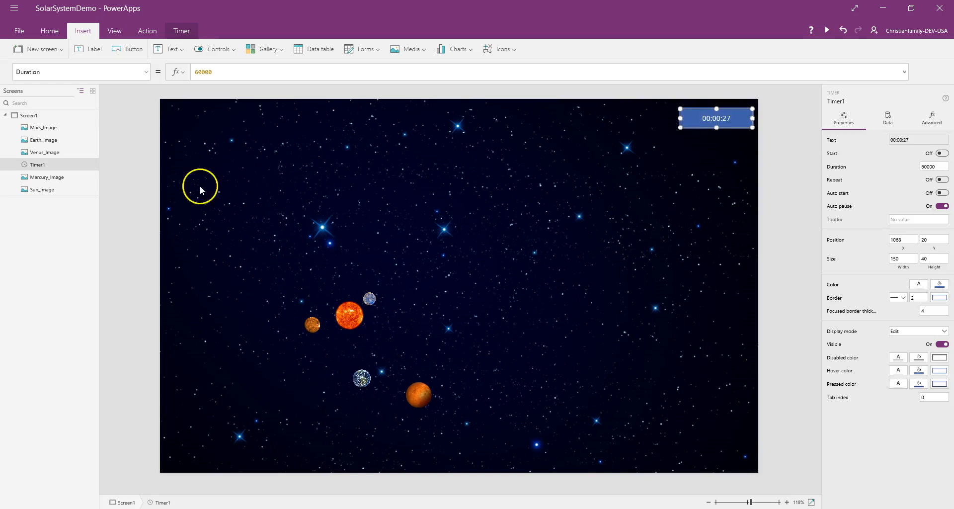
# - Insert another image control on Screen1 and set its Image property to Jupiter
pyautogui.click(414, 48)
pyautogui.click(411, 67)
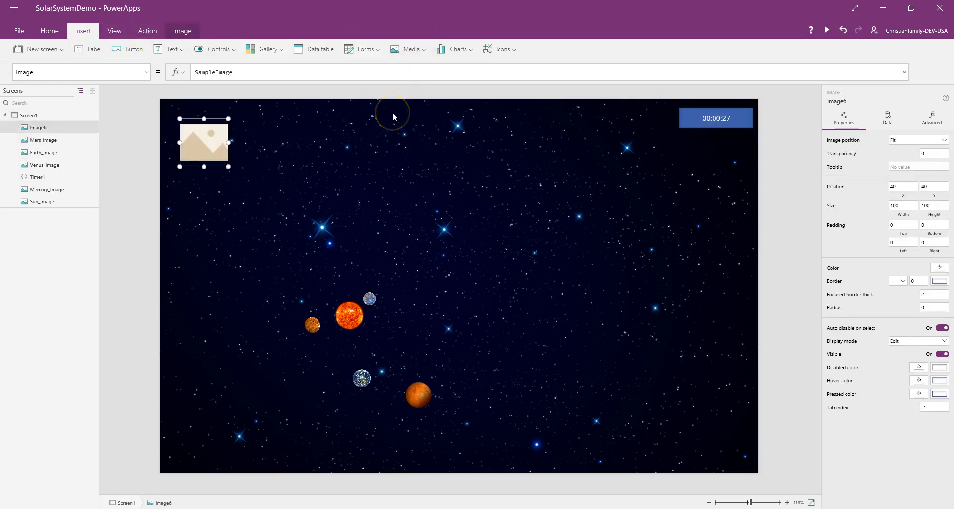
pyautogui.moveTo(240, 72); pyautogui.dragTo(143, 58)
pyautogui.write('ju')
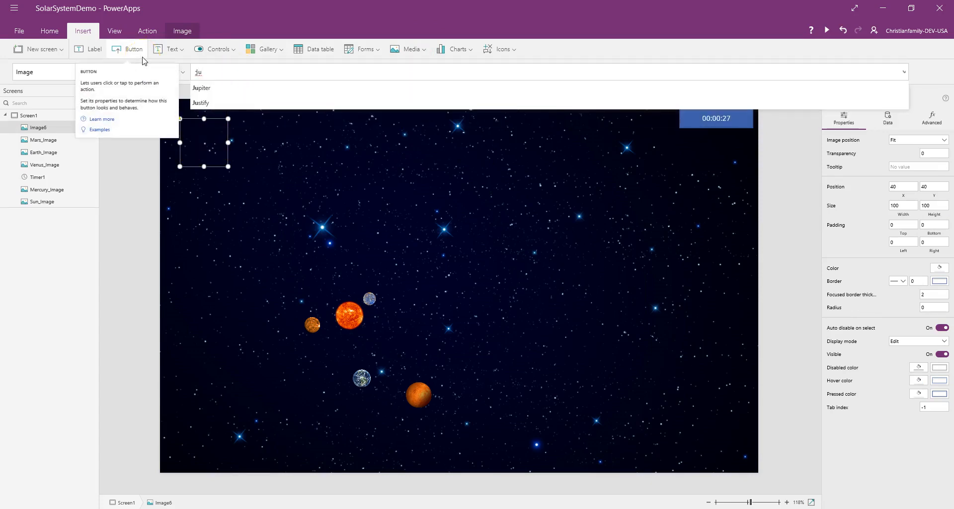
pyautogui.press('Tab')
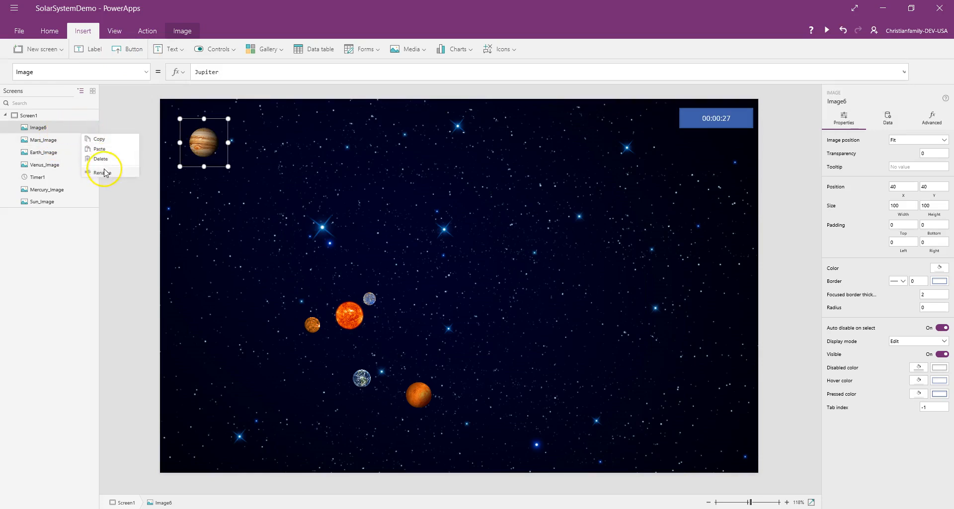
# - Rename the new Jupiter image control as Jupiter_Image
pyautogui.click(104, 169)
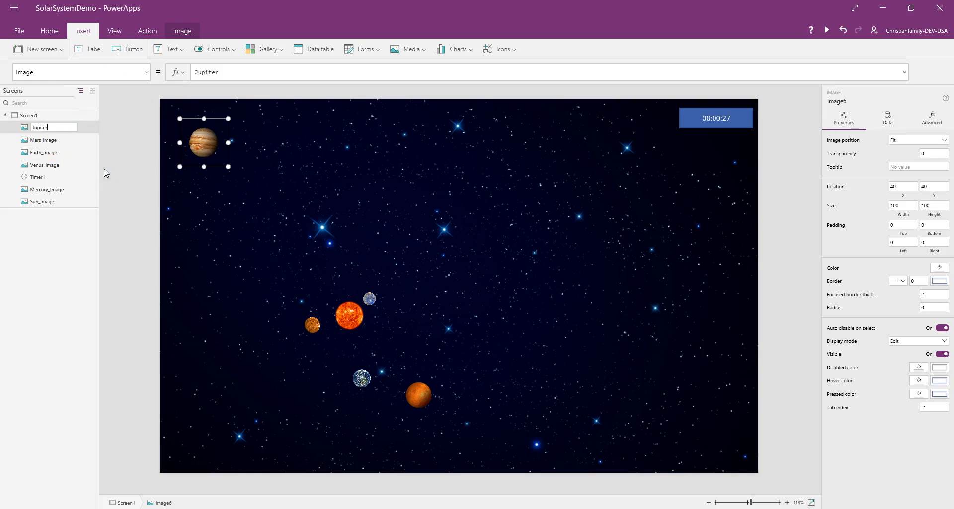
pyautogui.write('Jupiter_Image')
pyautogui.press('Return')
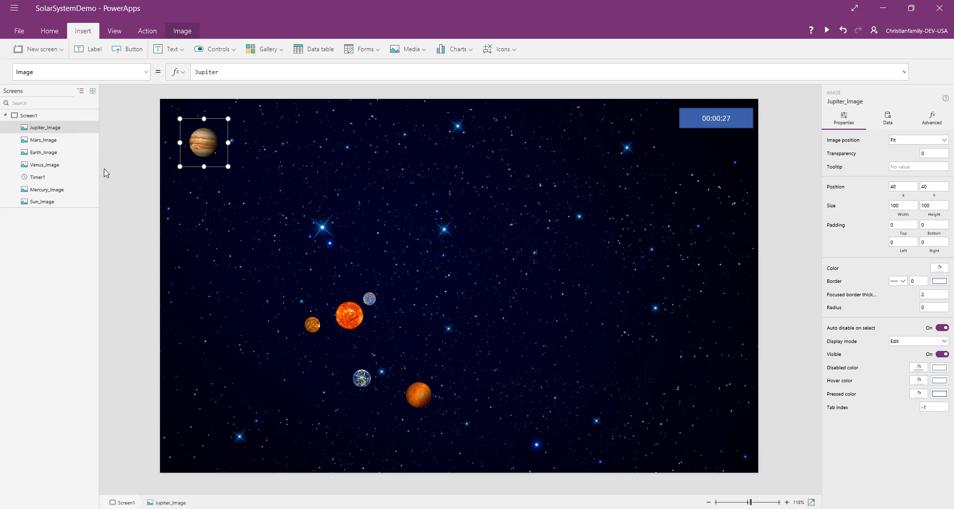
# - Look up the planet sizes in Quick Notes and set Jupiter_Image's size to 215 wide by 209 high
pyautogui.hotkey('alt', 'Tab')
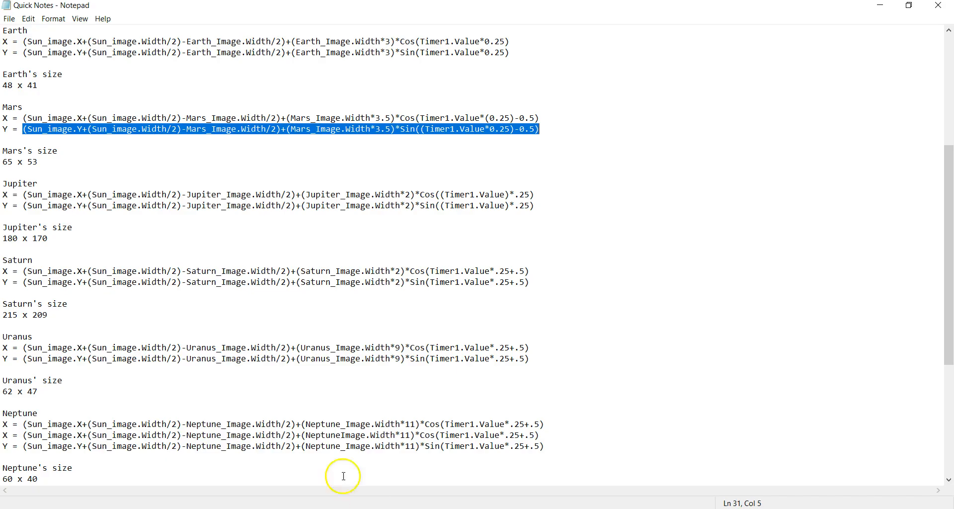
pyautogui.click(122, 277)
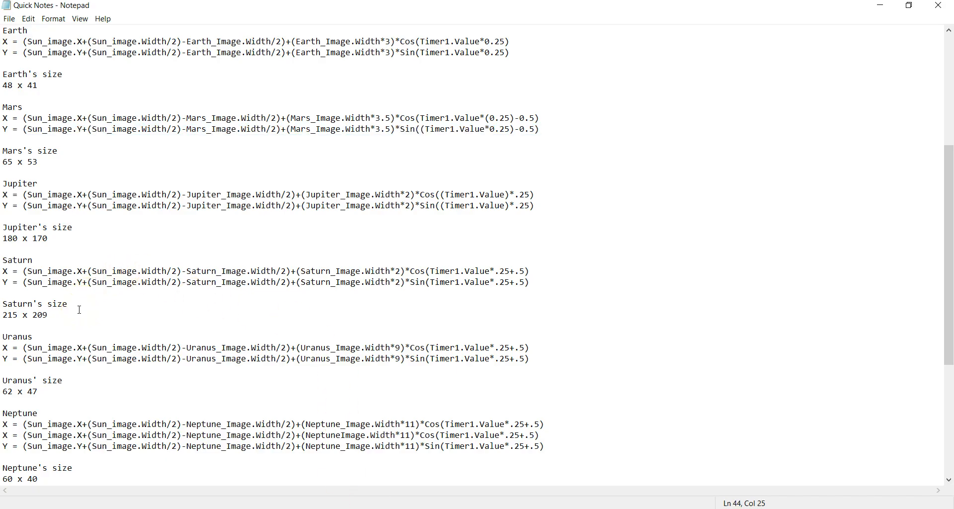
pyautogui.hotkey('alt', 'Tab')
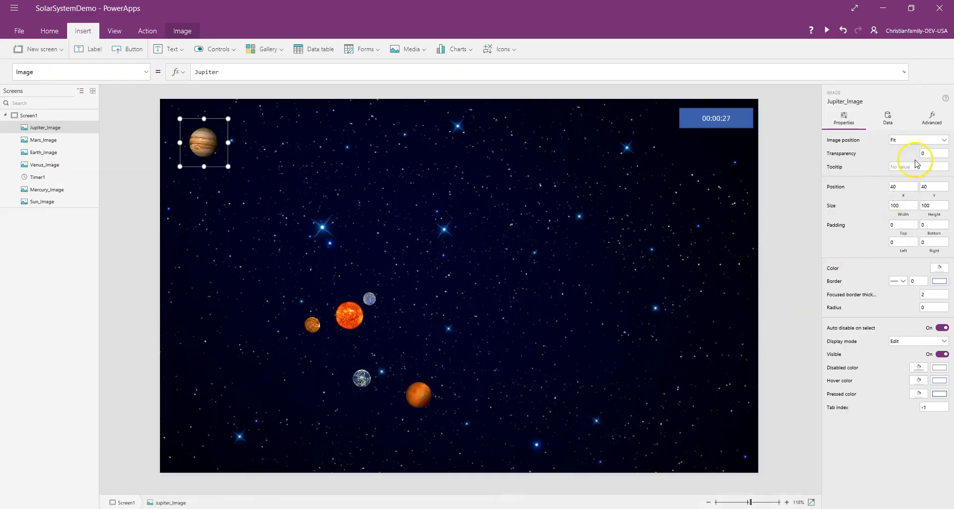
pyautogui.click(905, 207)
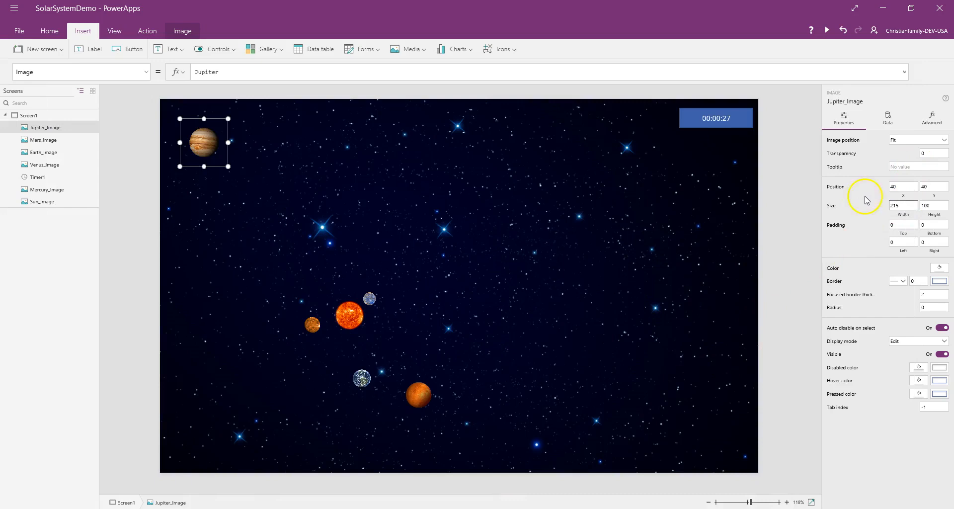
pyautogui.write('215')
pyautogui.click(934, 205)
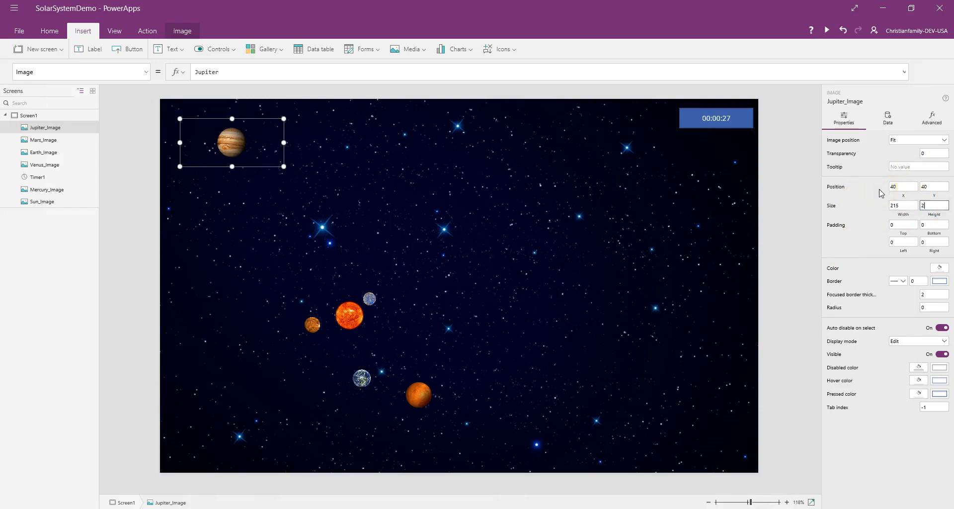
pyautogui.write('209')
pyautogui.press('Return')
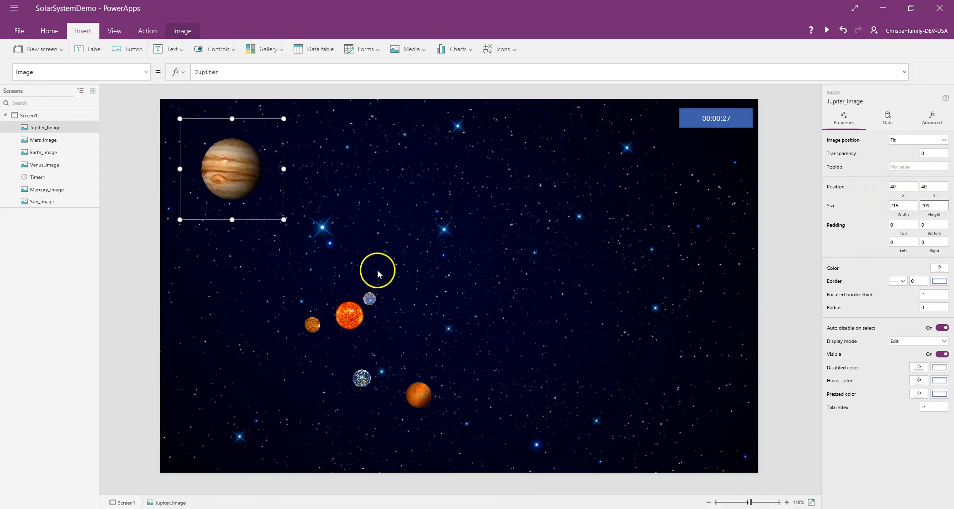
# - Recheck Jupiter's entry in Quick Notes and correct Jupiter_Image's size to 180 wide by 170 high
pyautogui.click(401, 502)
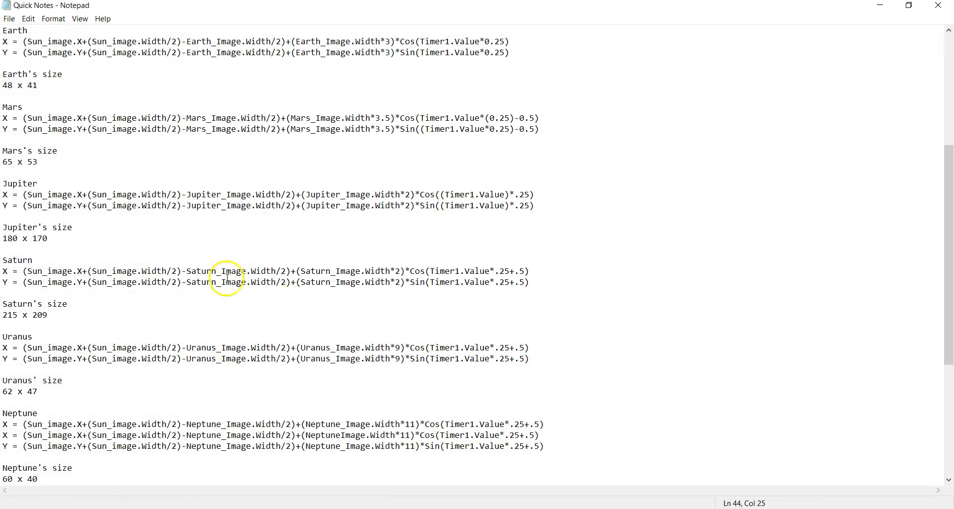
pyautogui.moveTo(544, 194); pyautogui.dragTo(35, 183)
pyautogui.hotkey('ctrl', 'c')
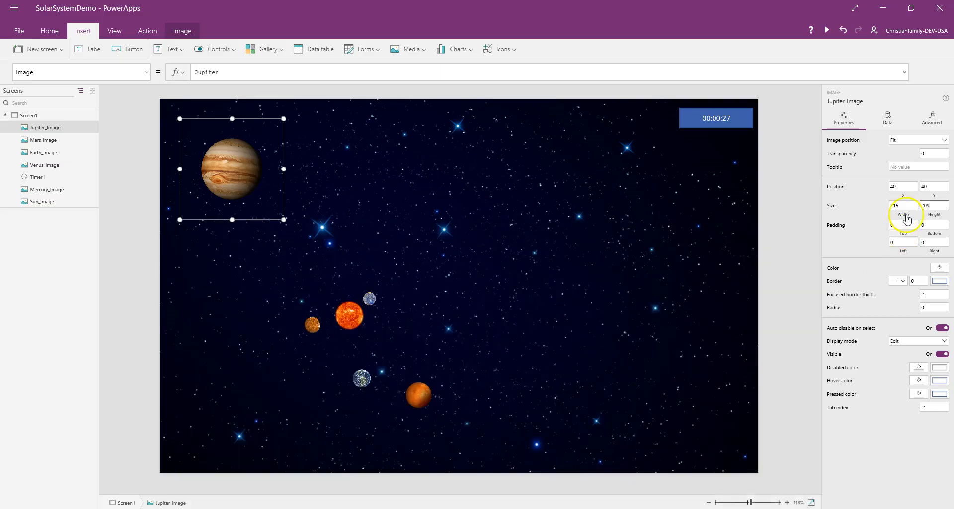
pyautogui.doubleClick(914, 208)
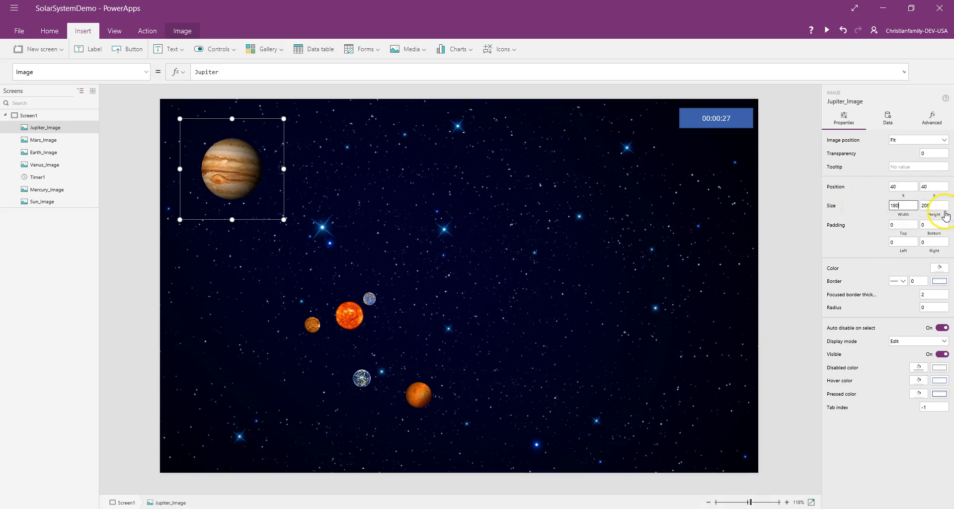
pyautogui.click(940, 205)
pyautogui.moveTo(915, 203); pyautogui.dragTo(891, 198)
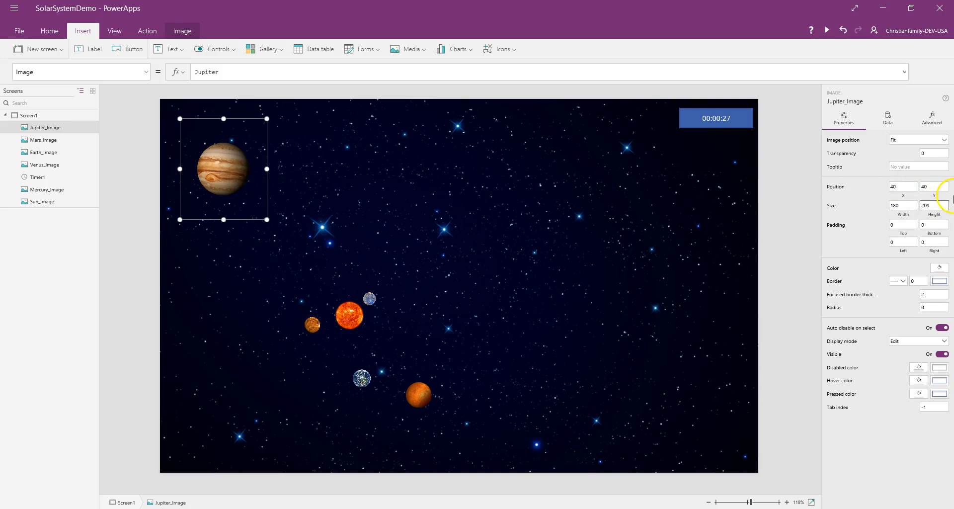
pyautogui.click(933, 200)
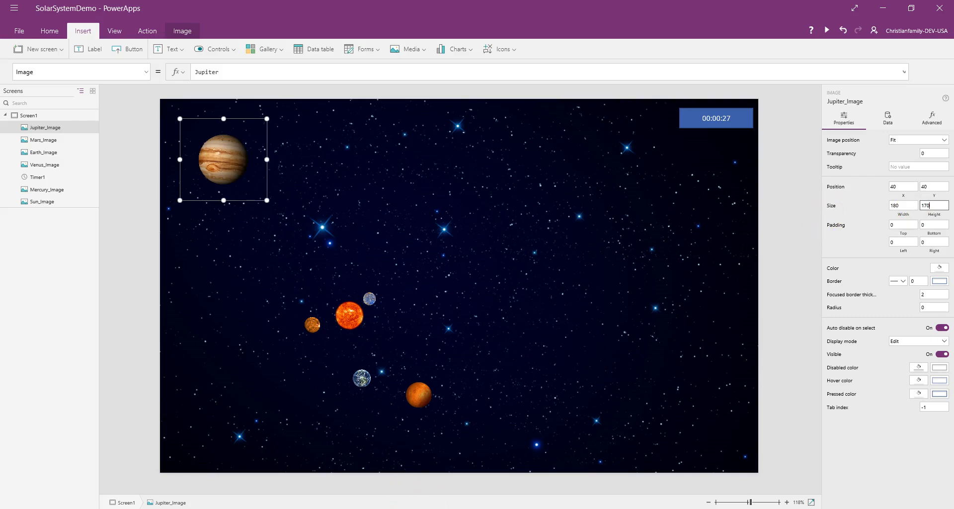
# - Set Jupiter_Image's X property to the Quick Notes formula (Sun_image.X+(Sun_image.Width/2)-Jupiter_Image.Width/2)+(Jupiter_Image.Width*2)*Cos((Timer1.Value)*.25)
pyautogui.hotkey('alt', 'Tab')
pyautogui.moveTo(537, 194); pyautogui.dragTo(23, 198)
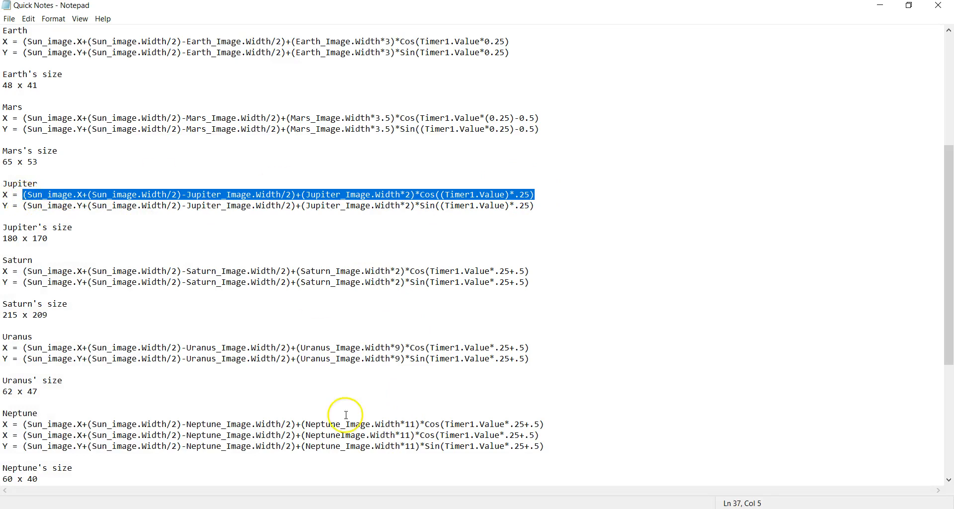
pyautogui.hotkey('alt', 'Tab')
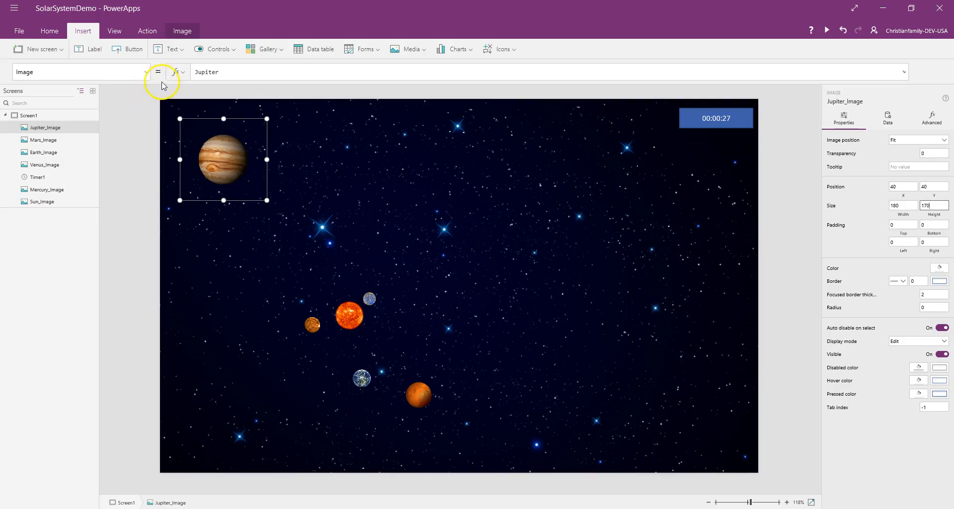
pyautogui.click(145, 72)
pyautogui.click(130, 218)
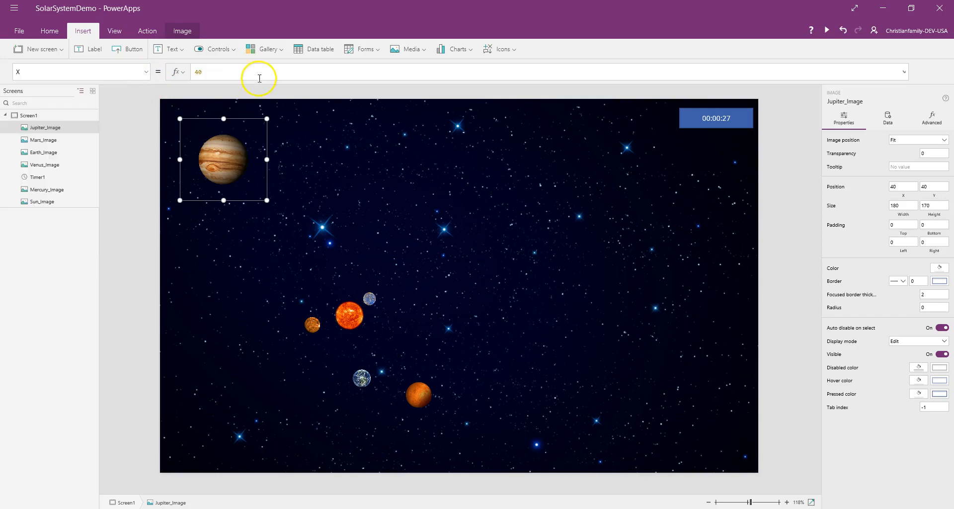
pyautogui.hotkey('ctrl', 'a')
pyautogui.hotkey('ctrl', 'v')
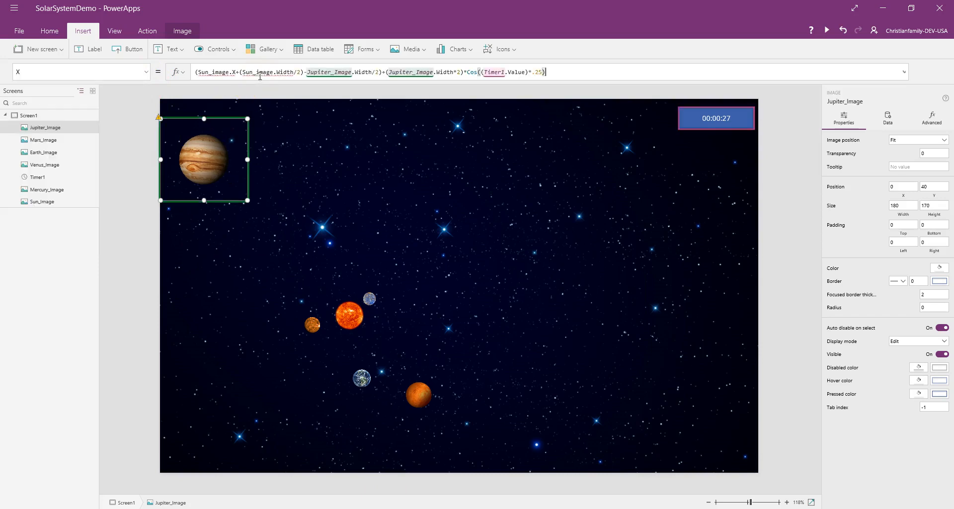
pyautogui.click(509, 390)
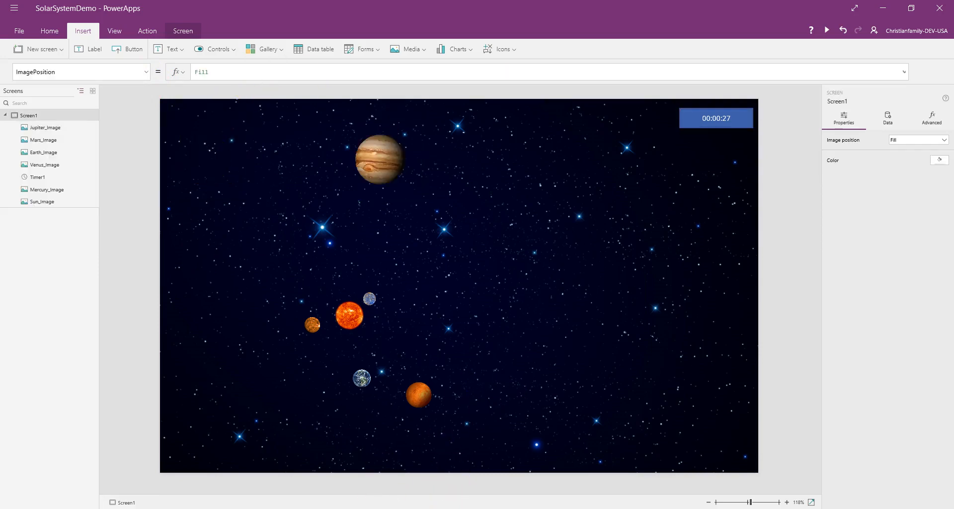
# - Set Jupiter_Image's Y property to the Quick Notes formula (Sun_image.Y+(Sun_image.Width/2)-Jupiter_Image.Width/2)+(Jupiter_Image.Width*2)*Sin((Timer1.Value)*.25) and run Timer1 to test the orbit
pyautogui.hotkey('alt', 'Tab')
pyautogui.moveTo(535, 206); pyautogui.dragTo(24, 205)
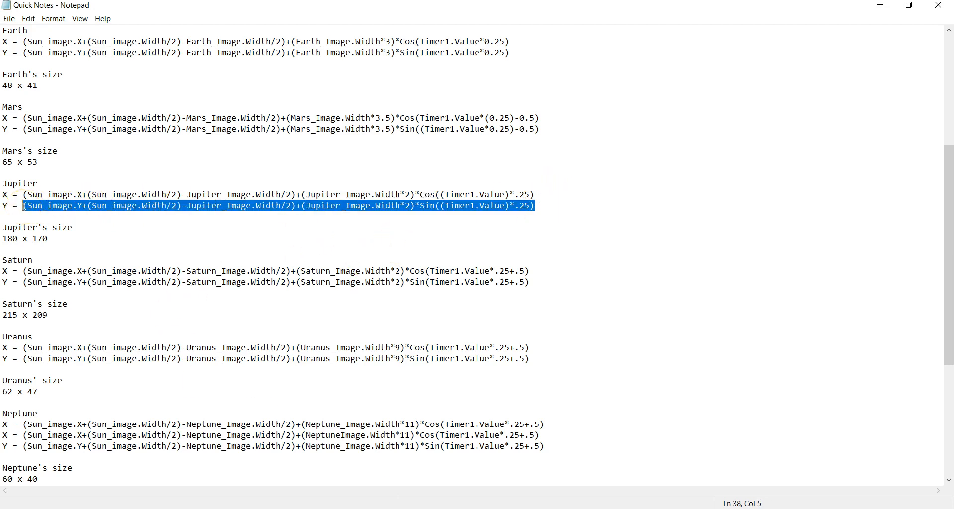
pyautogui.hotkey('alt', 'Tab')
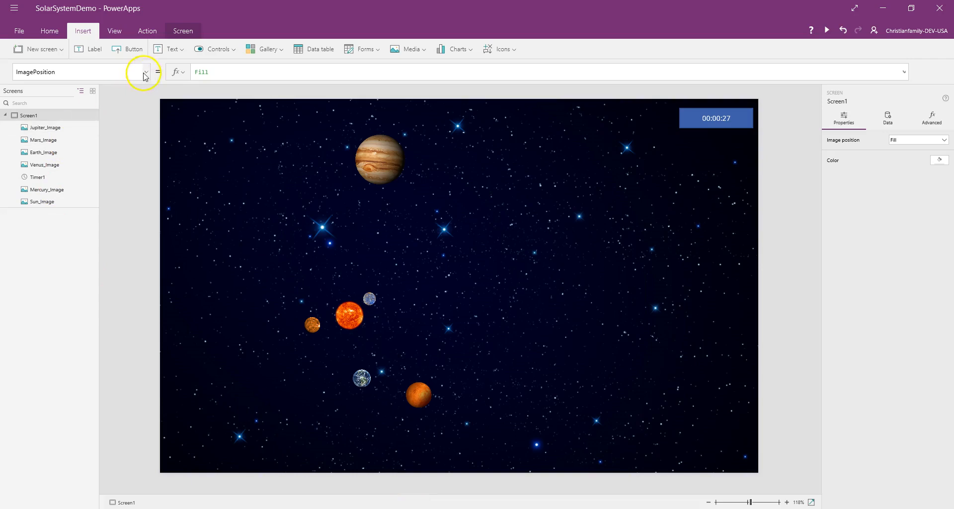
pyautogui.click(380, 163)
pyautogui.click(147, 72)
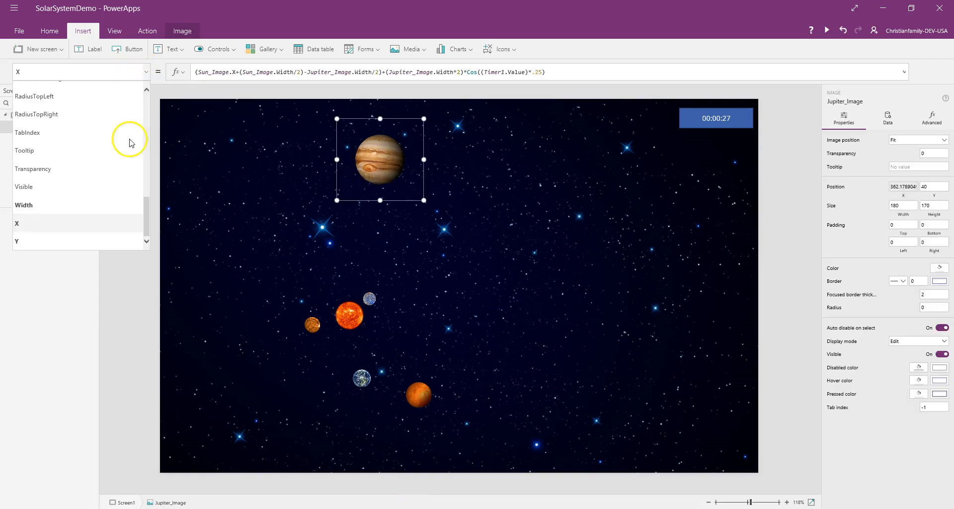
pyautogui.click(83, 242)
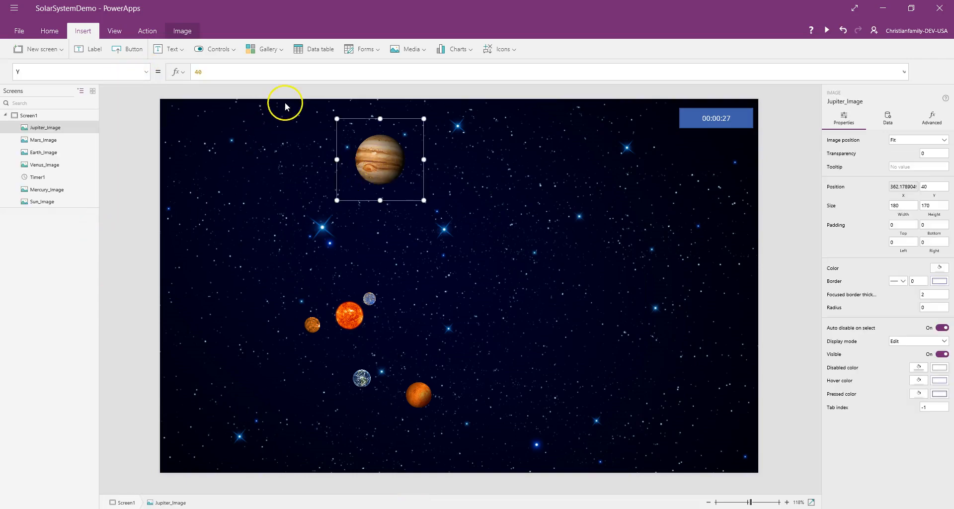
pyautogui.click(313, 74)
pyautogui.hotkey('ctrl', 'a')
pyautogui.press('BackSpace')
pyautogui.hotkey('ctrl', 'v')
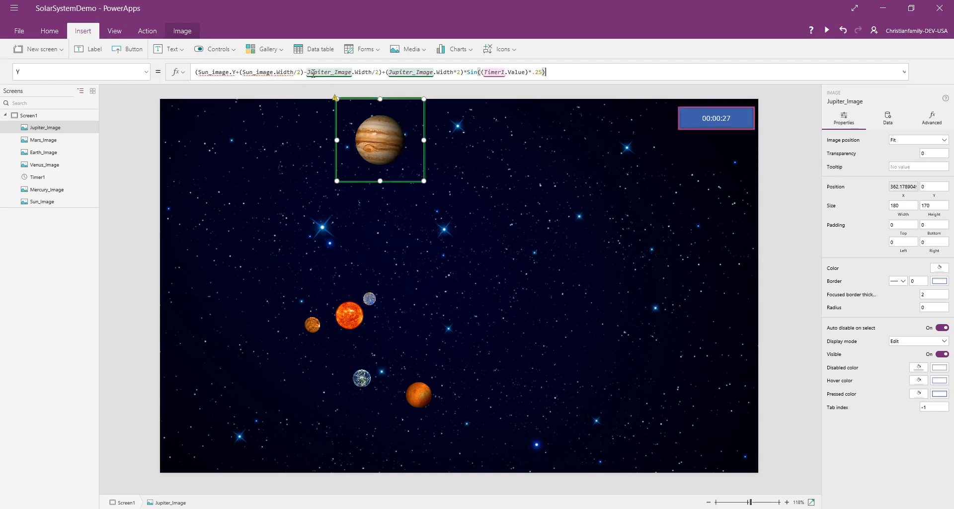
pyautogui.click(585, 251)
pyautogui.click(723, 122)
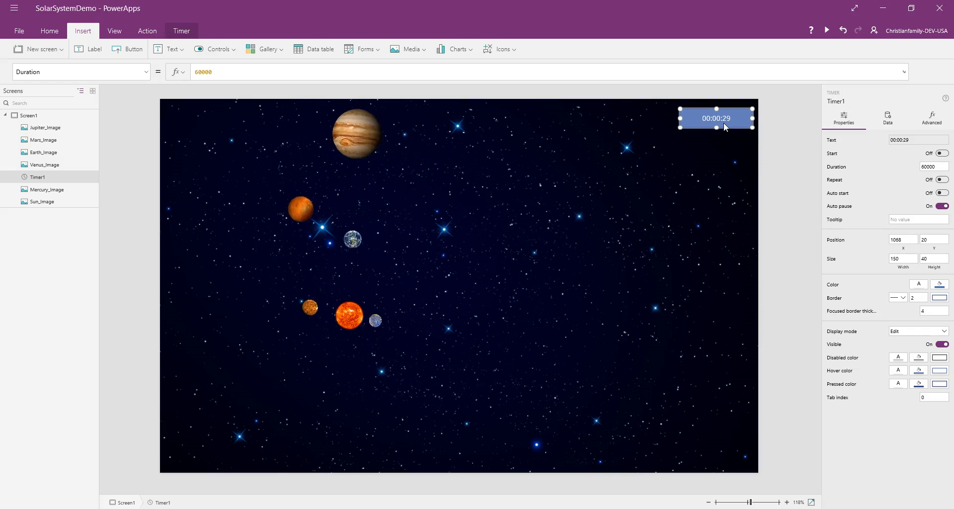
# - Check Quick Notes for the next planet, insert another image control on Screen1 and set its Image property to Saturn
pyautogui.hotkey('alt', 'Tab')
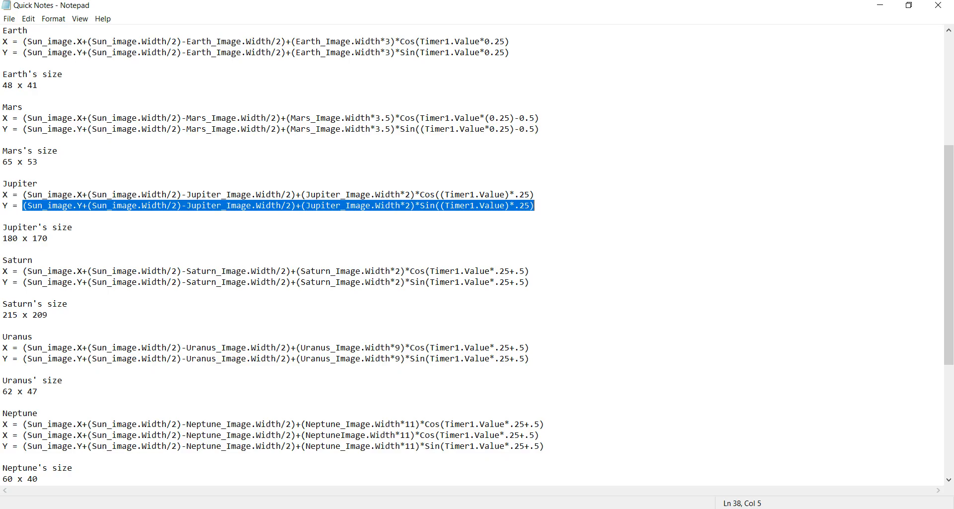
pyautogui.hotkey('alt', 'Tab')
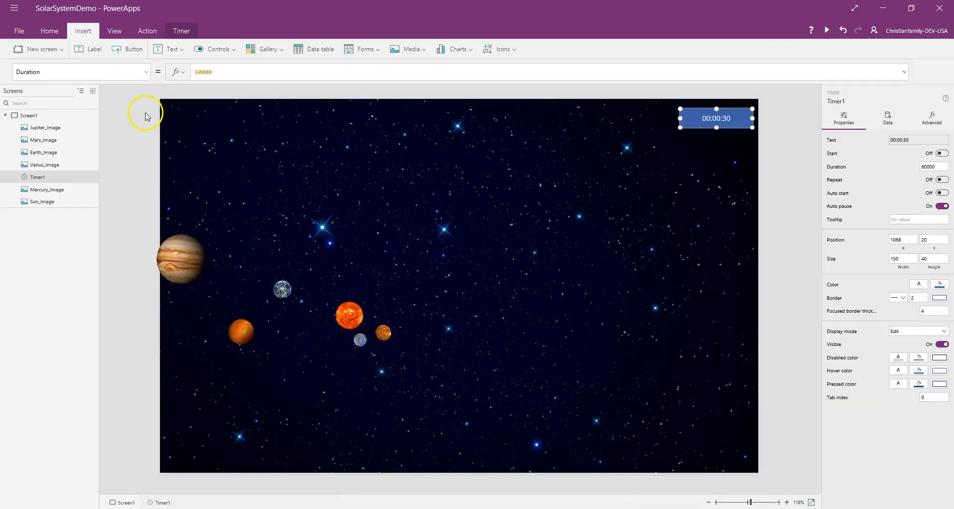
pyautogui.click(407, 49)
pyautogui.click(407, 66)
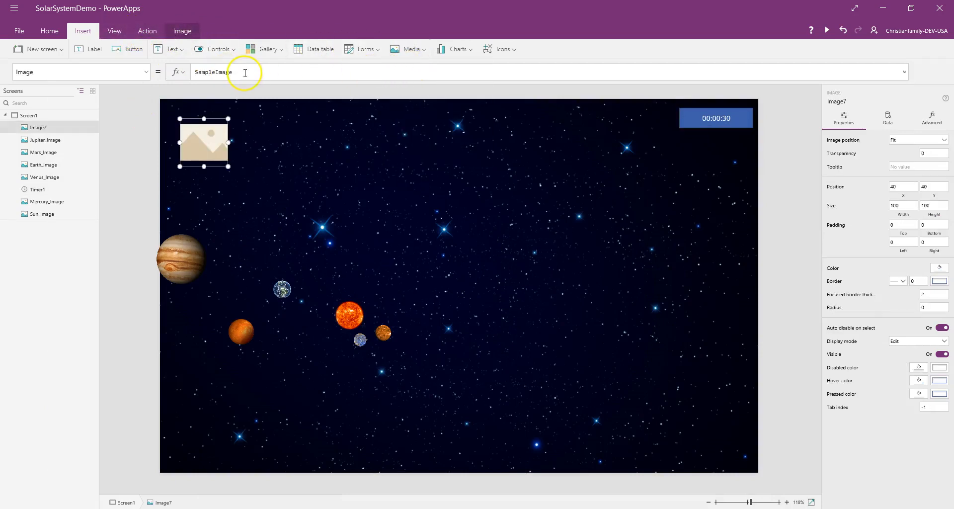
pyautogui.write('Sa')
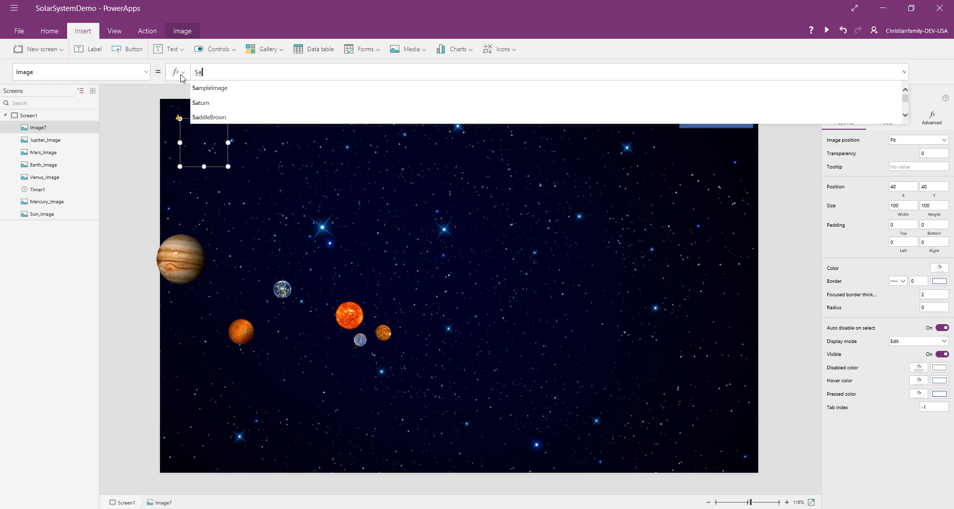
pyautogui.write('turn')
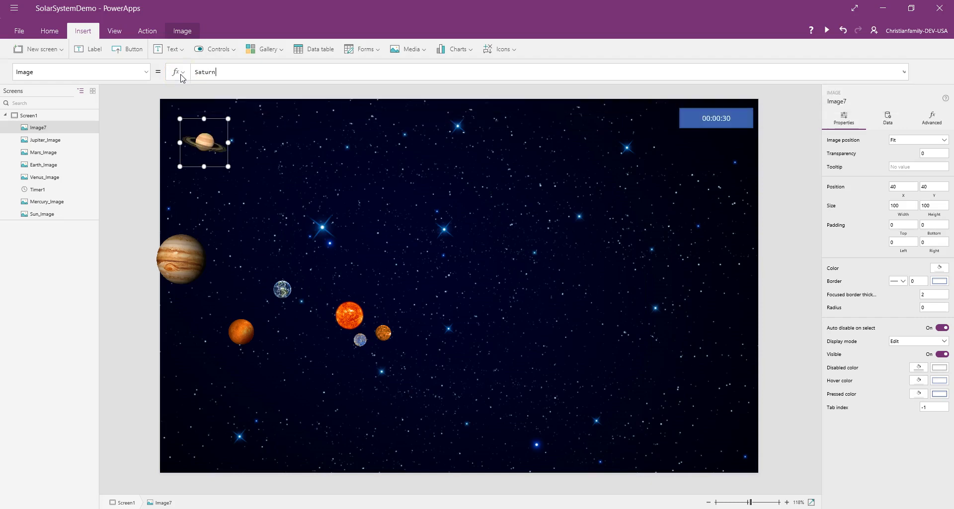
# - Rename the new Saturn image control Image7 as Saturn_Image
pyautogui.rightClick(84, 127)
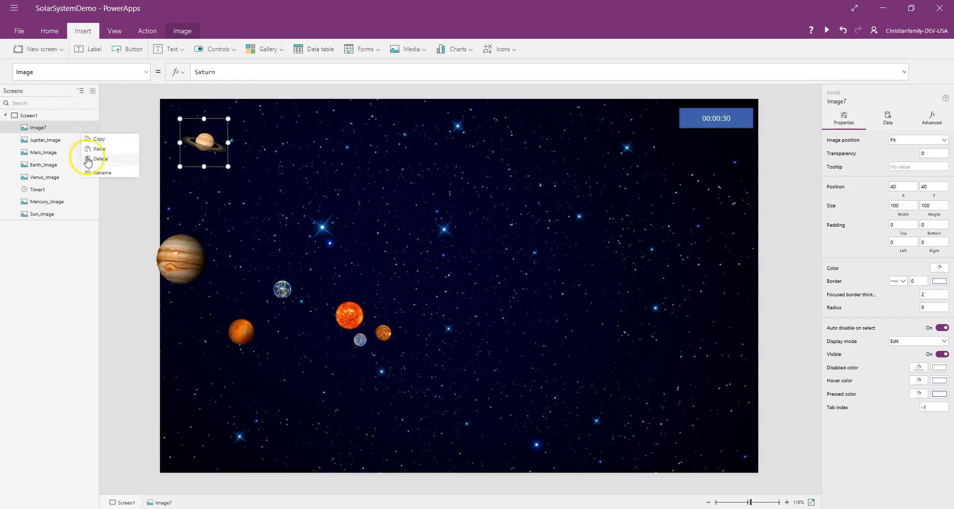
pyautogui.click(99, 172)
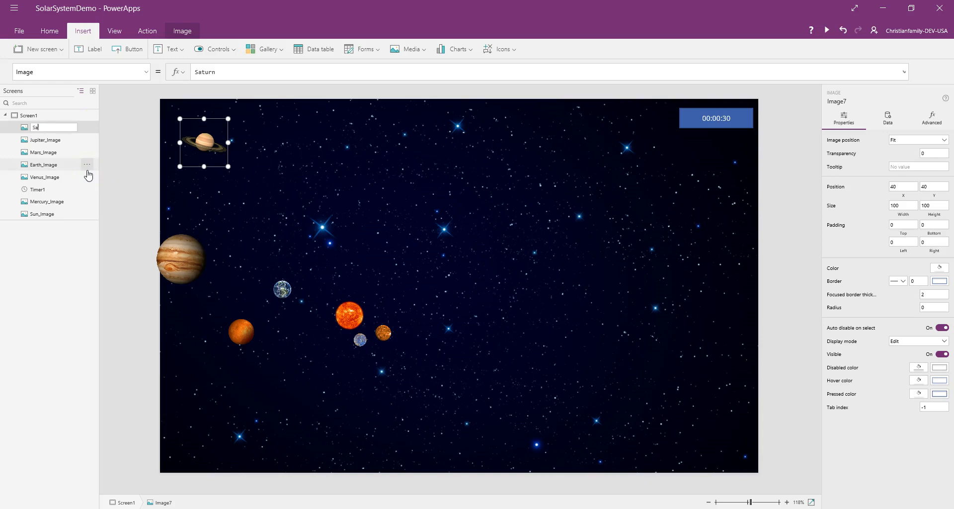
pyautogui.write('Saturn_Image')
pyautogui.press('Return')
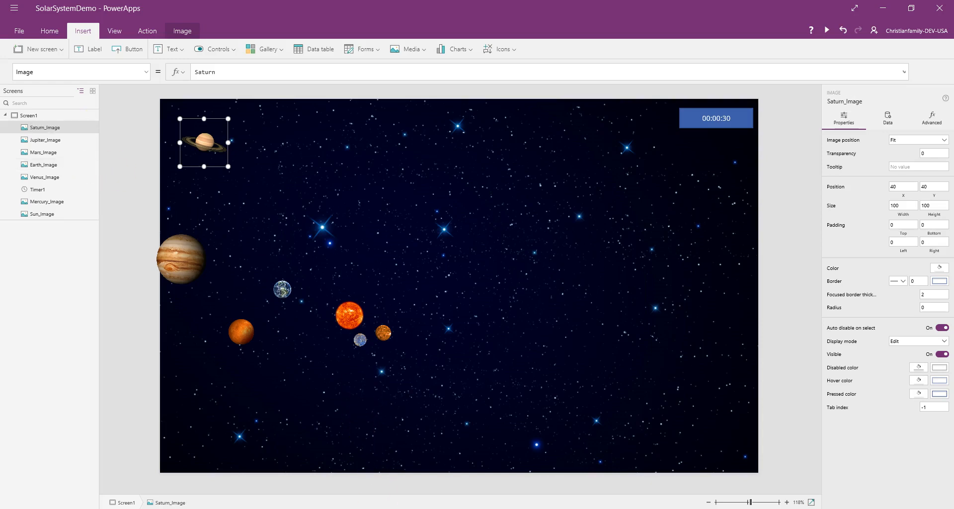
# - Check Saturn's size in Quick Notes and set Saturn_Image's size to 215 wide by 209 high
pyautogui.click(146, 72)
pyautogui.click(103, 222)
pyautogui.click(415, 507)
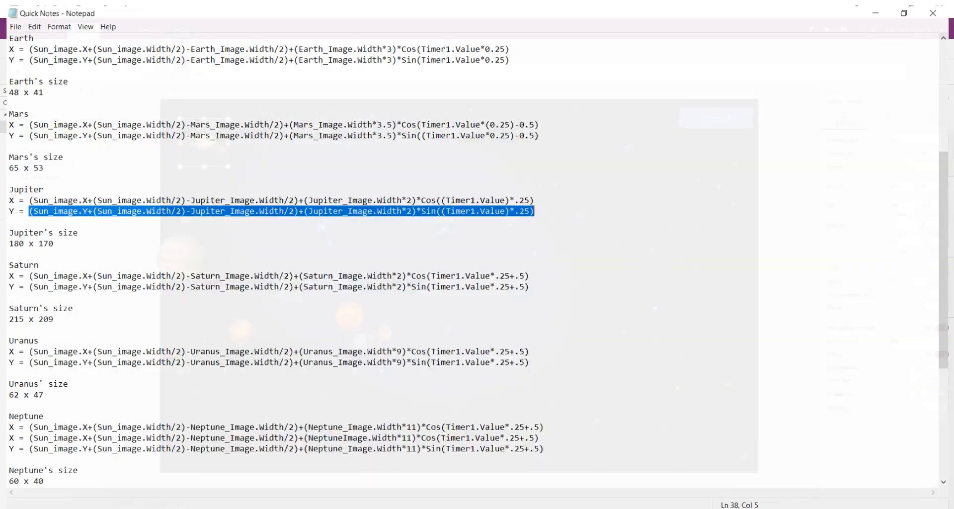
pyautogui.click(38, 314)
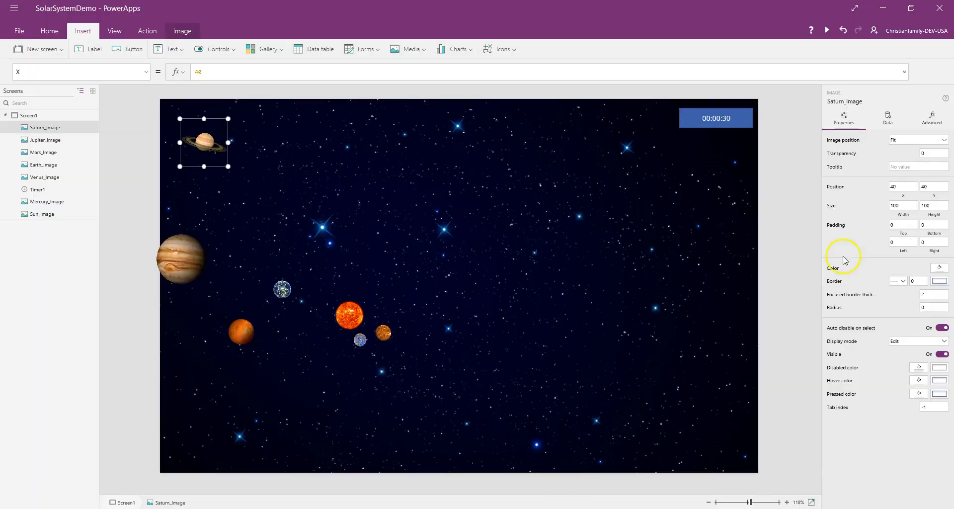
pyautogui.click(909, 208)
pyautogui.moveTo(909, 207); pyautogui.dragTo(861, 208)
pyautogui.moveTo(943, 210); pyautogui.dragTo(901, 202)
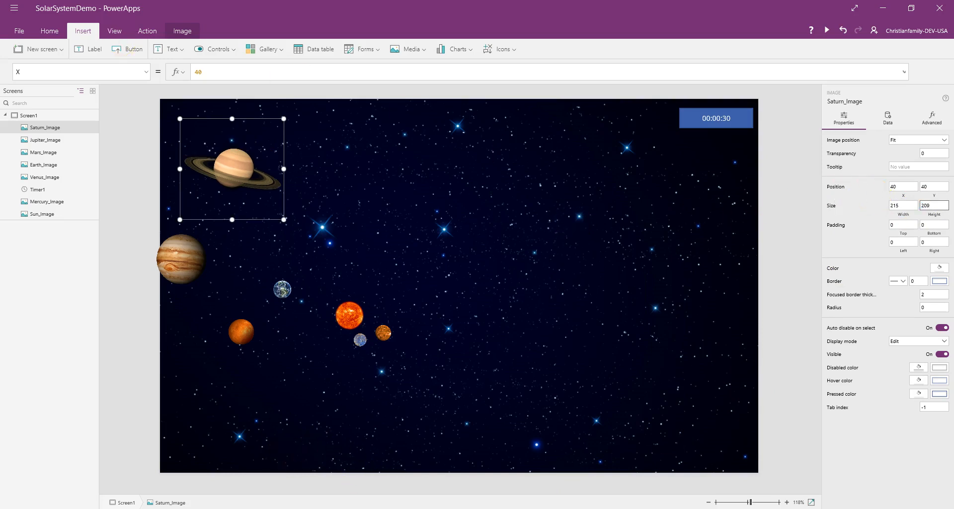
# - Set Saturn_Image's X property to the Quick Notes formula (Sun_image.X+(Sun_image.Width/2)-Saturn_Image.Width/2)+(Saturn_Image.Width*2)*Cos(Timer1.Value*.25+.5)
pyautogui.hotkey('alt', 'Tab')
pyautogui.click(114, 271)
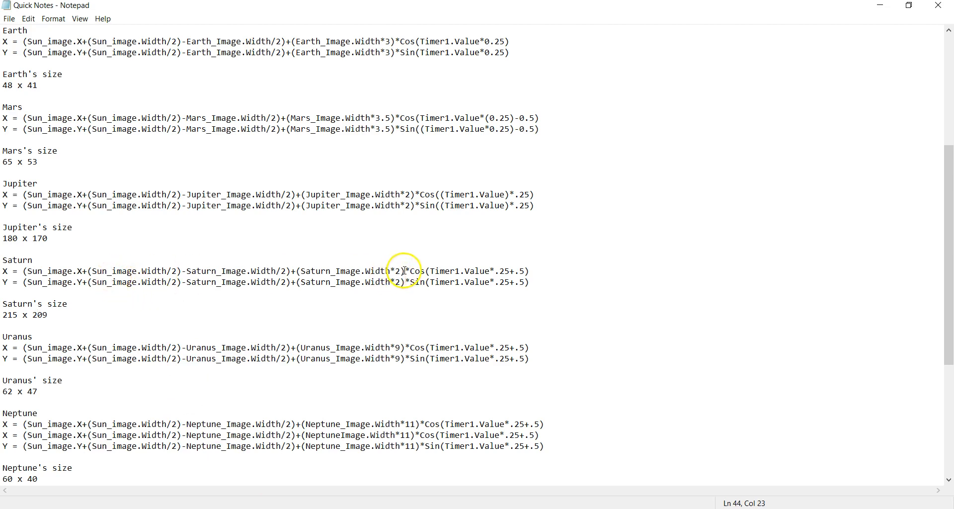
pyautogui.moveTo(544, 271); pyautogui.dragTo(24, 271)
pyautogui.hotkey('ctrl', 'c')
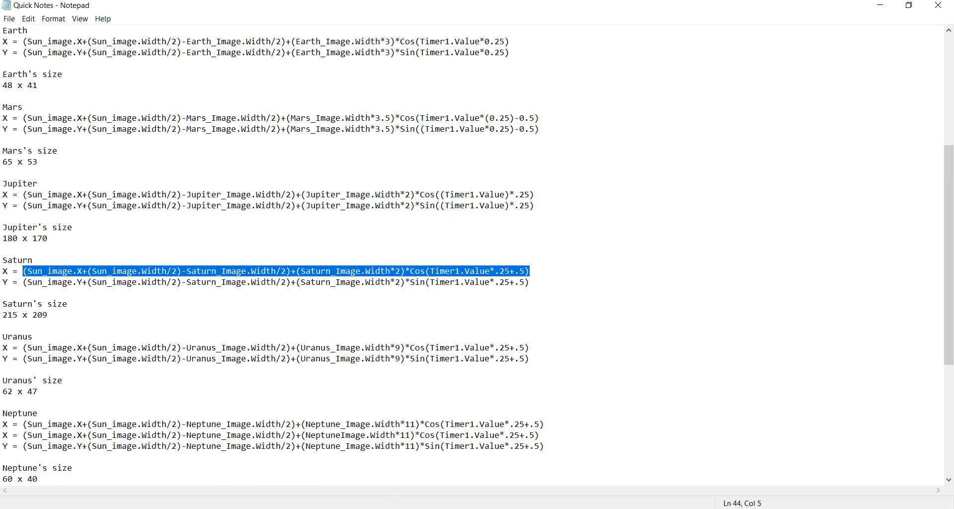
pyautogui.hotkey('alt', 'Tab')
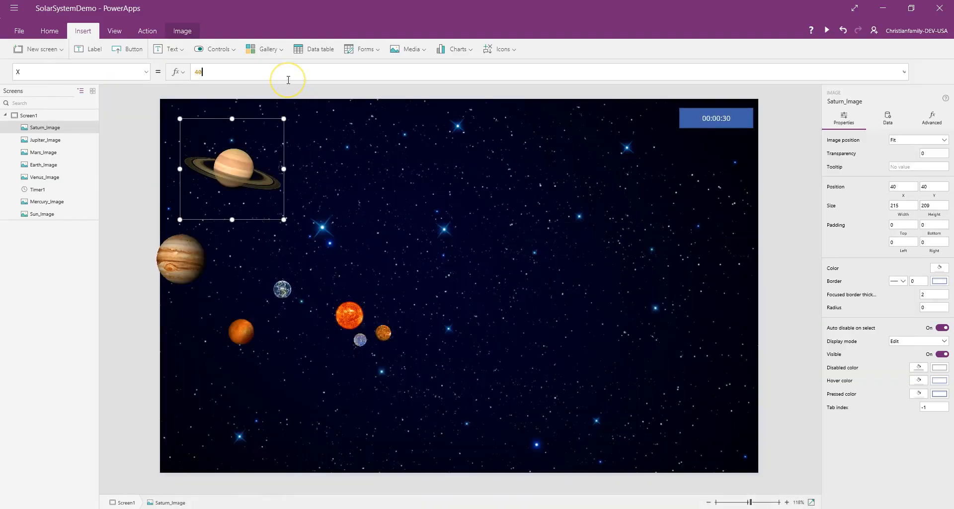
pyautogui.press('BackSpace')
pyautogui.press('BackSpace')
pyautogui.hotkey('ctrl', 'v')
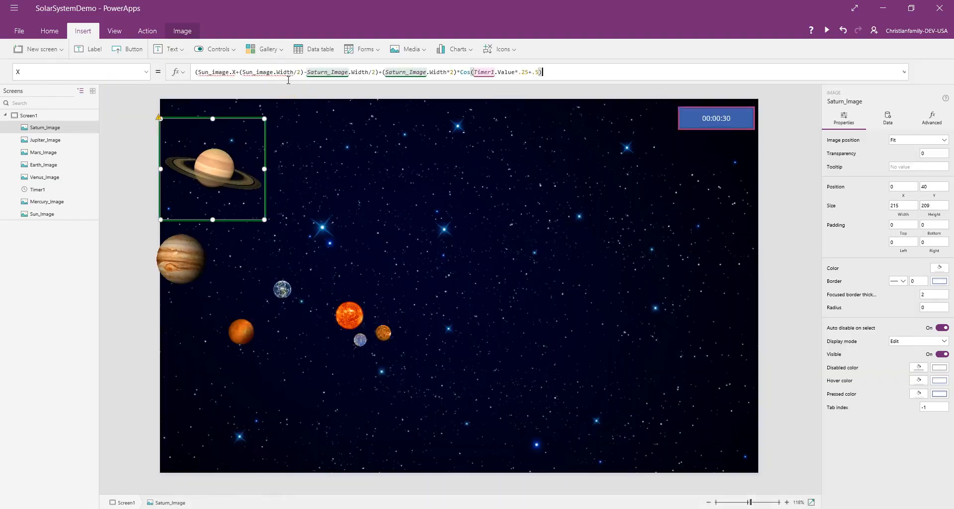
pyautogui.click(410, 207)
pyautogui.click(200, 171)
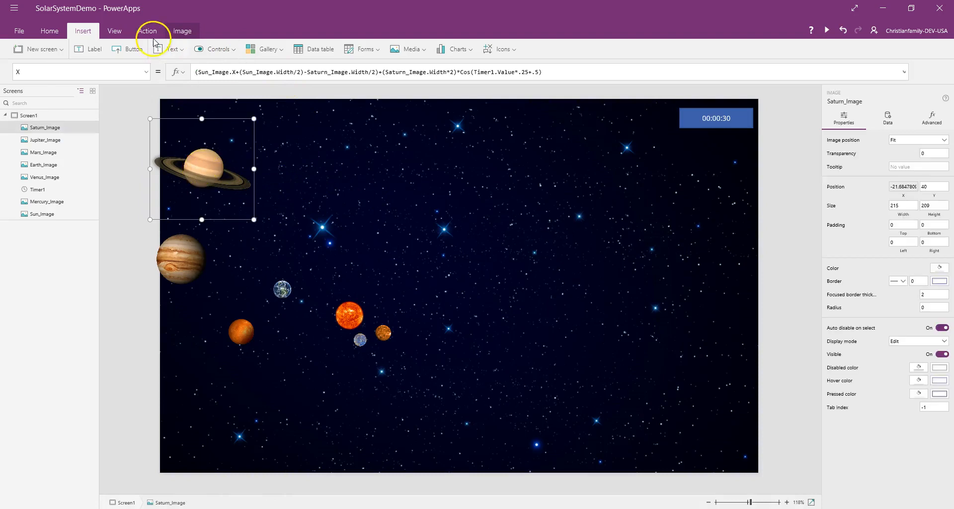
# - Set Saturn_Image's Y property to the Quick Notes formula (Sun_image.Y+(Sun_image.Width/2)-Saturn_Image.Width/2)+(Saturn_Image.Width*2)*Sin(Timer1.Value*.25+.5) and run Timer1 to test the orbit
pyautogui.click(144, 72)
pyautogui.click(98, 241)
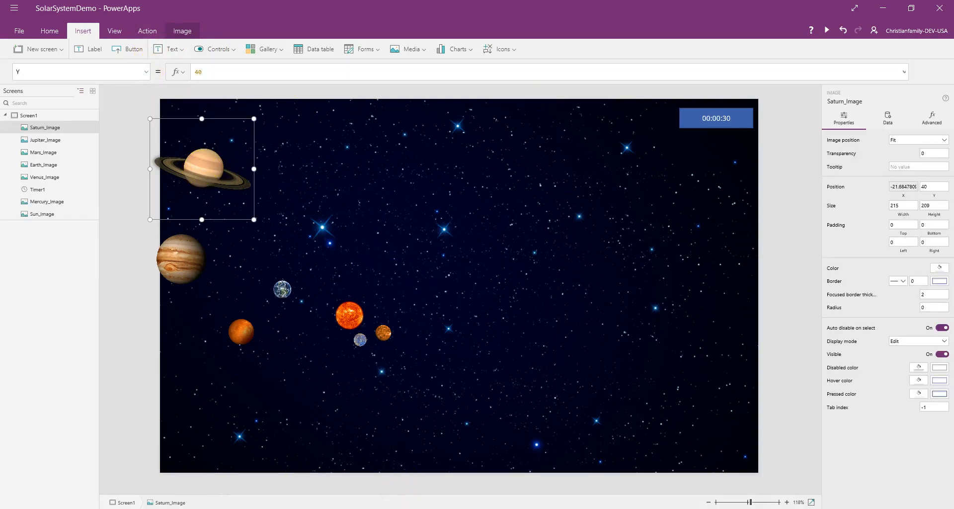
pyautogui.hotkey('alt', 'Tab')
pyautogui.moveTo(531, 283); pyautogui.dragTo(24, 282)
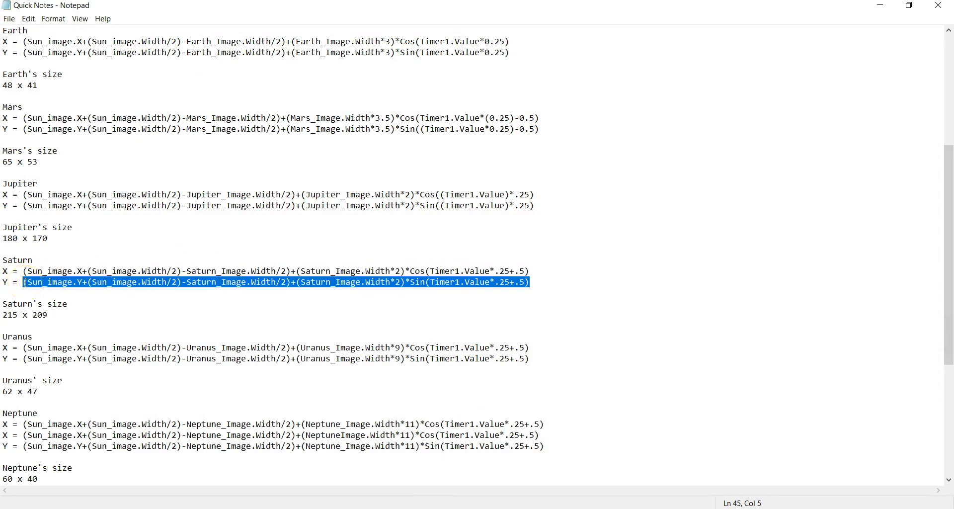
pyautogui.hotkey('alt', 'Tab')
pyautogui.click(240, 68)
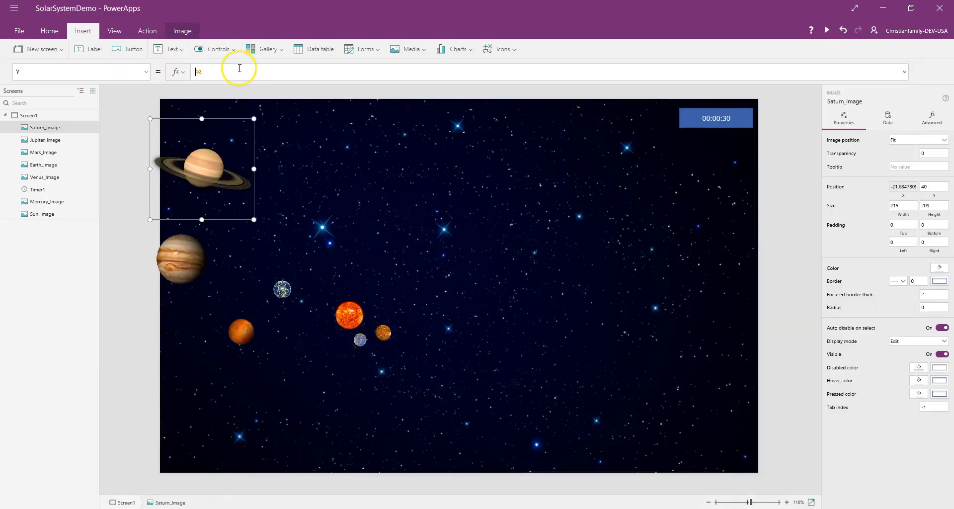
pyautogui.click(241, 69)
pyautogui.press('BackSpace')
pyautogui.press('BackSpace')
pyautogui.hotkey('ctrl', 'v')
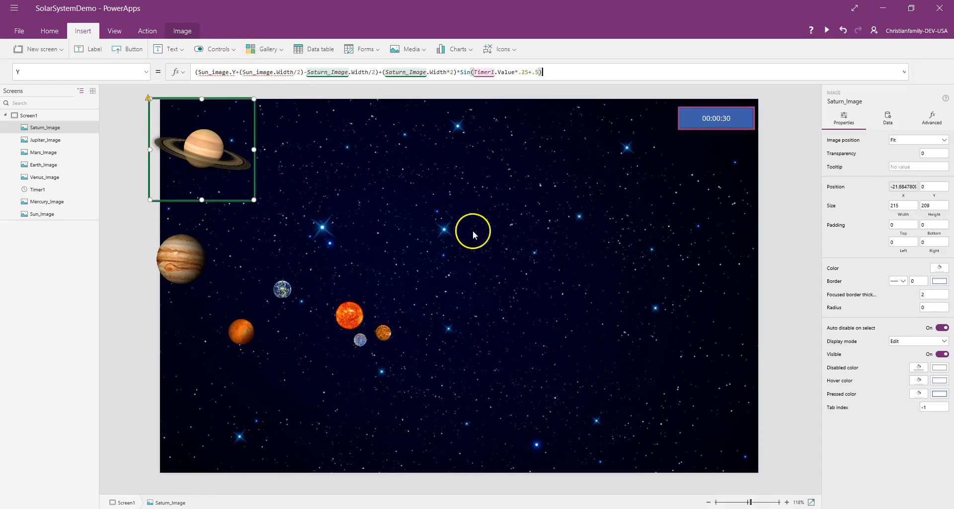
pyautogui.click(502, 266)
pyautogui.click(711, 118)
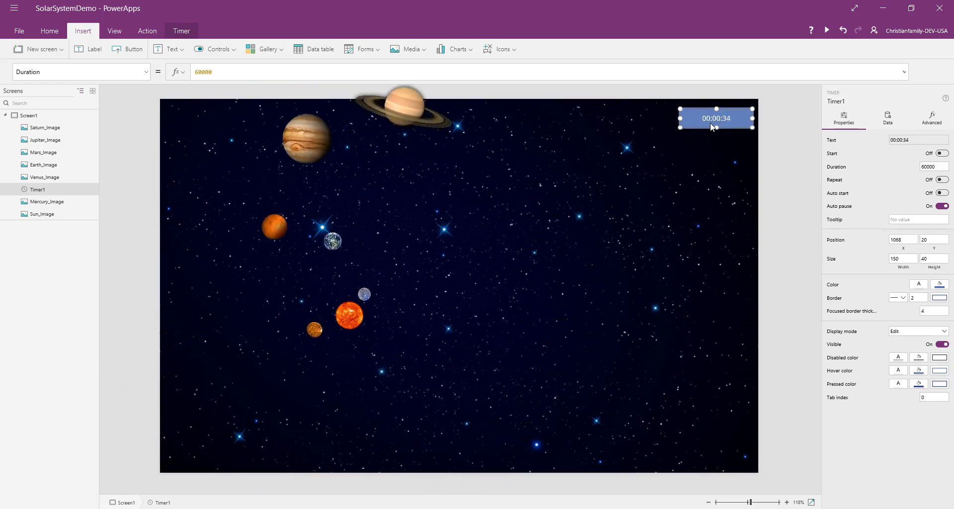
pyautogui.keyDown('alt'); pyautogui.click(711, 124); pyautogui.keyUp('alt')
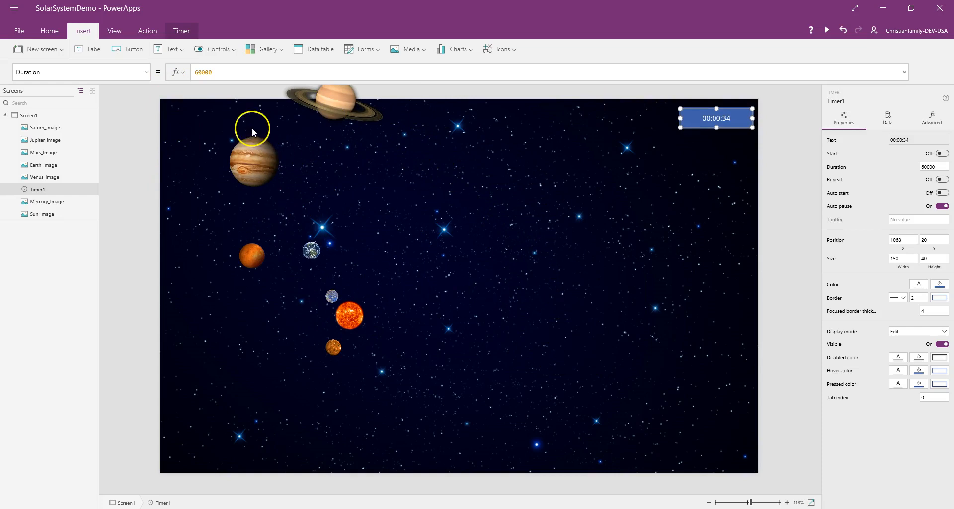
# - Insert another image control on Screen1 and set its Image property to Uranus
pyautogui.click(409, 52)
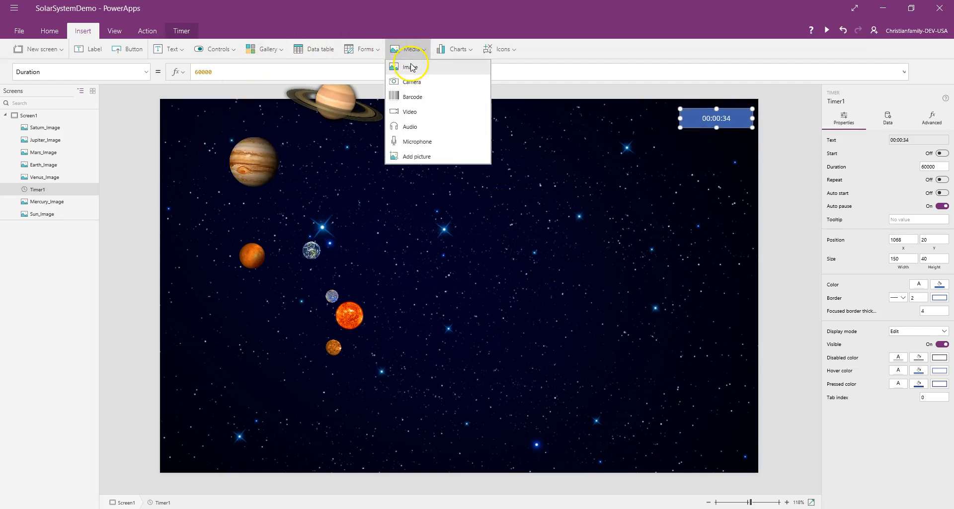
pyautogui.click(411, 68)
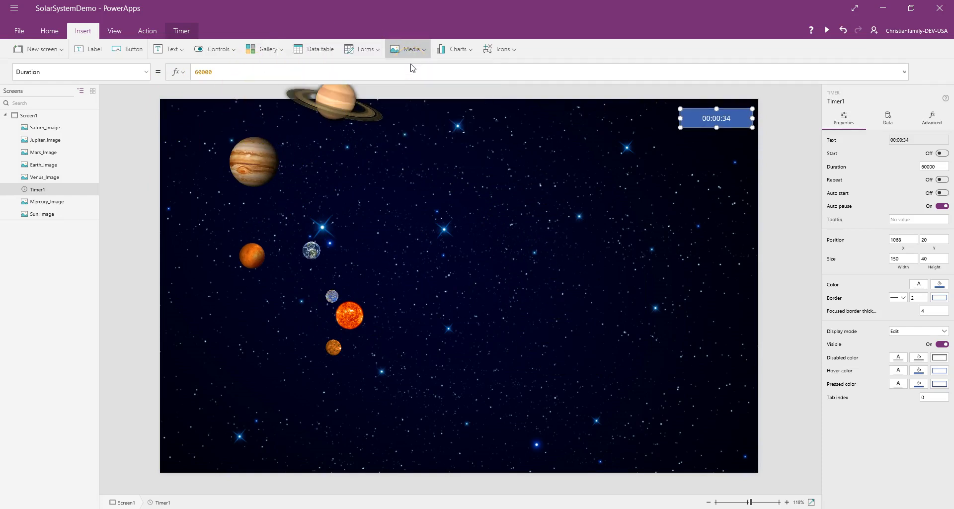
pyautogui.click(253, 70)
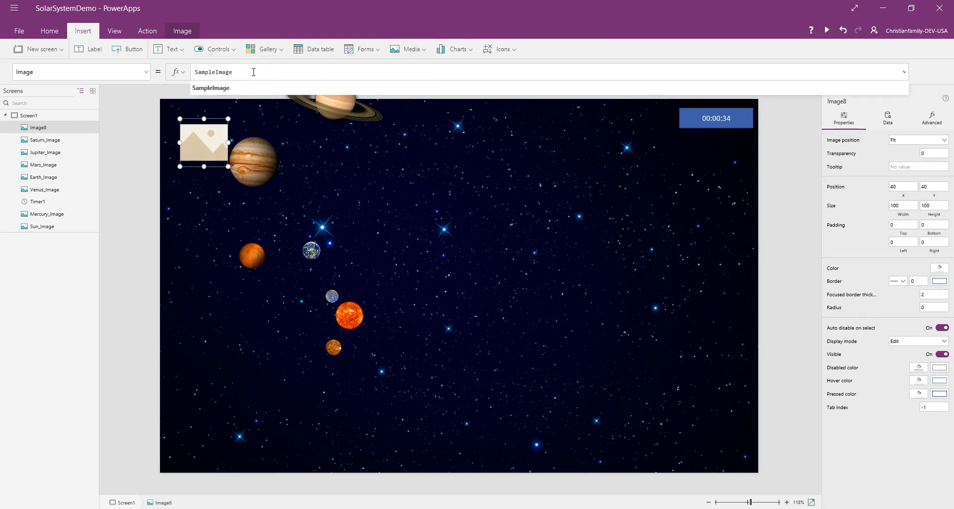
pyautogui.moveTo(254, 72); pyautogui.dragTo(180, 69)
pyautogui.write('Uranus')
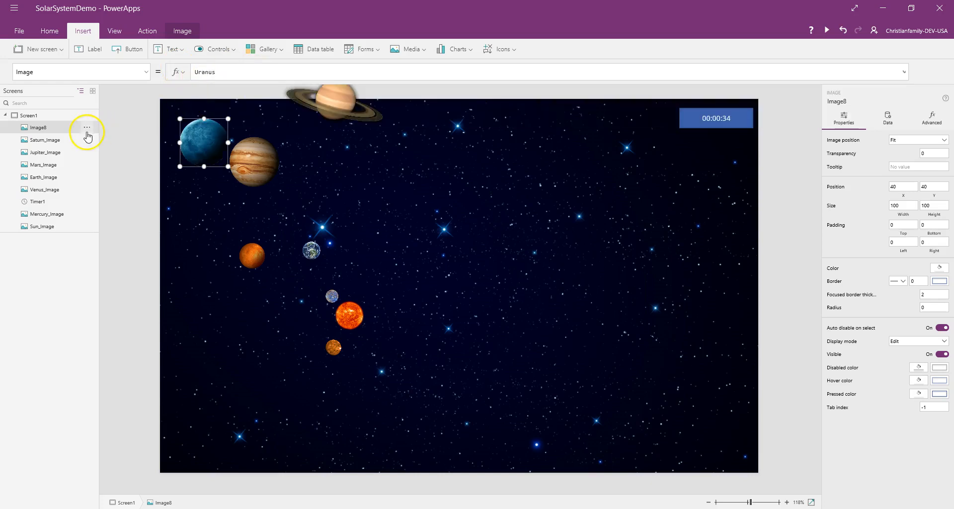
# - Rename the new Uranus image control Image8 as Uranus_Image
pyautogui.rightClick(85, 128)
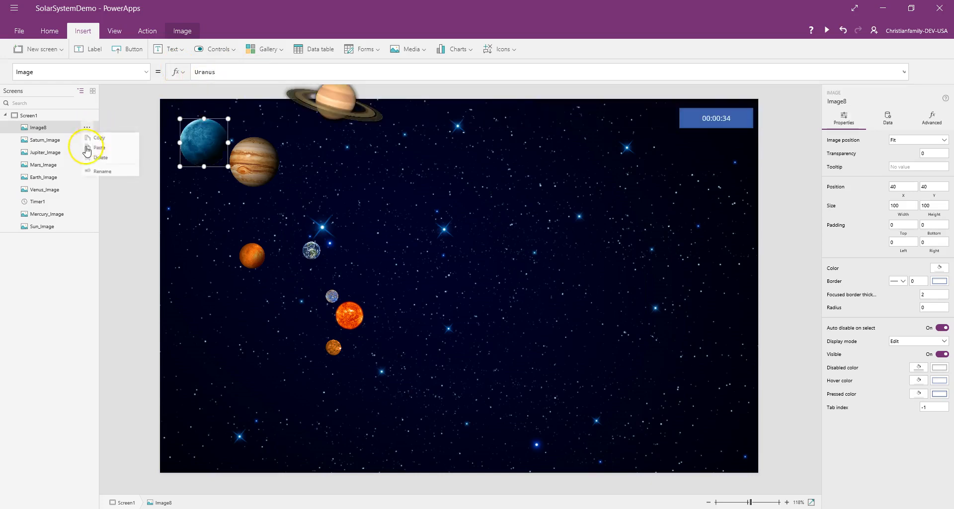
pyautogui.click(87, 176)
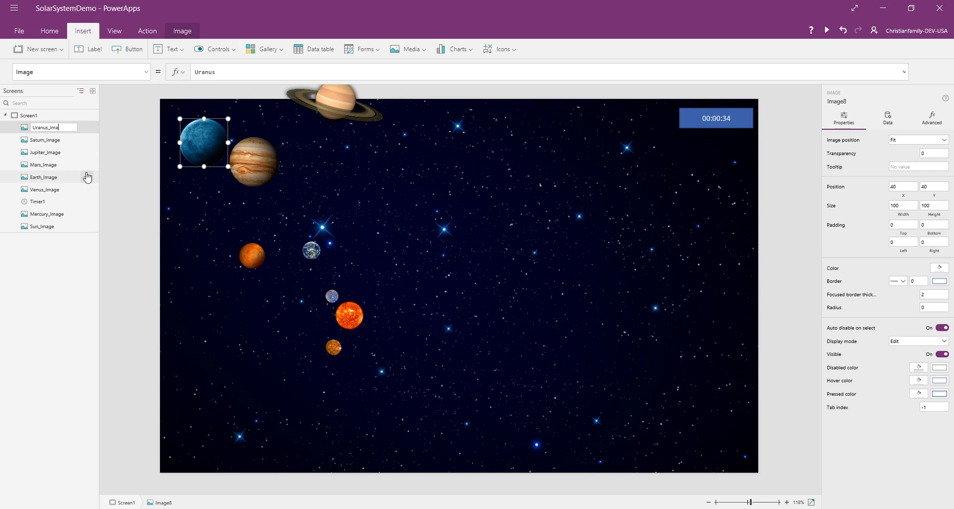
pyautogui.press('Return')
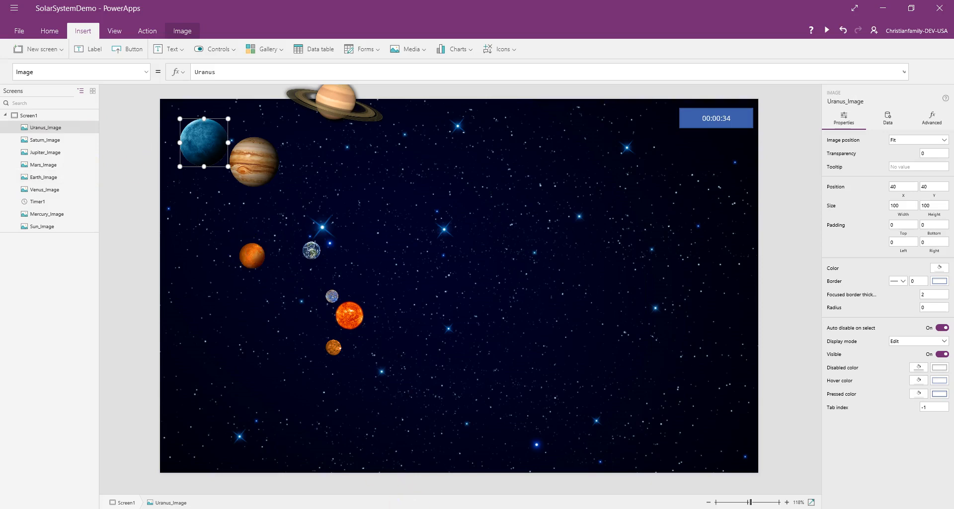
# - Check Uranus' size in Quick Notes and set Uranus_Image's size to 62 wide by 47 high
pyautogui.hotkey('alt', 'Tab')
pyautogui.click(201, 370)
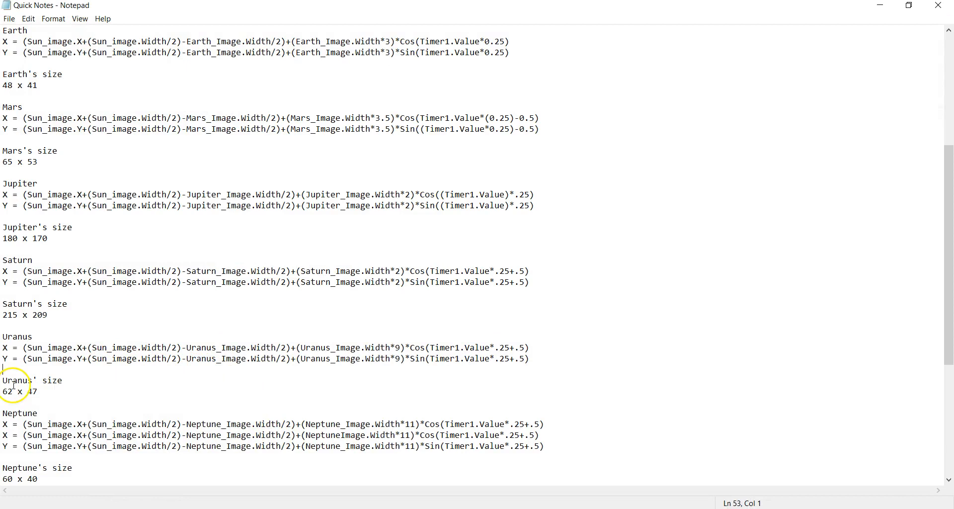
pyautogui.hotkey('alt', 'Tab')
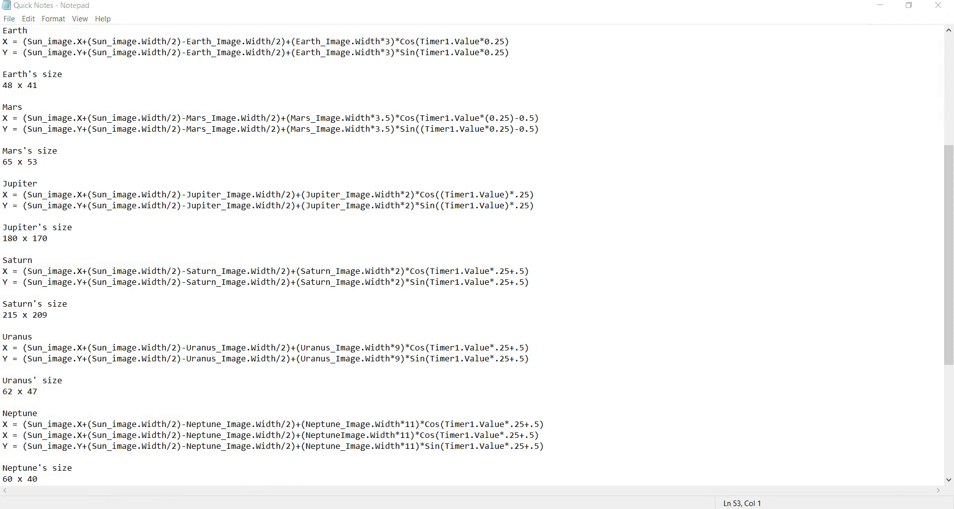
pyautogui.moveTo(905, 206); pyautogui.dragTo(888, 208)
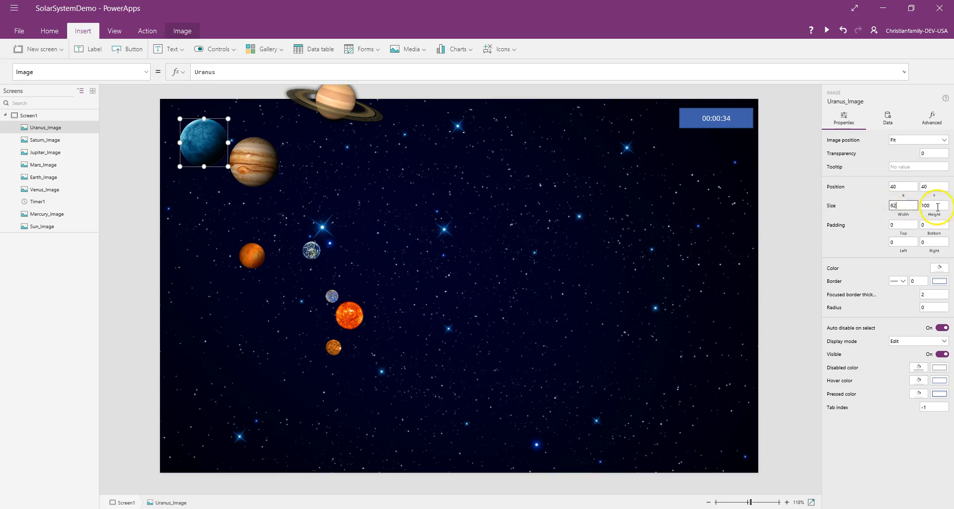
pyautogui.click(945, 209)
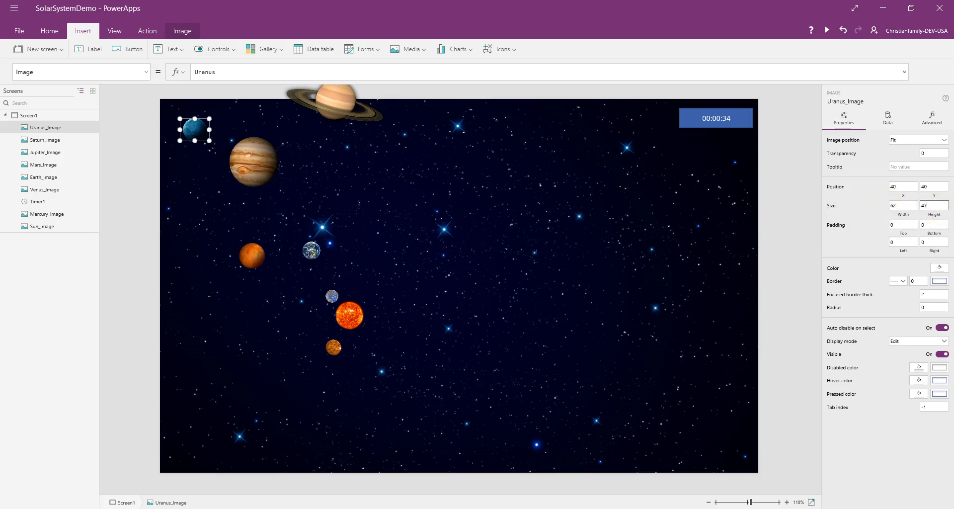
# - Set Uranus_Image's X property to the Quick Notes formula (Sun_image.X+(Sun_image.Width/2)-Uranus_Image.Width/2)+(Uranus_Image.Width*9)*Cos(Timer1.Value*.25+.5)
pyautogui.hotkey('alt', 'Tab')
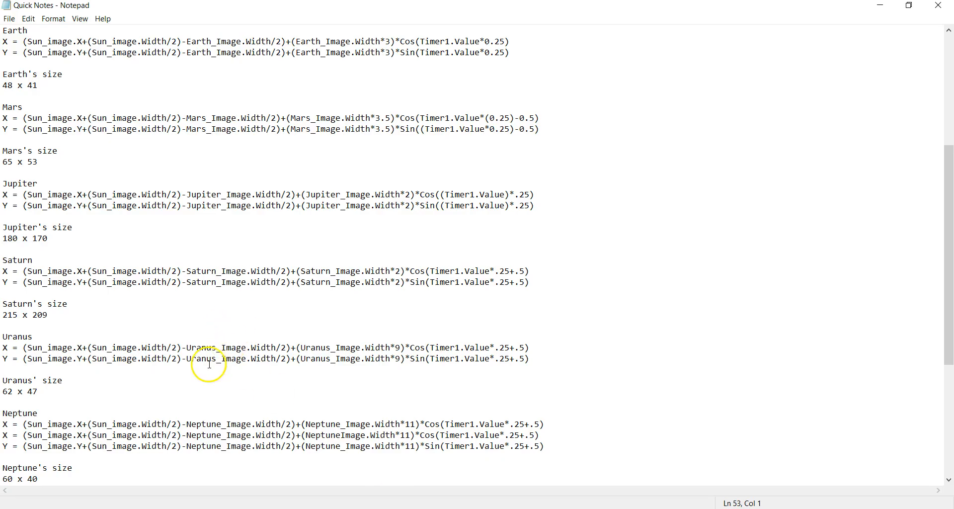
pyautogui.moveTo(529, 348); pyautogui.dragTo(22, 343)
pyautogui.hotkey('ctrl', 'c')
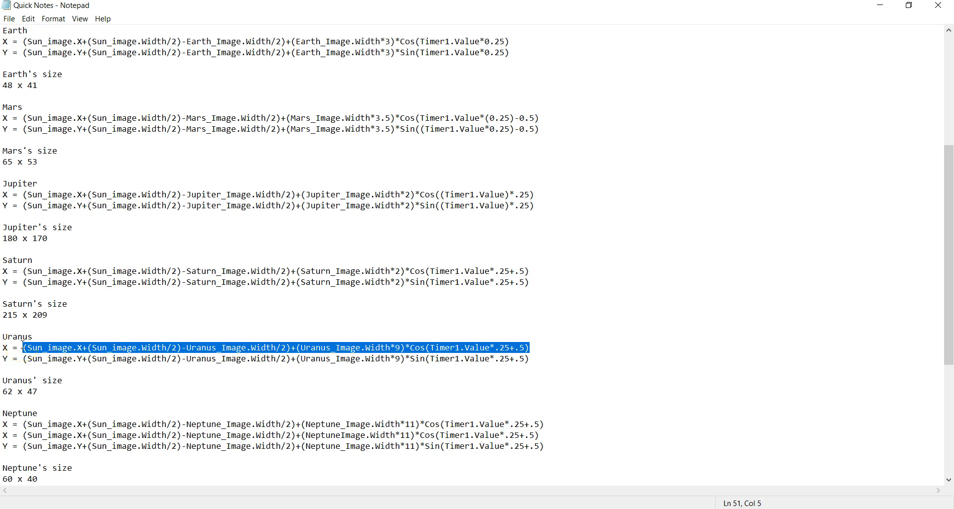
pyautogui.hotkey('alt', 'Tab')
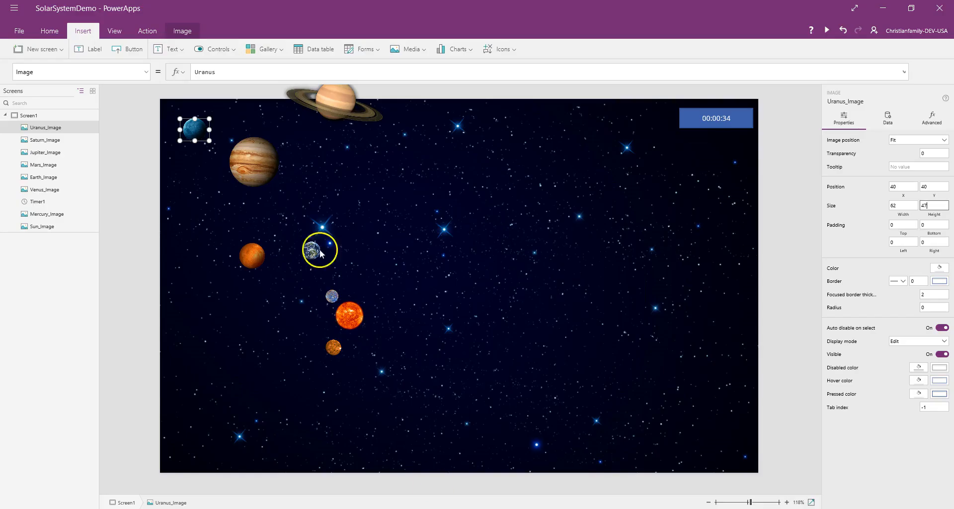
pyautogui.click(149, 75)
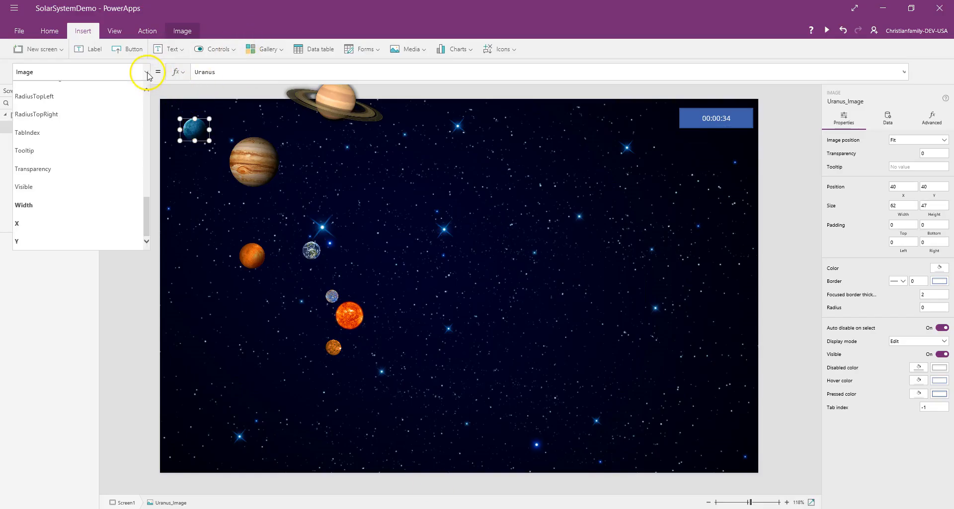
pyautogui.click(107, 217)
pyautogui.click(209, 99)
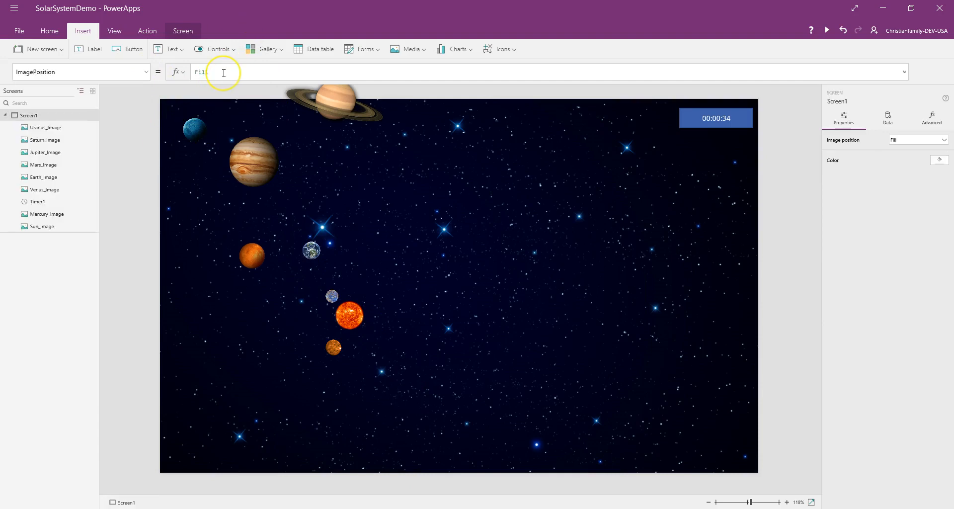
pyautogui.click(224, 72)
pyautogui.click(190, 132)
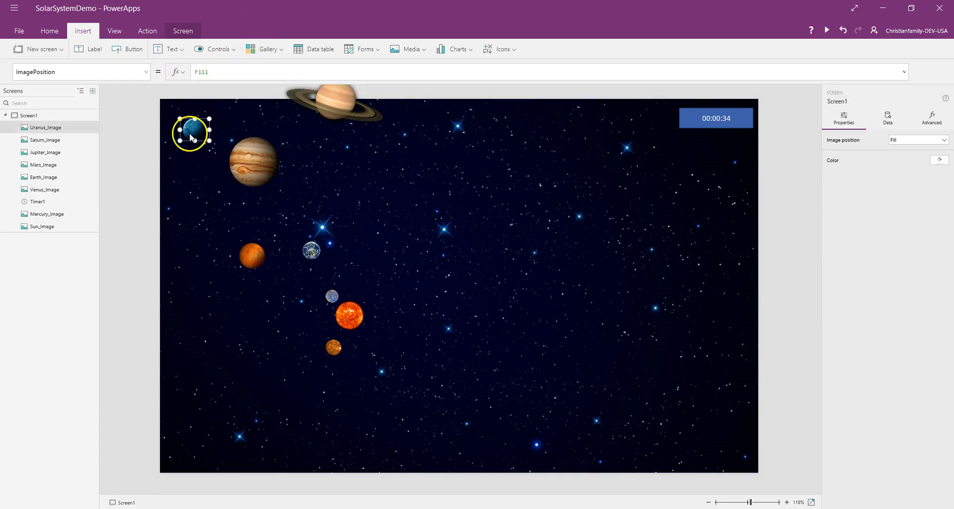
pyautogui.press('BackSpace')
pyautogui.press('BackSpace')
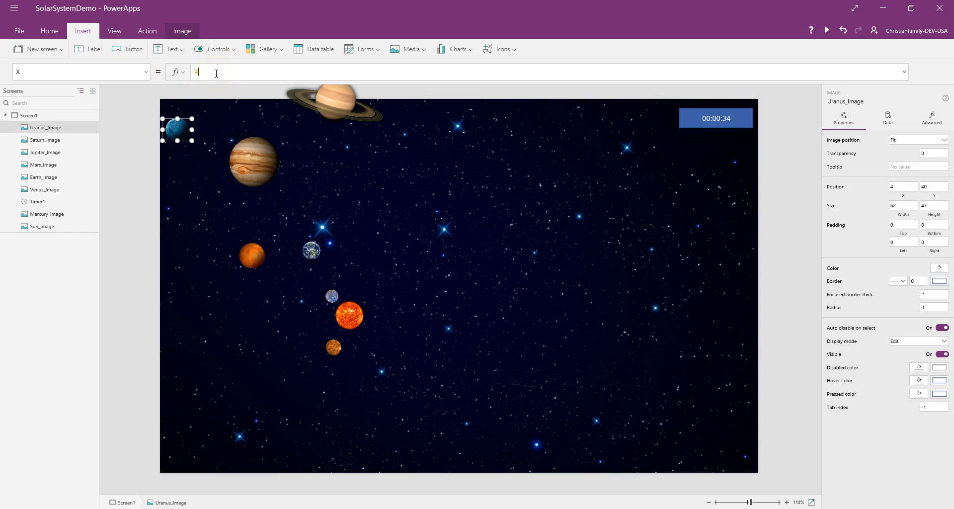
pyautogui.hotkey('ctrl', 'v')
pyautogui.click(326, 284)
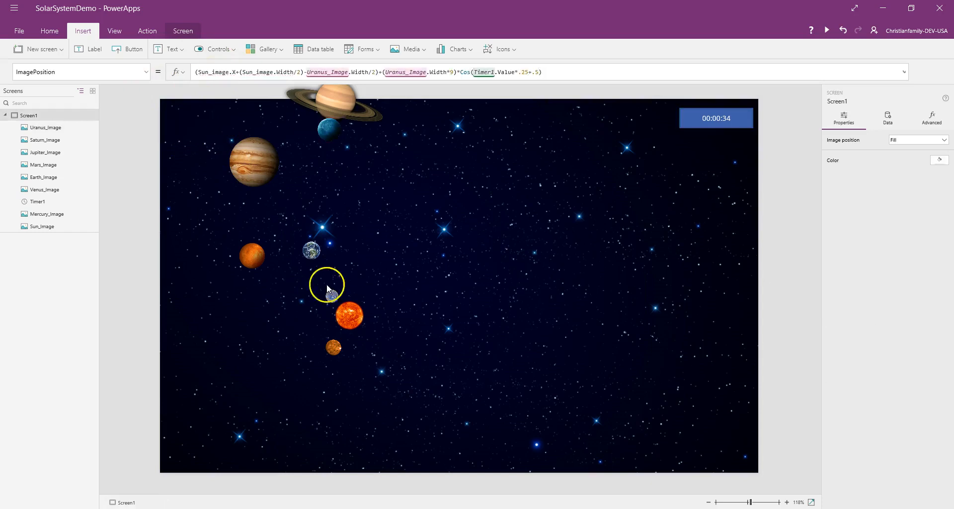
# - Set Uranus_Image's Y property to the Quick Notes formula (Sun_image.Y+(Sun_image.Width/2)-Uranus_Image.Width/2)+(Uranus_Image.Width*9)*Sin(Timer1.Value*.25+.5) and run Timer1 to test the orbit
pyautogui.click(323, 125)
pyautogui.click(368, 508)
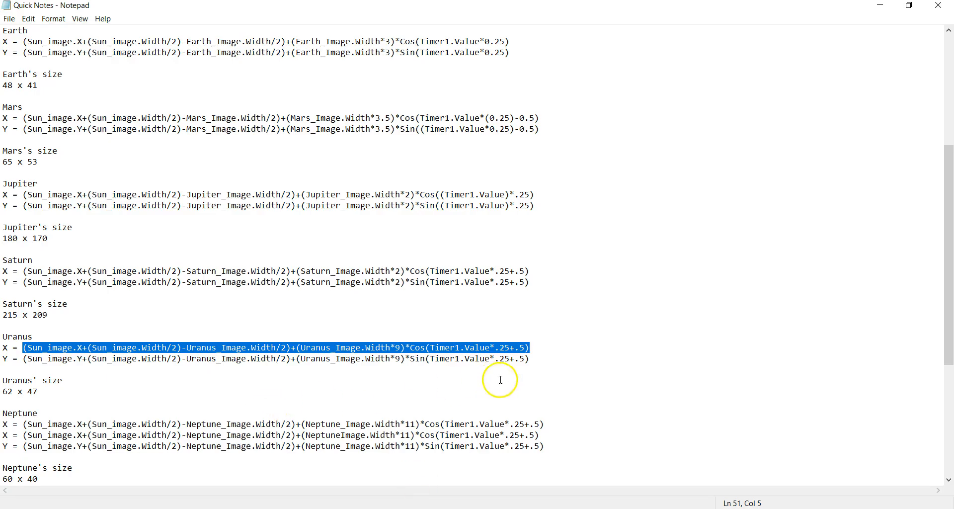
pyautogui.click(519, 373)
pyautogui.moveTo(532, 362); pyautogui.dragTo(24, 359)
pyautogui.hotkey('ctrl', 'c')
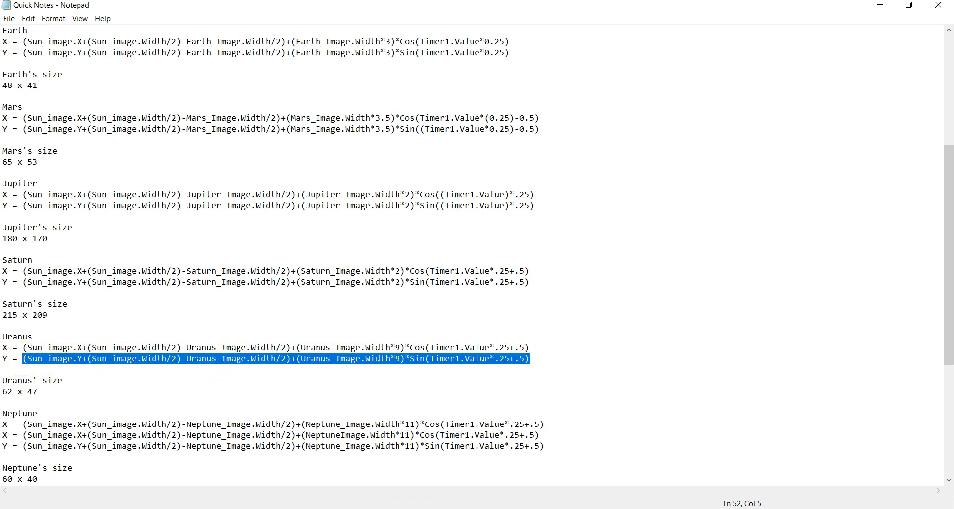
pyautogui.hotkey('alt', 'Tab')
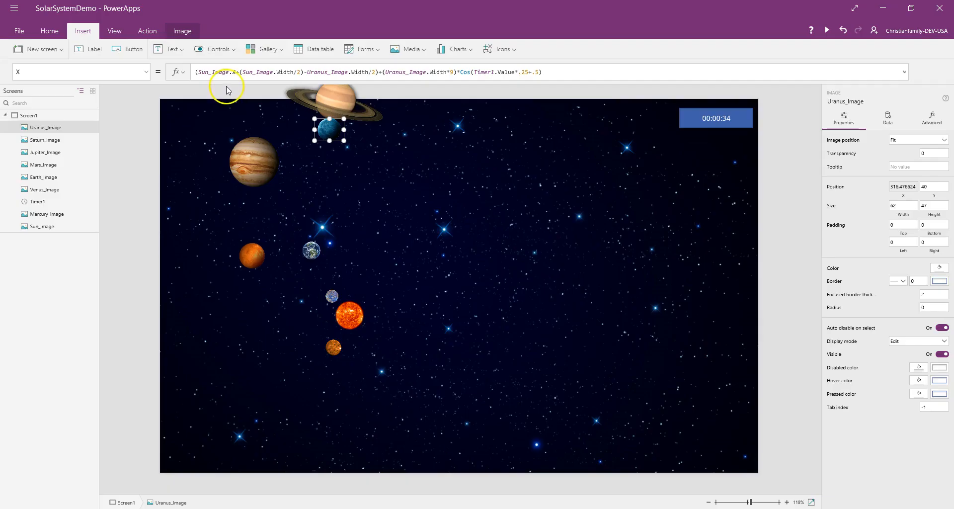
pyautogui.click(140, 72)
pyautogui.click(94, 241)
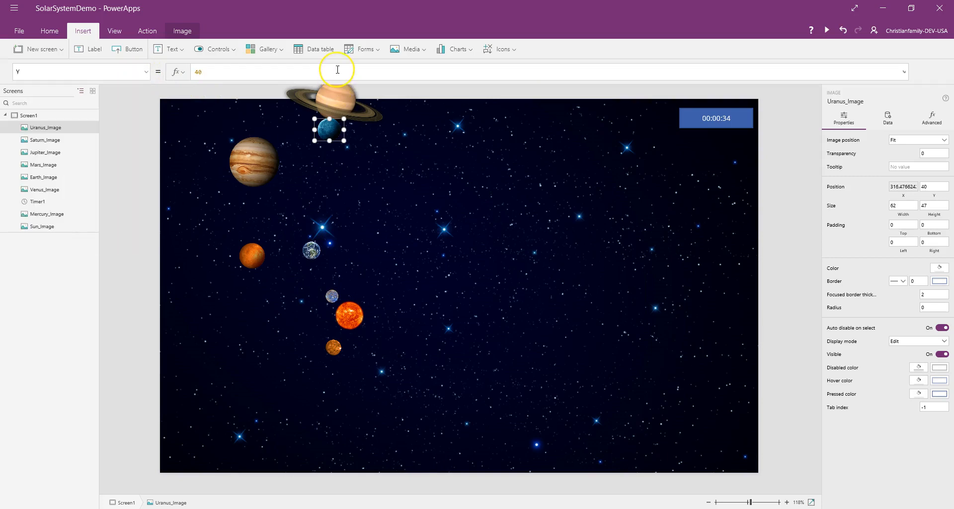
pyautogui.press('BackSpace')
pyautogui.press('BackSpace')
pyautogui.hotkey('ctrl', 'v')
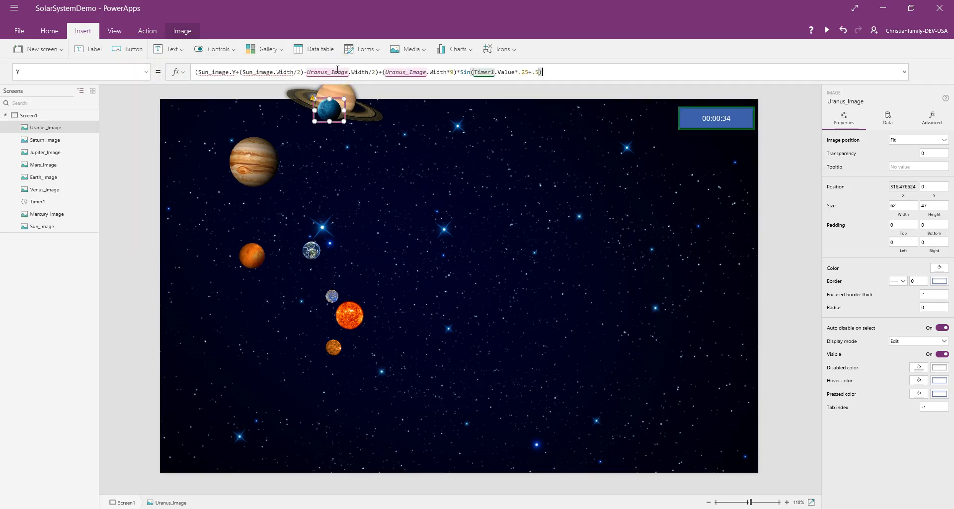
pyautogui.click(508, 175)
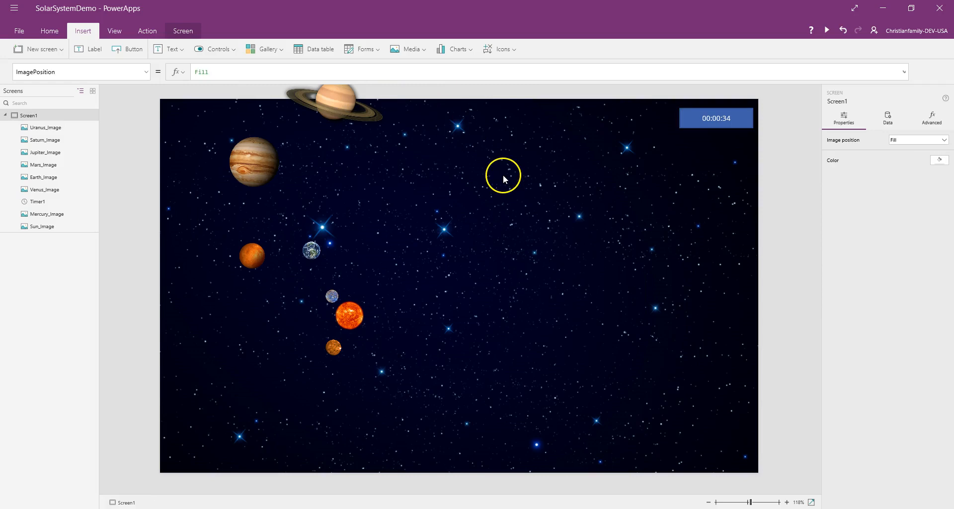
pyautogui.click(721, 126)
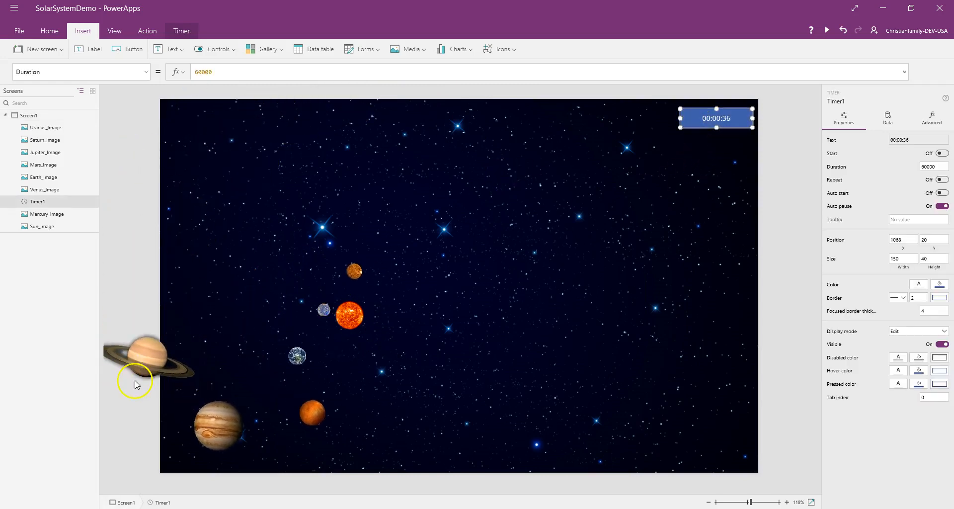
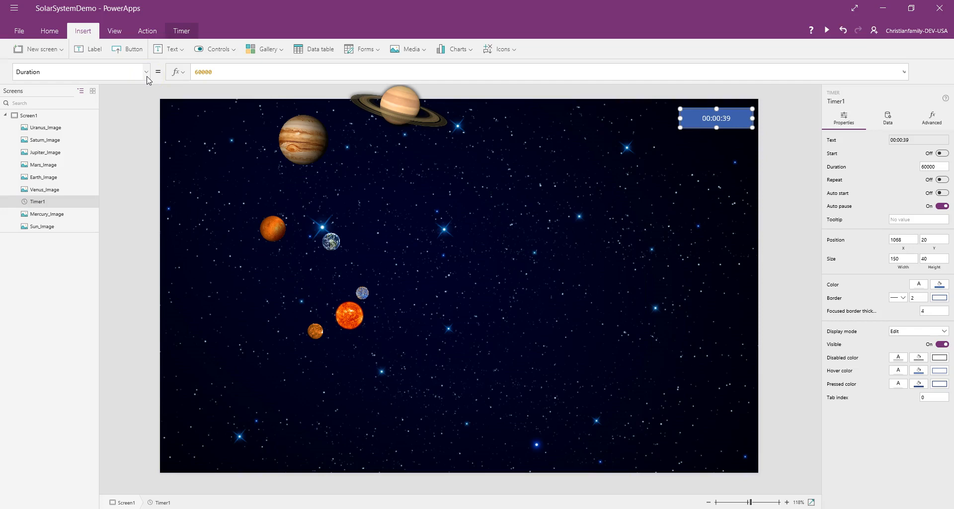
# - Insert another image control on Screen1 and set its Image property to Neptune
pyautogui.click(415, 48)
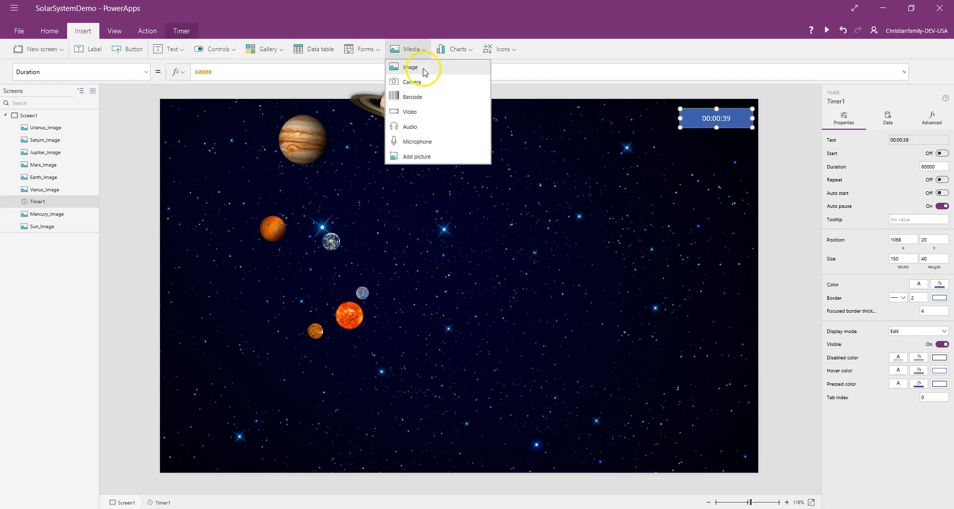
pyautogui.click(411, 67)
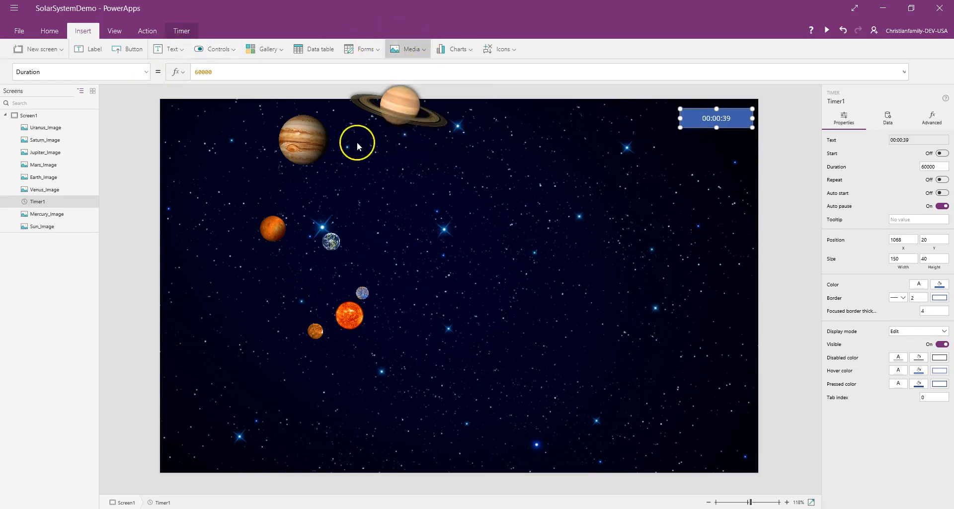
pyautogui.tripleClick(255, 72)
pyautogui.write('Ne')
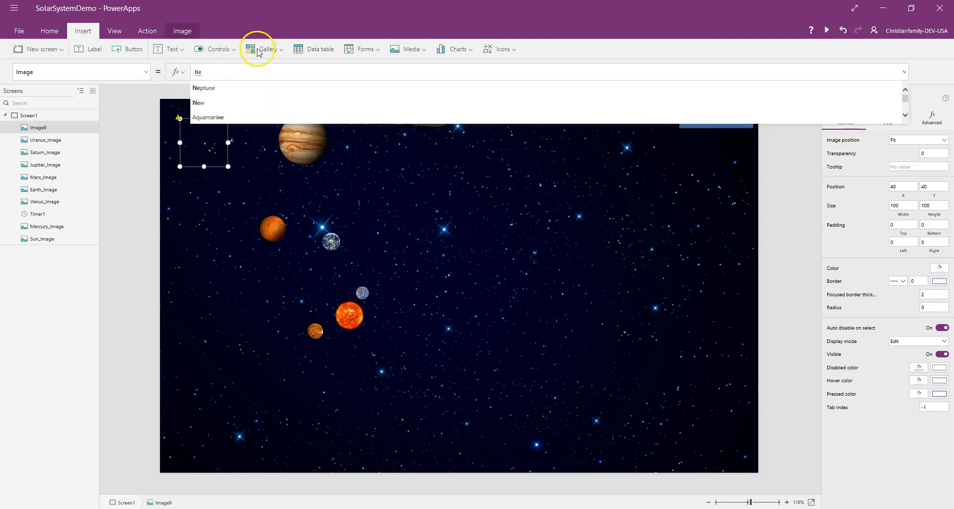
pyautogui.click(224, 88)
# - Check Neptune's size in Quick Notes and set the Neptune image's size to 60 wide by 40 high
pyautogui.hotkey('alt', 'Tab')
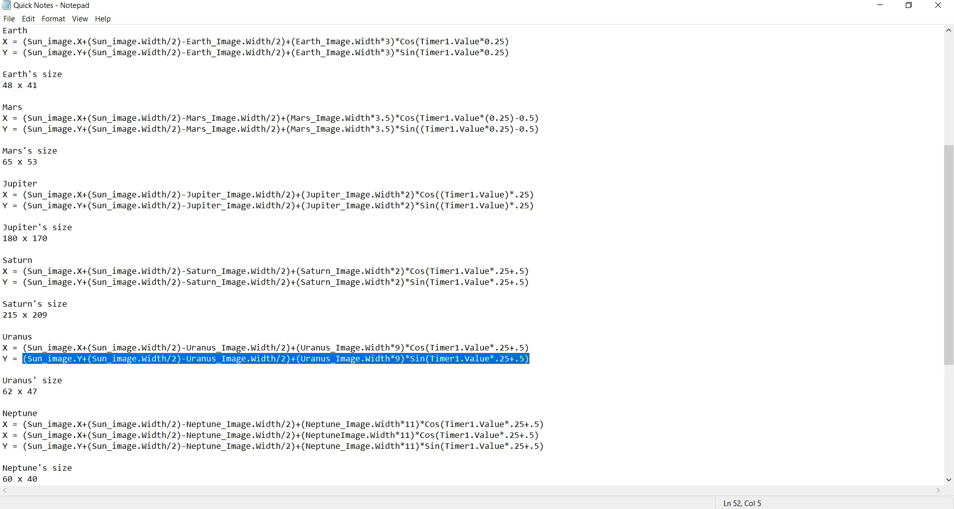
pyautogui.scroll(-2, 205, 403)
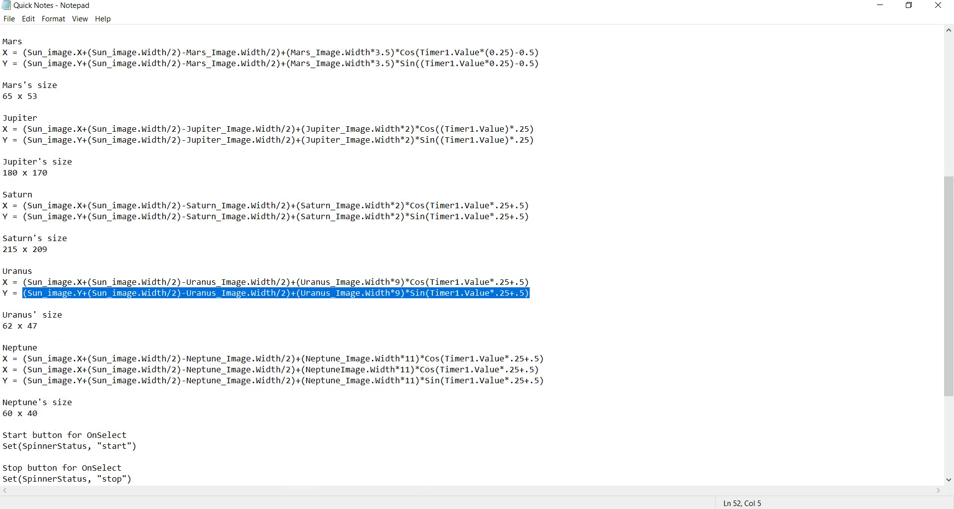
pyautogui.hotkey('alt', 'Tab')
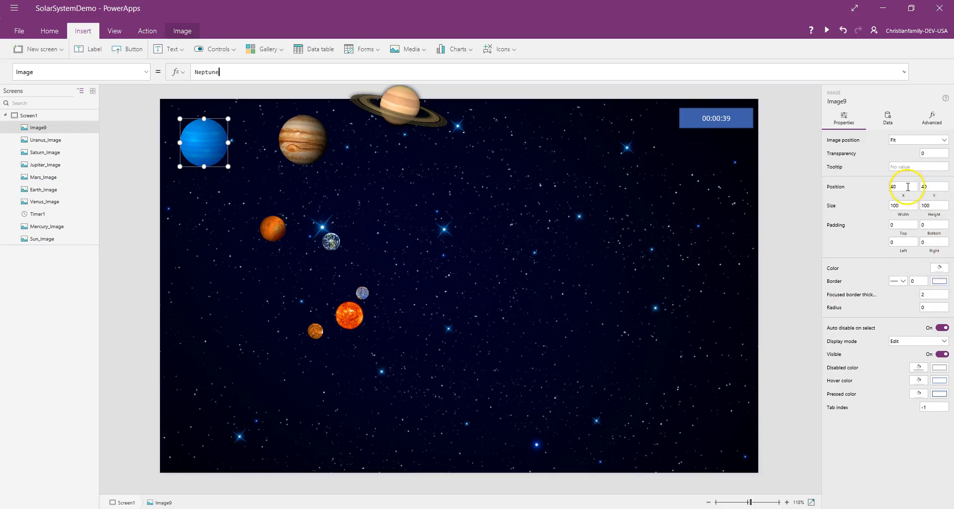
pyautogui.moveTo(908, 205); pyautogui.dragTo(882, 207)
pyautogui.write('60')
pyautogui.click(933, 205)
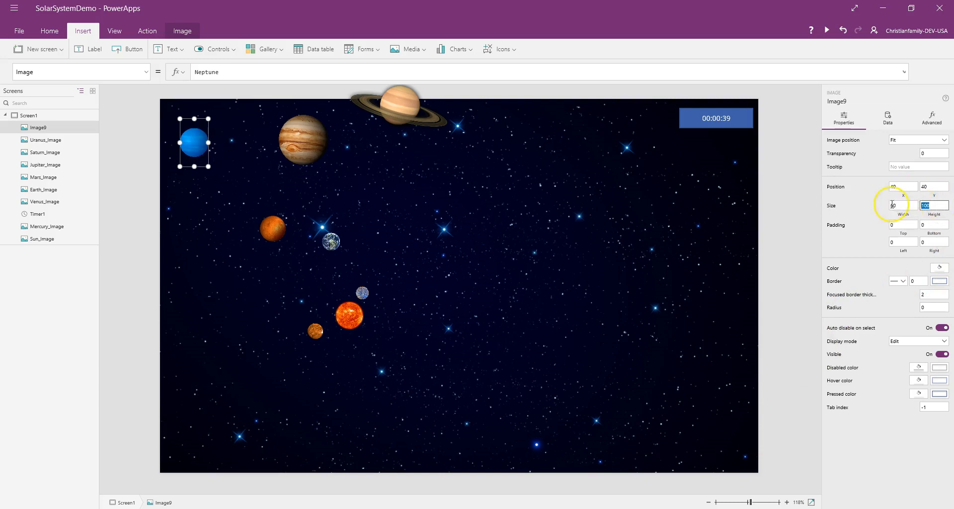
pyautogui.click(799, 225)
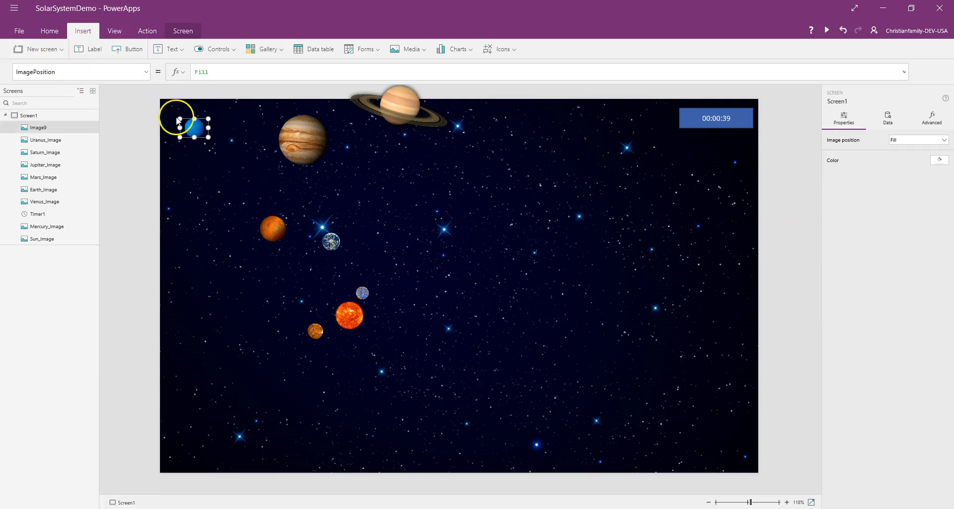
# - Set the Neptune image's X property to the Quick Notes formula (Sun_image.X+(Sun_image.Width/2)-Neptune_Image.Width/2)+(Neptune_Image.Width*11)*Cos(Timer1.Value*.25+.5)
pyautogui.click(179, 121)
pyautogui.click(145, 72)
pyautogui.click(94, 233)
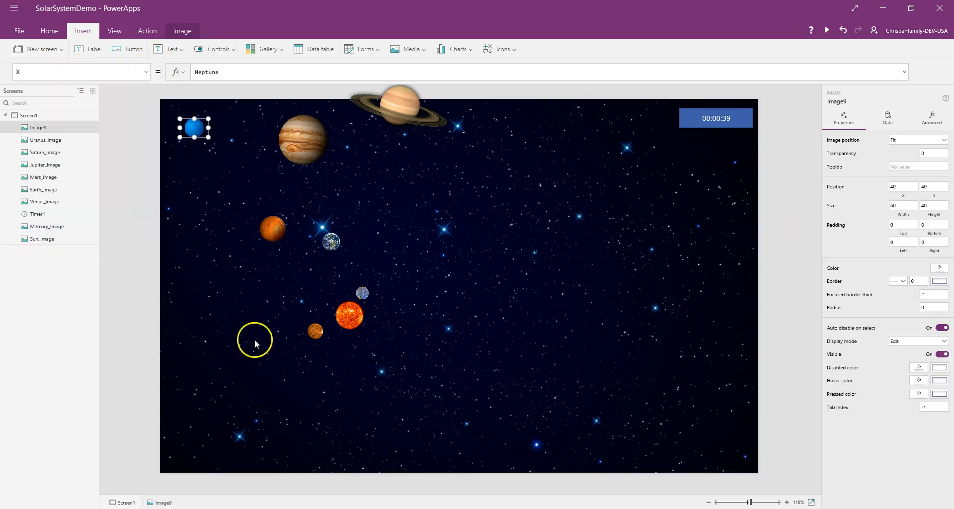
pyautogui.hotkey('alt', 'Tab')
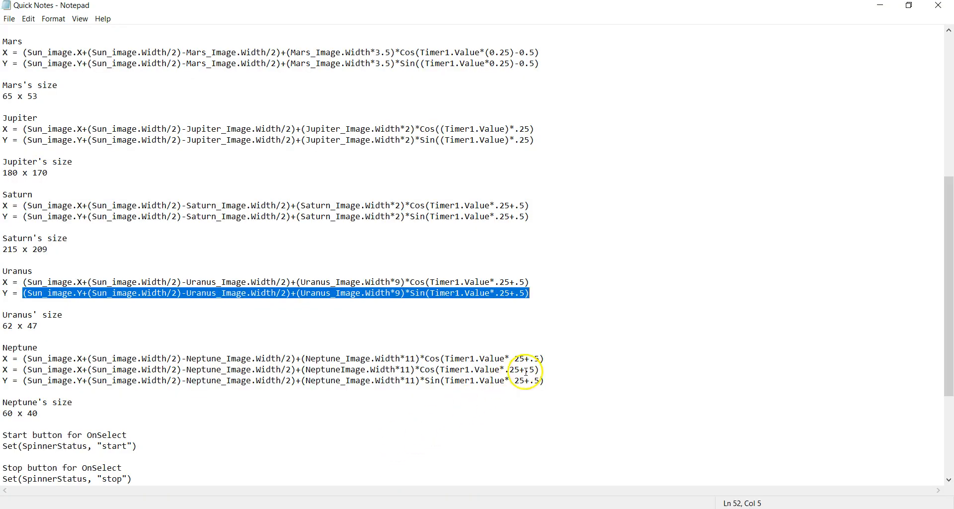
pyautogui.moveTo(545, 358); pyautogui.dragTo(24, 358)
pyautogui.hotkey('ctrl', 'c')
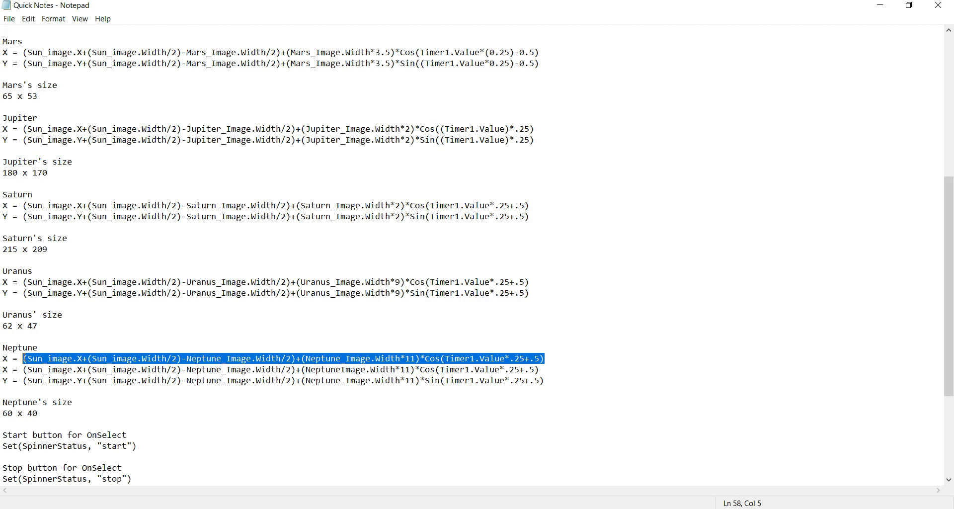
pyautogui.hotkey('alt', 'Tab')
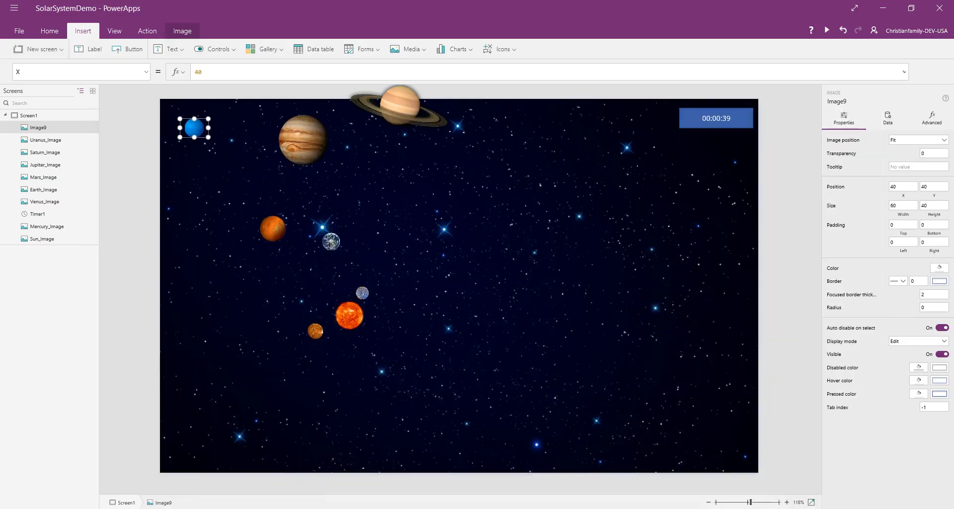
pyautogui.press('BackSpace')
pyautogui.press('BackSpace')
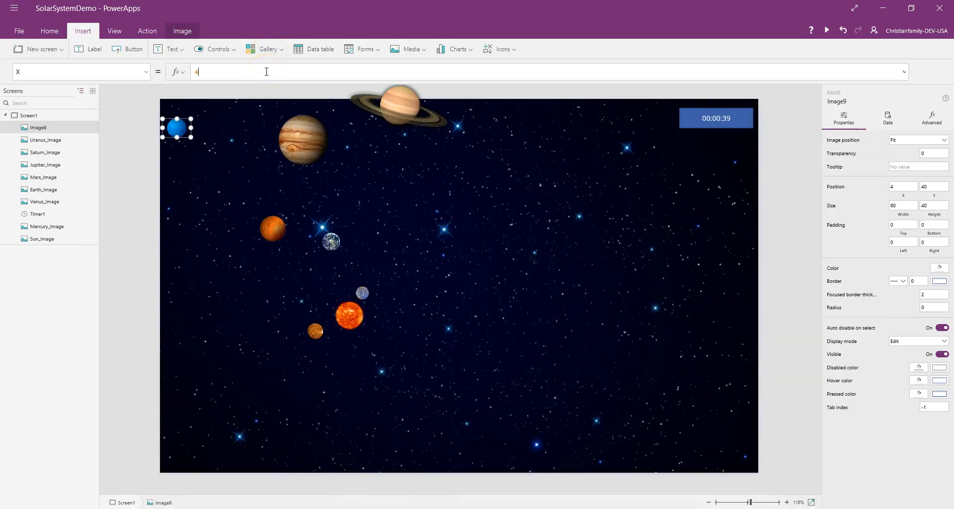
pyautogui.hotkey('ctrl', 'v')
pyautogui.click(450, 228)
# - Set the Neptune image's Y property to the Quick Notes formula (Sun_image.Y+(Sun_image.Width/2)-Neptune_Image.Width/2)+(Neptune_Image.Width*11)*Sin(Timer1.Value*.25+.5)
pyautogui.hotkey('alt', 'Tab')
pyautogui.moveTo(544, 381); pyautogui.dragTo(25, 381)
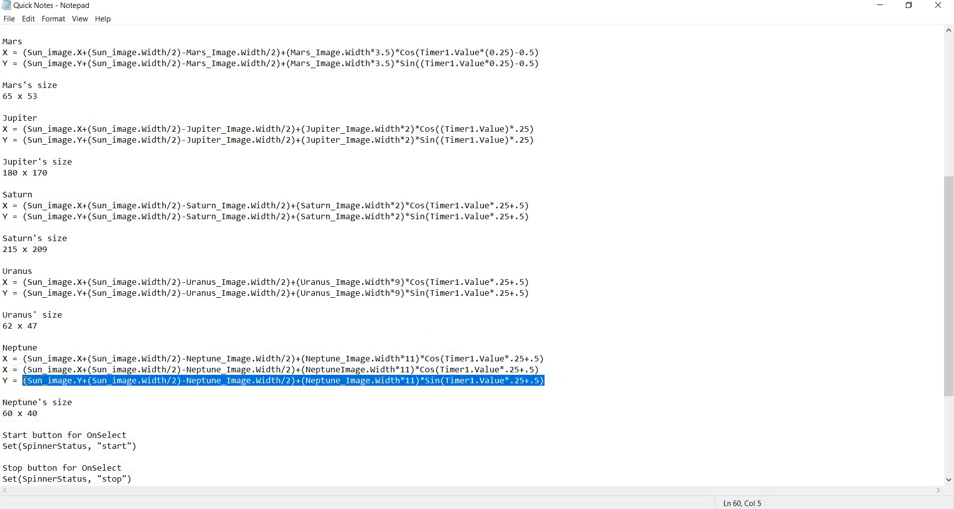
pyautogui.hotkey('alt', 'Tab')
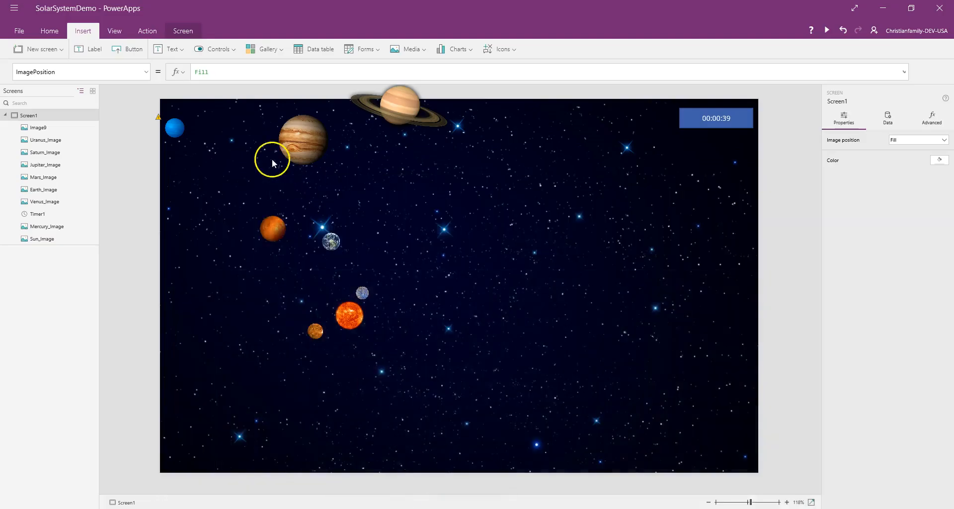
pyautogui.click(176, 130)
pyautogui.click(145, 78)
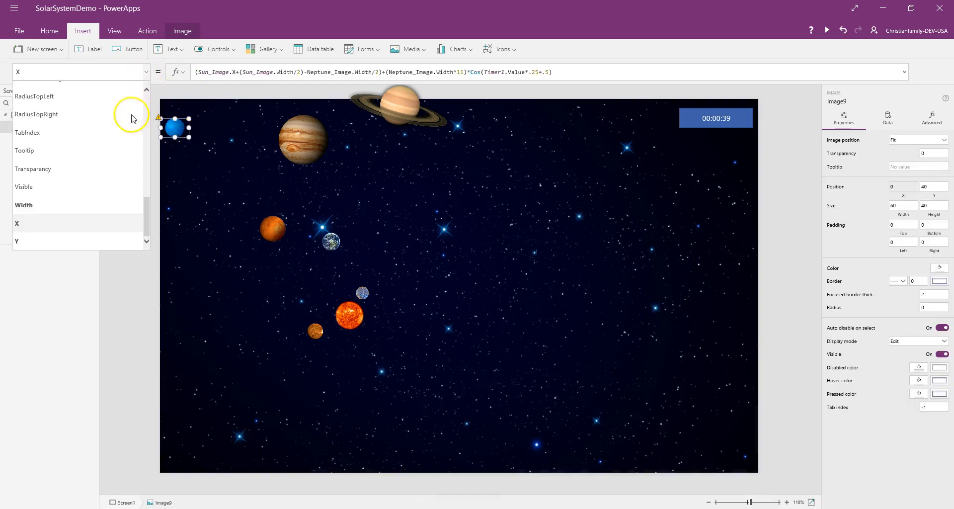
pyautogui.click(98, 229)
pyautogui.click(322, 71)
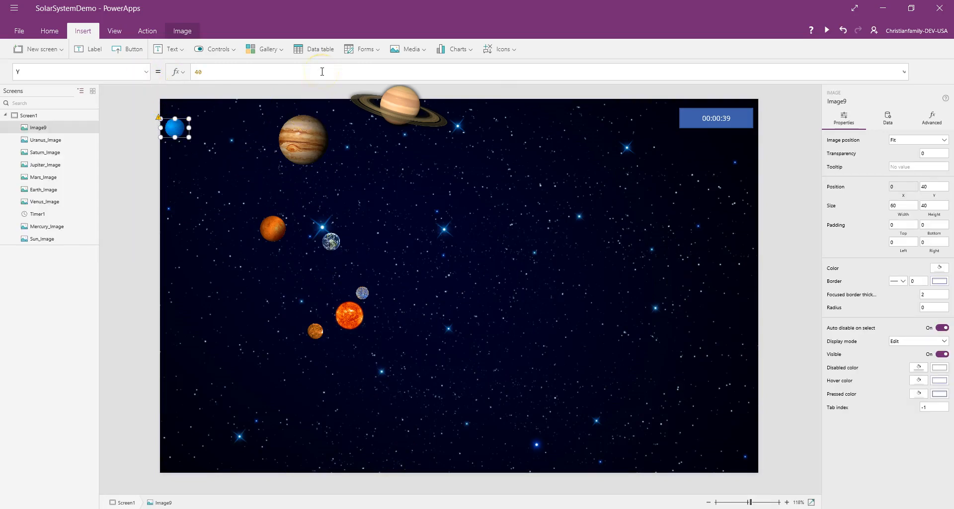
pyautogui.hotkey('ctrl', 'a')
pyautogui.write('(Sun_image.Y+(Sun_image.Width/2)-Neptune_Image.Width/2)+(Neptune_Image.Width*11)*Sin(Timer1.Value*.25+.5)')
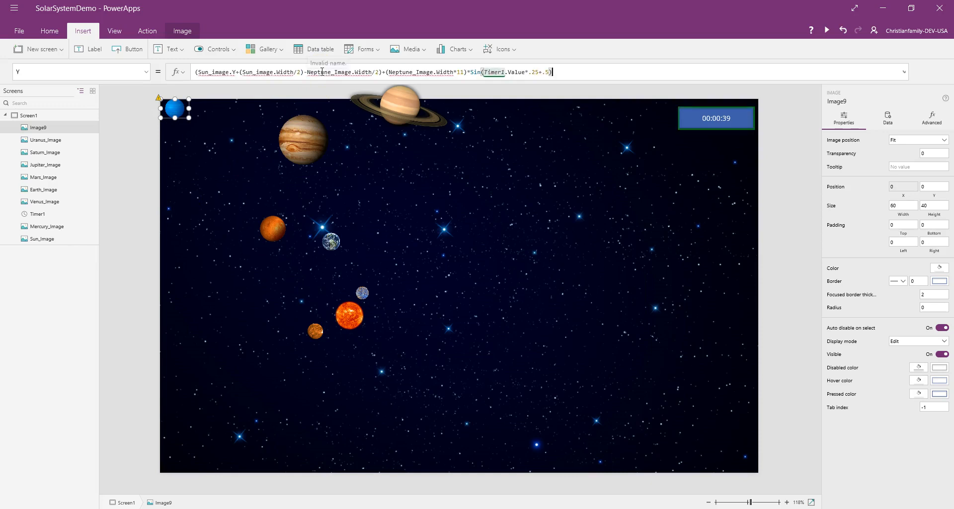
pyautogui.click(542, 261)
pyautogui.click(175, 110)
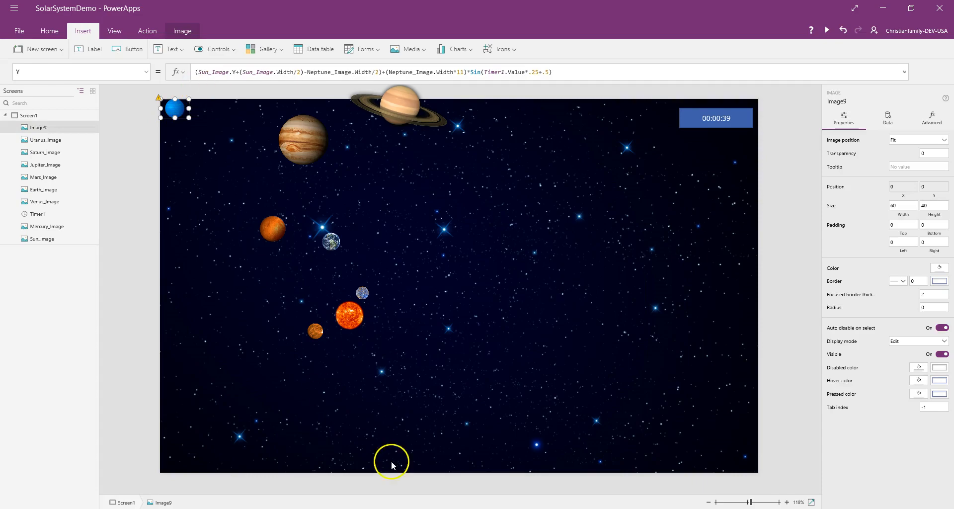
# - Check the control name used in Neptune's Quick Notes formulas and rename the Neptune image control to Neptune_Image
pyautogui.click(149, 508)
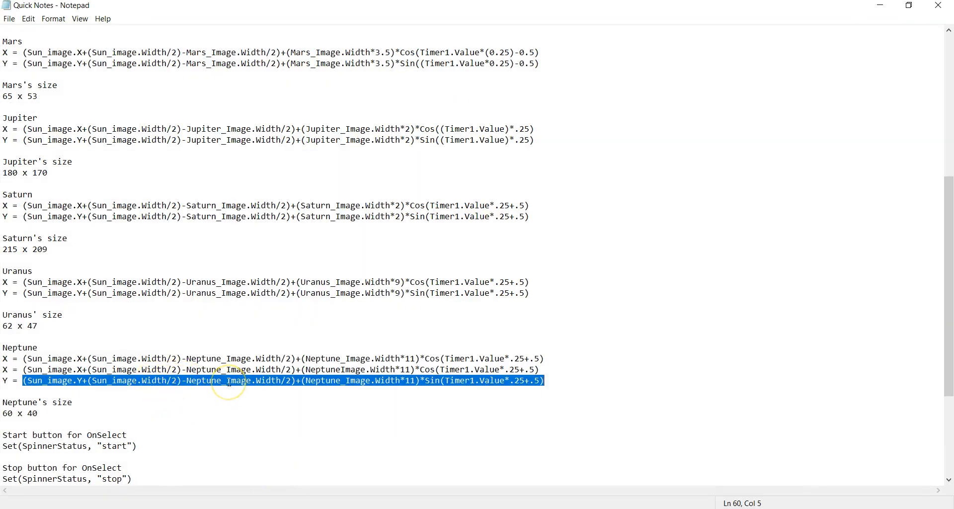
pyautogui.click(881, 5)
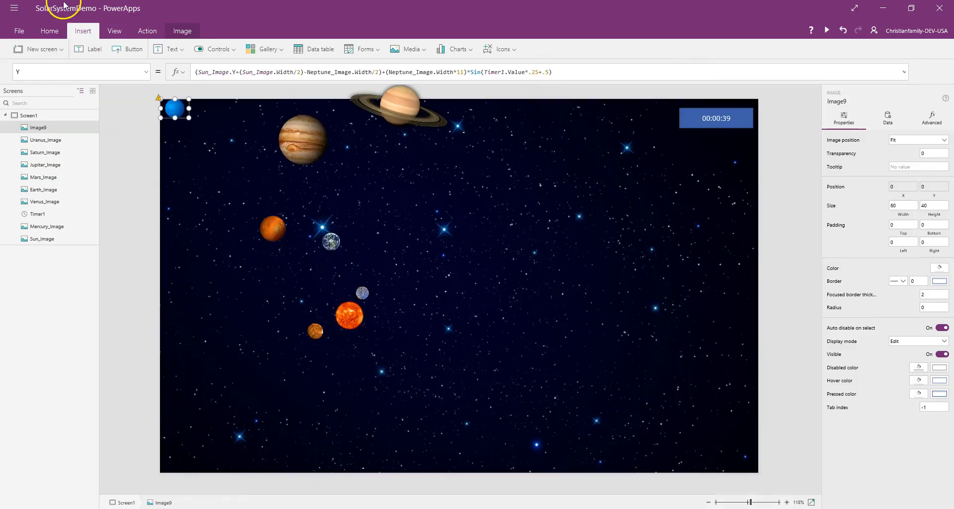
pyautogui.rightClick(83, 132)
pyautogui.click(103, 173)
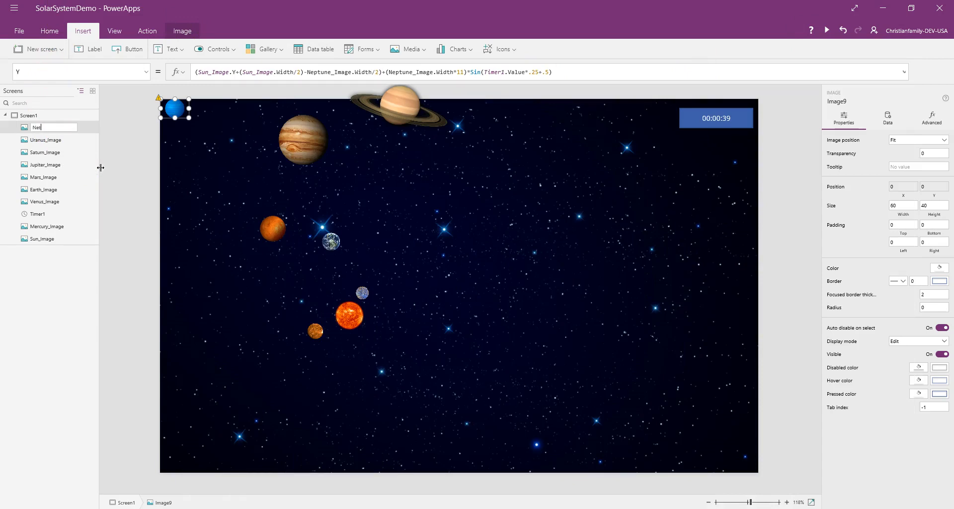
pyautogui.write('Neptune_Image')
pyautogui.press('Return')
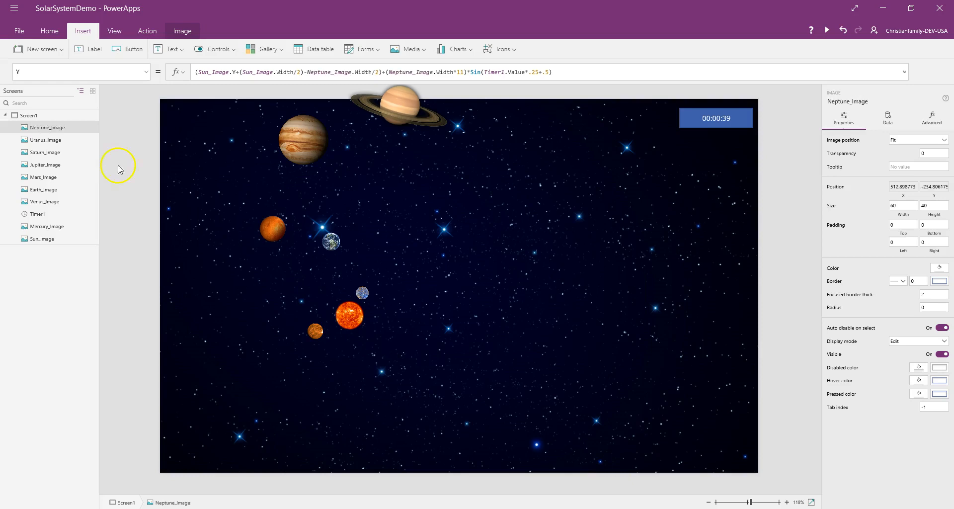
# - Run the timer to test Neptune's orbit and review the X and Y formulas of Neptune_Image
pyautogui.click(718, 125)
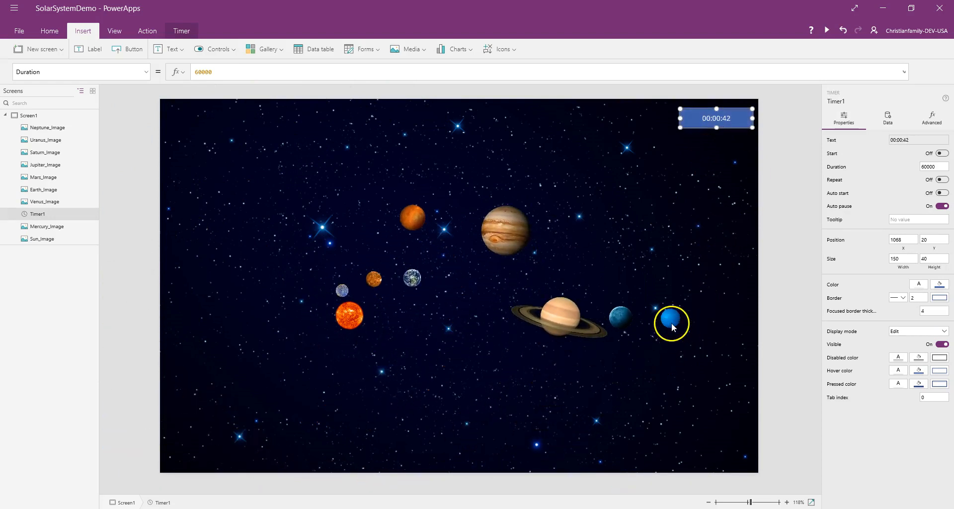
pyautogui.click(672, 323)
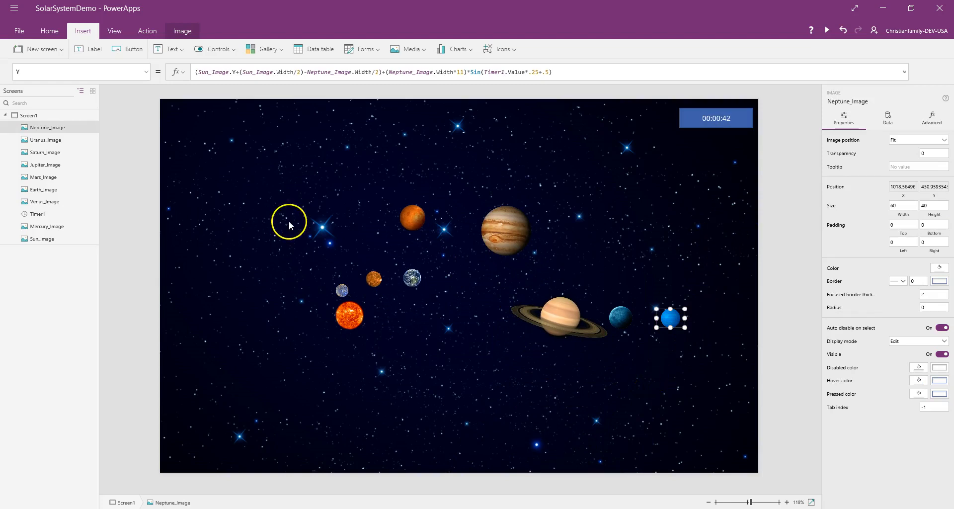
pyautogui.click(145, 77)
pyautogui.click(88, 222)
pyautogui.click(80, 72)
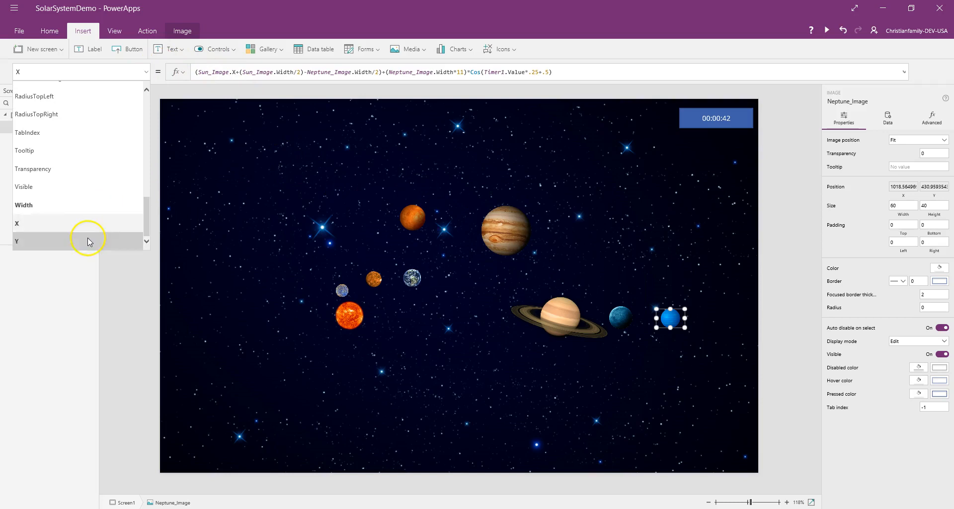
pyautogui.click(85, 237)
pyautogui.click(738, 121)
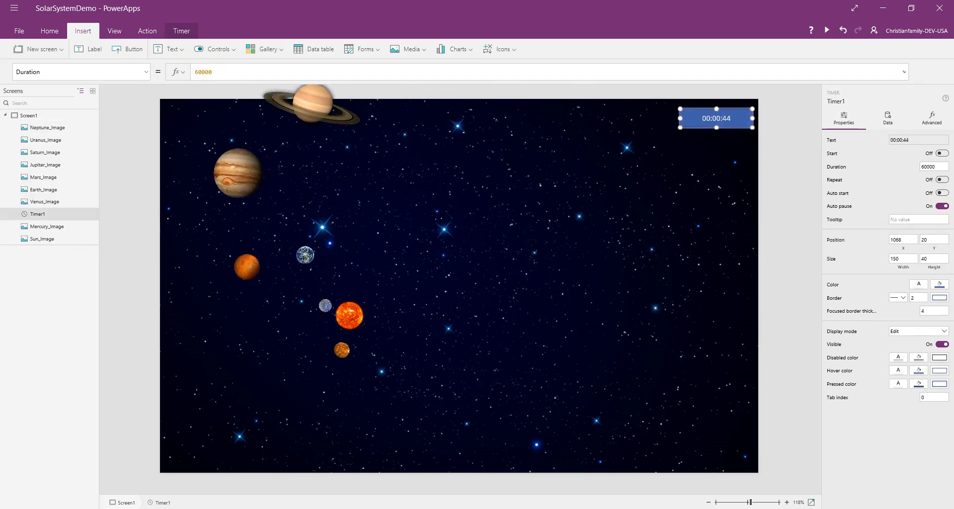
# - Examine the Quick Notes entries after Neptune's formulas and compare the Neptune and Uranus image controls in the app
pyautogui.hotkey('alt', 'Tab')
pyautogui.scroll(-2, 292, 454)
pyautogui.scroll(-3, 292, 454)
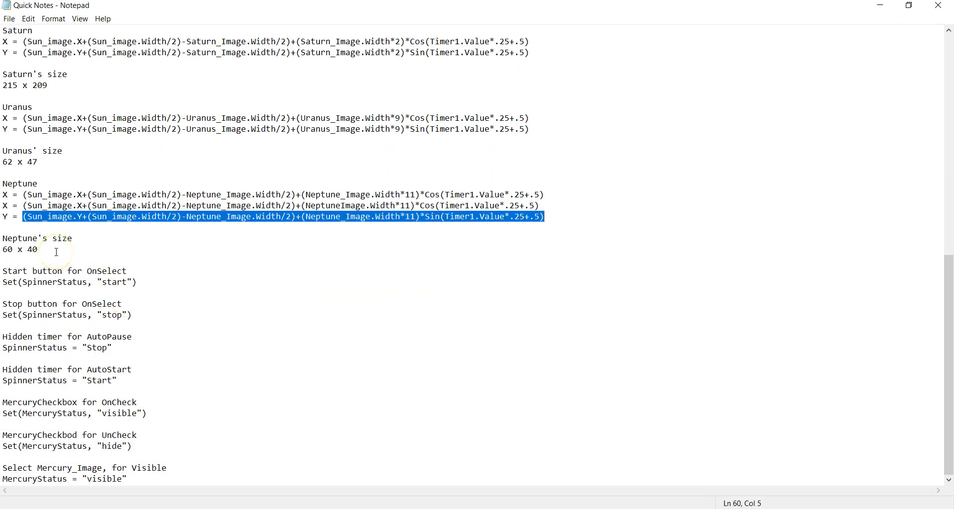
pyautogui.hotkey('alt', 'Tab')
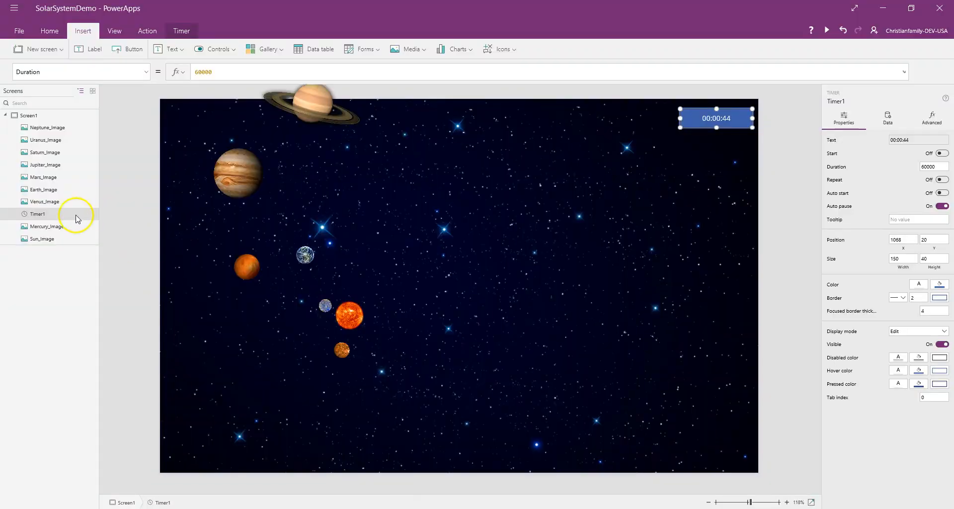
pyautogui.click(55, 127)
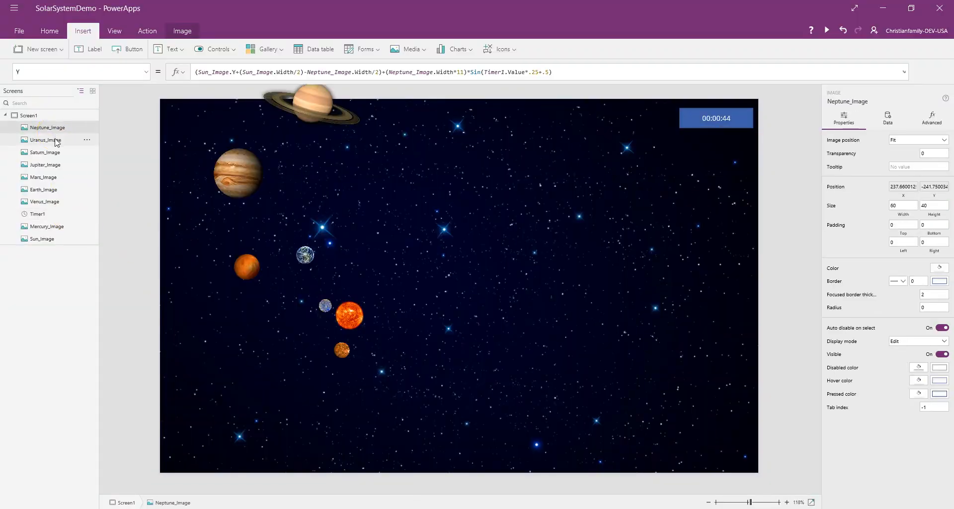
pyautogui.click(57, 141)
pyautogui.click(57, 131)
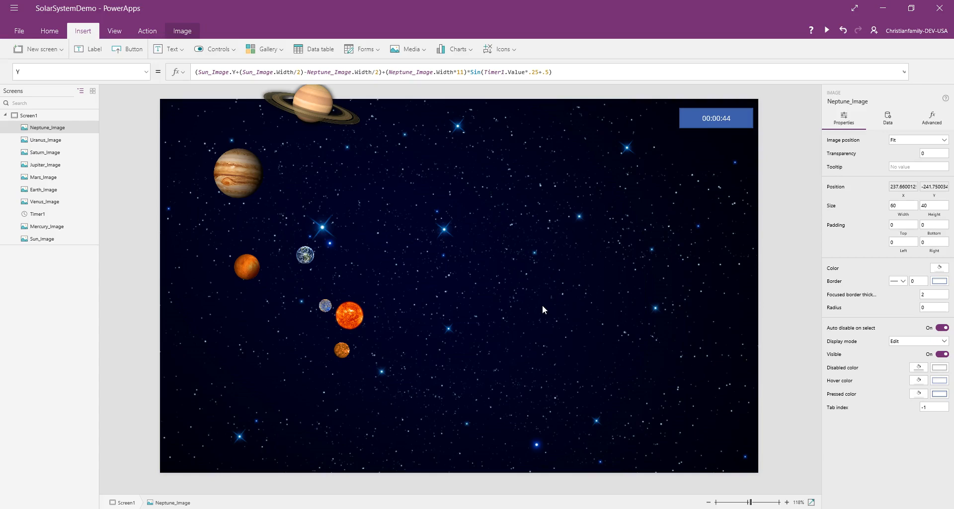
pyautogui.hotkey('alt', 'Tab')
# - Move Timer1 to the lower-right corner of Screen1, at about X 1072 and Y 716
pyautogui.click(722, 119)
pyautogui.click(726, 128)
pyautogui.click(715, 128)
pyautogui.moveTo(717, 126); pyautogui.dragTo(730, 467)
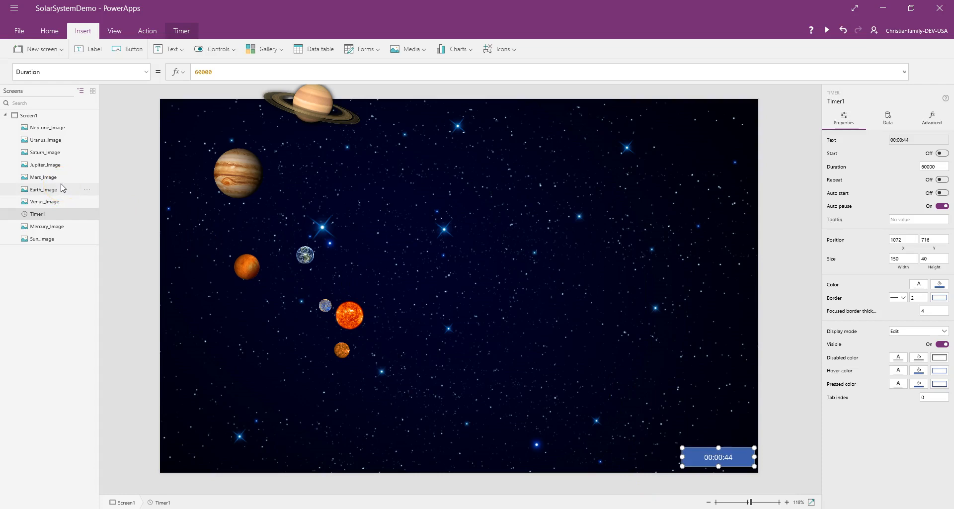
# - Set Timer1's Visible property to false
pyautogui.click(932, 119)
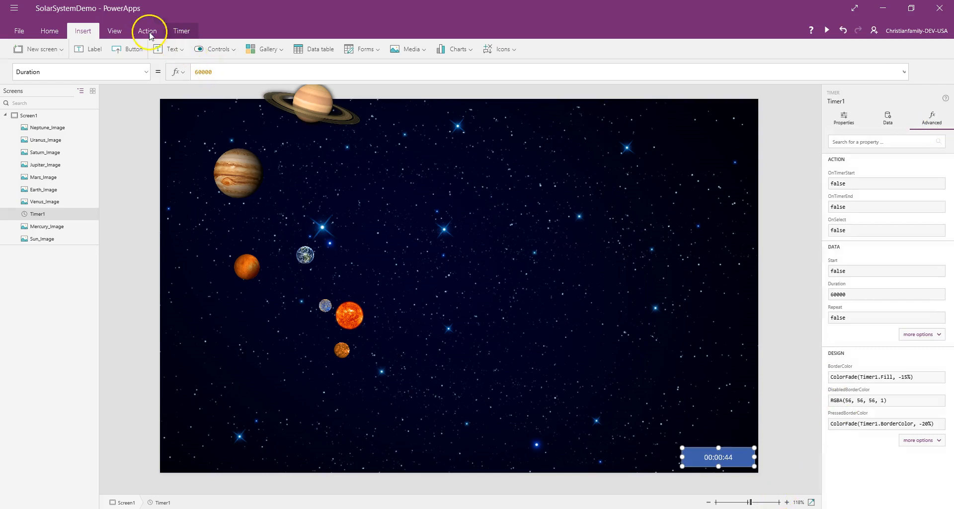
pyautogui.click(122, 30)
pyautogui.click(143, 30)
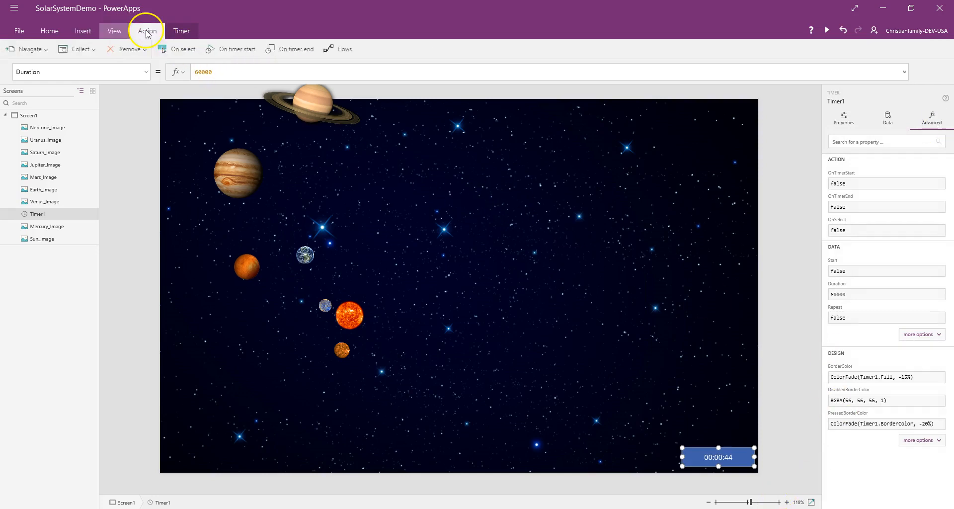
pyautogui.click(147, 74)
pyautogui.scroll(-3, 85, 209)
pyautogui.click(81, 198)
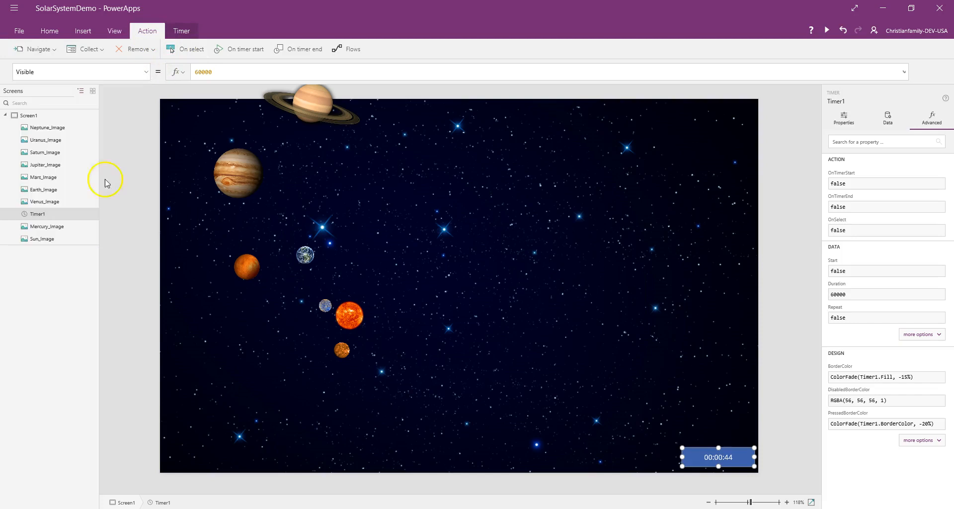
pyautogui.click(227, 70)
pyautogui.press('BackSpace')
pyautogui.press('BackSpace')
pyautogui.press('BackSpace')
pyautogui.press('BackSpace')
pyautogui.write('fa')
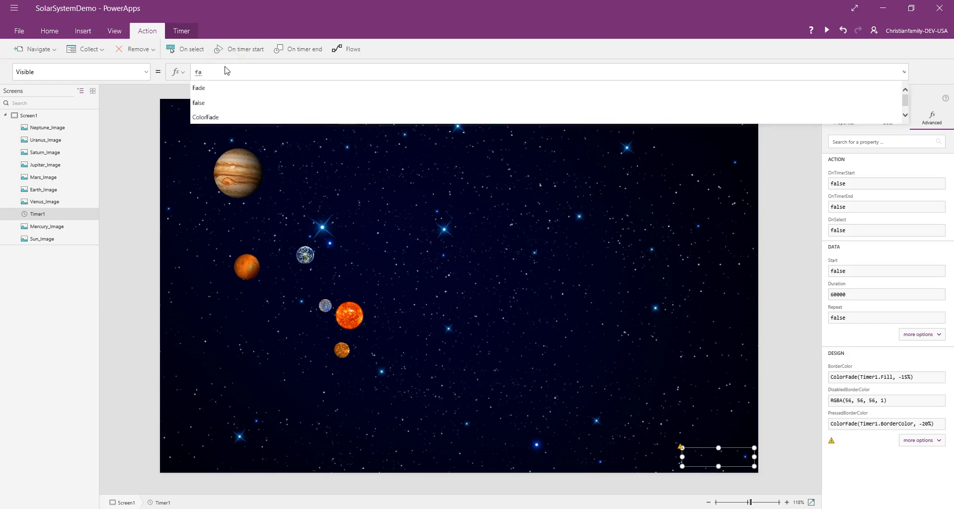
pyautogui.press('Down')
pyautogui.press('Tab')
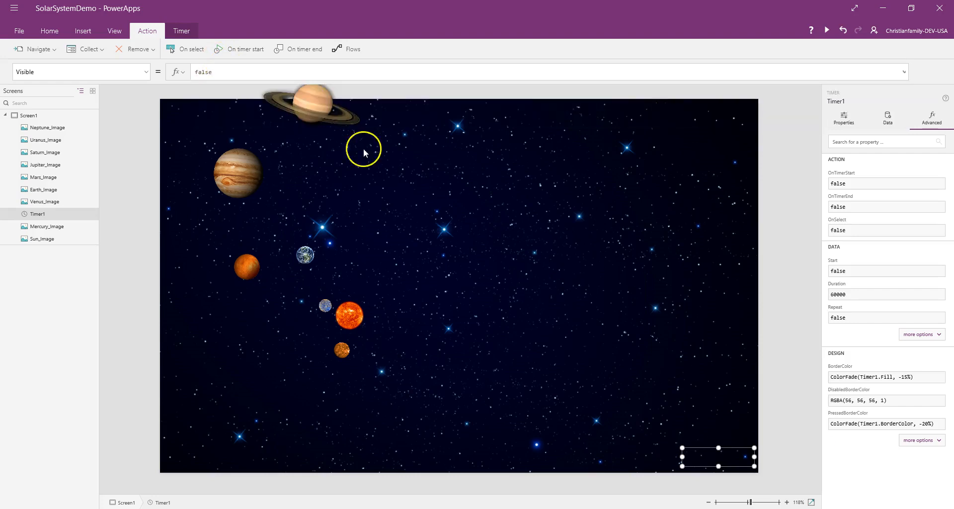
# - Insert a button on Screen1 and place it in the canvas's upper-right corner
pyautogui.click(645, 285)
pyautogui.click(92, 28)
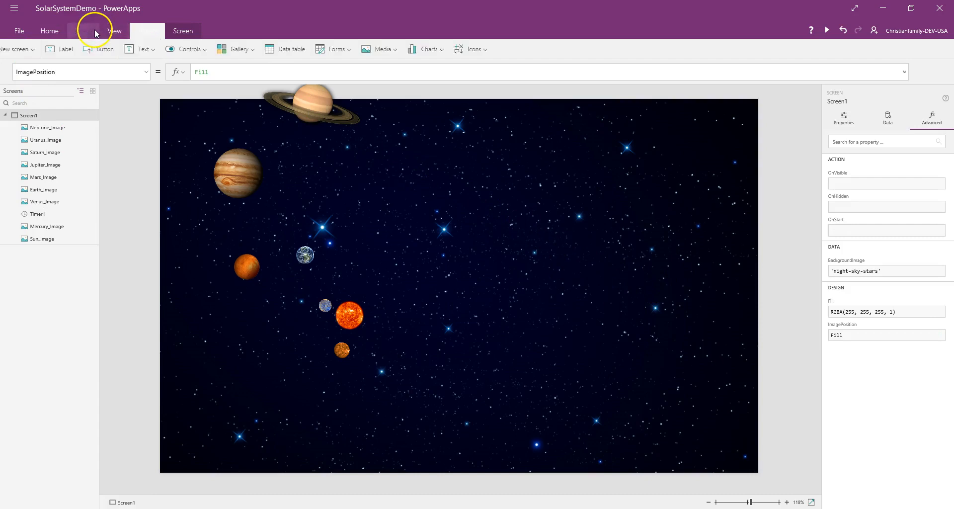
pyautogui.click(127, 49)
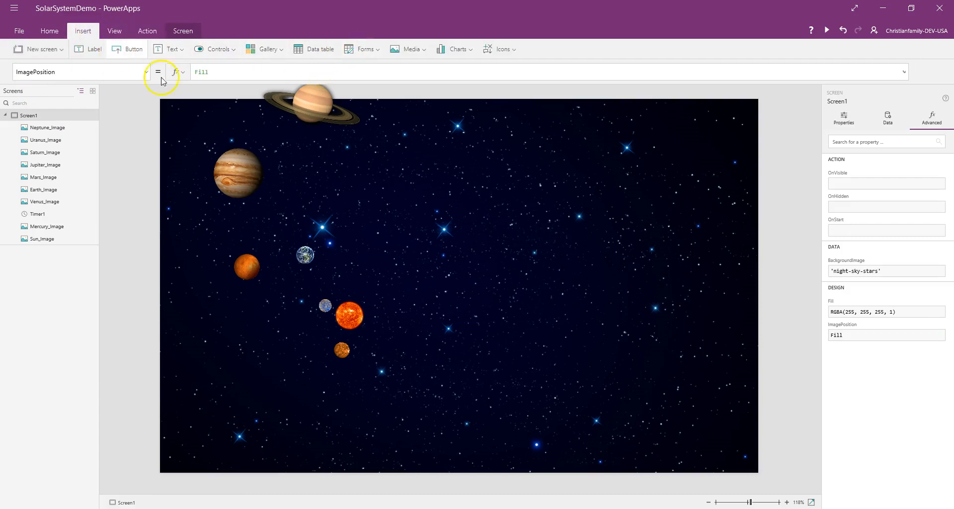
pyautogui.moveTo(249, 140); pyautogui.dragTo(746, 126)
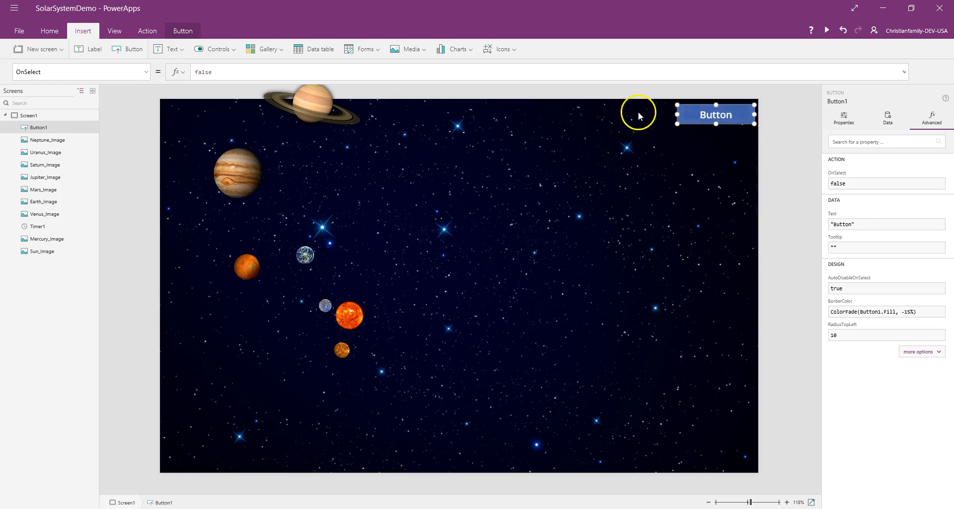
# - Set the new button's Text property to "Stop"
pyautogui.click(144, 72)
pyautogui.scroll(1, 75, 179)
pyautogui.click(74, 175)
pyautogui.click(231, 73)
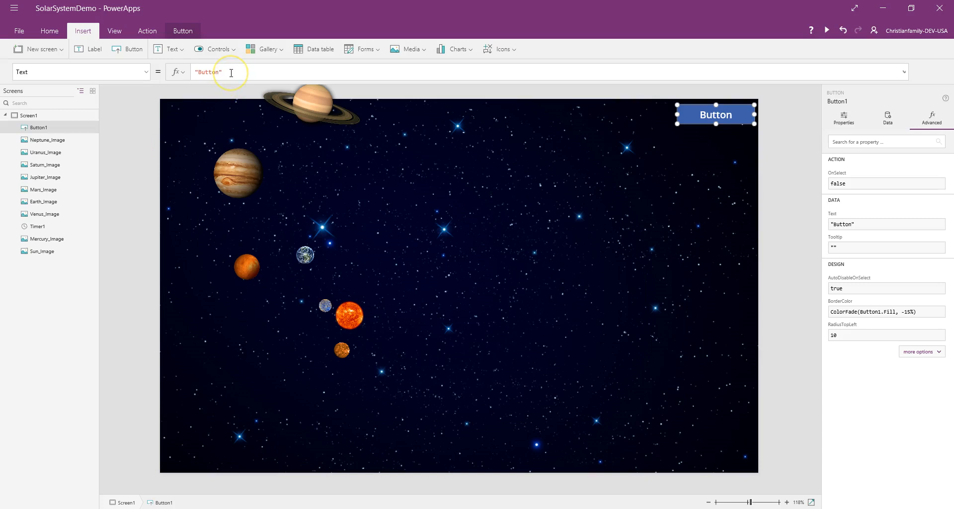
pyautogui.press('BackSpace')
pyautogui.press('BackSpace')
pyautogui.press('BackSpace')
pyautogui.press('BackSpace')
pyautogui.write('Stop')
# - Rename the Stop button's control from its default name to stop
pyautogui.click(86, 189)
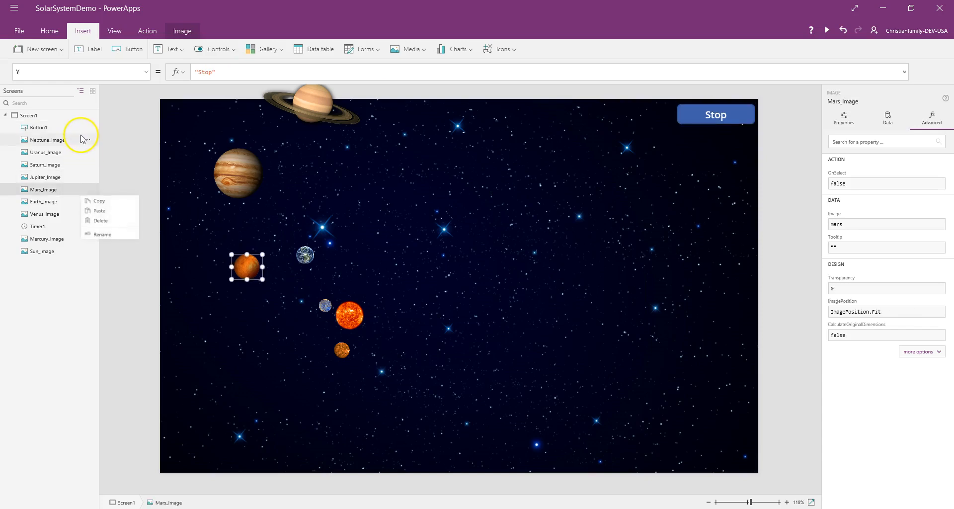
pyautogui.click(82, 138)
pyautogui.click(88, 130)
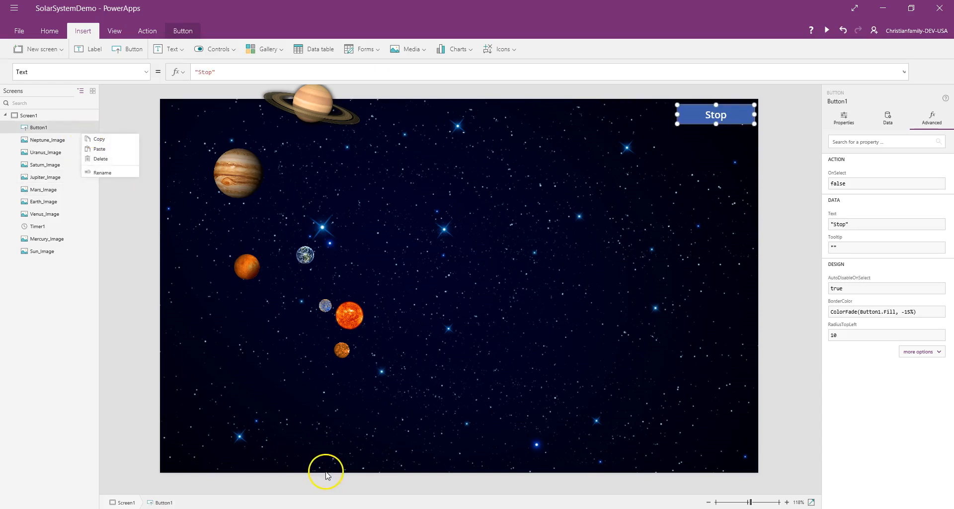
pyautogui.click(372, 508)
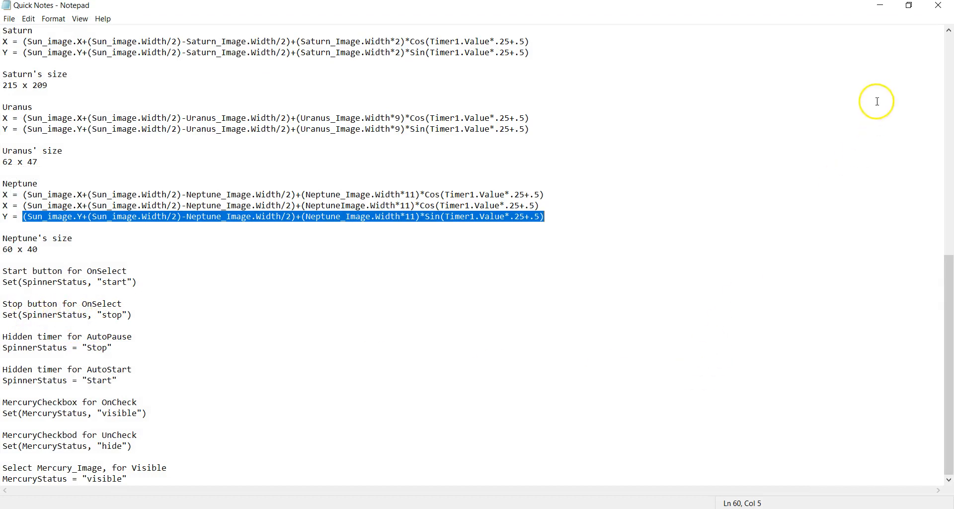
pyautogui.click(883, 7)
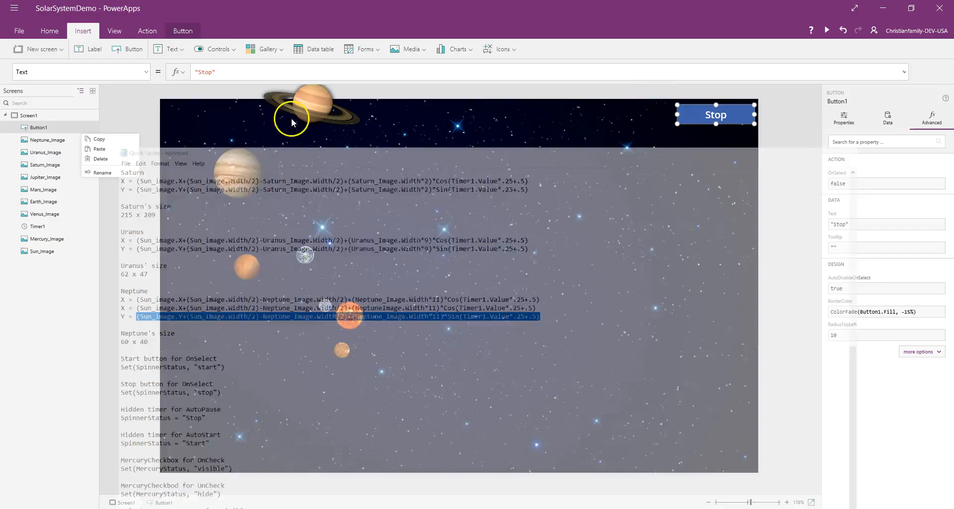
pyautogui.click(104, 174)
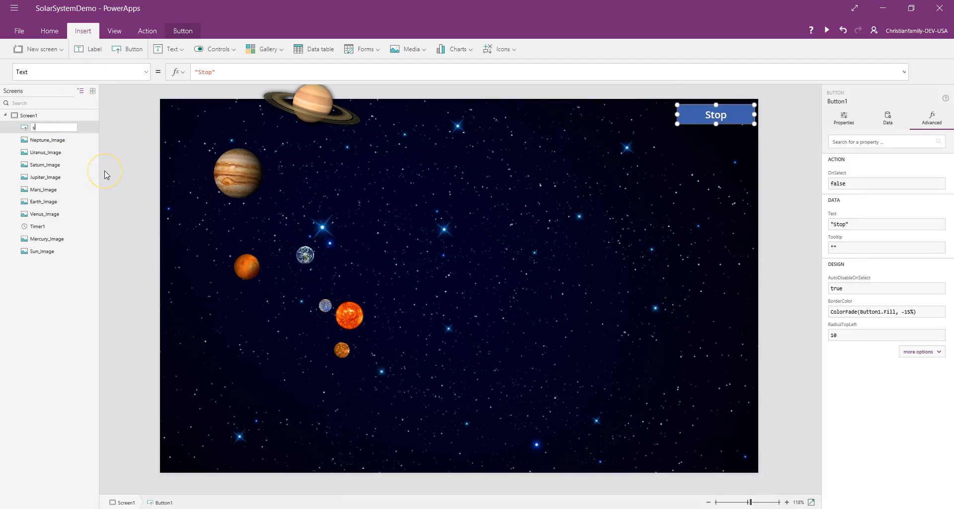
pyautogui.press('Return')
pyautogui.click(215, 196)
# - Narrow the Stop button by pulling its left edge inward, keeping its right edge in place
pyautogui.moveTo(678, 114); pyautogui.dragTo(705, 114)
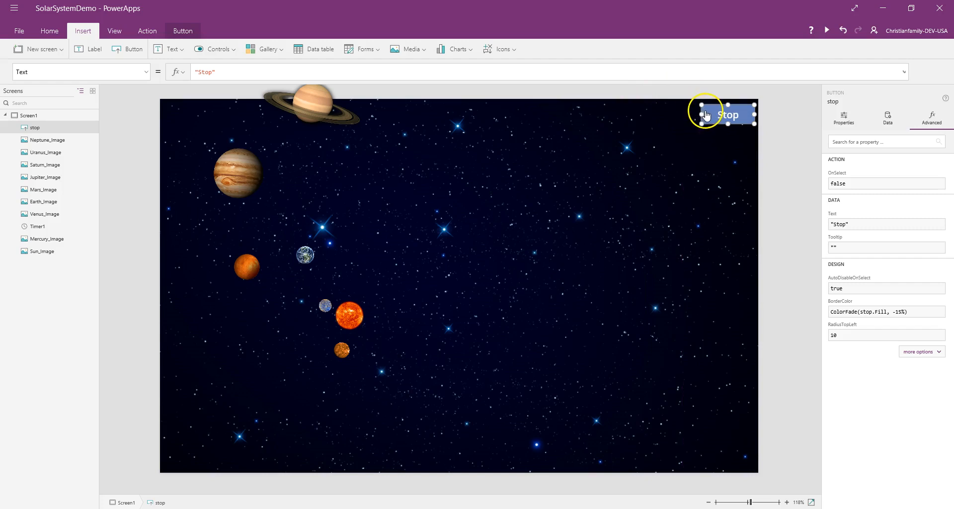
pyautogui.click(721, 131)
pyautogui.click(724, 119)
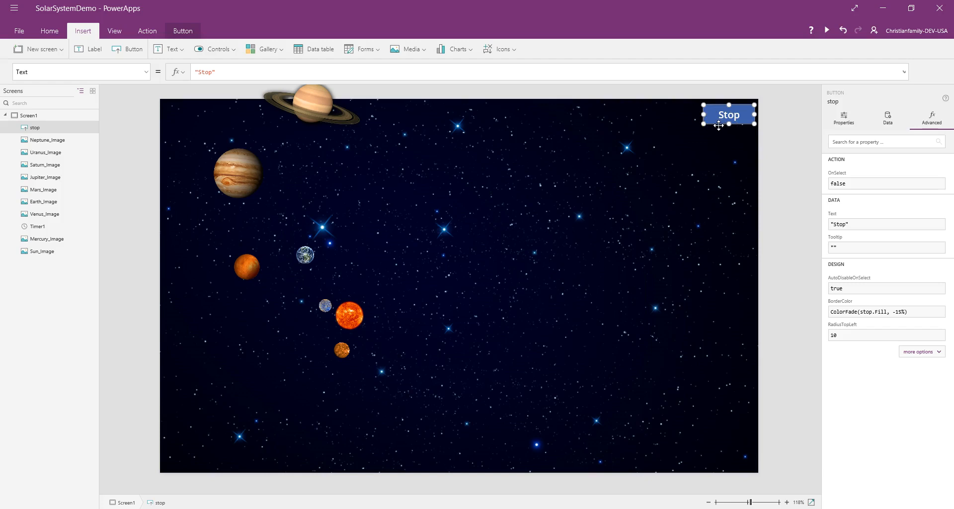
# - Duplicate the Stop button and place the copy directly to the left of the original
pyautogui.hotkey('ctrl', 'c')
pyautogui.hotkey('ctrl', 'v')
pyautogui.moveTo(223, 128); pyautogui.dragTo(685, 122)
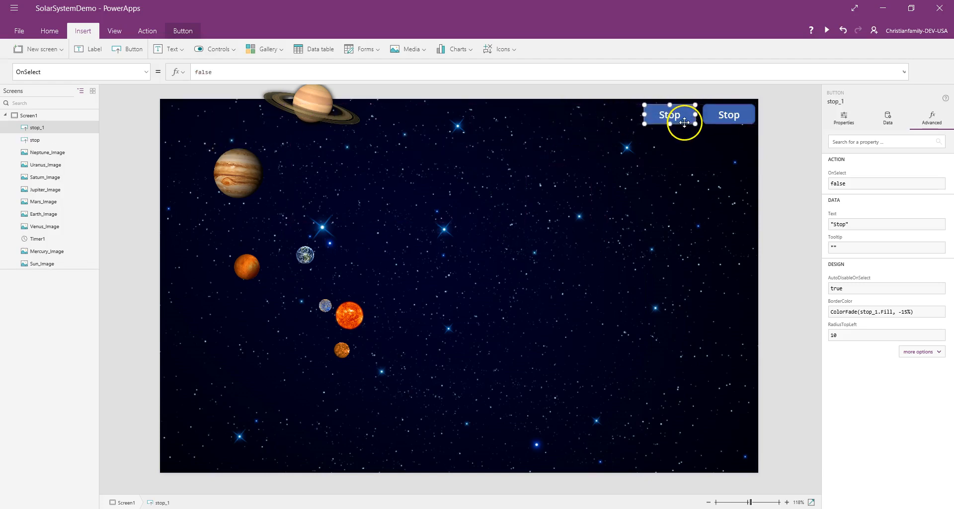
# - Set the copied button's Text property to "Start" and rename its control to start
pyautogui.click(148, 75)
pyautogui.click(79, 176)
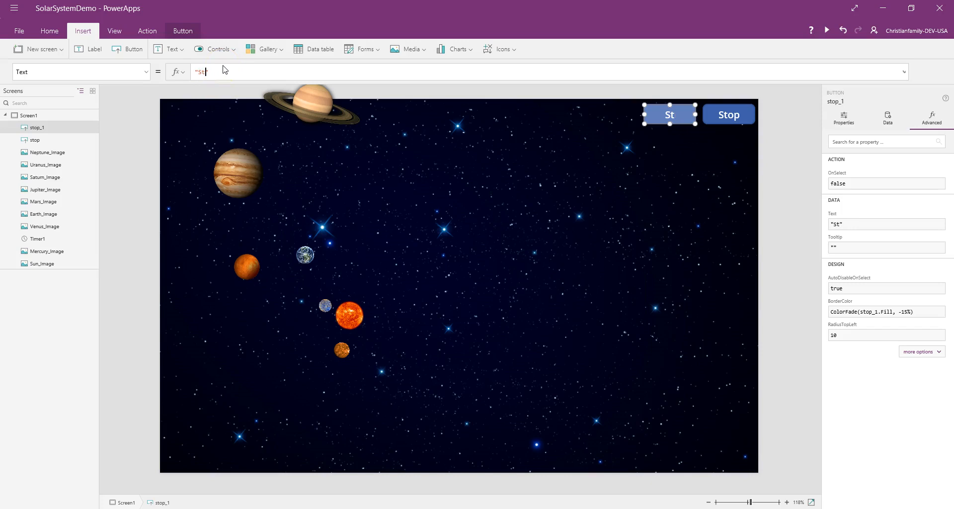
pyautogui.write('tart')
pyautogui.click(89, 128)
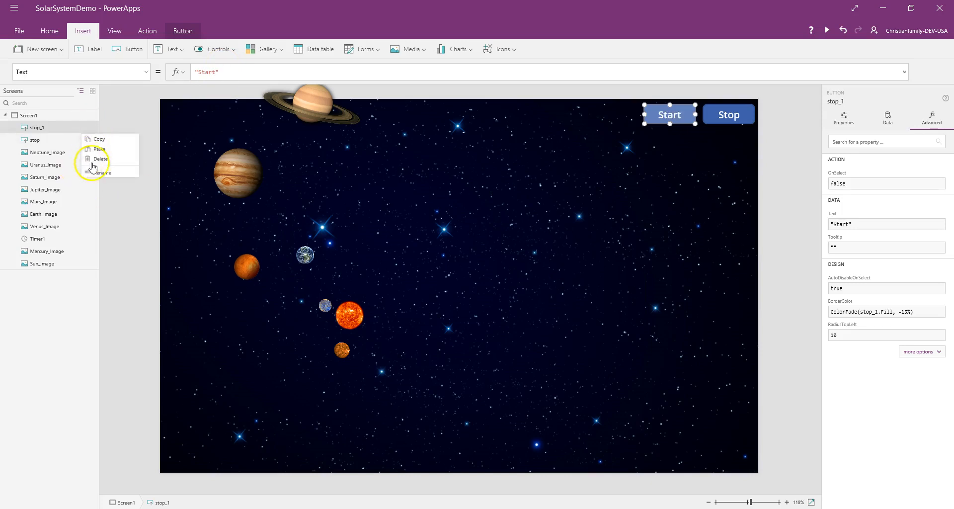
pyautogui.click(94, 174)
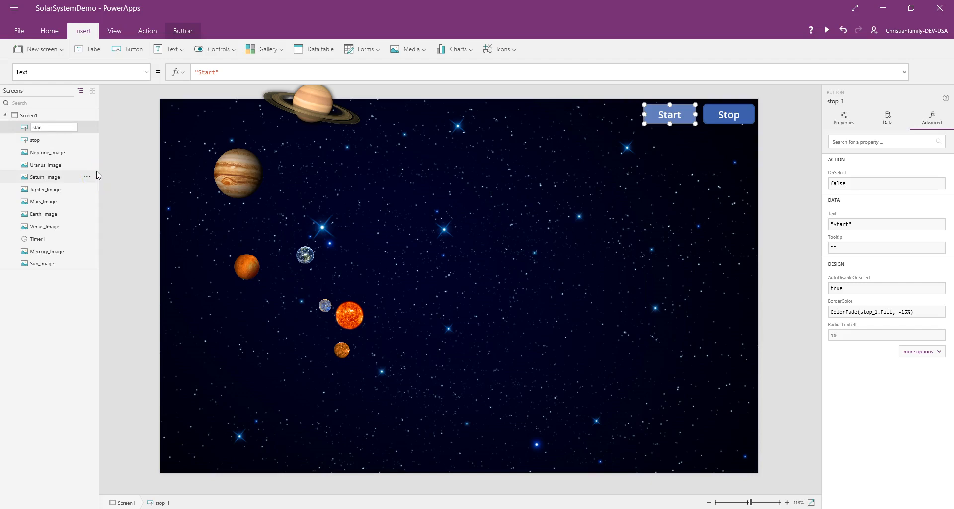
pyautogui.press('Return')
pyautogui.click(631, 293)
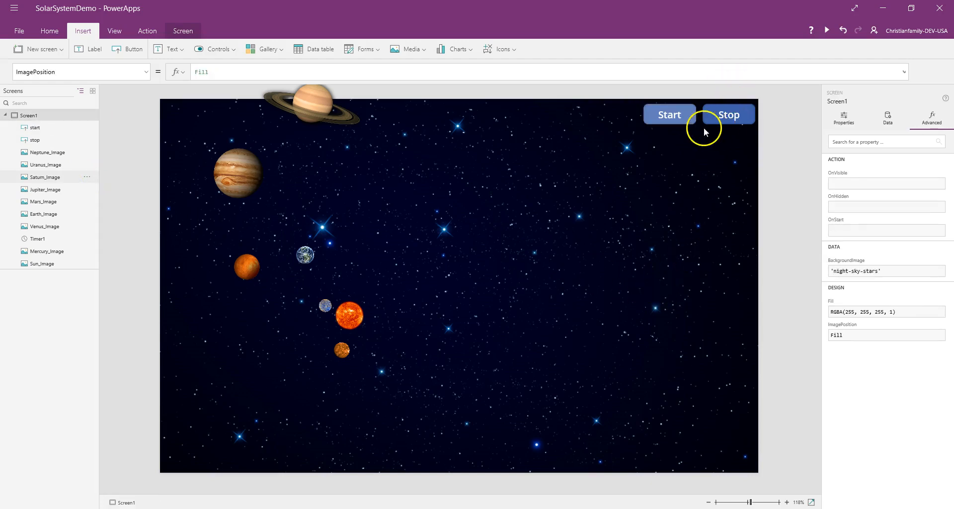
pyautogui.click(681, 117)
pyautogui.click(722, 124)
pyautogui.click(655, 284)
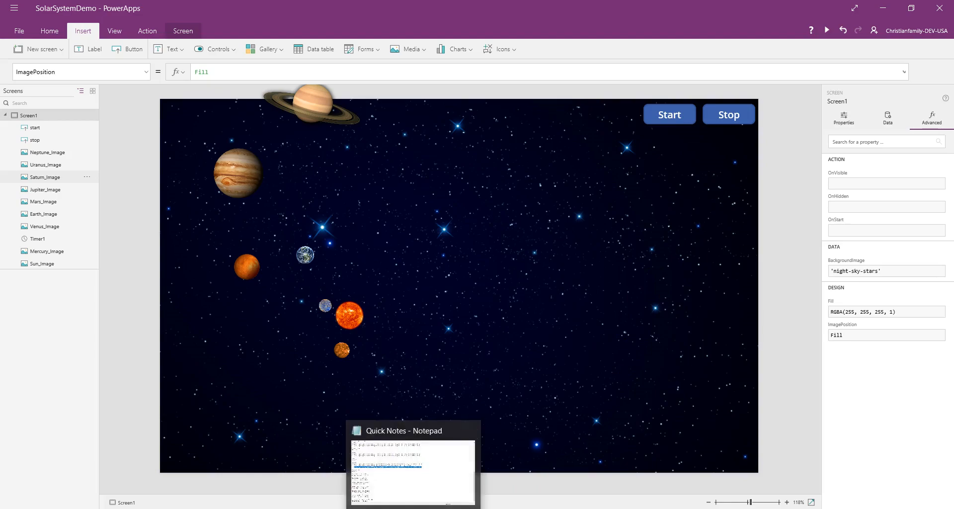
# - Set the Start button's OnSelect property to Set(SpinnerStatus, "start"), copying the formula from Quick Notes in Notepad
pyautogui.click(414, 504)
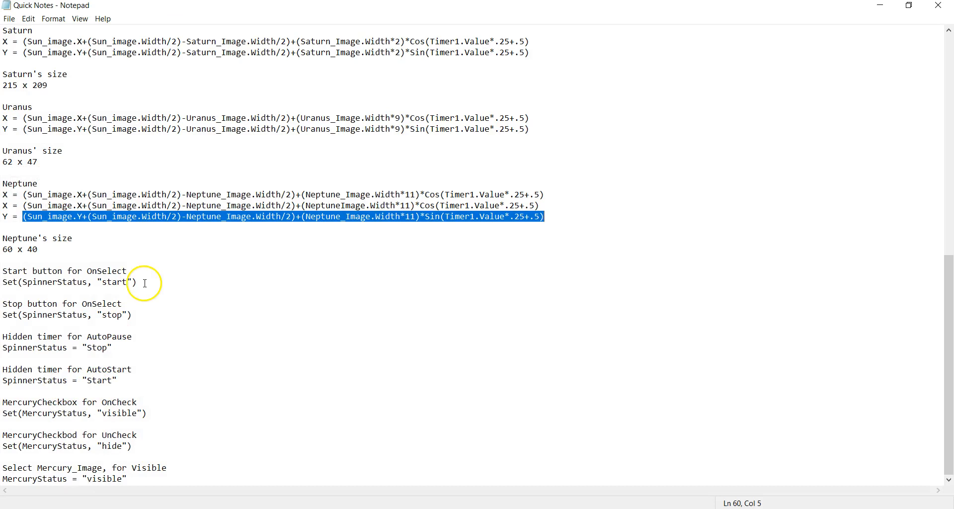
pyautogui.moveTo(143, 284); pyautogui.dragTo(6, 287)
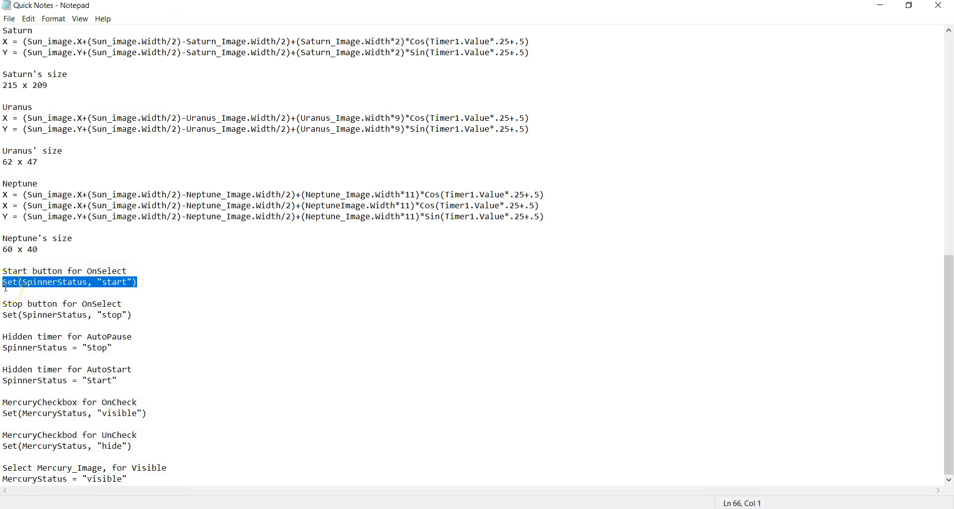
pyautogui.click(881, 10)
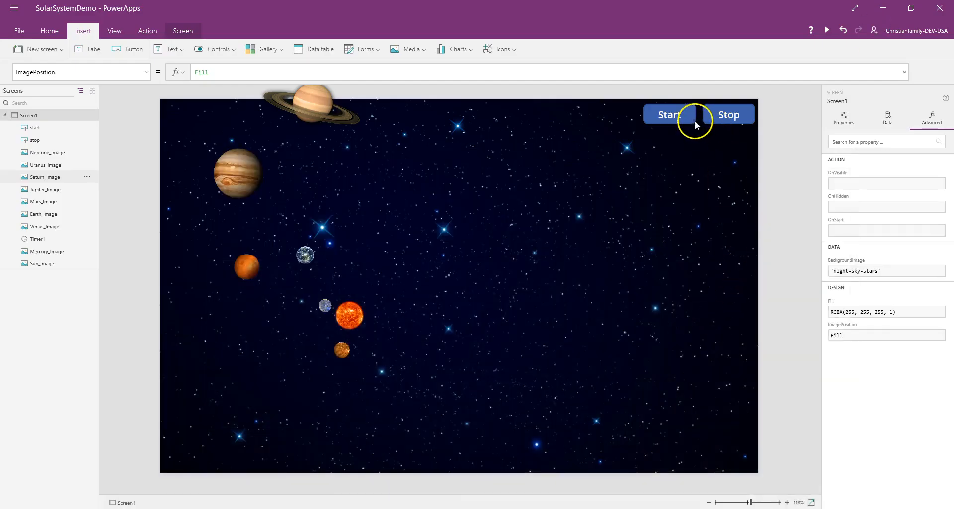
pyautogui.click(692, 118)
pyautogui.click(146, 72)
pyautogui.scroll(5, 94, 167)
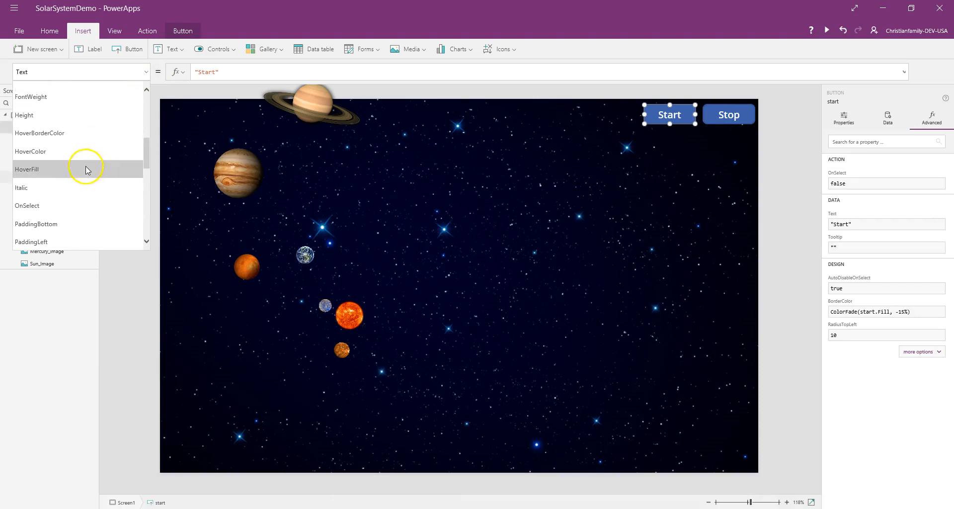
pyautogui.click(70, 206)
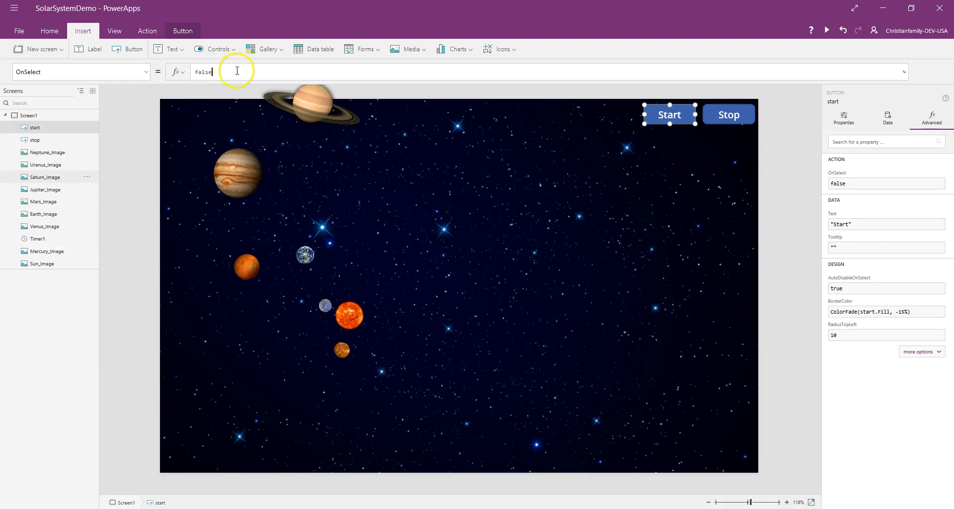
pyautogui.hotkey('ctrl', 'a')
pyautogui.write('Set(SpinnerStatus, "start")')
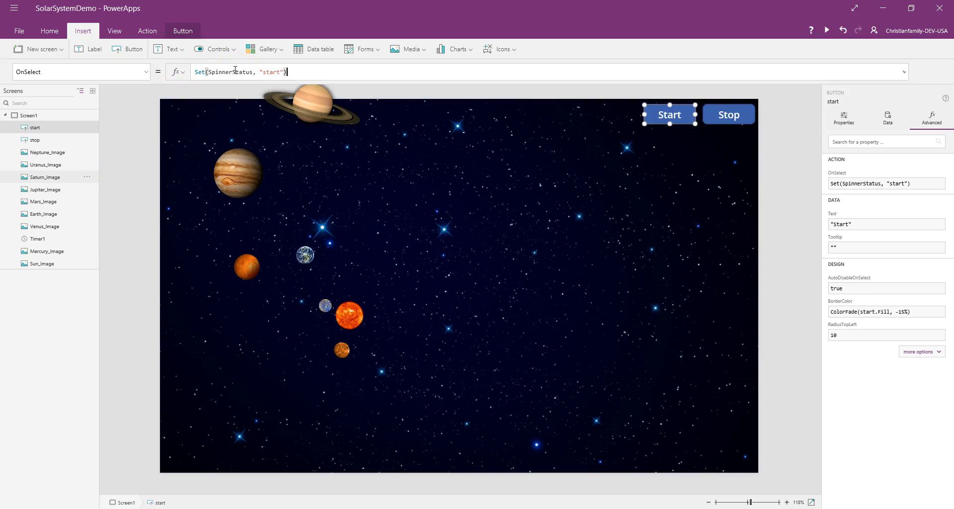
pyautogui.click(563, 320)
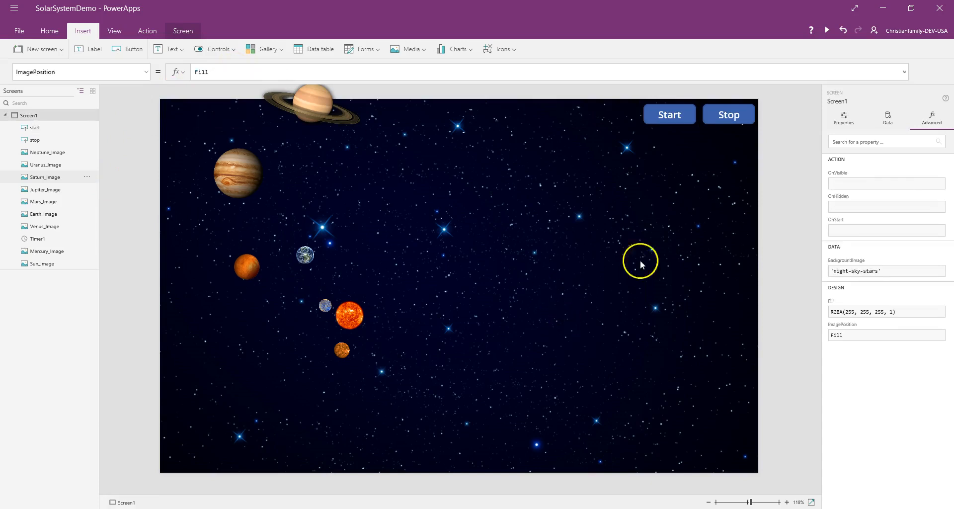
pyautogui.click(679, 119)
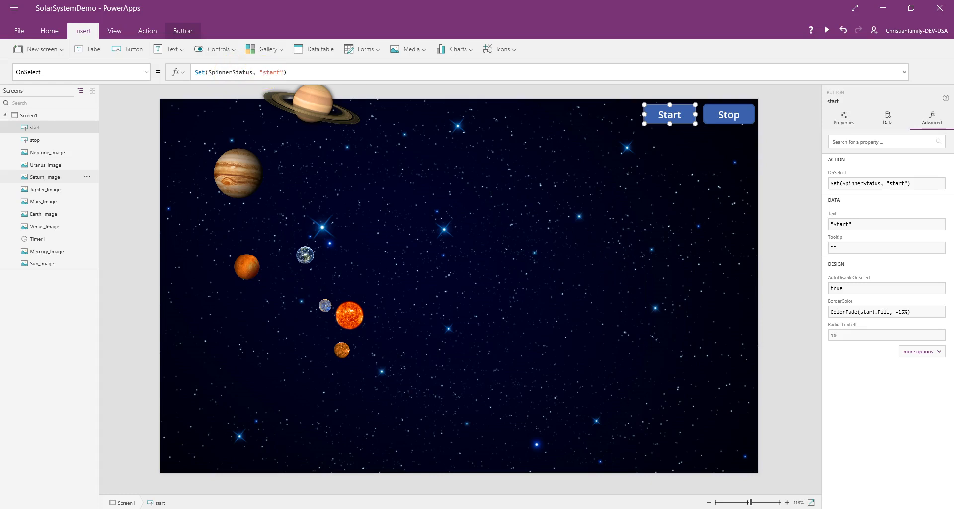
# - Set the Stop button's OnSelect property to Set(SpinnerStatus, "stop"), copying the formula from Quick Notes in Notepad
pyautogui.hotkey('alt', 'Tab')
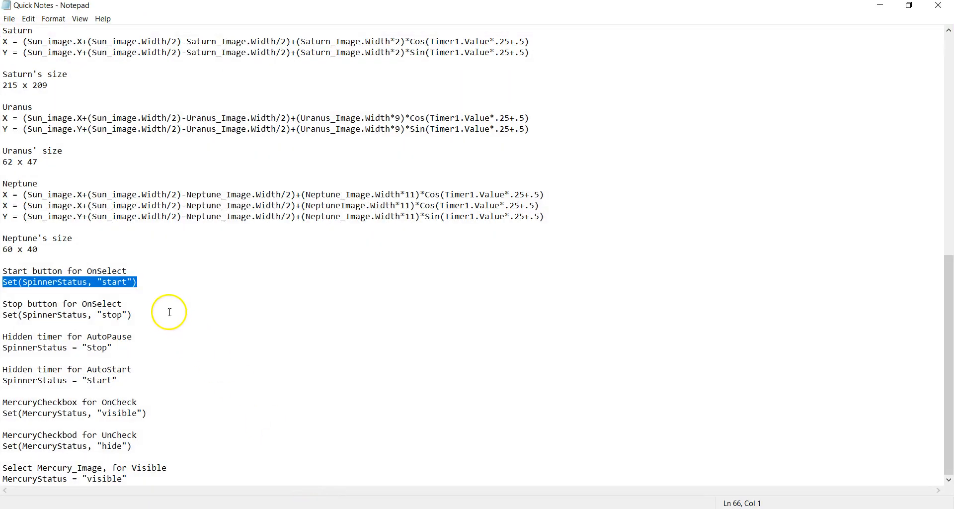
pyautogui.moveTo(154, 315); pyautogui.dragTo(2, 316)
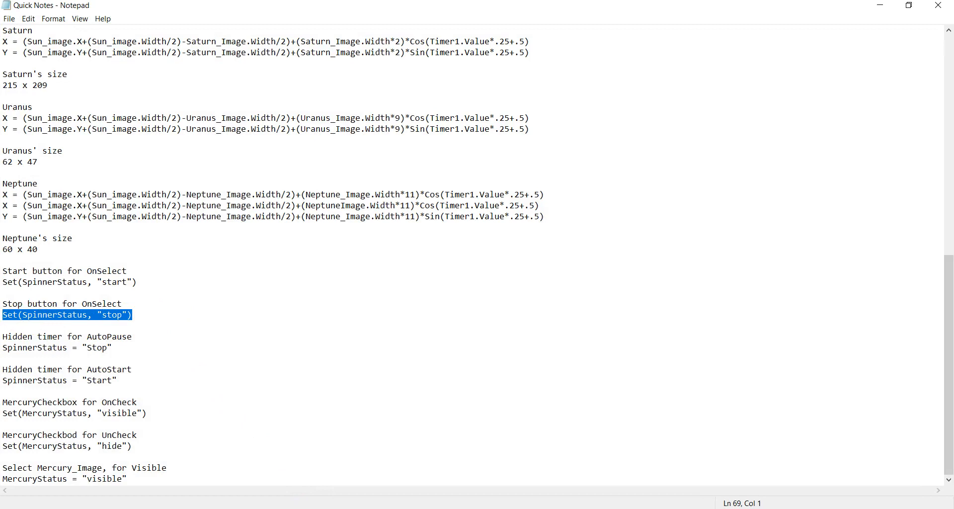
pyautogui.hotkey('alt', 'Tab')
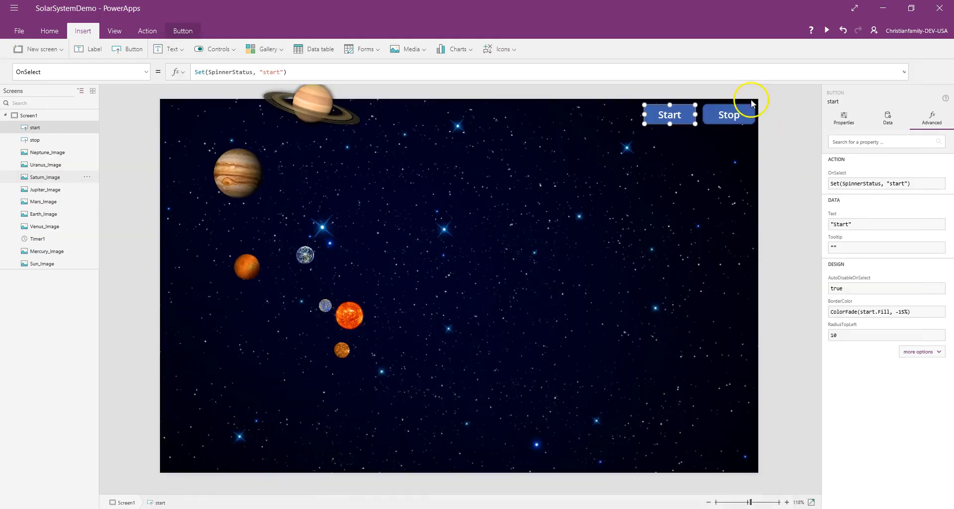
pyautogui.click(746, 127)
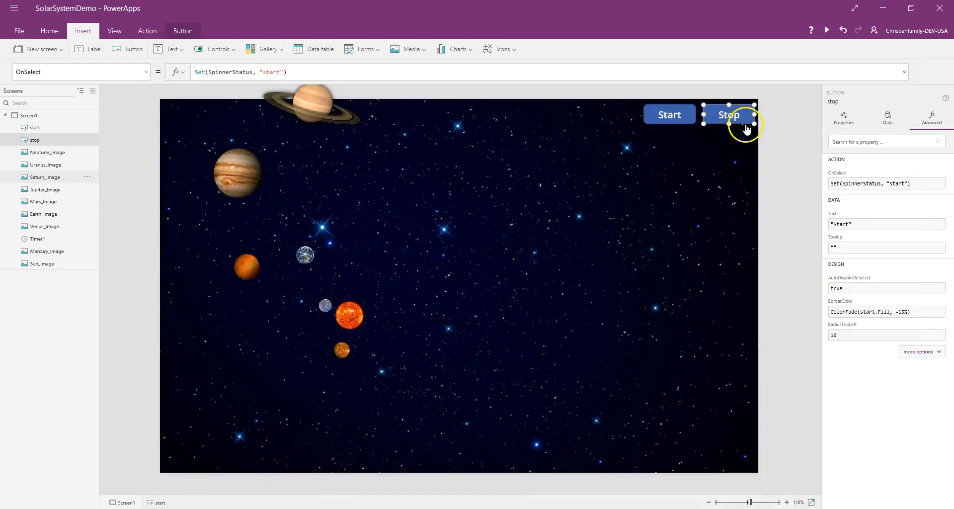
pyautogui.click(148, 72)
pyautogui.click(96, 203)
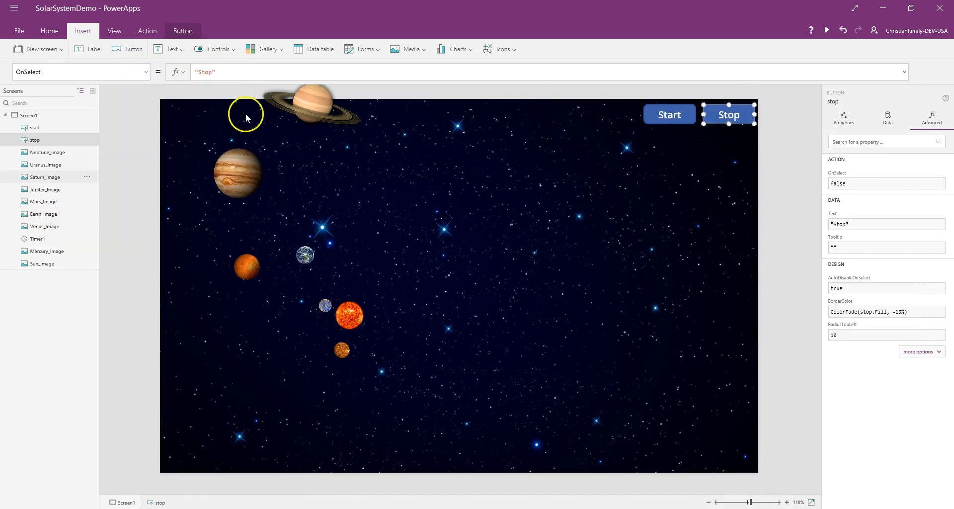
pyautogui.click(261, 75)
pyautogui.press('BackSpace')
pyautogui.press('BackSpace')
pyautogui.press('BackSpace')
pyautogui.press('BackSpace')
pyautogui.press('BackSpace')
pyautogui.hotkey('ctrl', 'v')
pyautogui.click(571, 242)
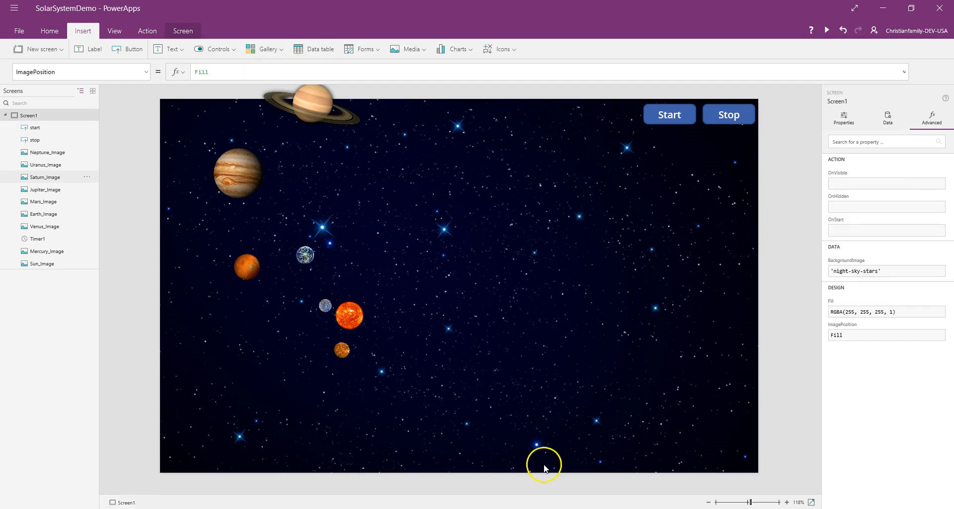
# - Copy the hidden timer's AutoPause formula SpinnerStatus = "Stop" from Quick Notes in Notepad
pyautogui.moveTo(413, 507)
pyautogui.click(413, 472)
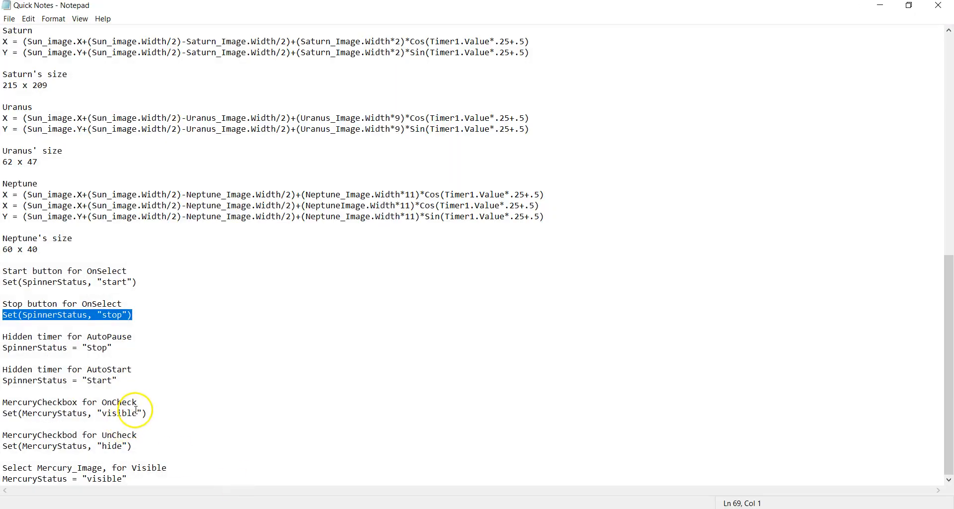
pyautogui.click(135, 348)
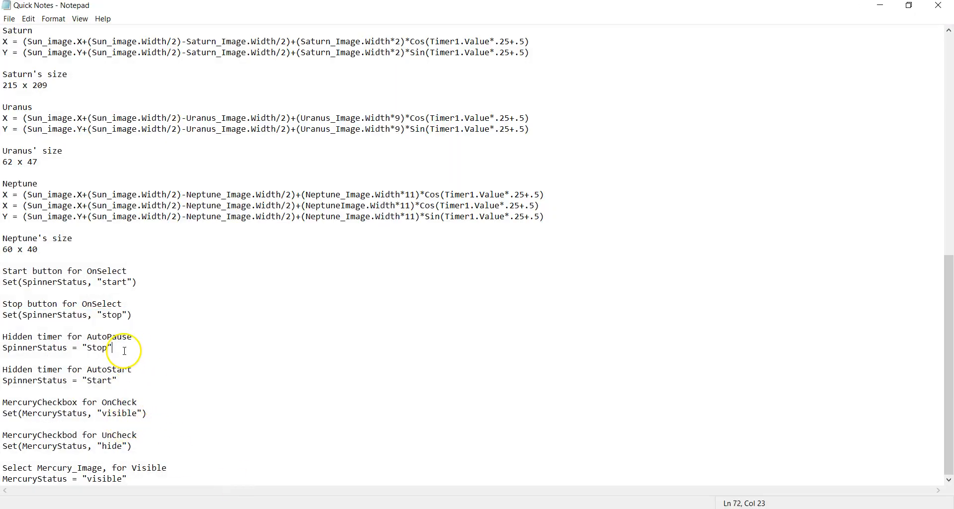
pyautogui.moveTo(121, 348); pyautogui.dragTo(2, 348)
pyautogui.hotkey('ctrl', 'c')
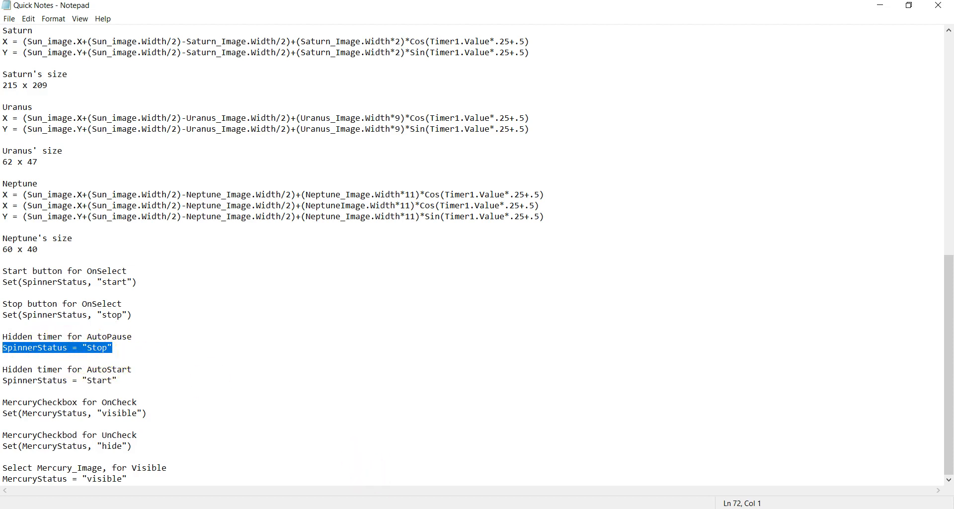
# - Back in PowerApps, replace Timer1's AutoPause value with the copied formula SpinnerStatus = "Stop"
pyautogui.moveTo(413, 508)
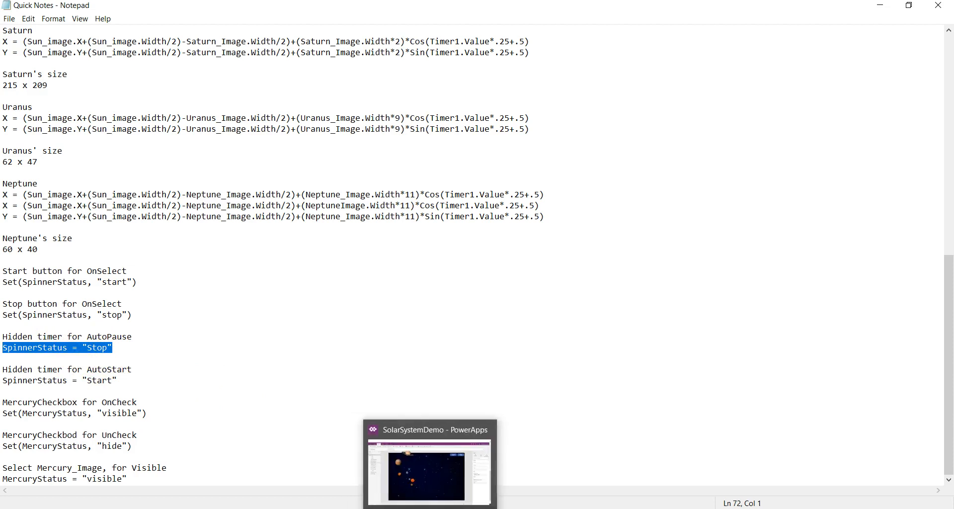
pyautogui.click(447, 494)
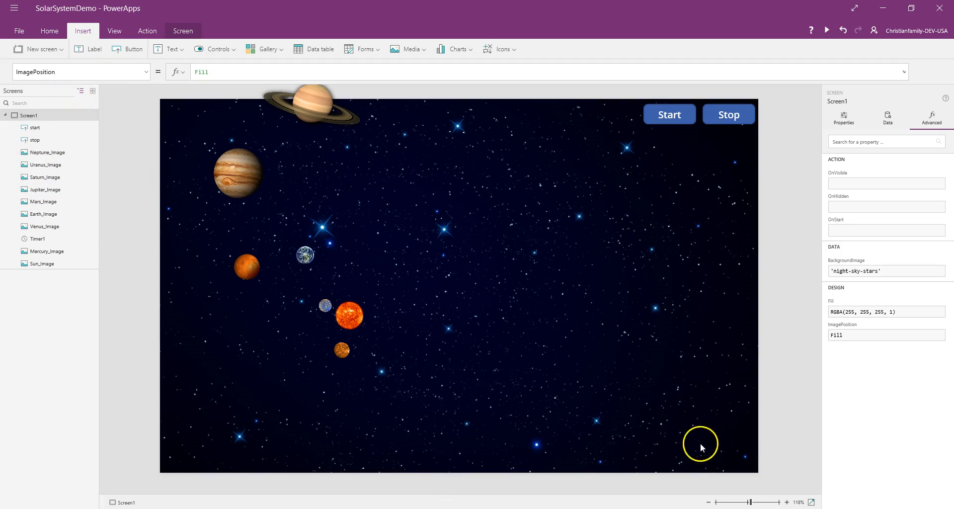
pyautogui.click(39, 240)
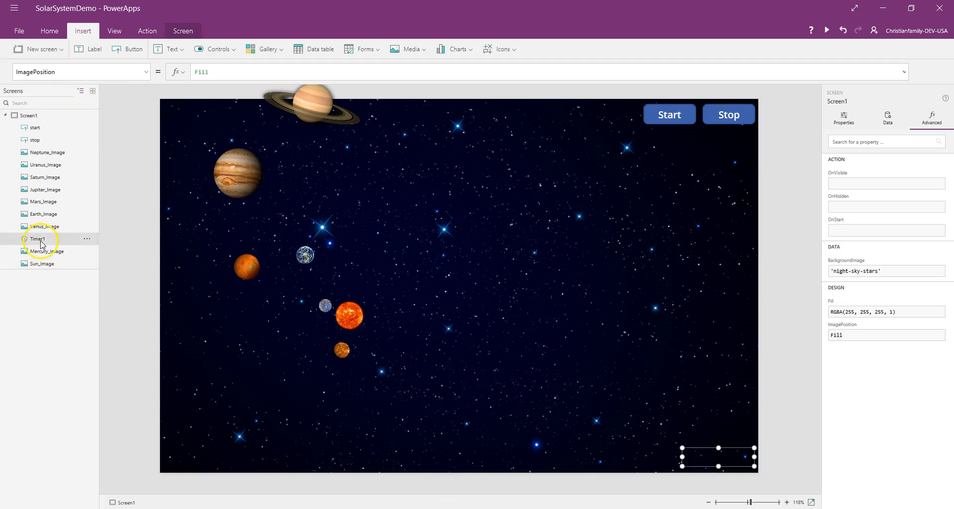
pyautogui.click(146, 77)
pyautogui.scroll(-5, 104, 159)
pyautogui.scroll(6, 104, 173)
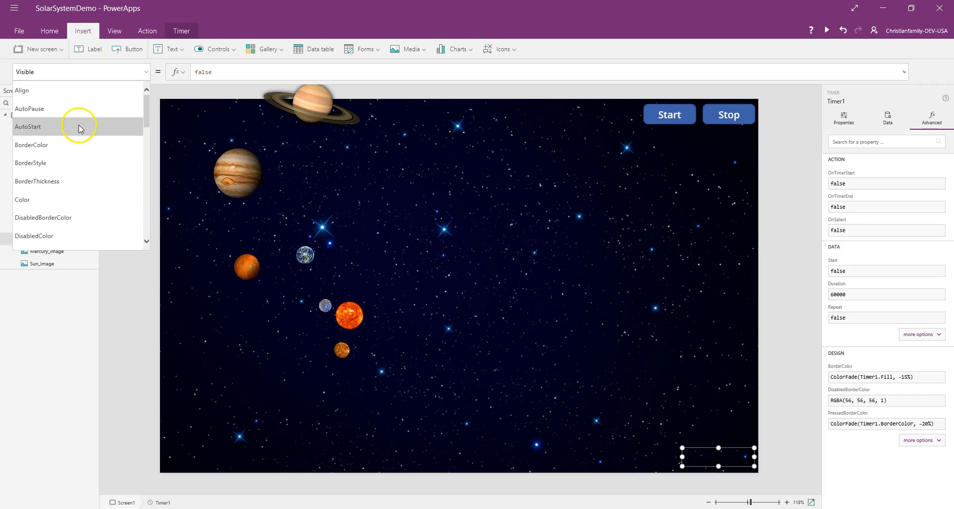
pyautogui.click(81, 129)
pyautogui.click(398, 508)
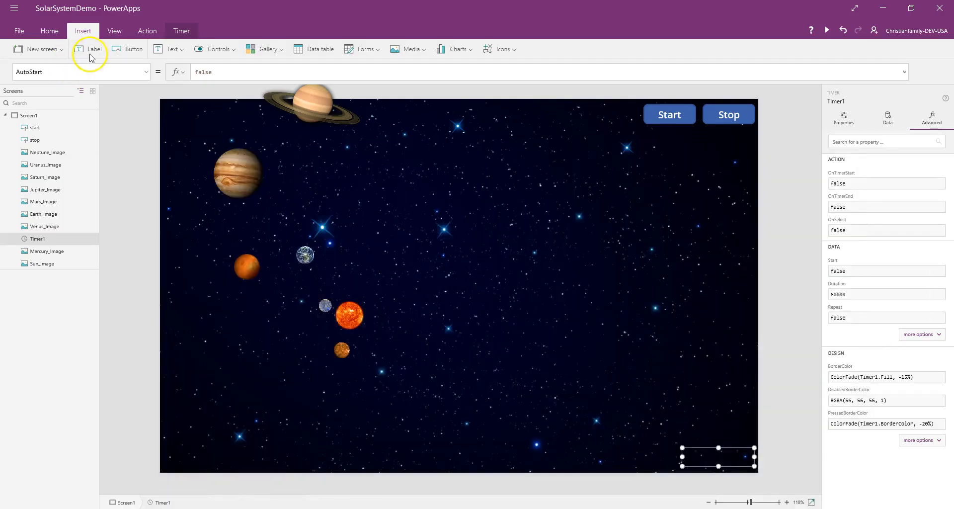
pyautogui.click(147, 72)
pyautogui.click(124, 108)
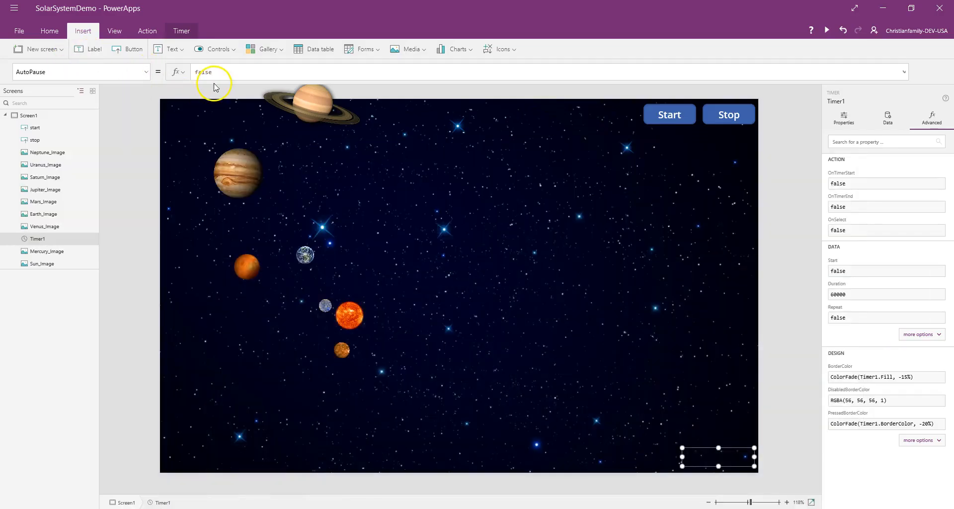
pyautogui.click(230, 76)
pyautogui.hotkey('ctrl', 'a')
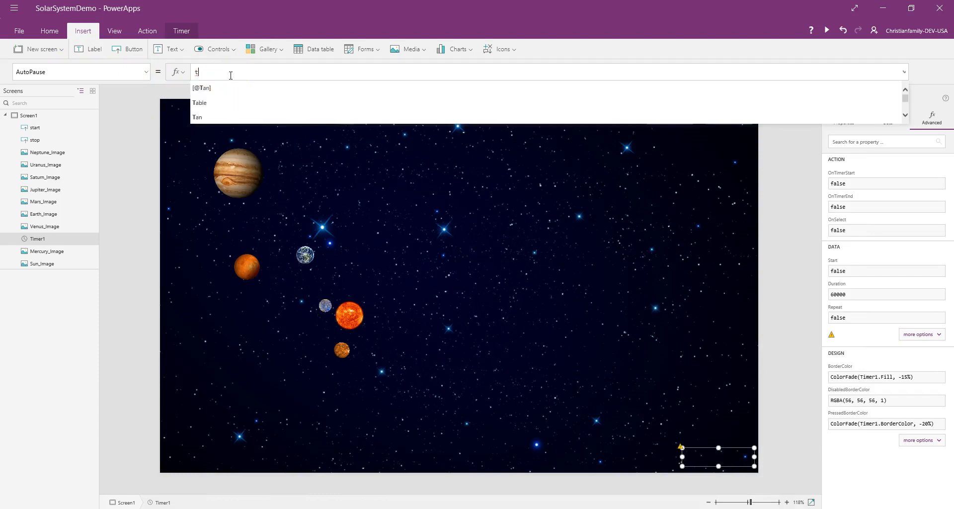
pyautogui.hotkey('ctrl', 'v')
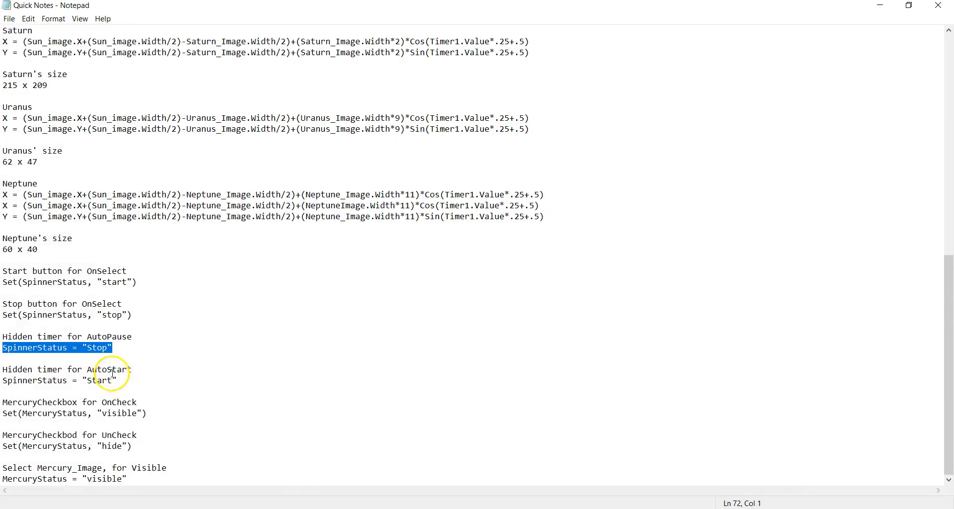
# - Set Timer1's AutoStart property to SpinnerStatus = "Start", copying the formula from Quick Notes in Notepad
pyautogui.moveTo(117, 380); pyautogui.dragTo(3, 380)
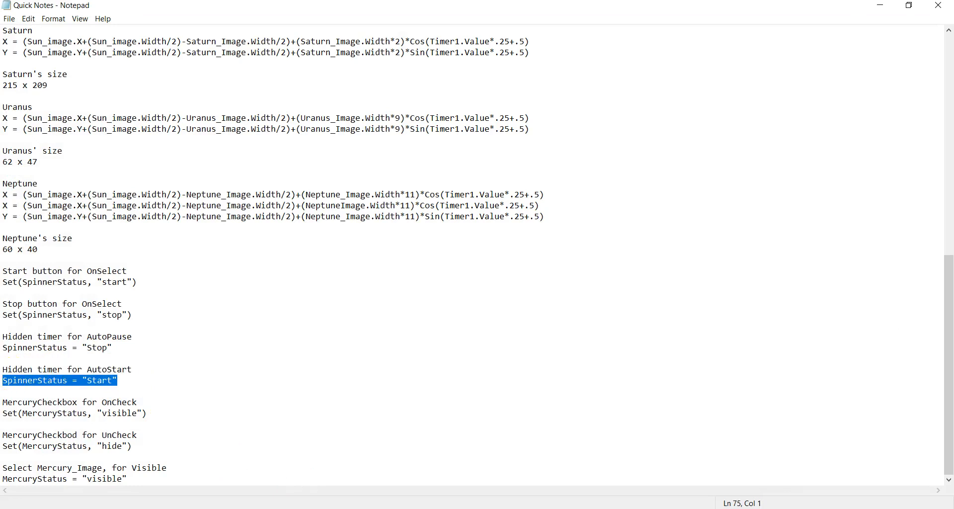
pyautogui.hotkey('ctrl', 'c')
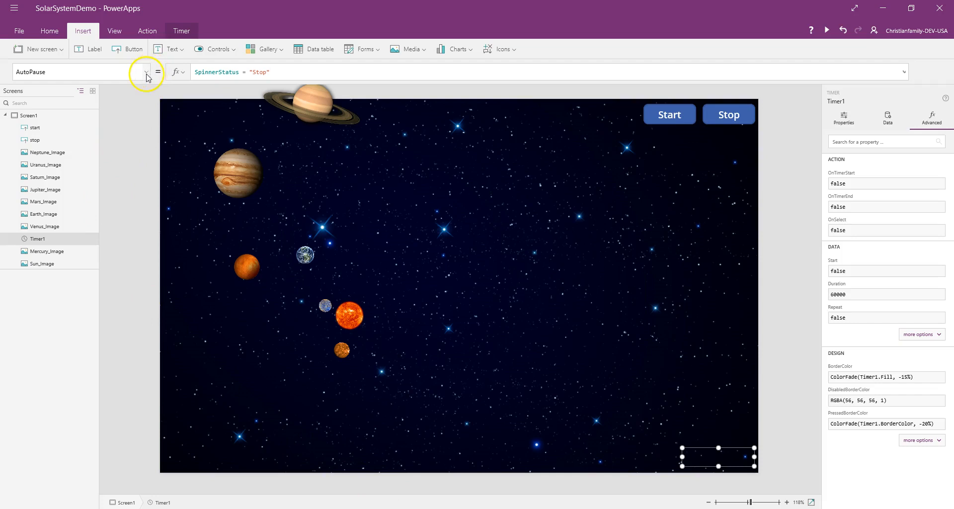
pyautogui.click(147, 72)
pyautogui.click(132, 127)
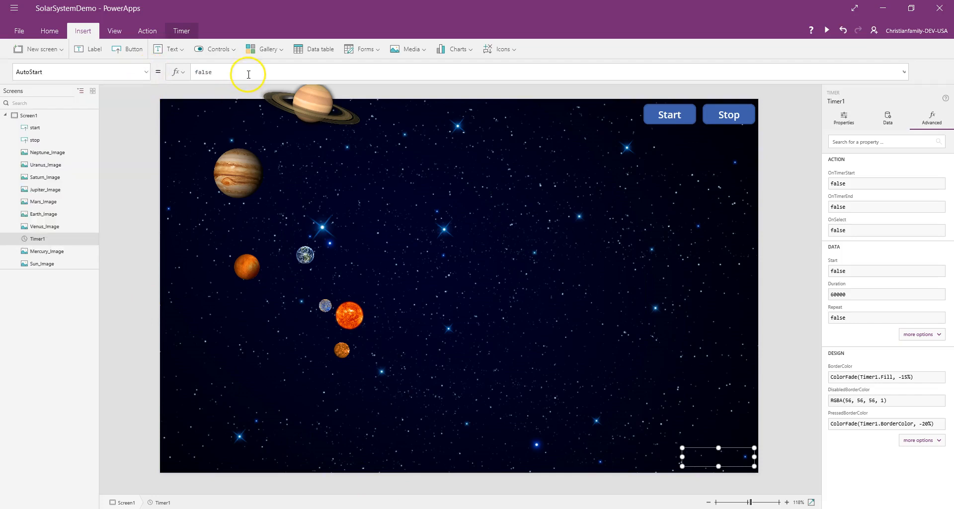
pyautogui.click(248, 72)
pyautogui.press('BackSpace')
pyautogui.press('BackSpace')
pyautogui.press('BackSpace')
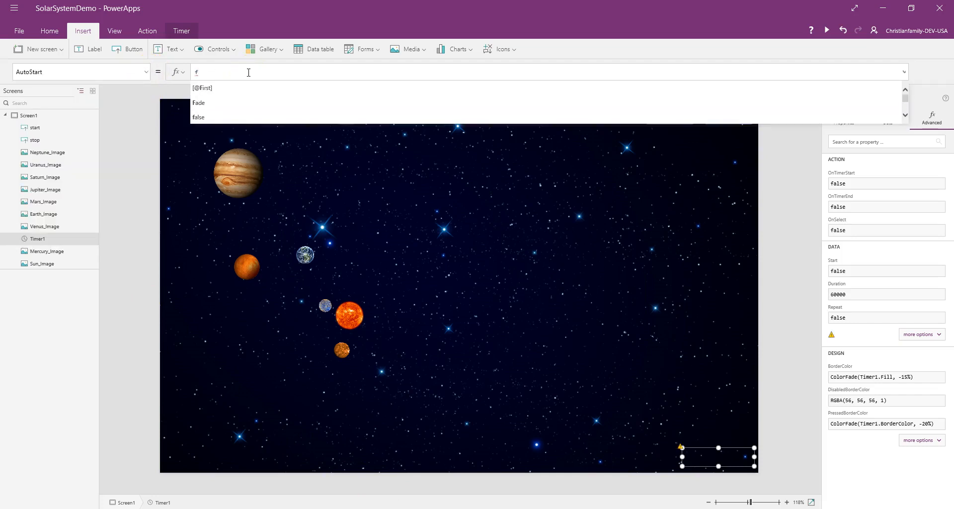
pyautogui.press('BackSpace')
pyautogui.hotkey('ctrl', 'v')
pyautogui.click(696, 444)
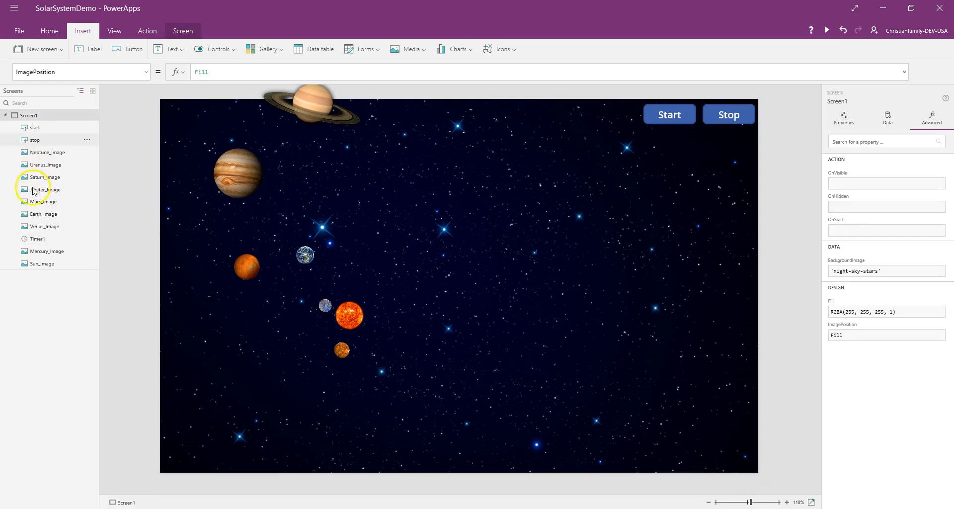
# - Set Timer1's Duration to 10000
pyautogui.click(31, 238)
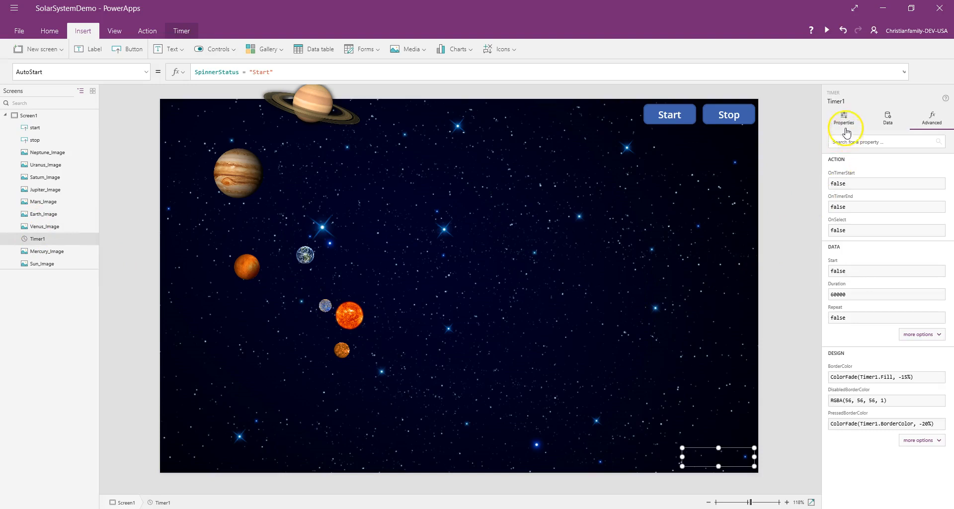
pyautogui.click(845, 119)
pyautogui.moveTo(934, 167); pyautogui.dragTo(897, 171)
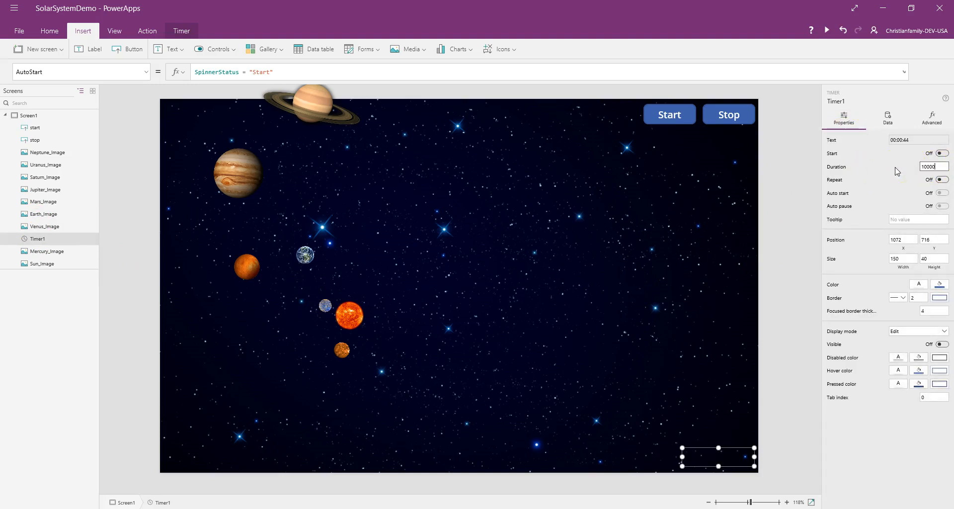
pyautogui.click(796, 254)
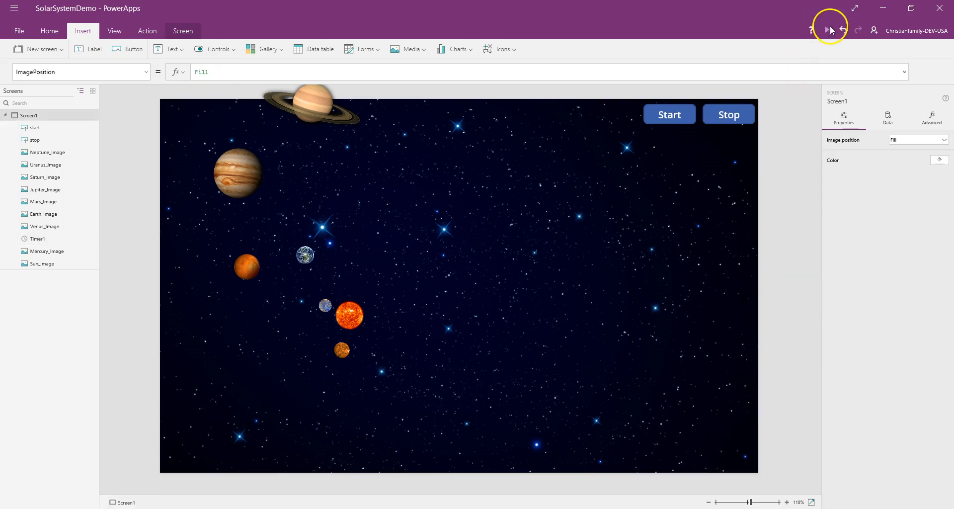
# - Preview the app and test running the planets' orbits with the Start button
pyautogui.click(830, 29)
pyautogui.click(767, 47)
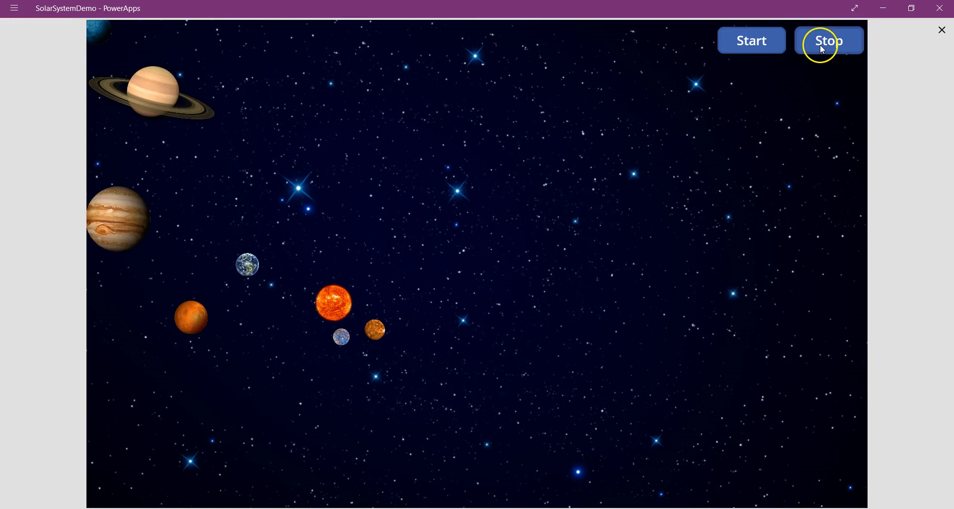
pyautogui.click(749, 53)
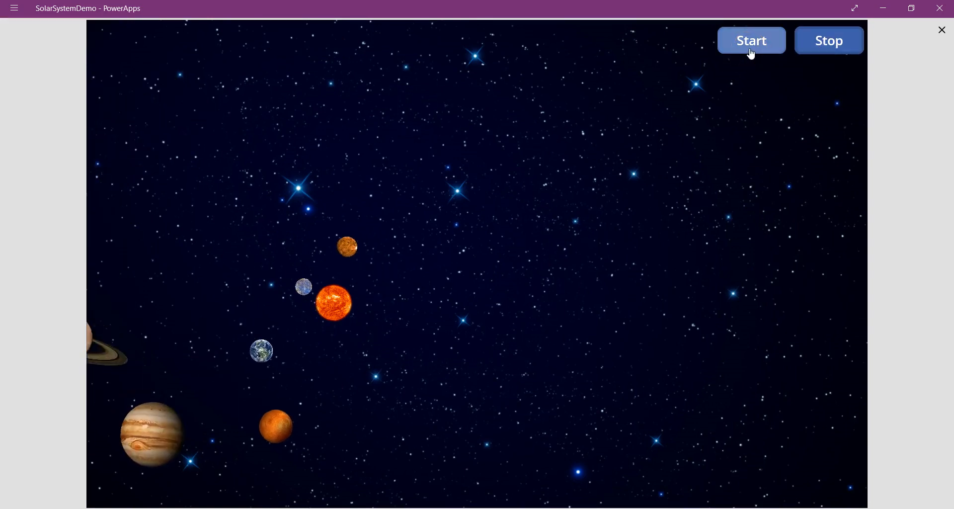
# - Test stopping and restarting the planets' orbits in the preview, finish with them stopped, and close the preview
pyautogui.click(832, 48)
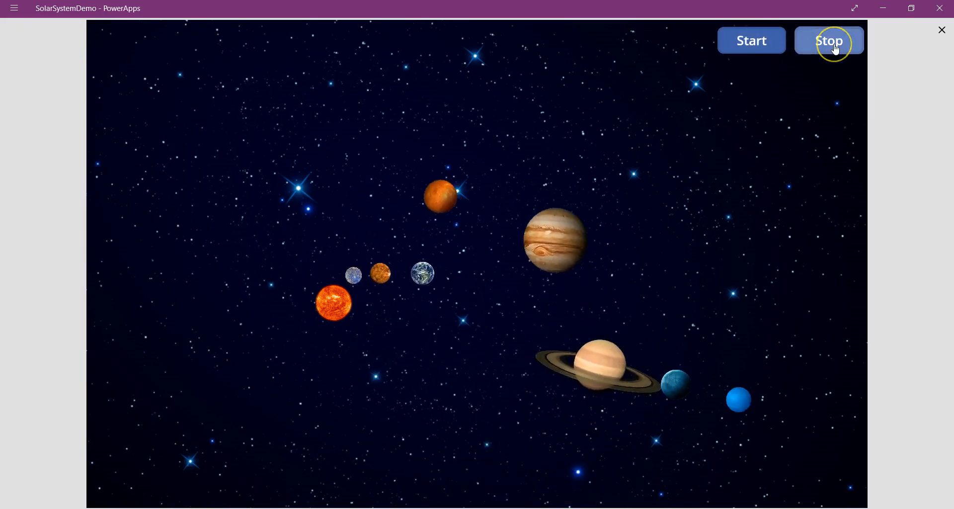
pyautogui.click(782, 44)
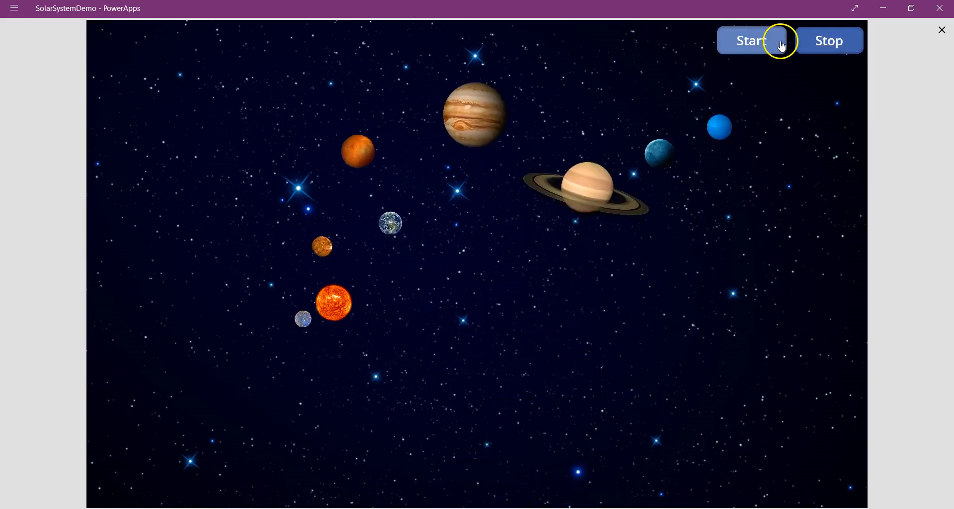
pyautogui.click(828, 46)
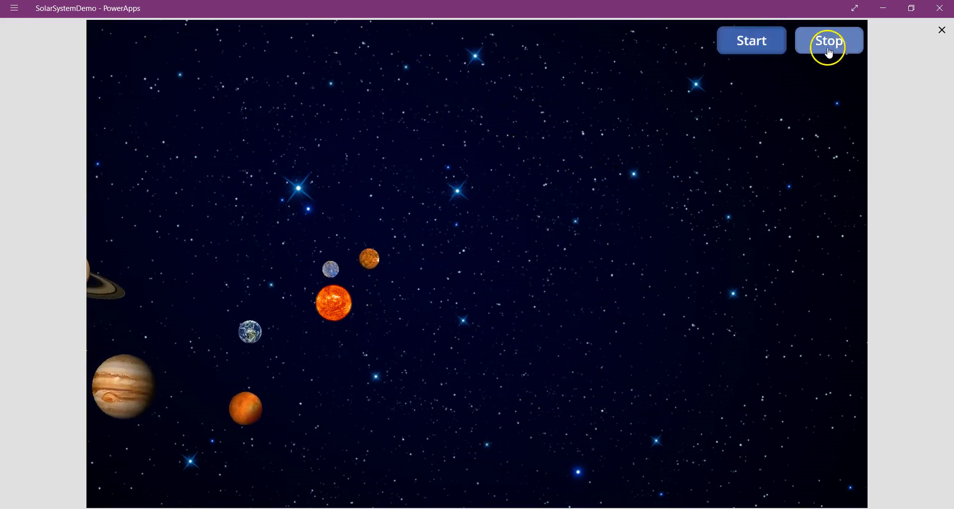
pyautogui.click(828, 50)
pyautogui.click(930, 78)
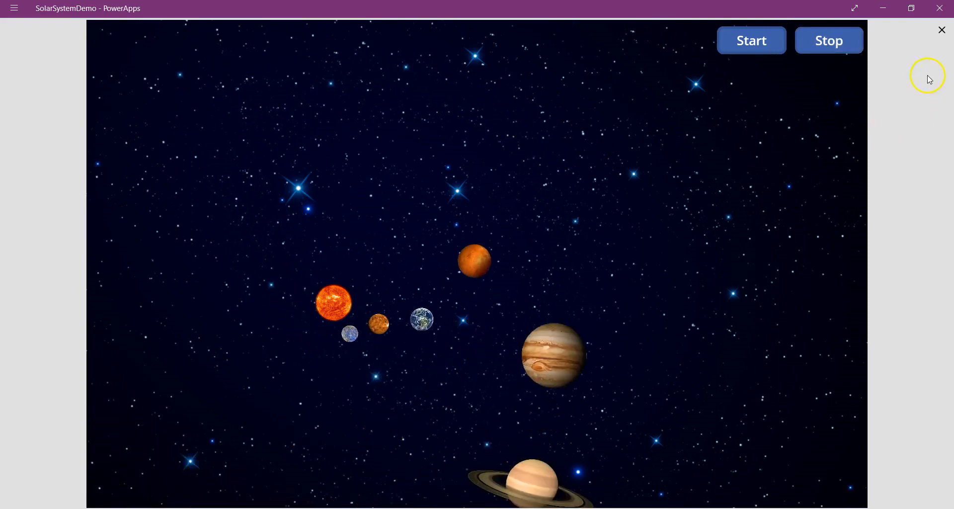
pyautogui.click(944, 35)
# - Save the app to the cloud as SolarSystemDemo and return to the canvas
pyautogui.click(18, 34)
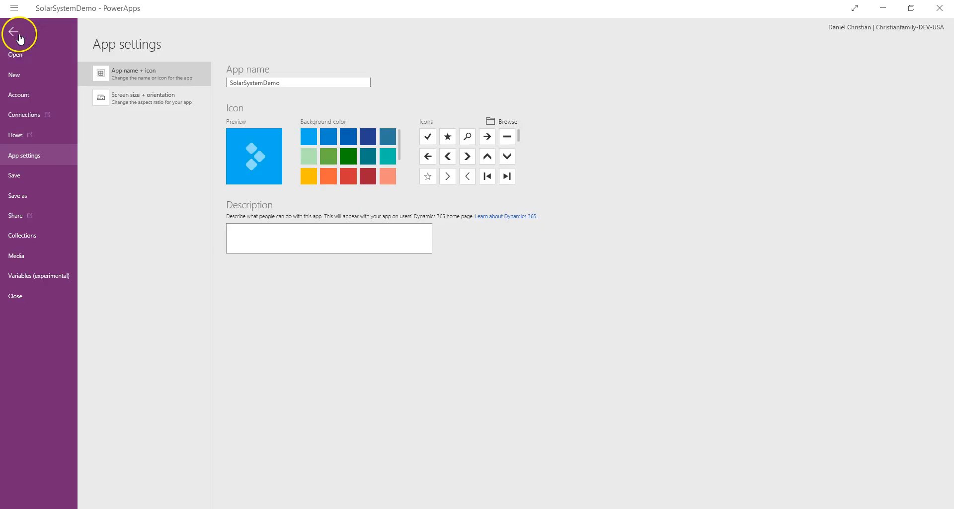
pyautogui.click(17, 183)
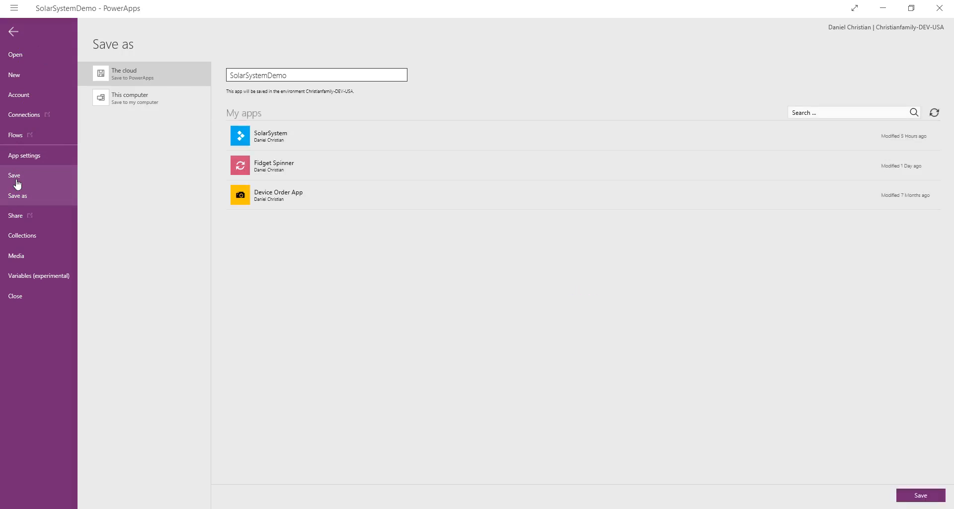
pyautogui.click(14, 31)
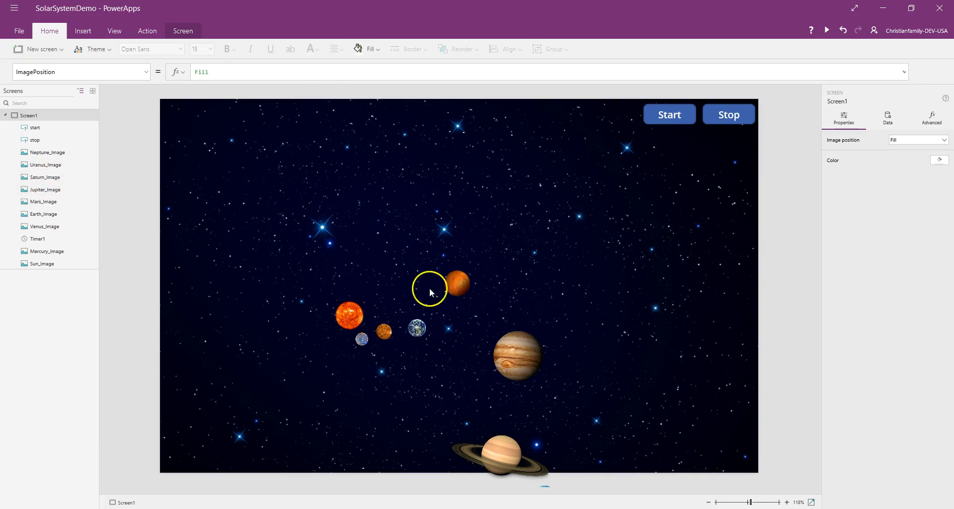
# - Add a check box labelled Mercury with white text beneath the Start and Stop buttons
pyautogui.click(82, 31)
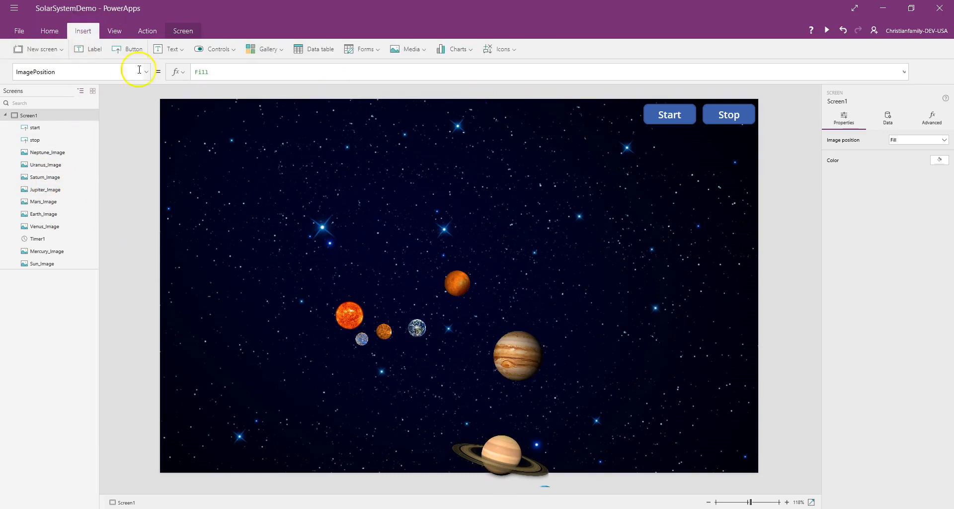
pyautogui.click(232, 50)
pyautogui.click(218, 104)
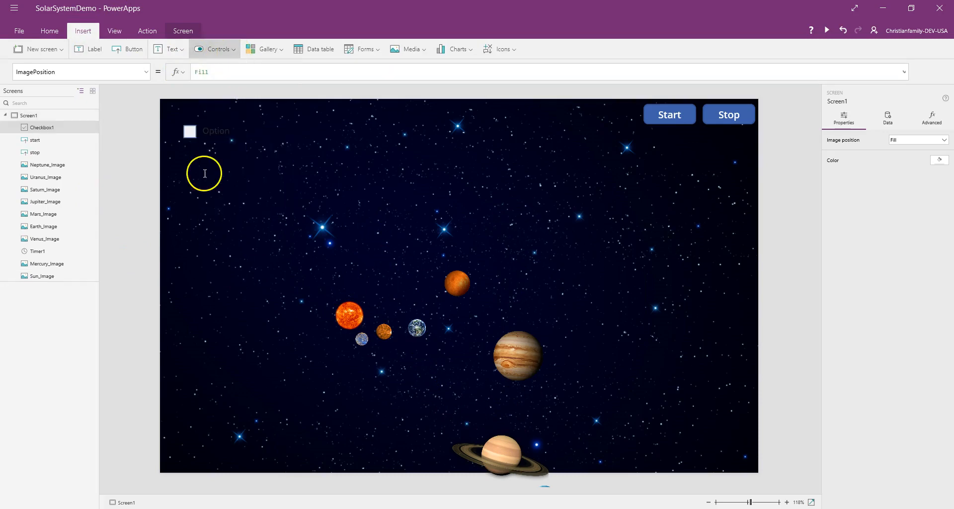
pyautogui.moveTo(233, 141); pyautogui.dragTo(729, 165)
pyautogui.click(258, 74)
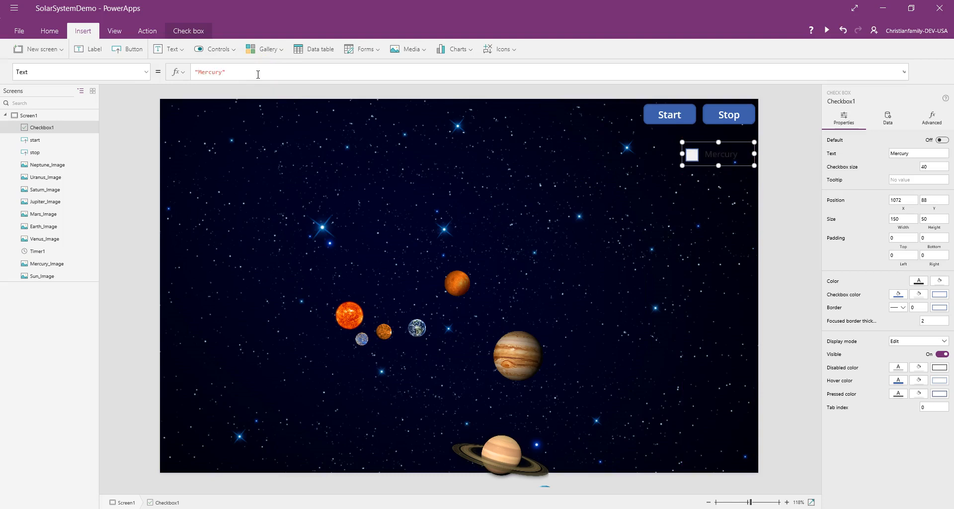
pyautogui.click(49, 31)
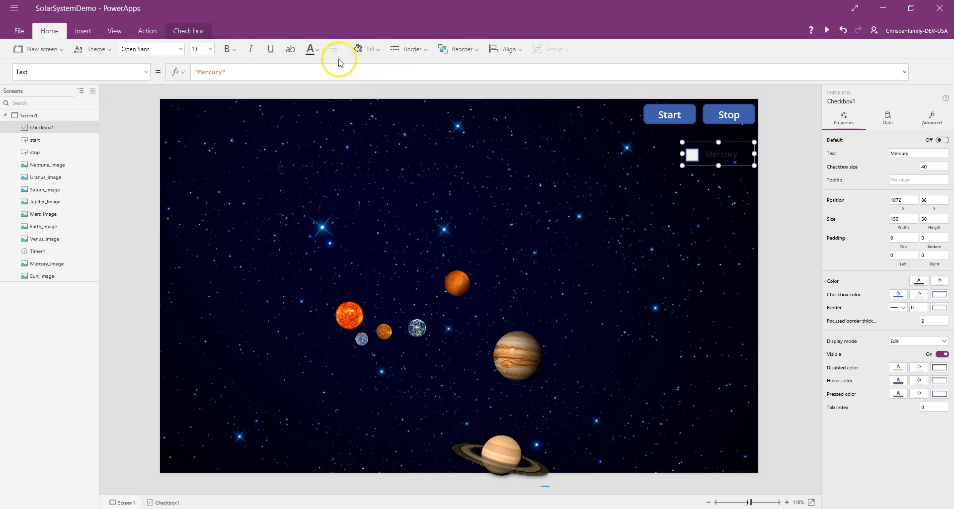
pyautogui.click(312, 49)
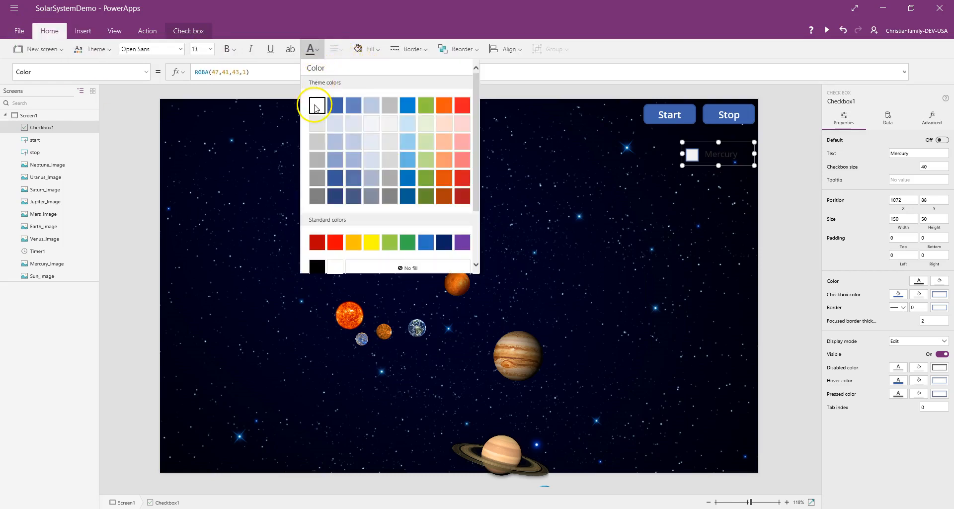
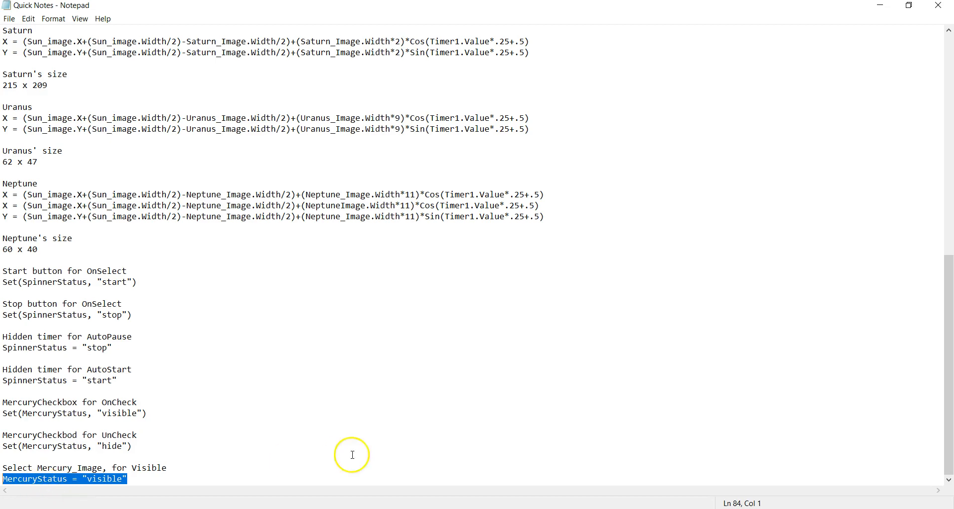
# - Back in PowerApps, set Mercury_Image's Visible property to the formula MercuryStatus = "visible"
pyautogui.hotkey('alt', 'Tab')
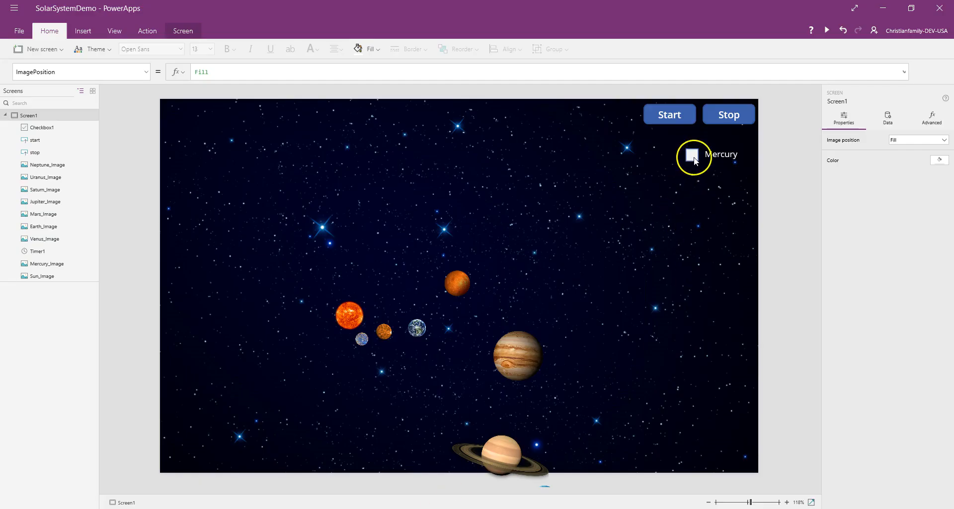
pyautogui.click(362, 342)
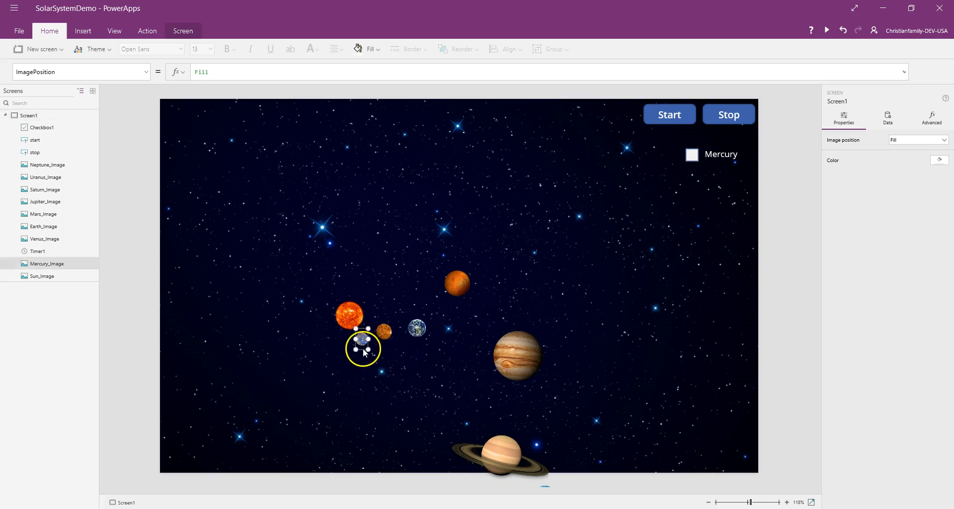
pyautogui.click(145, 77)
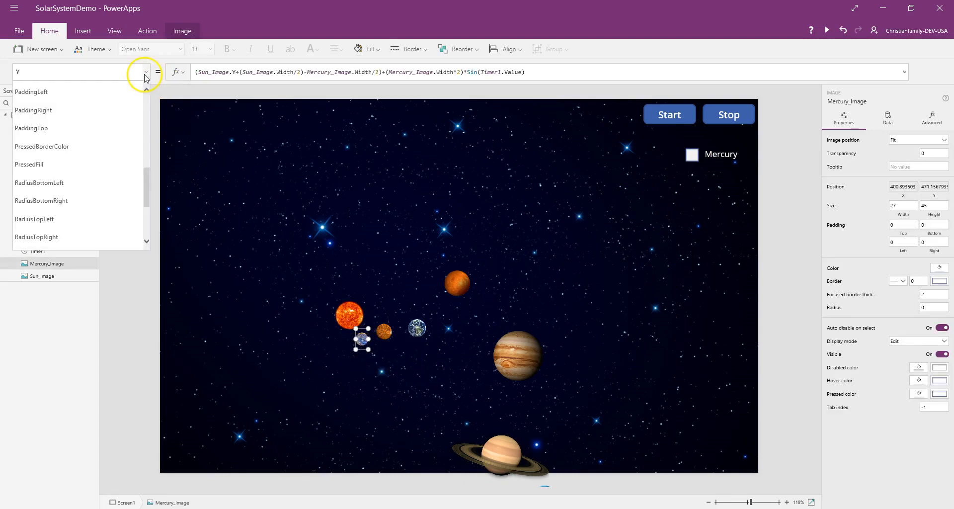
pyautogui.scroll(5, 118, 141)
pyautogui.scroll(-5, 119, 143)
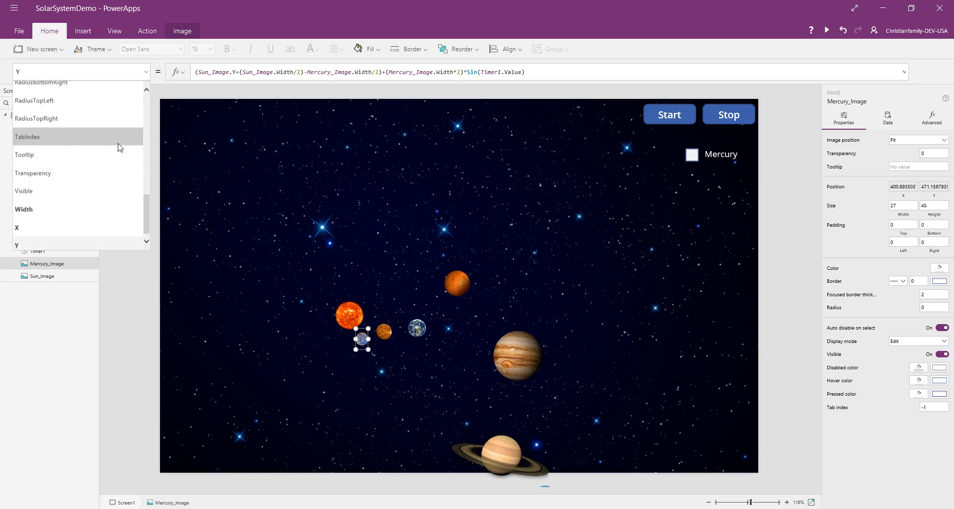
pyautogui.click(83, 186)
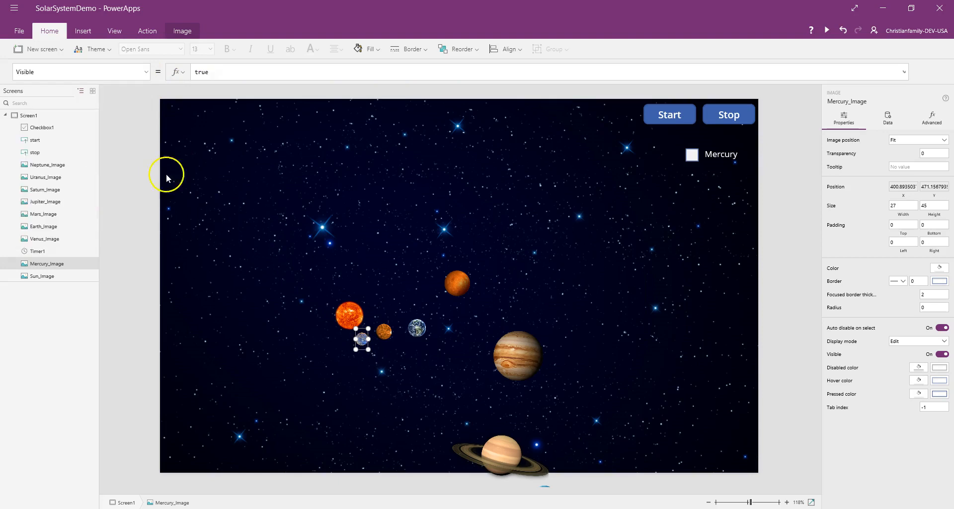
pyautogui.click(239, 76)
pyautogui.press('BackSpace')
pyautogui.press('BackSpace')
pyautogui.press('BackSpace')
pyautogui.press('BackSpace')
pyautogui.write('MercuryStatus = "visible"')
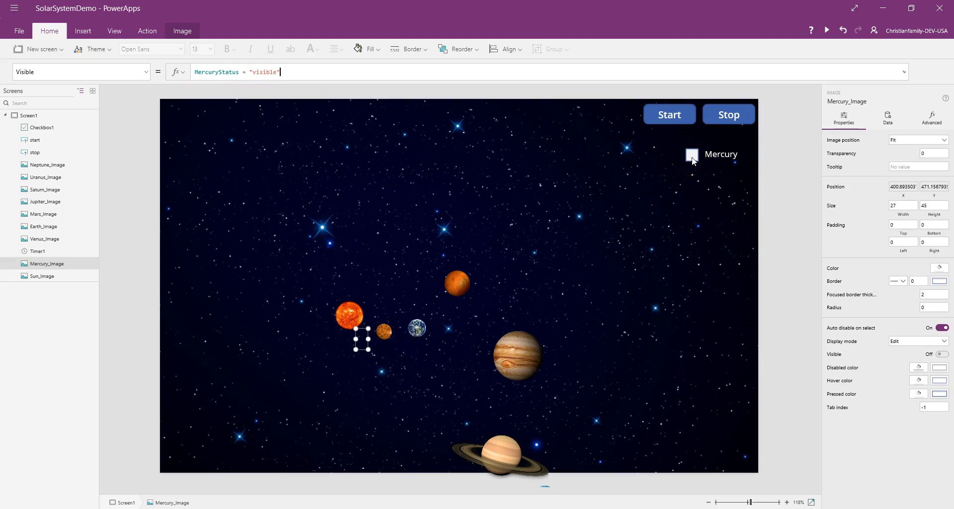
# - Preview the app with the orbits running, test showing and hiding Mercury with its check box, stop the motion and close the preview
pyautogui.click(687, 119)
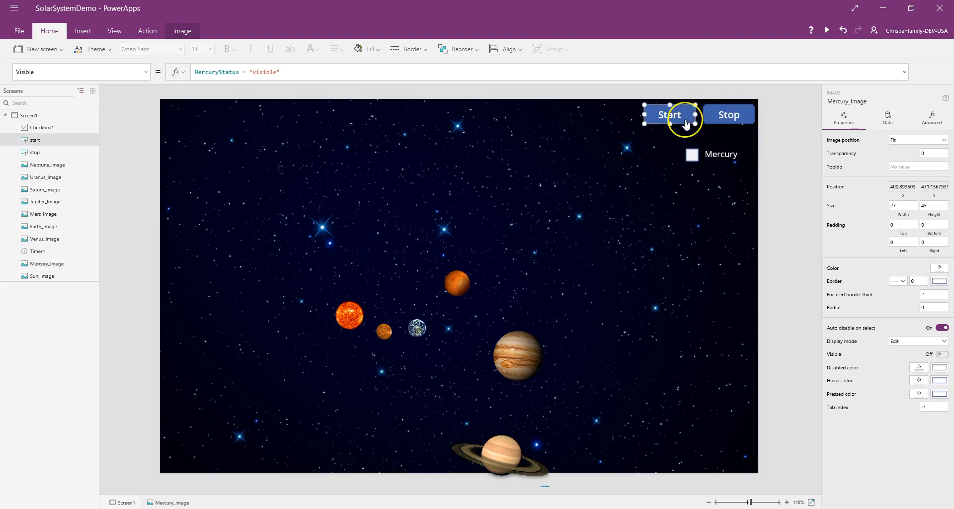
pyautogui.click(826, 31)
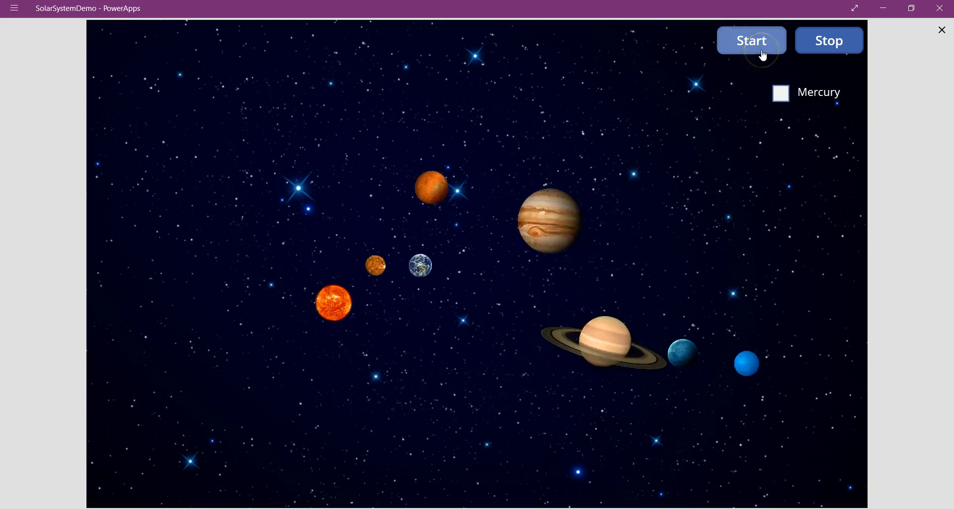
pyautogui.click(790, 95)
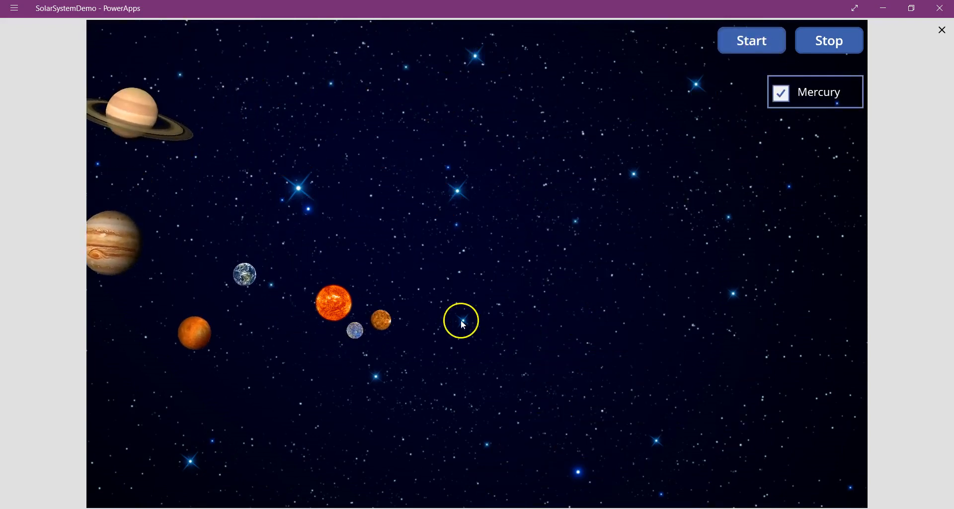
pyautogui.click(781, 93)
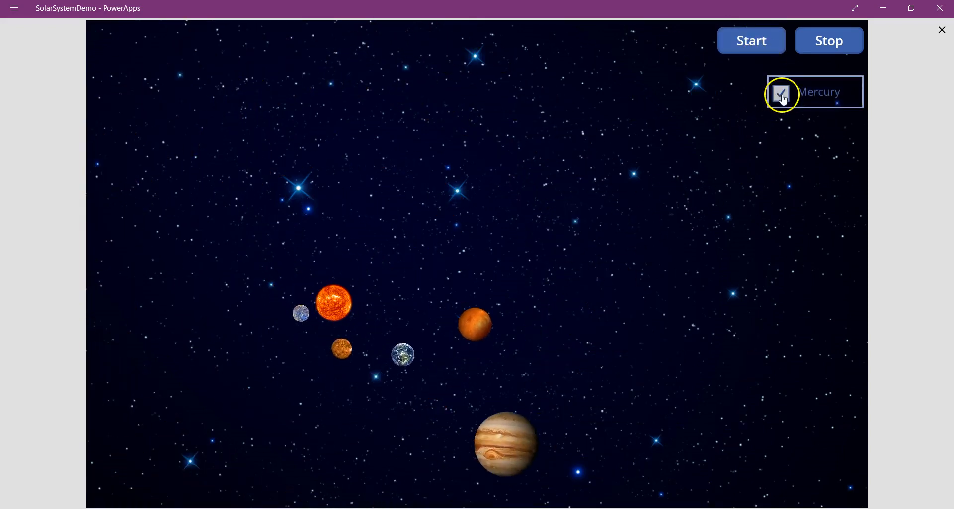
pyautogui.click(826, 49)
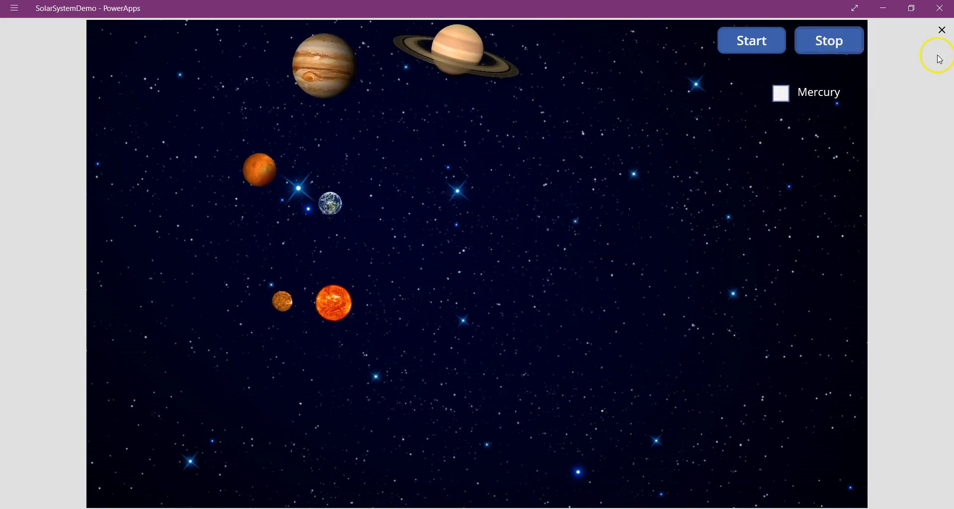
pyautogui.click(943, 31)
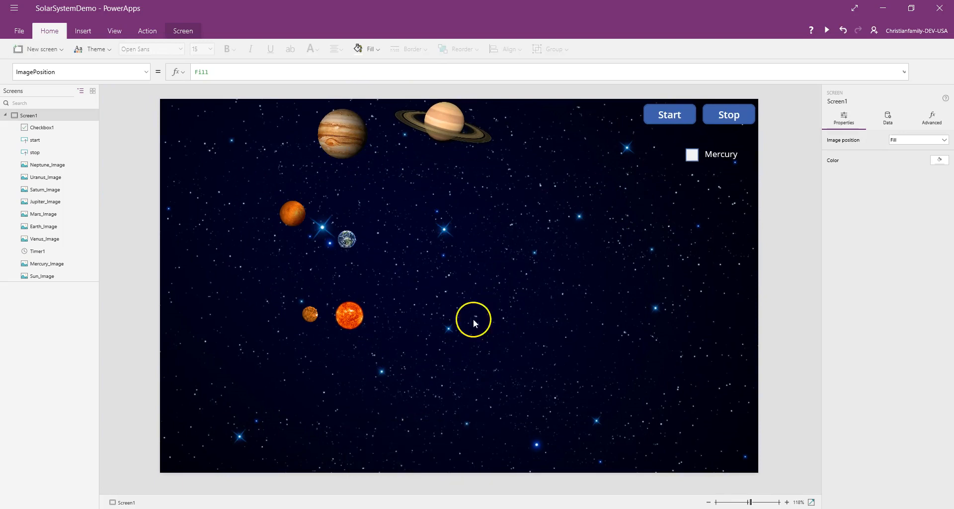
# - Insert a second check box, place it directly below the Mercury one and label it Earth
pyautogui.click(83, 31)
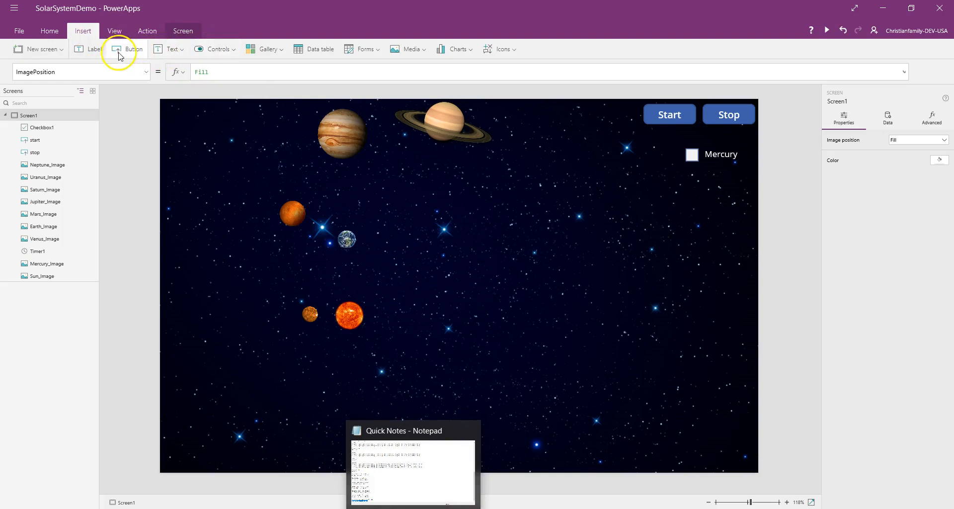
pyautogui.click(222, 48)
pyautogui.click(232, 104)
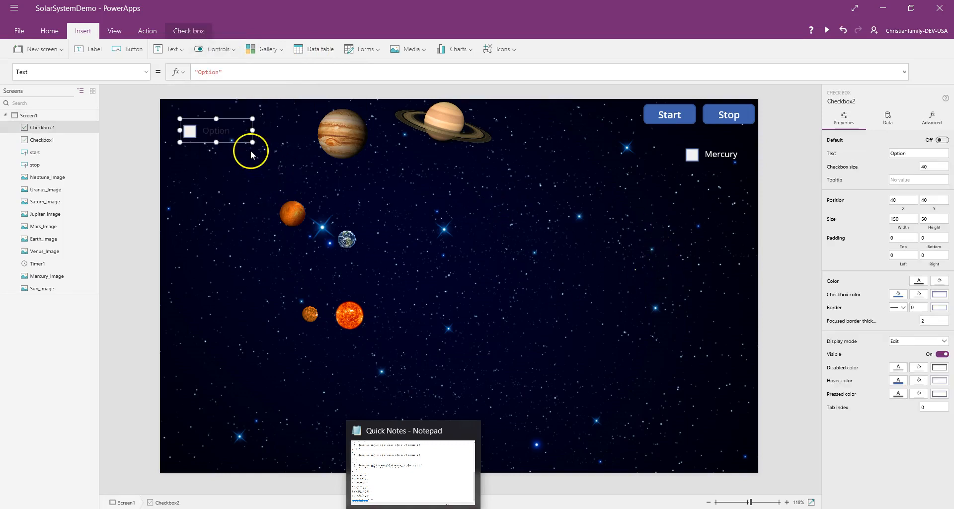
pyautogui.moveTo(246, 142); pyautogui.dragTo(746, 199)
pyautogui.click(244, 72)
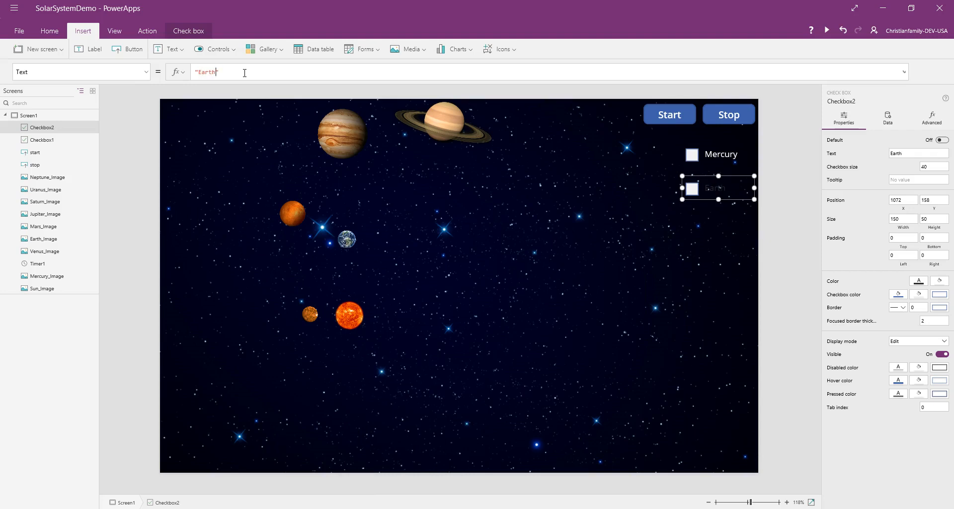
# - Set the Earth check box's text colour to white
pyautogui.click(49, 31)
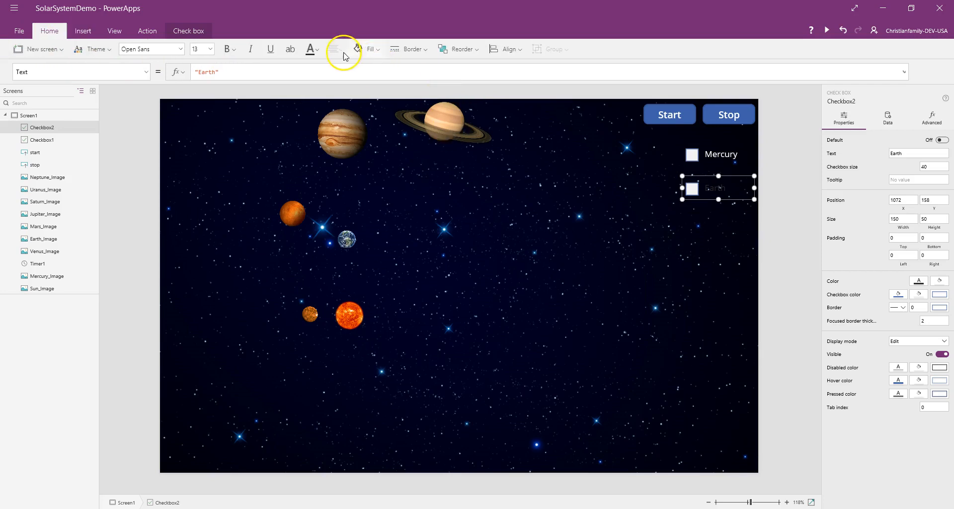
pyautogui.click(314, 50)
pyautogui.click(314, 104)
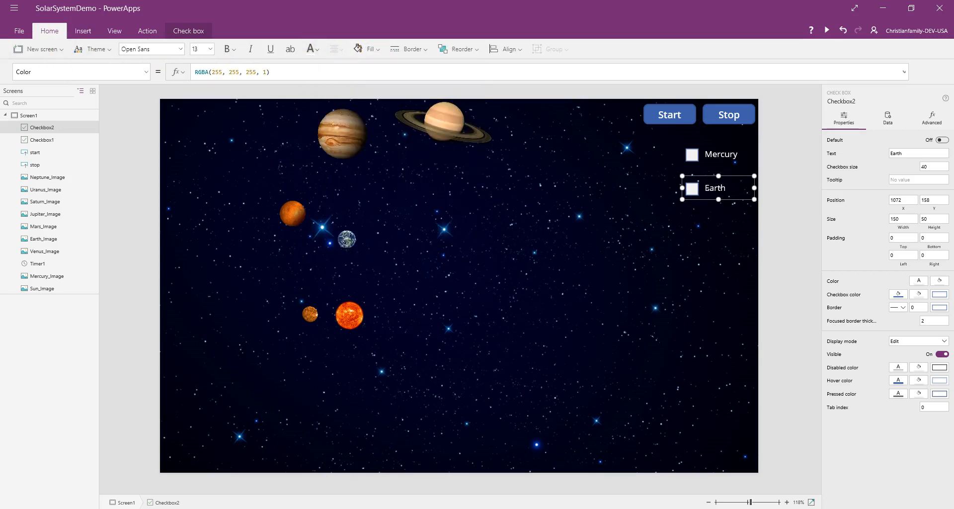
# - Switch to Quick Notes in Notepad and copy the Mercury check formula Set(MercuryStatus, "visible")
pyautogui.hotkey('alt', 'Tab')
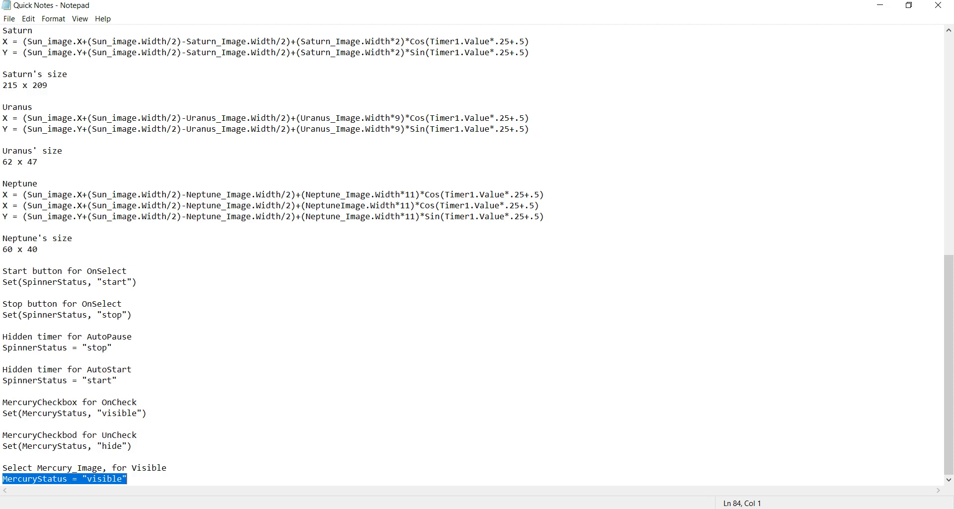
pyautogui.click(265, 471)
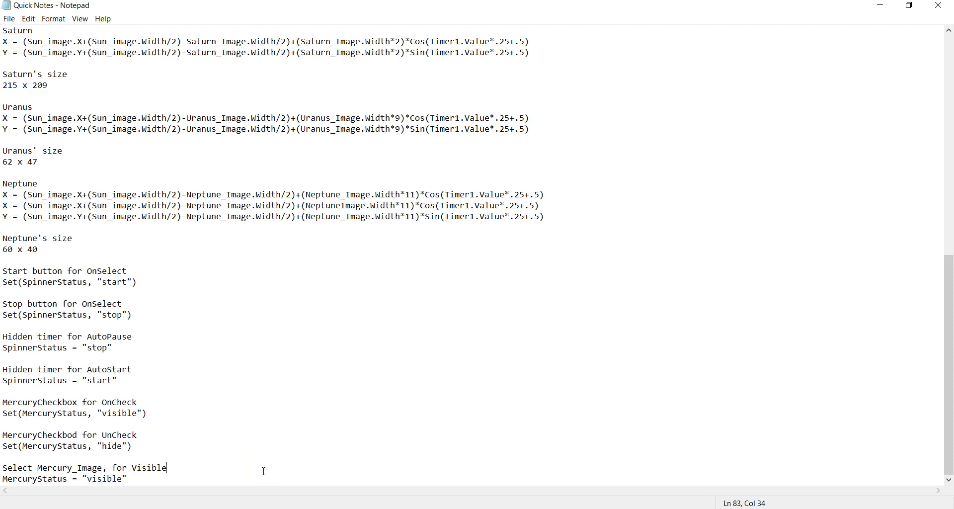
pyautogui.moveTo(159, 414); pyautogui.dragTo(1, 413)
pyautogui.hotkey('ctrl', 'c')
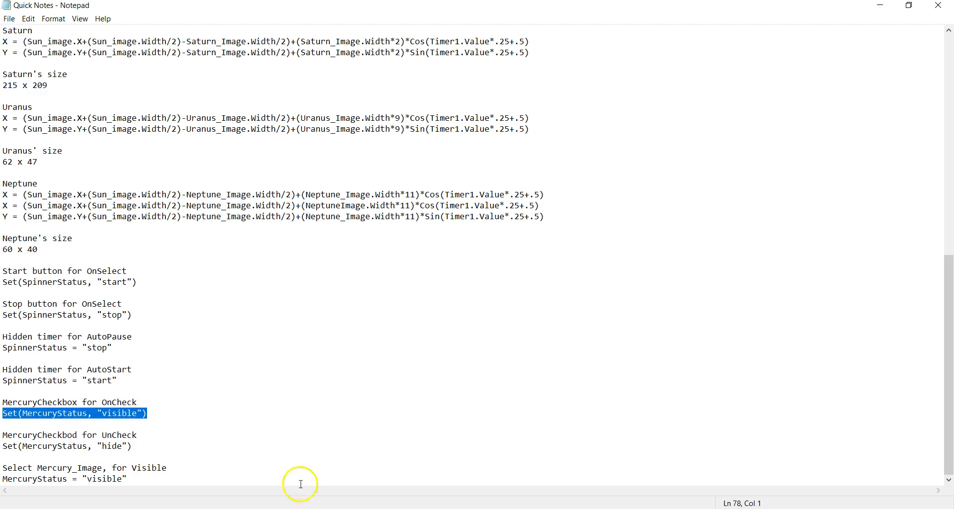
# - Back in PowerApps, replace the Earth check box's OnCheck formula with the copied Set(MercuryStatus, "visible")
pyautogui.click(431, 508)
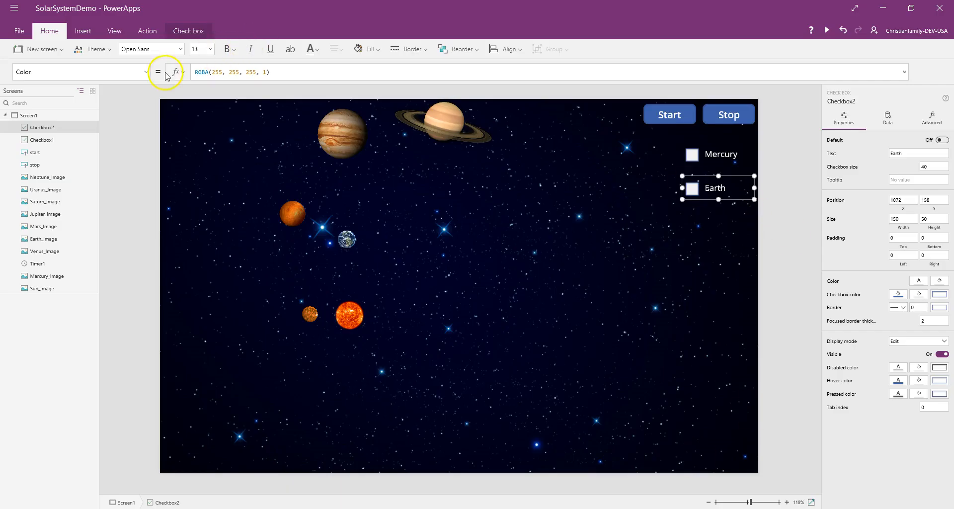
pyautogui.click(145, 71)
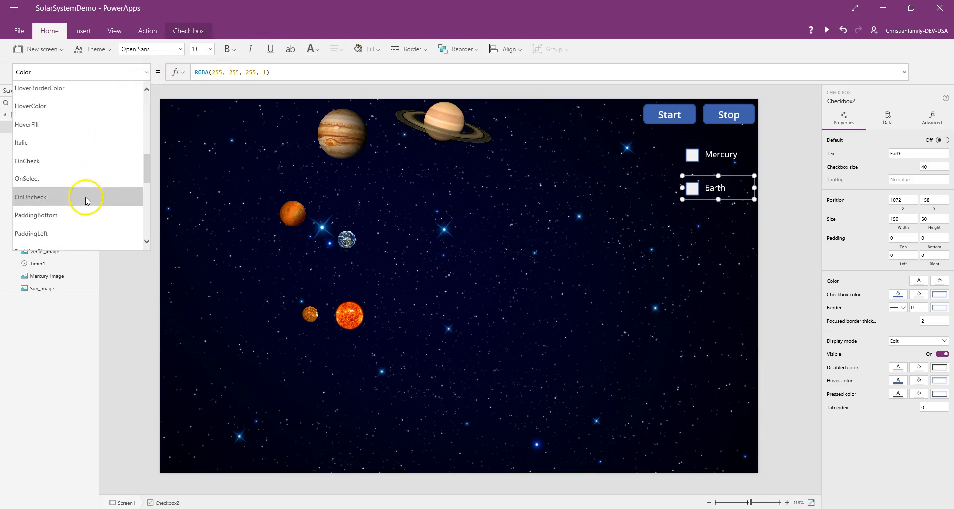
pyautogui.click(80, 157)
pyautogui.click(248, 76)
pyautogui.press('BackSpace')
pyautogui.press('BackSpace')
pyautogui.press('BackSpace')
pyautogui.press('BackSpace')
pyautogui.press('BackSpace')
pyautogui.hotkey('ctrl', 'v')
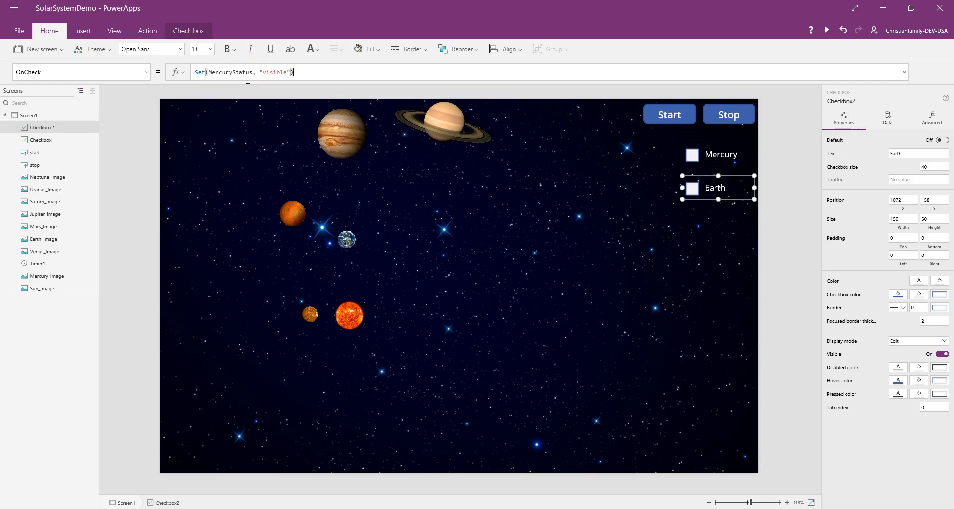
# - Change the variable in the Earth check box's OnCheck formula so it reads Set(EarthStatus, "visible")
pyautogui.press('Left')
pyautogui.press('Left')
pyautogui.press('Left')
pyautogui.press('Left')
pyautogui.press('Left')
pyautogui.press('Left')
pyautogui.press('Left')
pyautogui.press('Left')
pyautogui.press('Left')
pyautogui.press('Left')
pyautogui.press('Left')
pyautogui.press('Left')
pyautogui.press('Left')
pyautogui.press('Left')
pyautogui.press('Left')
pyautogui.press('Left')
pyautogui.press('Left')
pyautogui.press('Left')
pyautogui.press('BackSpace')
pyautogui.press('BackSpace')
pyautogui.press('BackSpace')
pyautogui.press('BackSpace')
pyautogui.press('BackSpace')
pyautogui.press('BackSpace')
pyautogui.press('BackSpace')
pyautogui.write('Earth')
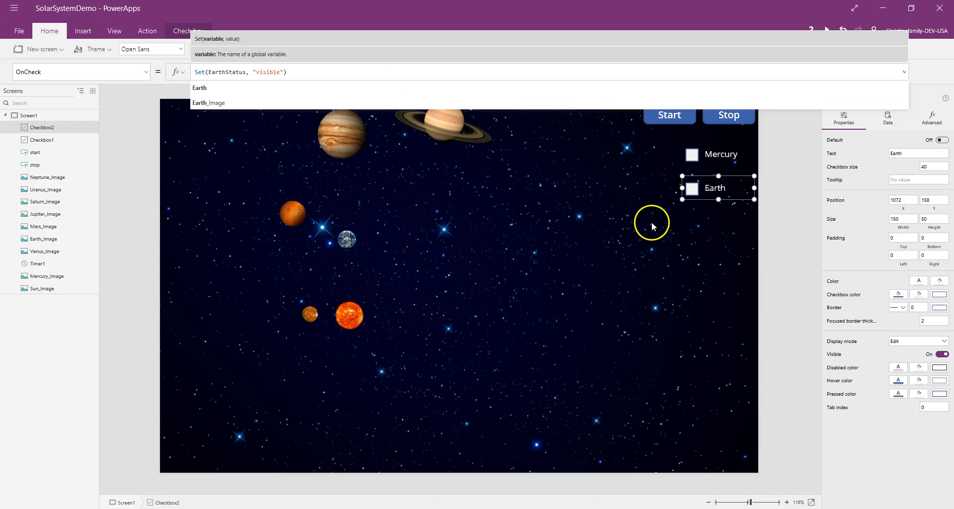
pyautogui.click(497, 431)
# - Switch to Quick Notes in Notepad and copy the Mercury uncheck formula Set(MercuryStatus, "hide")
pyautogui.hotkey('alt', 'Tab')
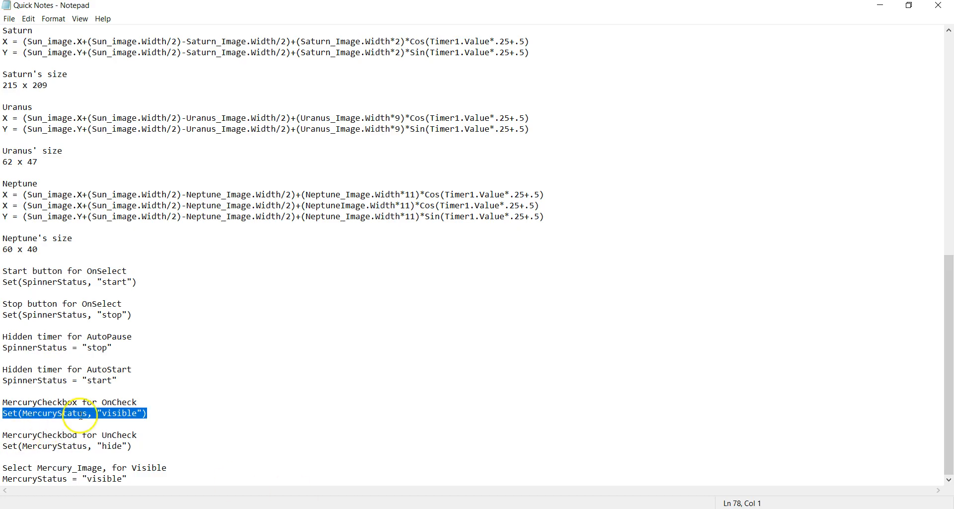
pyautogui.moveTo(132, 446); pyautogui.dragTo(5, 451)
pyautogui.hotkey('ctrl', 'c')
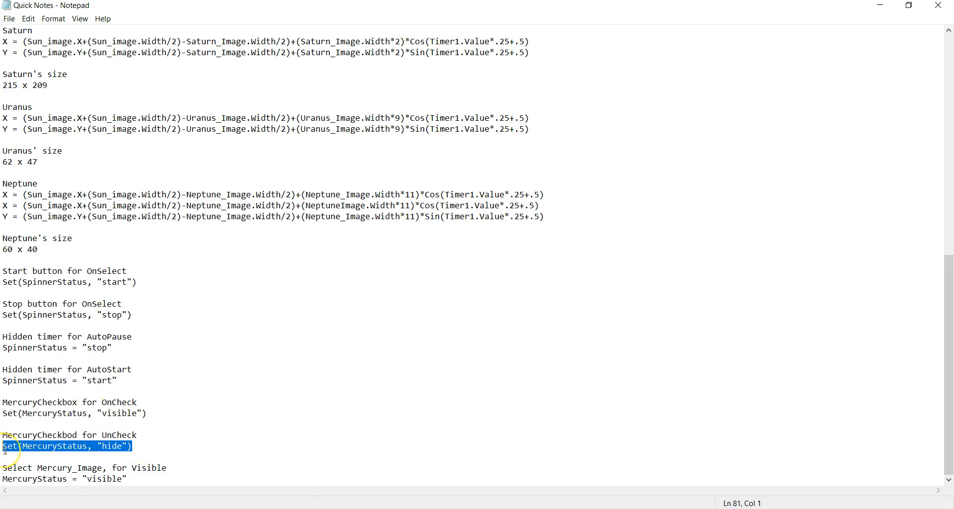
# - Back in PowerApps, replace the Earth check box's OnUncheck formula with the copied Set(MercuryStatus, "hide")
pyautogui.hotkey('alt', 'Tab')
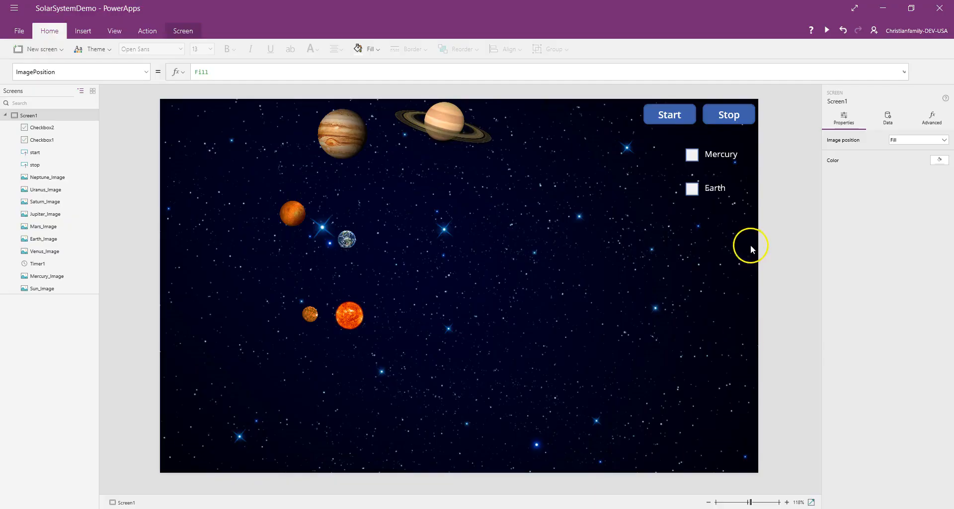
pyautogui.click(732, 196)
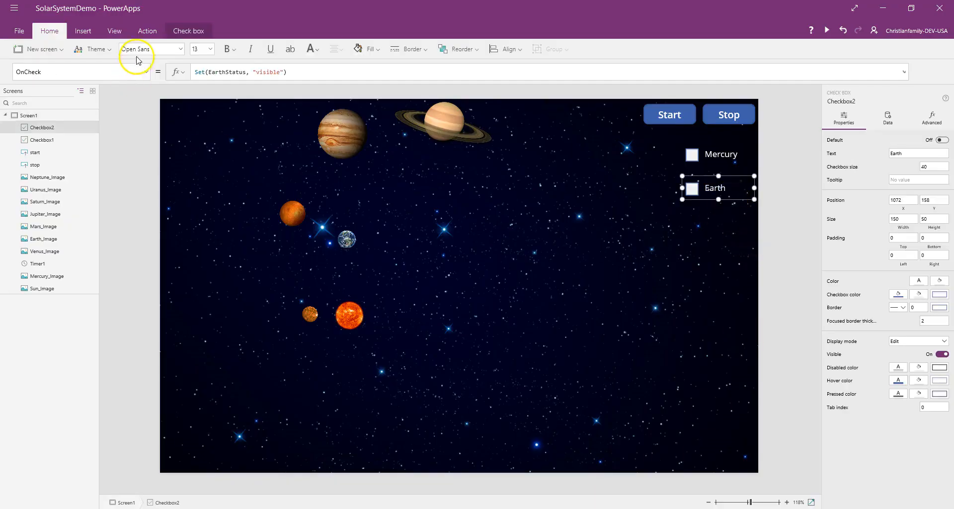
pyautogui.click(146, 73)
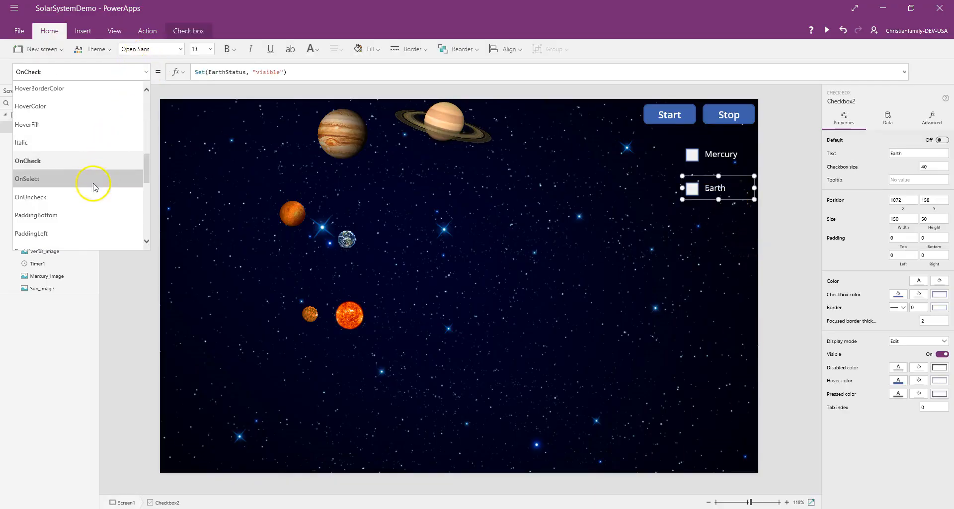
pyautogui.click(141, 195)
pyautogui.click(247, 70)
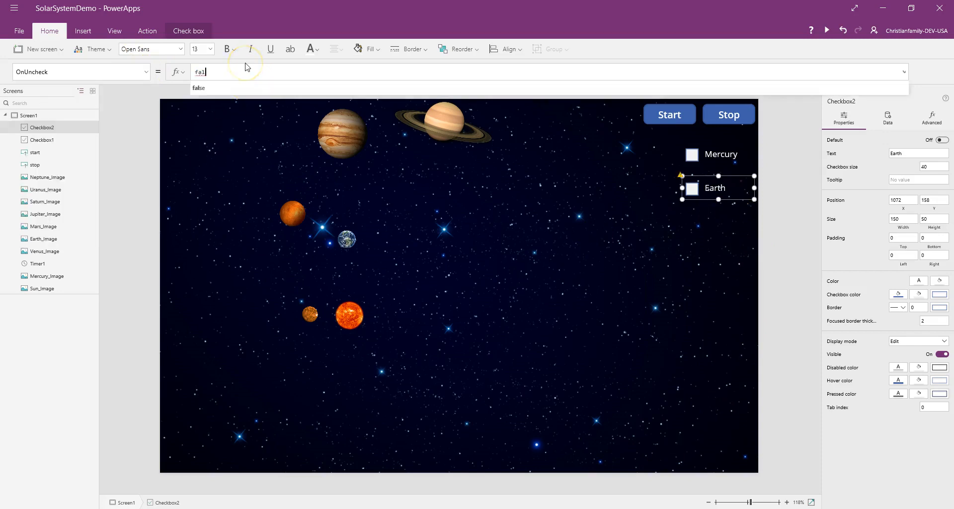
pyautogui.press('BackSpace')
pyautogui.press('BackSpace')
pyautogui.press('BackSpace')
pyautogui.hotkey('ctrl', 'v')
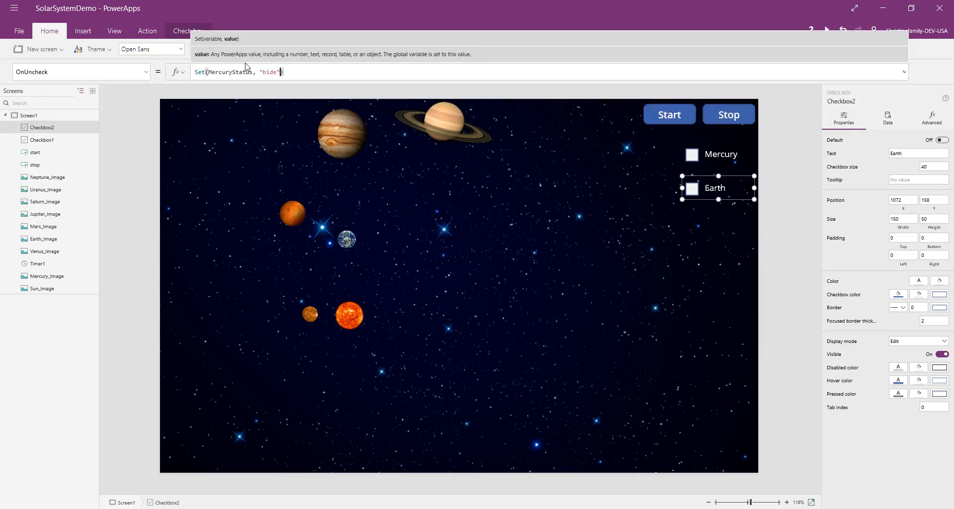
# - Change the variable in the Earth check box's OnUncheck formula so it reads Set(EarthStatus, "hide")
pyautogui.press('Left')
pyautogui.press('Left')
pyautogui.press('Left')
pyautogui.press('Left')
pyautogui.press('Left')
pyautogui.press('Left')
pyautogui.press('Left')
pyautogui.press('Left')
pyautogui.press('Left')
pyautogui.press('BackSpace')
pyautogui.press('BackSpace')
pyautogui.press('BackSpace')
pyautogui.press('BackSpace')
pyautogui.press('BackSpace')
pyautogui.press('BackSpace')
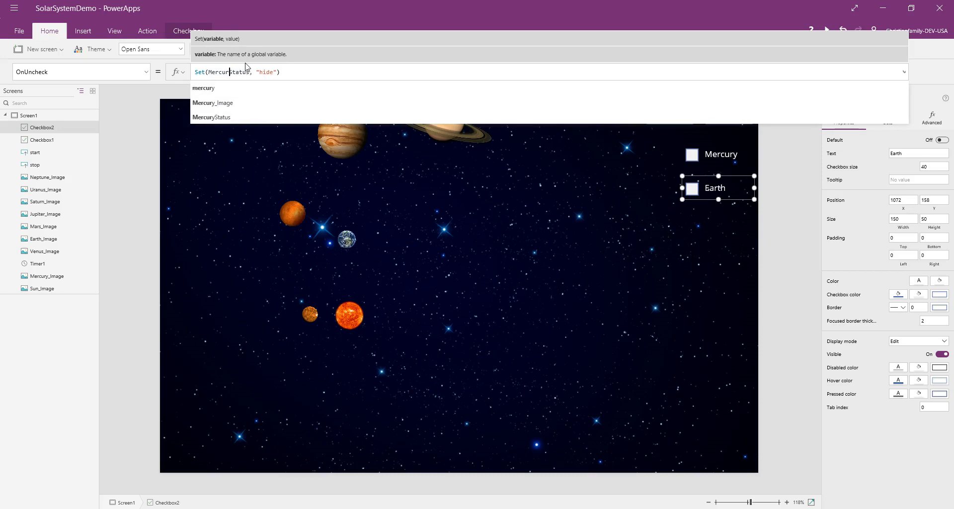
pyautogui.press('BackSpace')
pyautogui.write('Earth')
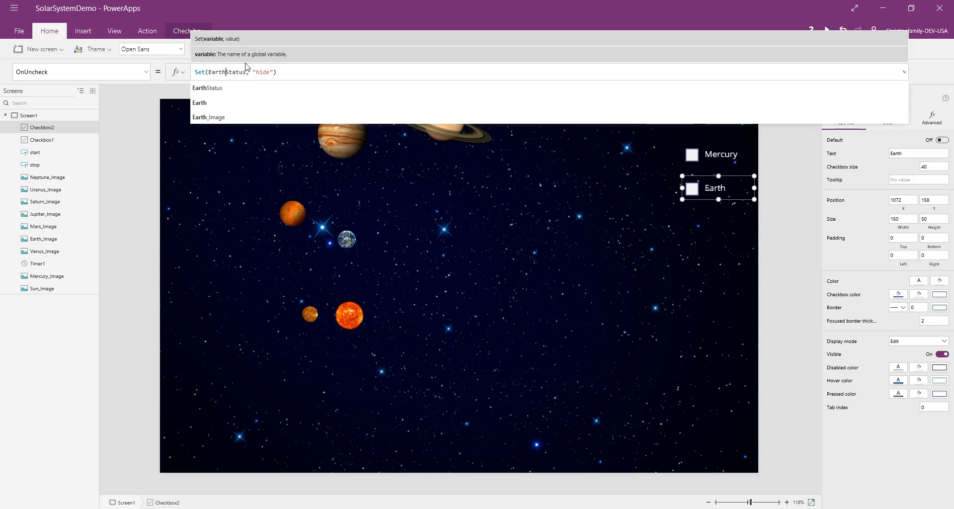
pyautogui.click(698, 285)
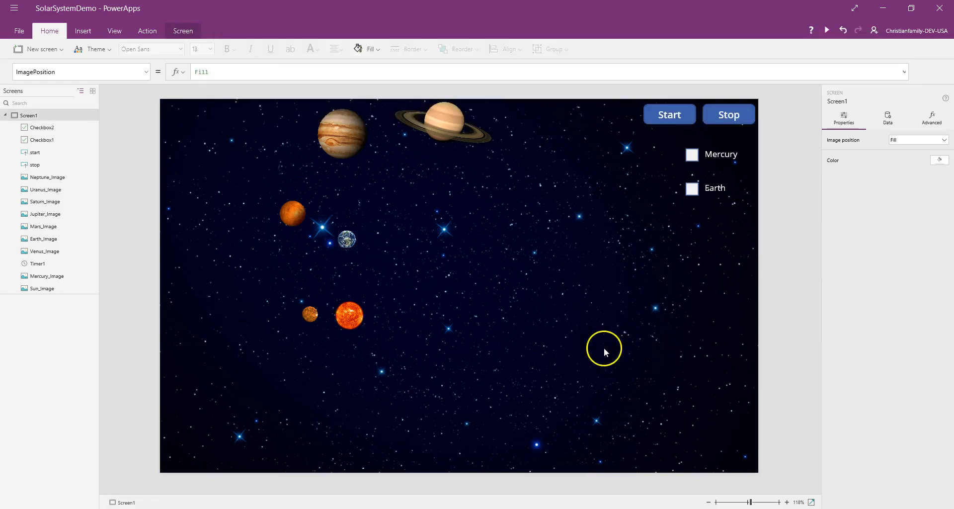
# - Show Earth_Image's Visible formula for editing, and copy MercuryStatus = "visible" from Quick Notes in Notepad
pyautogui.click(353, 243)
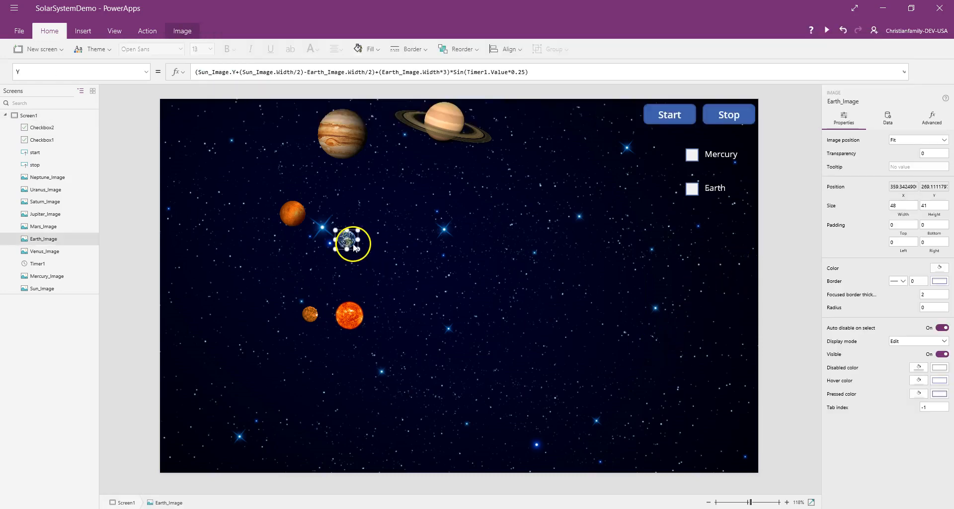
pyautogui.click(146, 71)
pyautogui.scroll(-3, 93, 170)
pyautogui.click(77, 213)
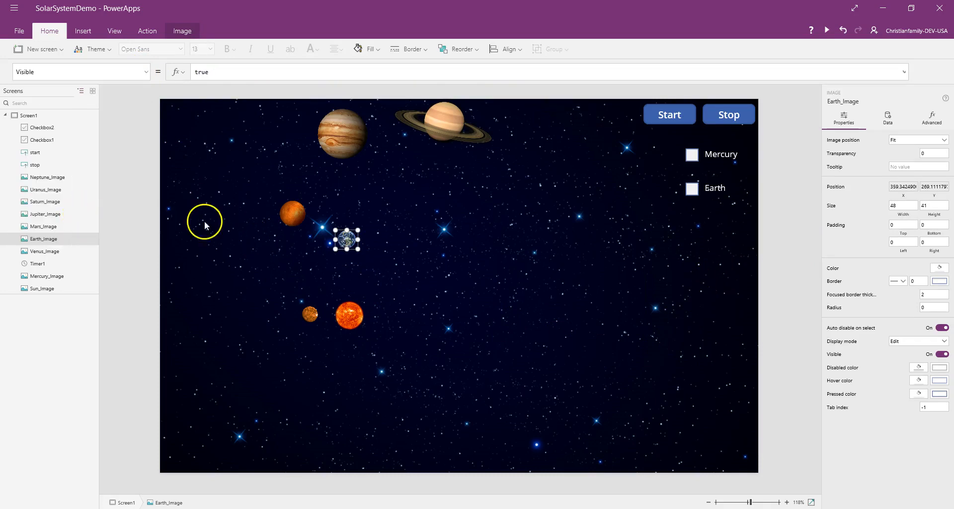
pyautogui.hotkey('alt', 'Tab')
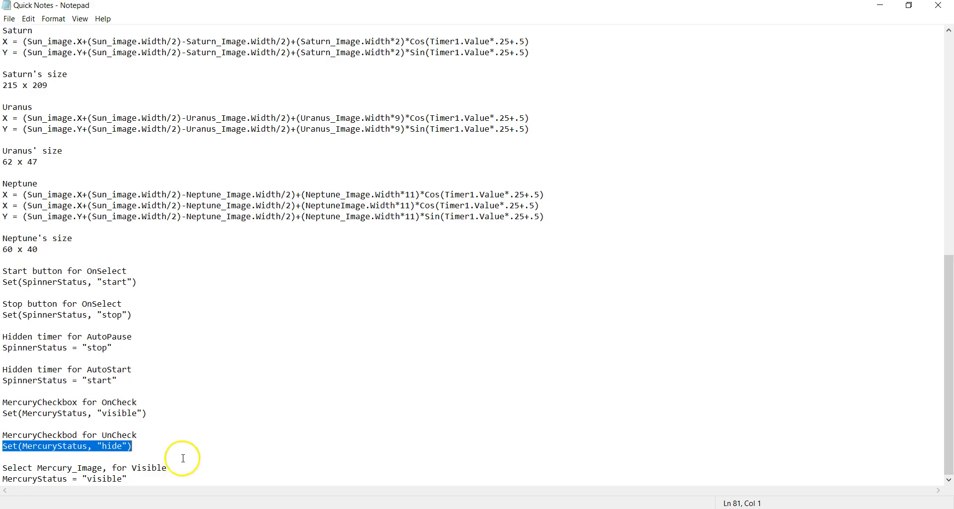
pyautogui.moveTo(149, 478); pyautogui.dragTo(2, 479)
pyautogui.hotkey('ctrl', 'c')
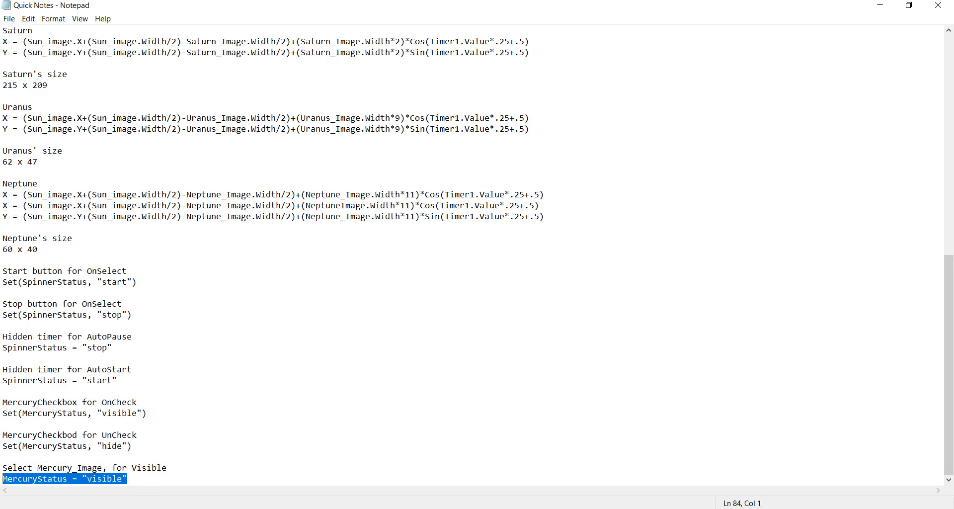
# - Back in PowerApps, replace Earth_Image's Visible formula with the copied MercuryStatus = "visible"
pyautogui.click(884, 11)
pyautogui.click(223, 73)
pyautogui.press('BackSpace')
pyautogui.press('BackSpace')
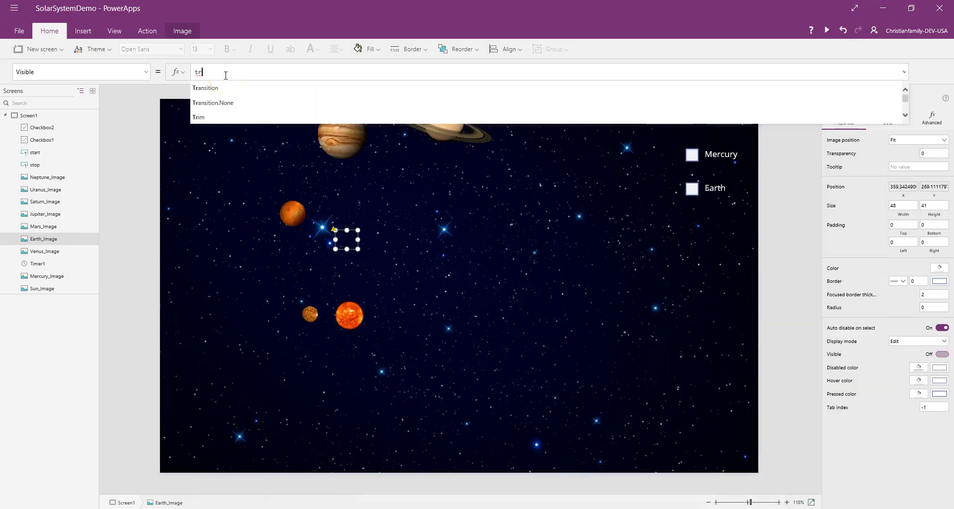
pyautogui.press('BackSpace')
pyautogui.press('BackSpace')
pyautogui.hotkey('ctrl', 'v')
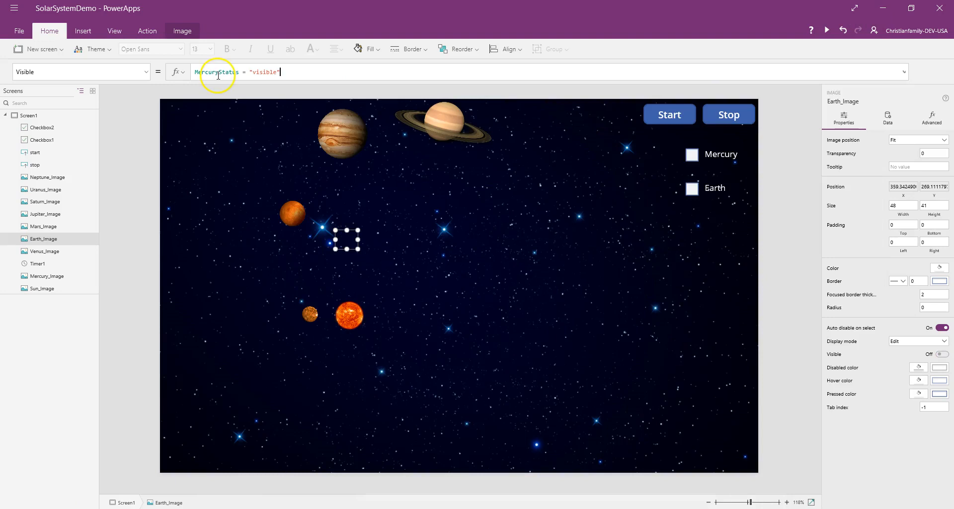
# - Change the variable in Earth_Image's Visible formula so it reads EarthStatus = "visible"
pyautogui.click(220, 73)
pyautogui.press('BackSpace')
pyautogui.press('BackSpace')
pyautogui.press('BackSpace')
pyautogui.press('BackSpace')
pyautogui.press('BackSpace')
pyautogui.press('BackSpace')
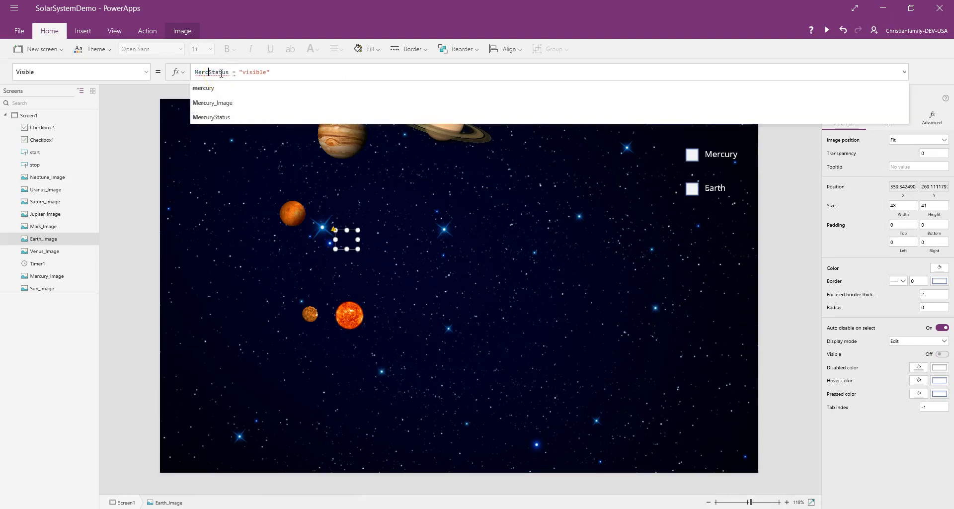
pyautogui.press('BackSpace')
pyautogui.write('Earth')
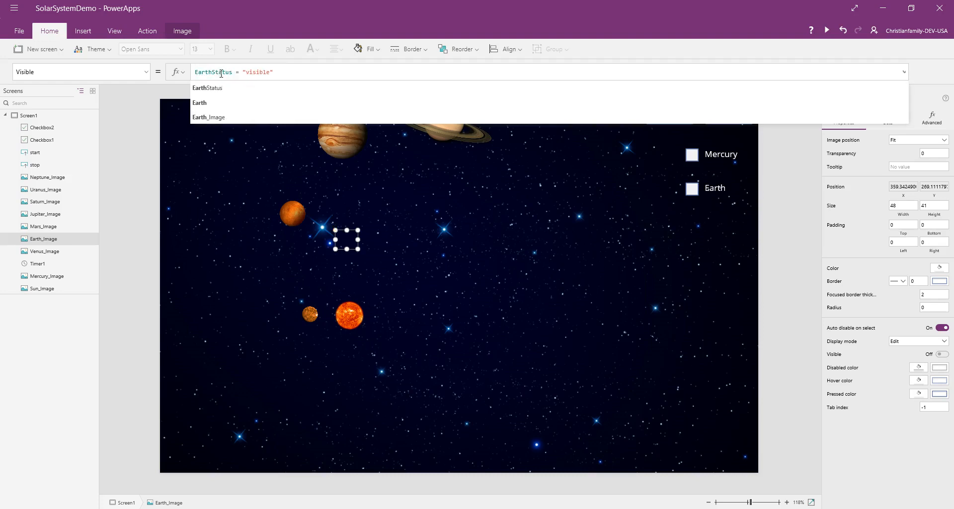
pyautogui.click(678, 264)
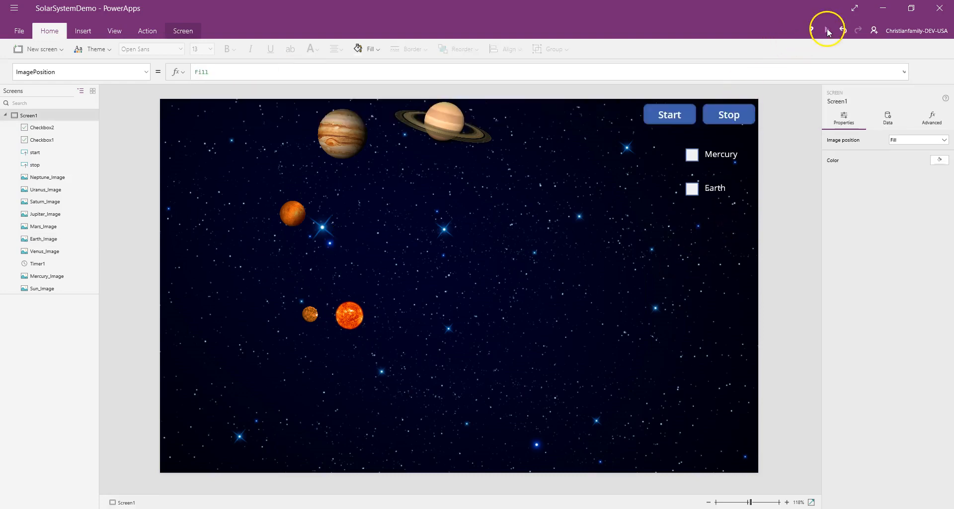
# - Preview the app with the orbits running, tick the Mercury and Earth check boxes, stop the motion and close the preview
pyautogui.click(828, 31)
pyautogui.click(773, 55)
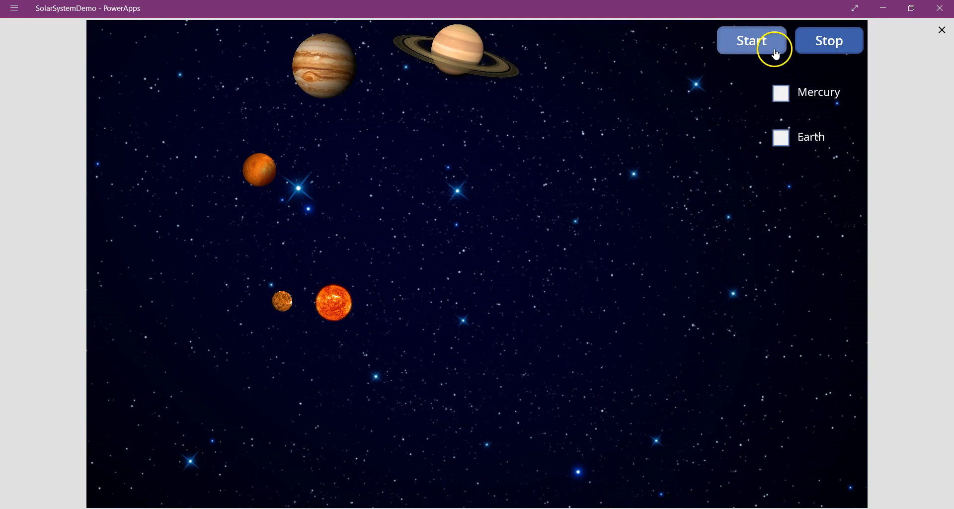
pyautogui.click(781, 93)
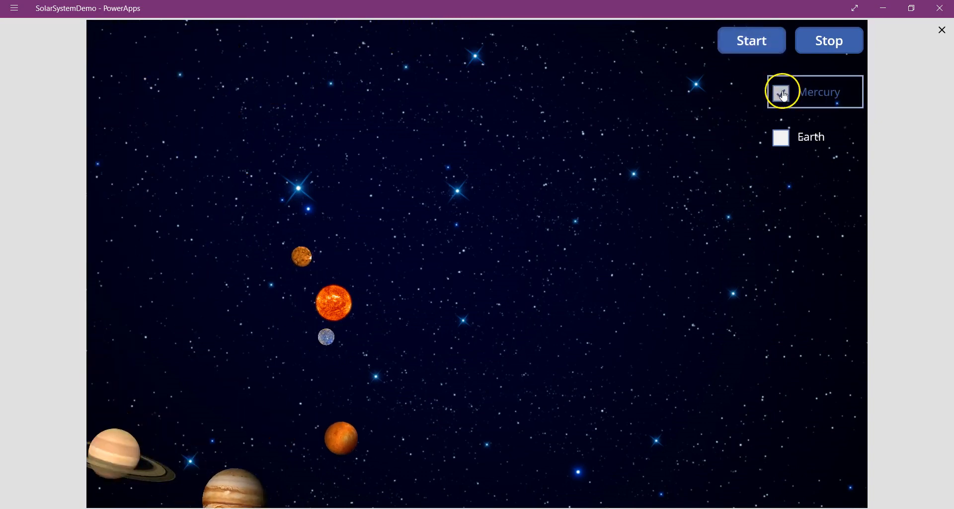
pyautogui.click(782, 139)
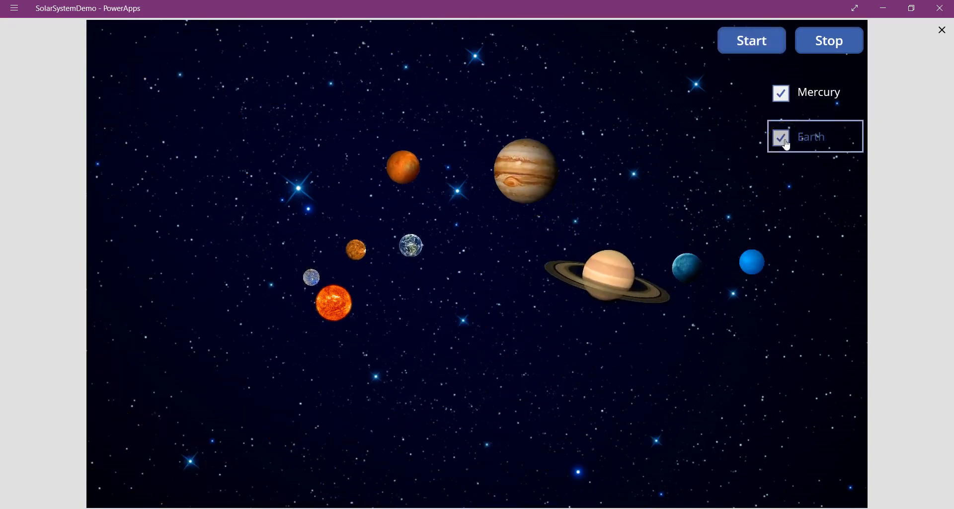
pyautogui.click(835, 56)
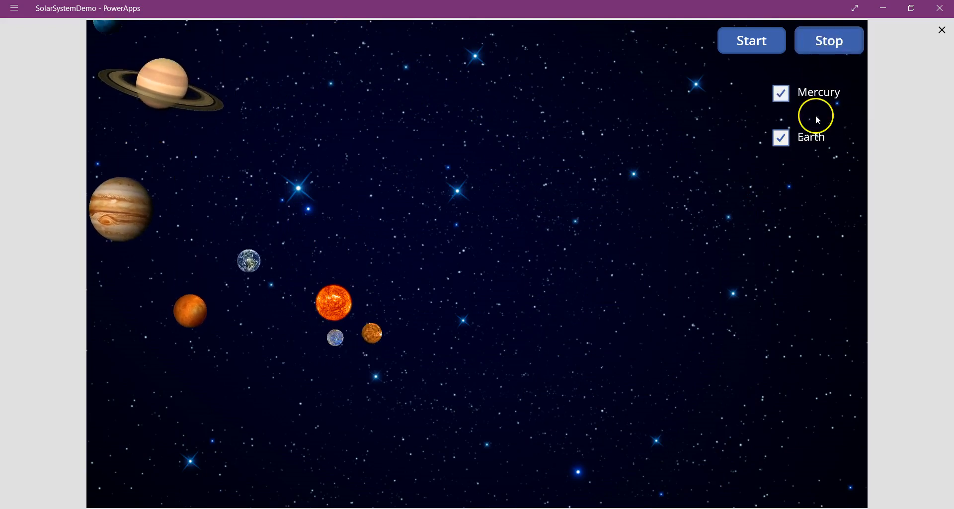
pyautogui.click(944, 33)
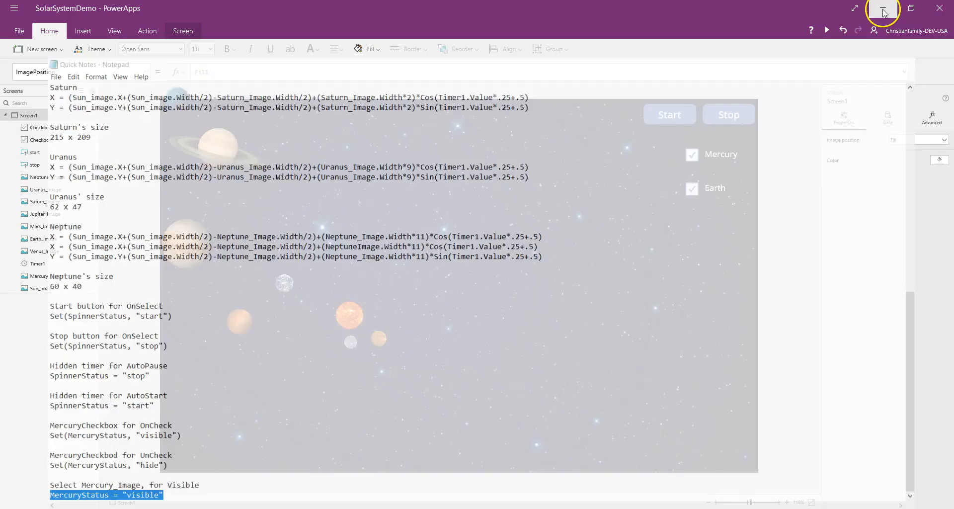
pyautogui.click(881, 6)
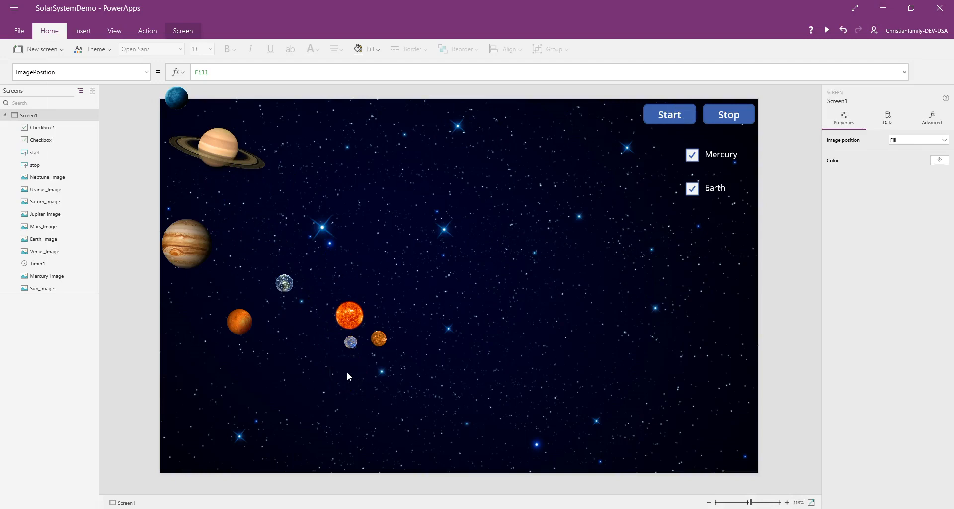
pyautogui.click(417, 504)
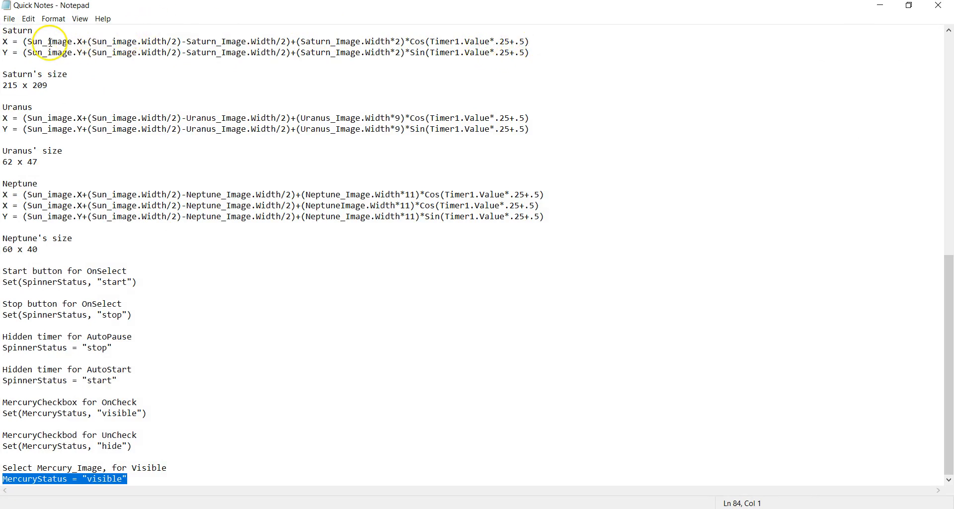
pyautogui.click(879, 6)
# - Move the Sun image on the canvas to about X 417, Y 473
pyautogui.click(344, 320)
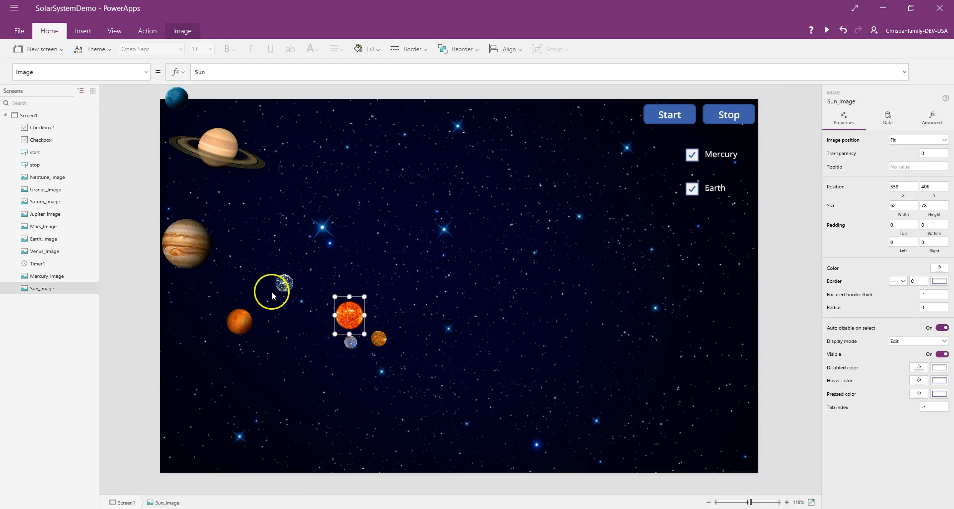
pyautogui.moveTo(357, 334); pyautogui.dragTo(383, 366)
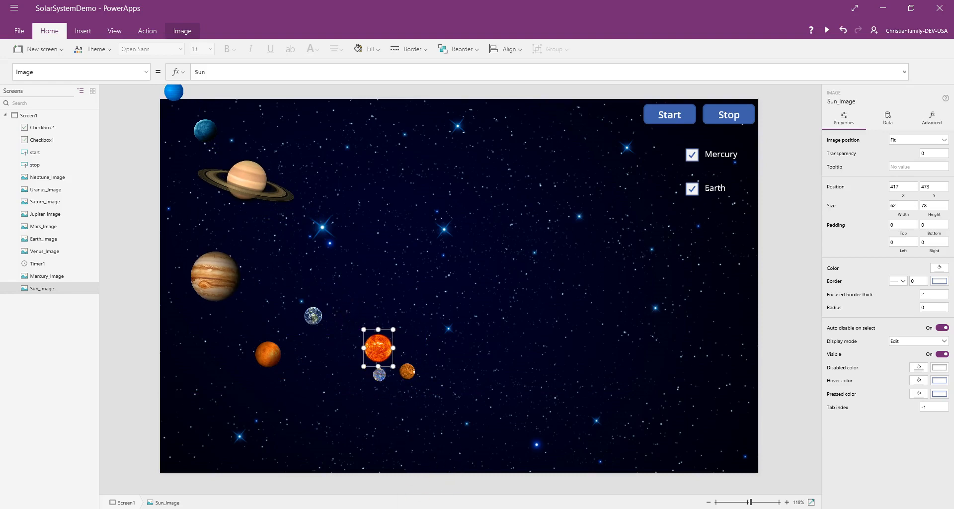
pyautogui.moveTo(413, 508)
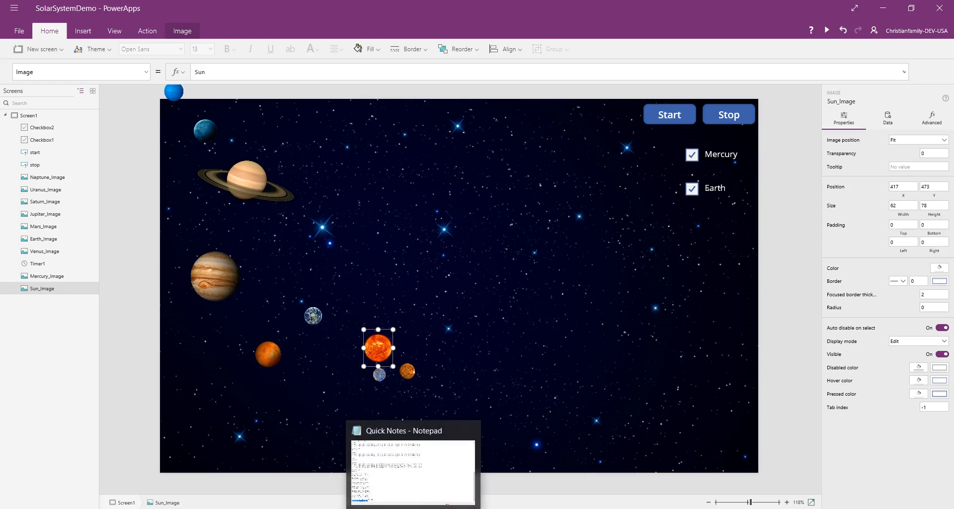